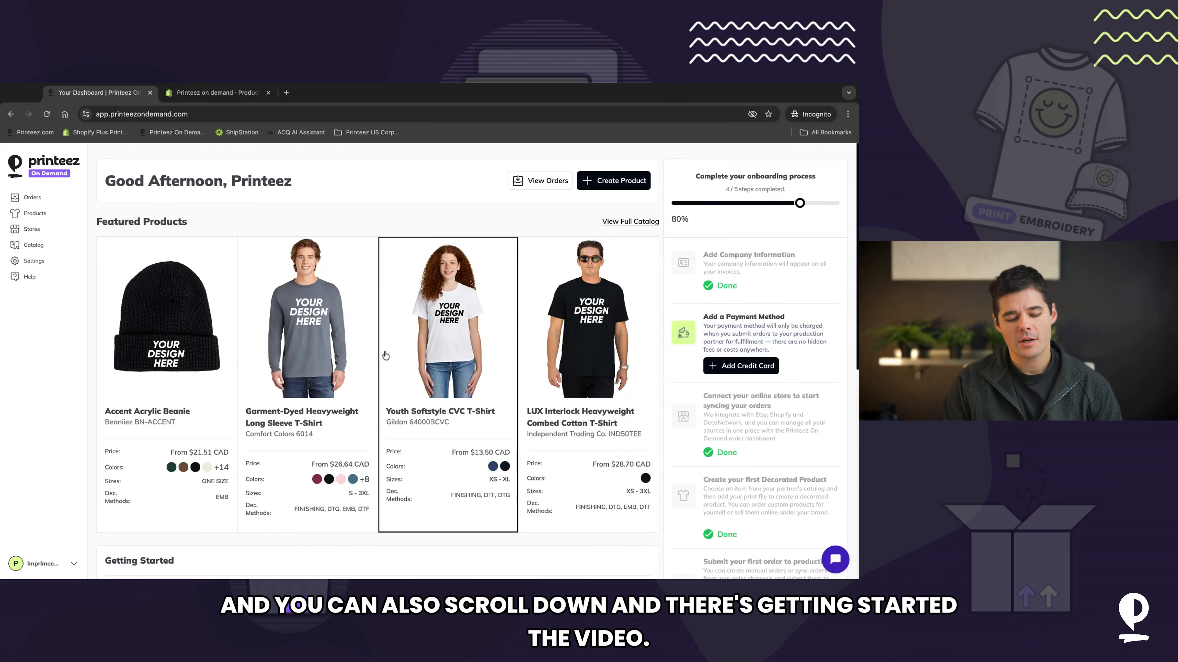
Step: Browse the Getting Started tutorial videos on the dashboard, switching between each topic
scroll(385, 356, "down", 5)
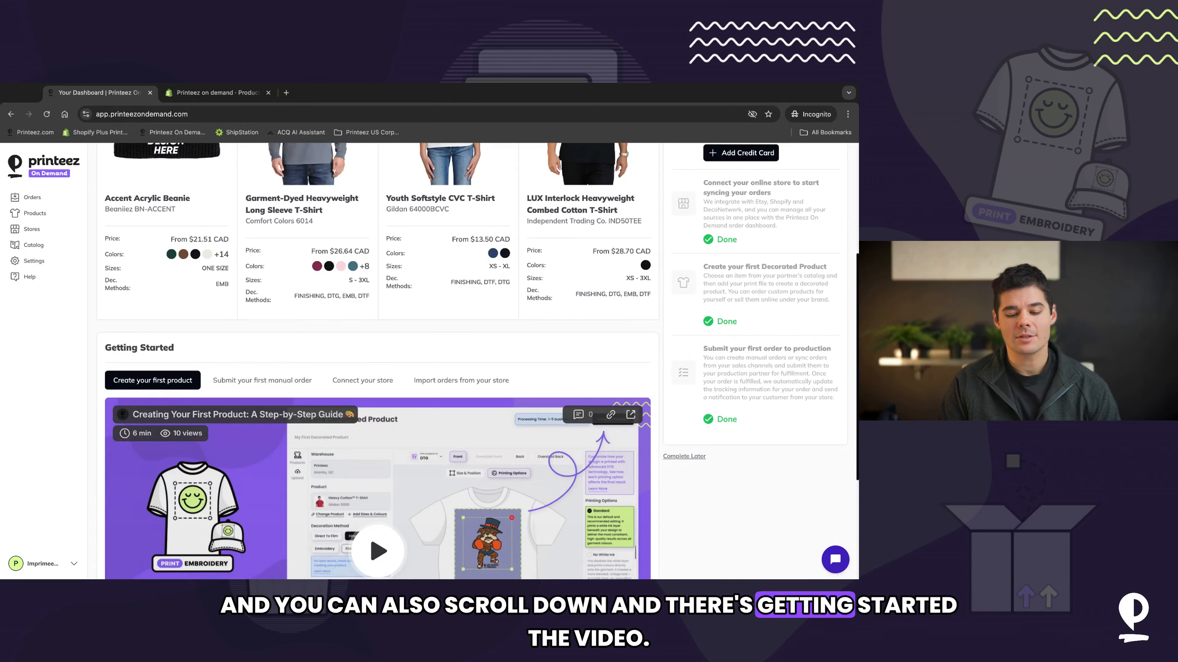
scroll(182, 305, "down", 2)
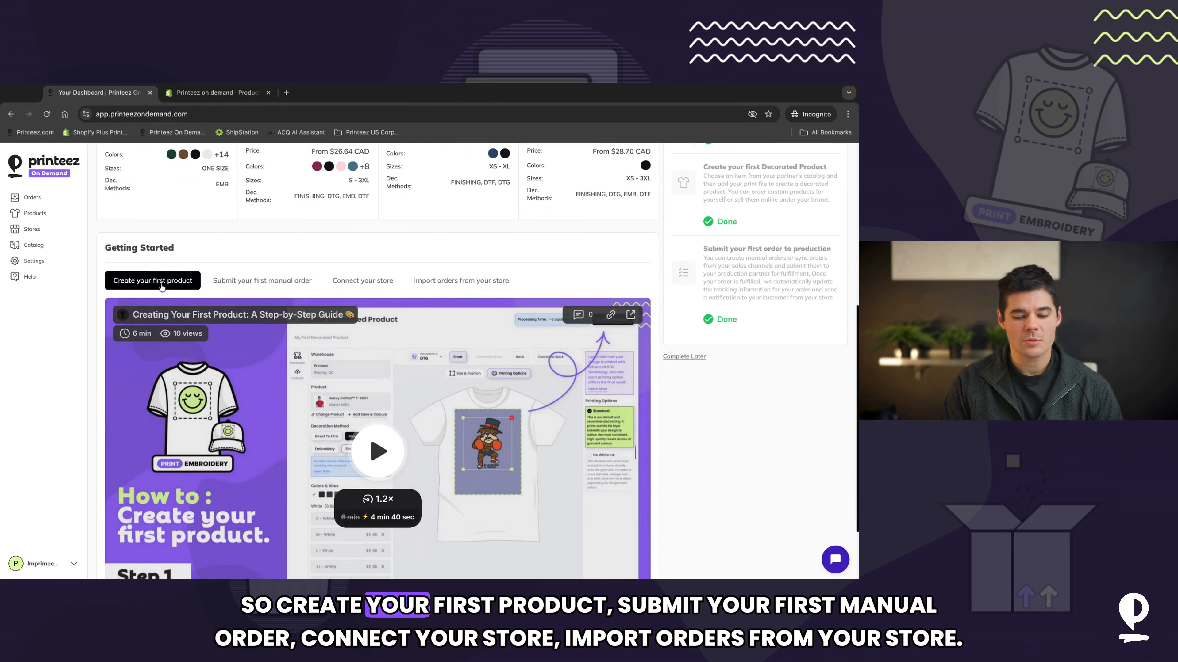
left_click(252, 283)
left_click(378, 284)
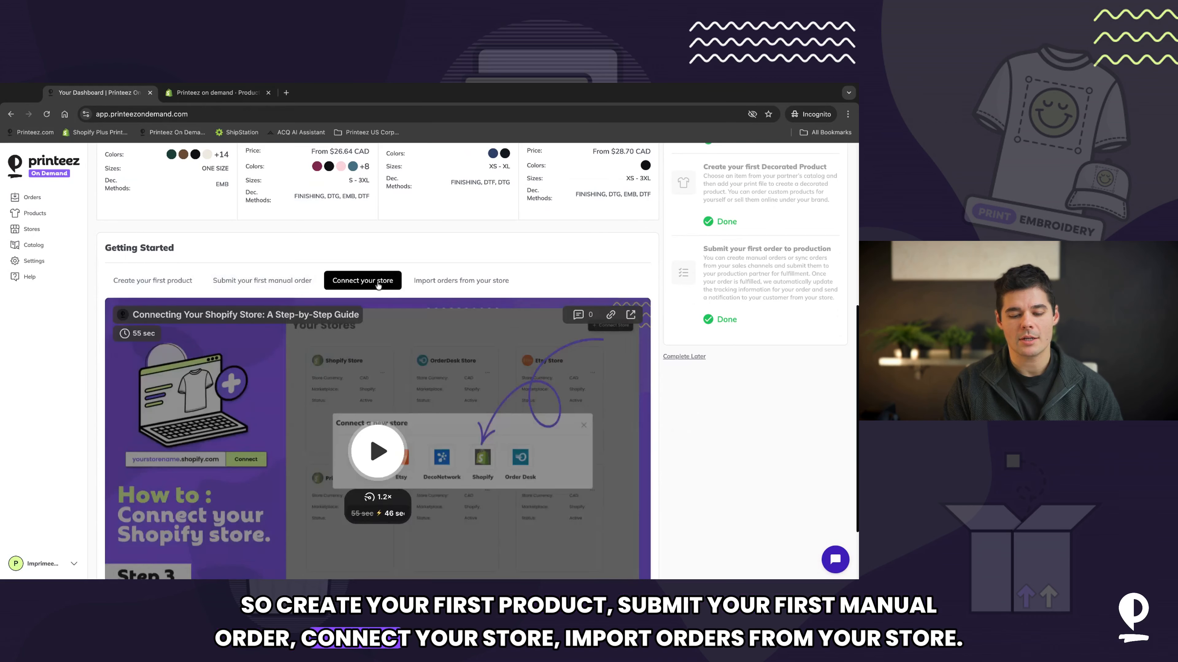
left_click(484, 283)
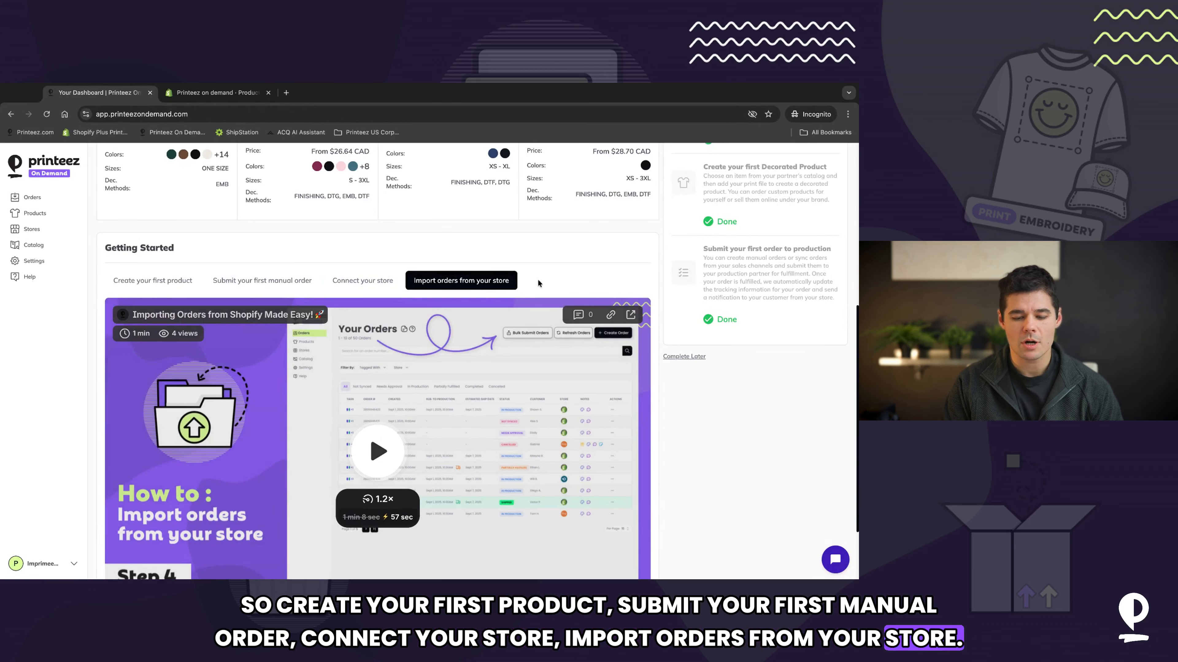
scroll(223, 278, "down", 1)
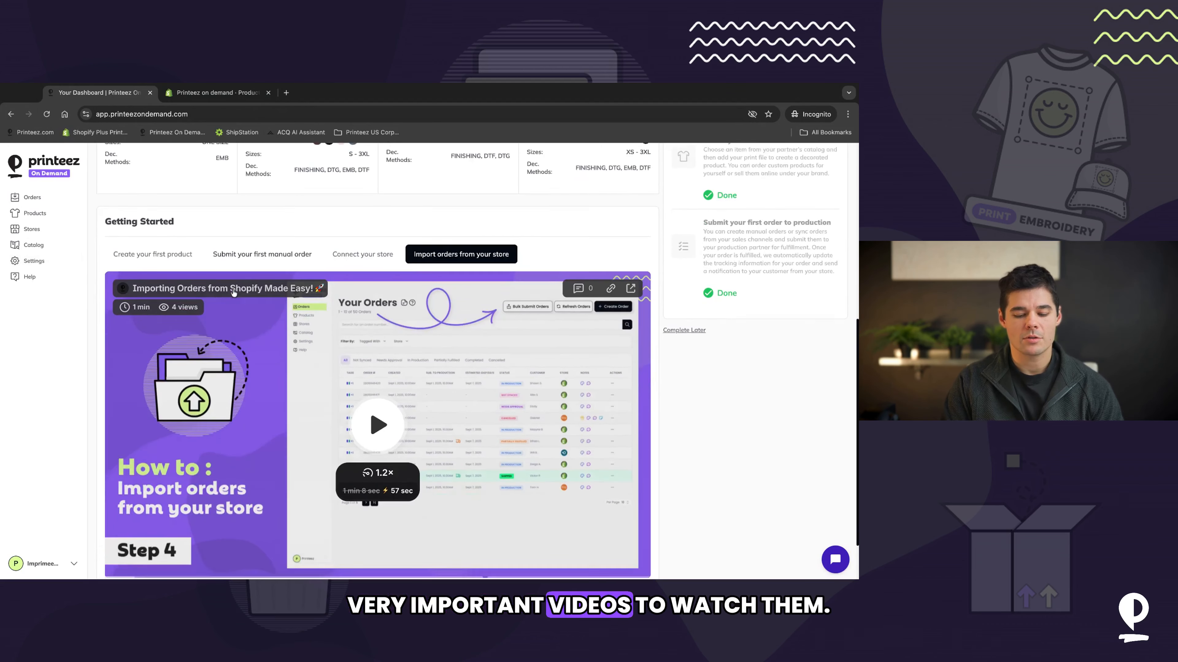
left_click(180, 244)
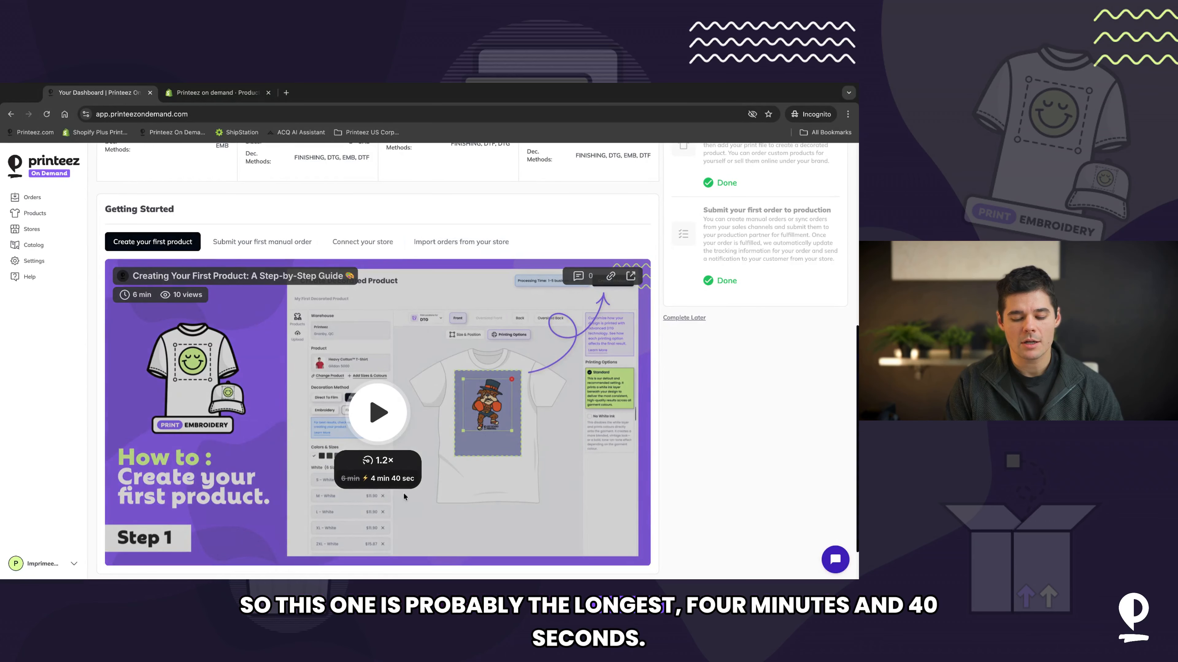
left_click(264, 242)
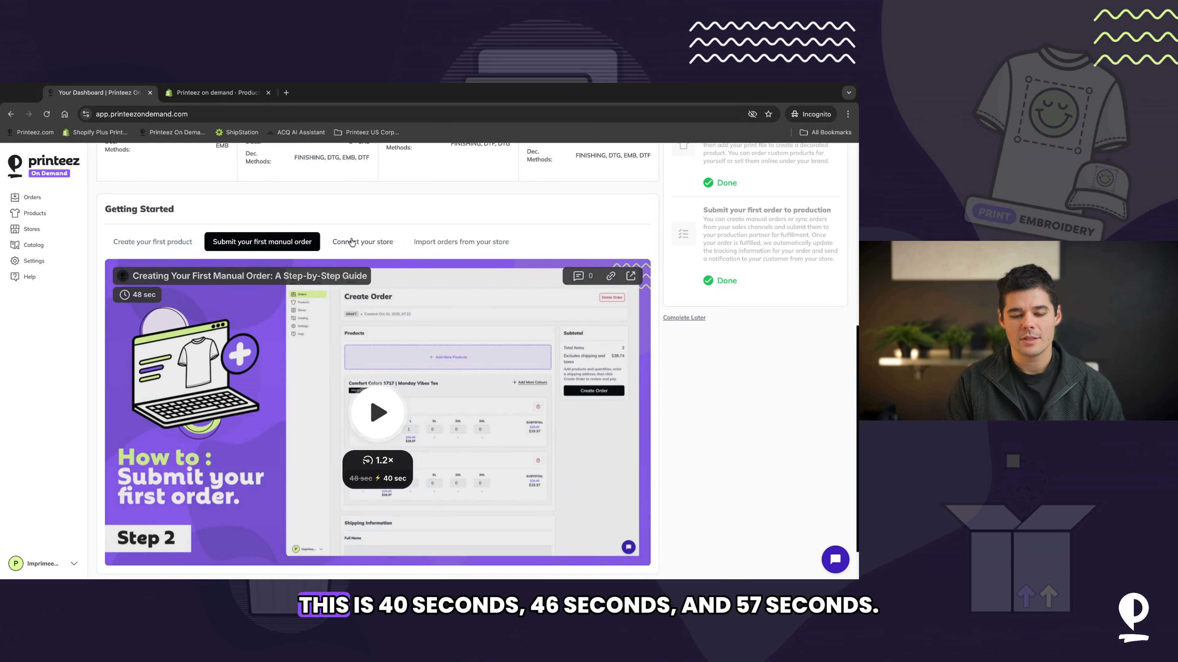
left_click(371, 245)
left_click(454, 243)
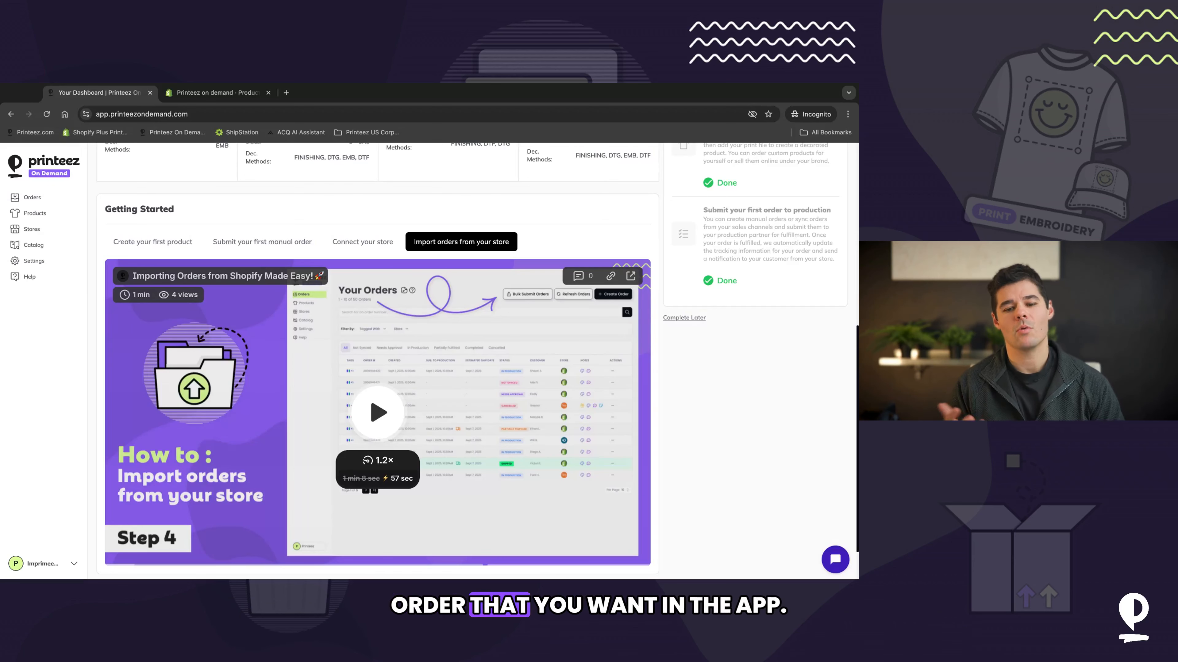
Step: Open the Orders list and review the order items of order 1002
scroll(305, 215, "up", 8)
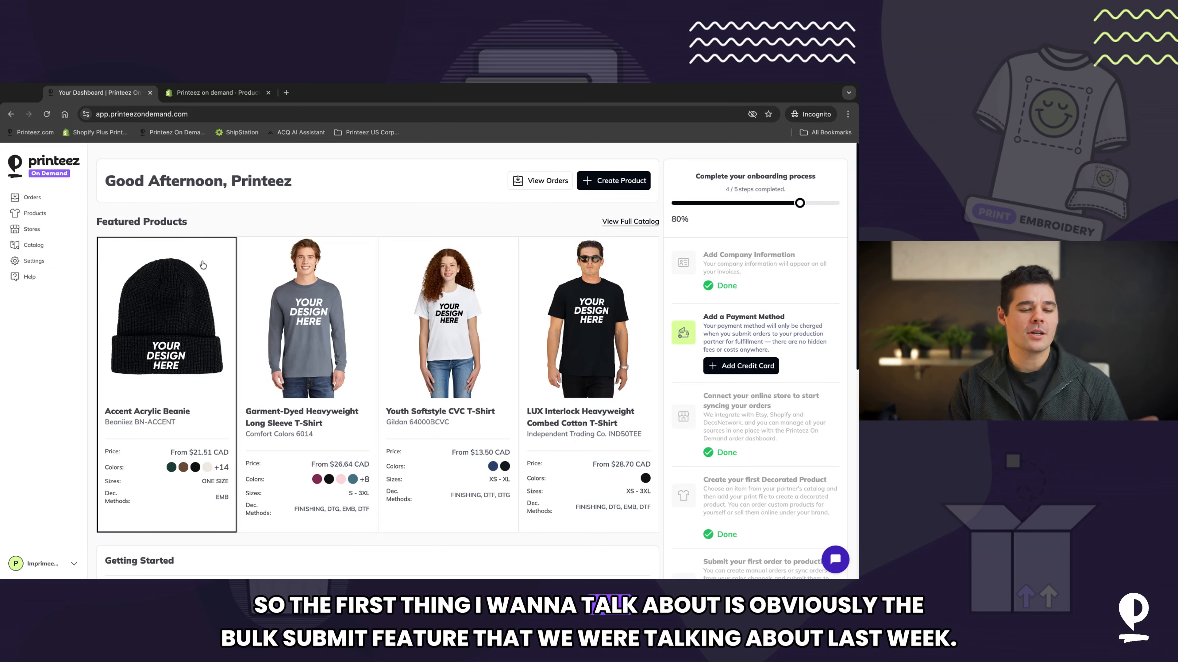
left_click(32, 197)
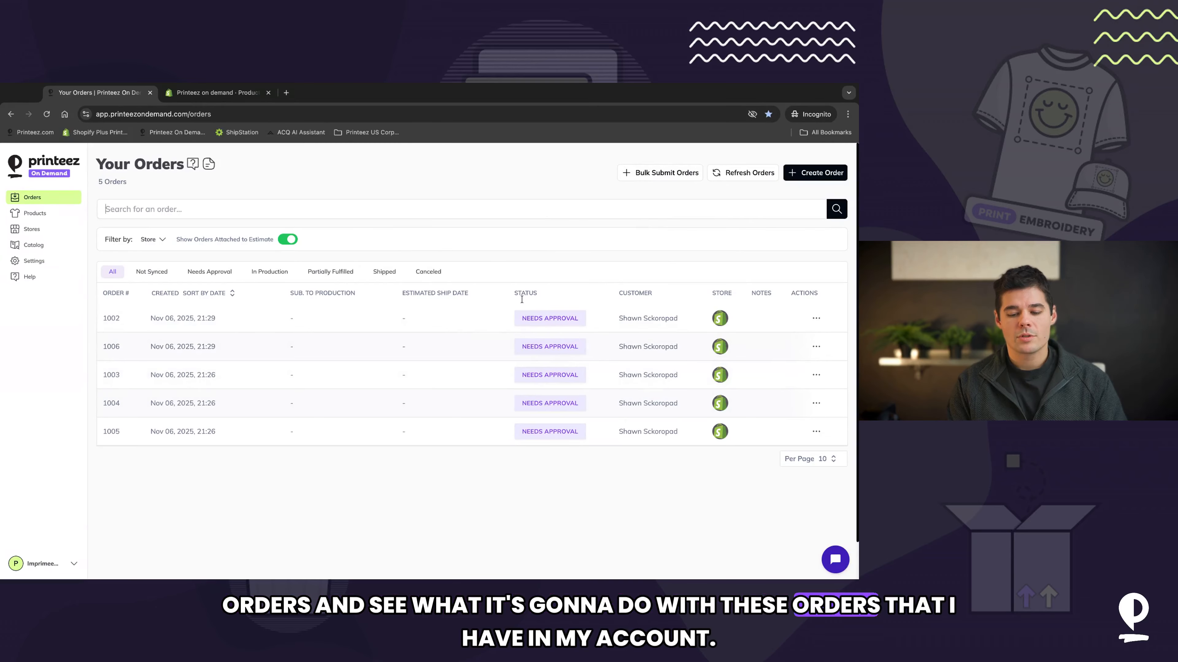
left_click(200, 319)
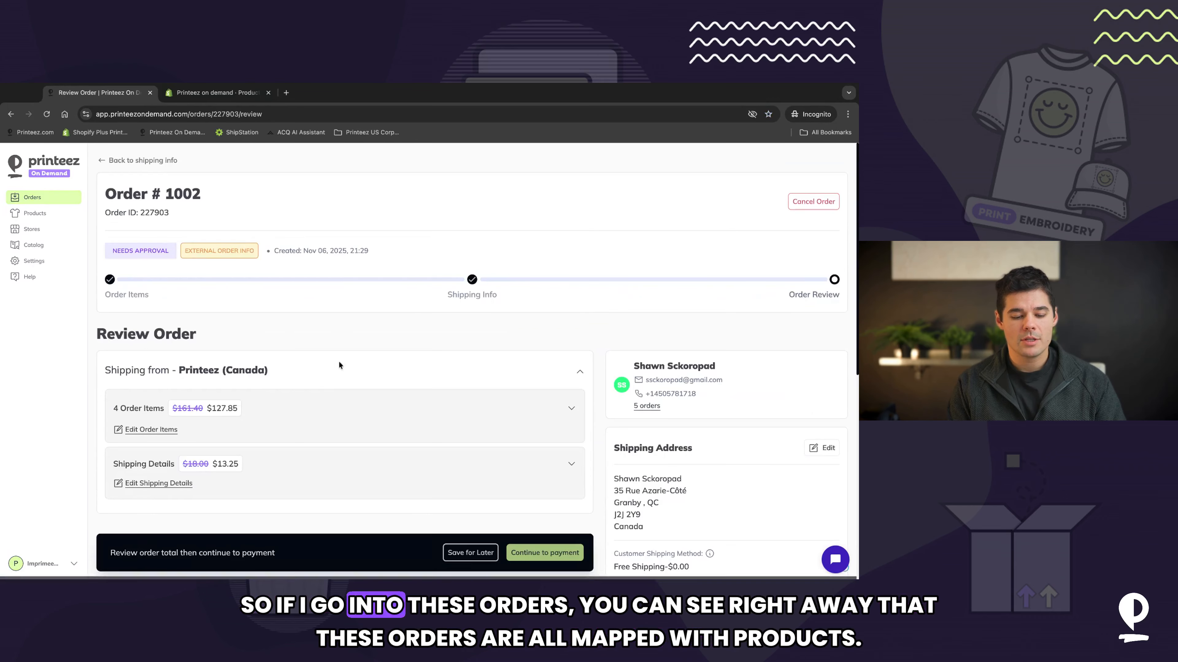
scroll(333, 410, "down", 3)
left_click(157, 314)
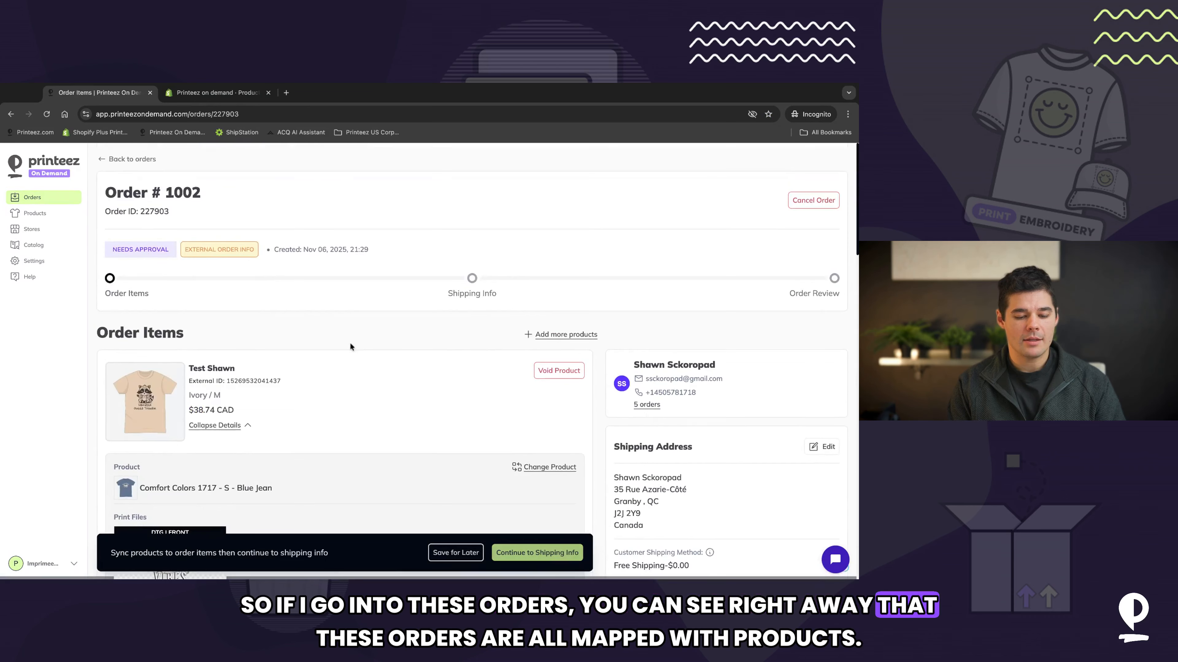
scroll(350, 342, "down", 3)
scroll(307, 392, "down", 10)
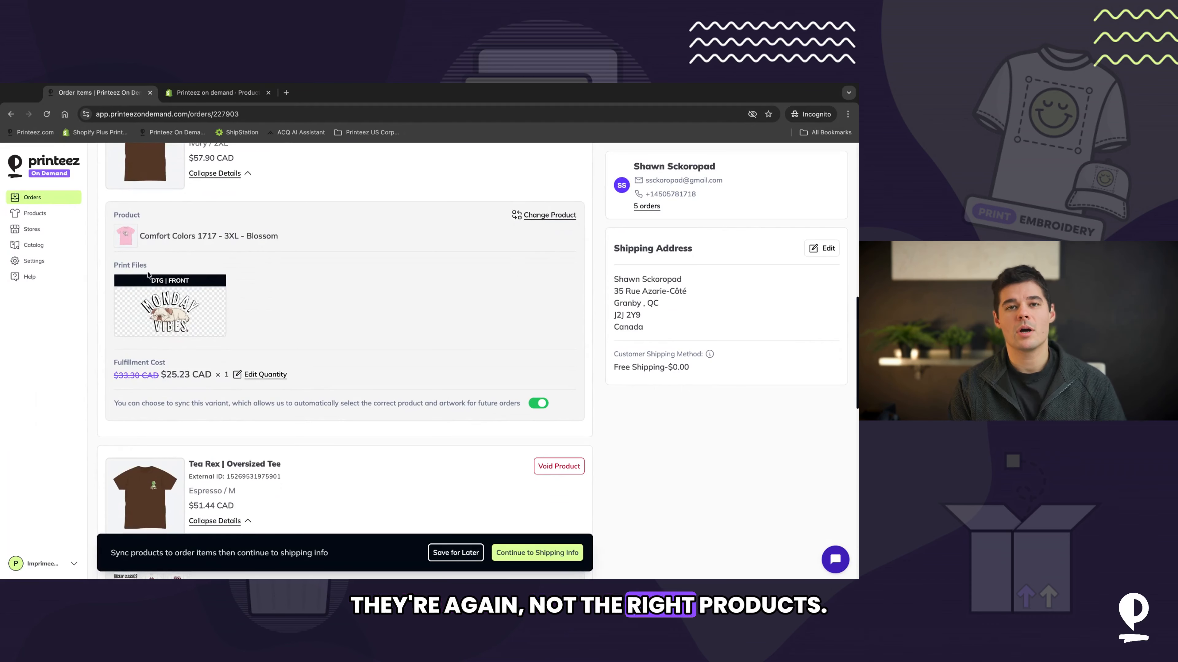
scroll(214, 227, "up", 2)
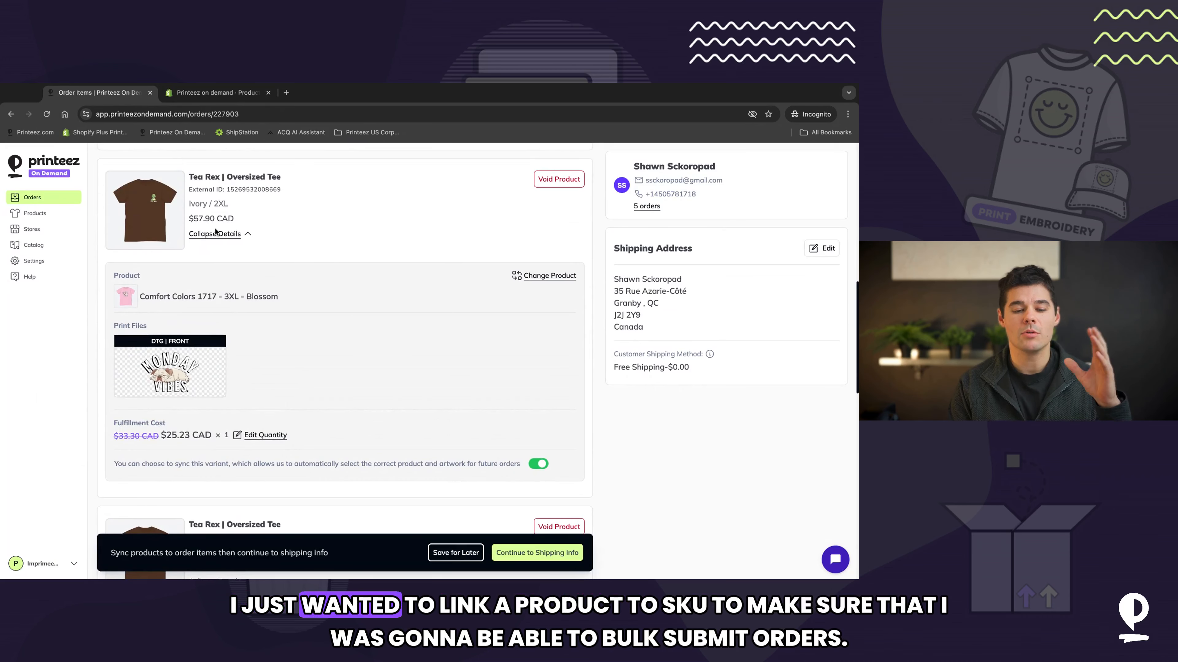
scroll(343, 362, "up", 8)
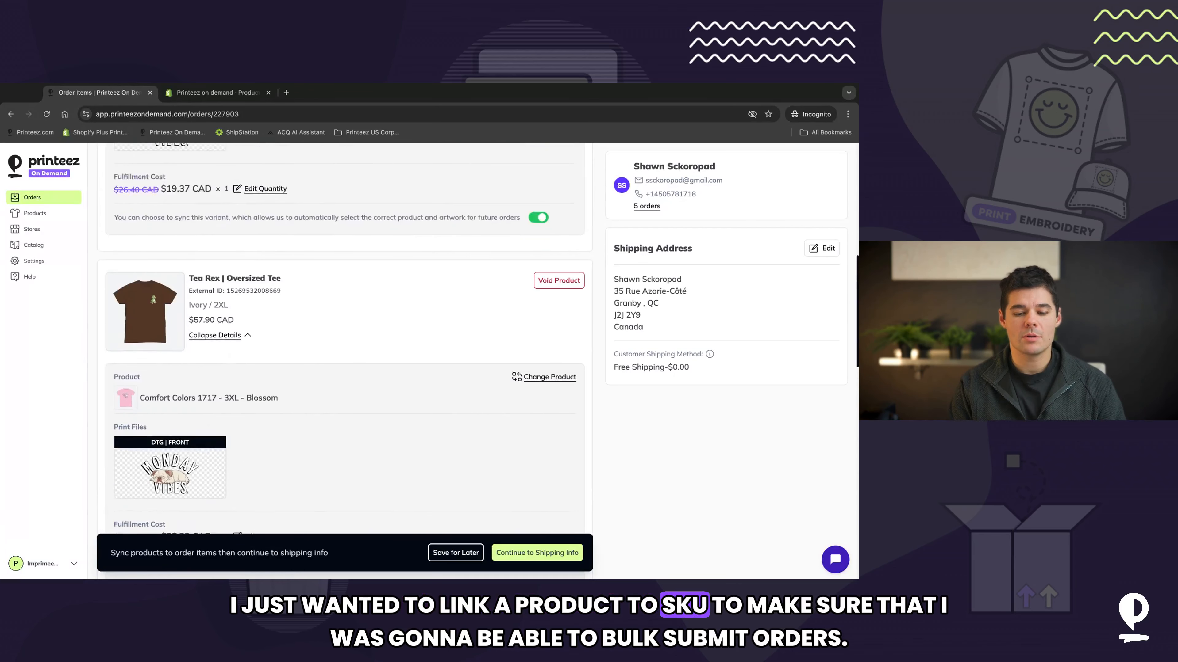
scroll(376, 287, "up", 4)
scroll(376, 288, "down", 5)
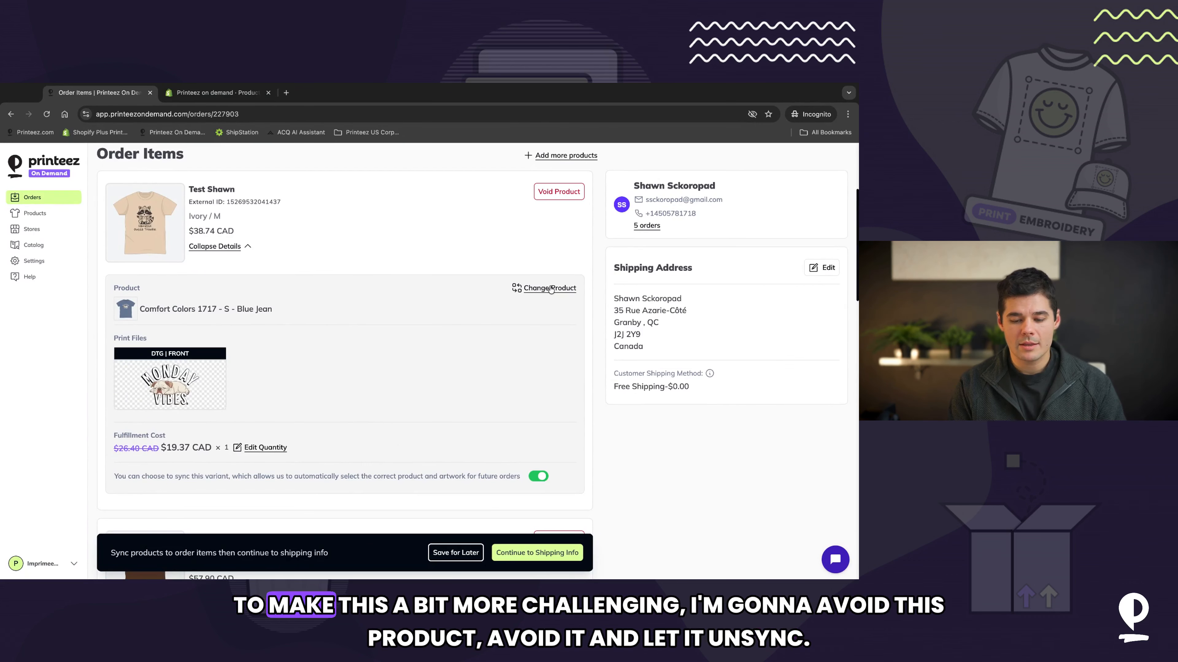
Step: Void the Test Shawn product in order 1002
left_click(559, 191)
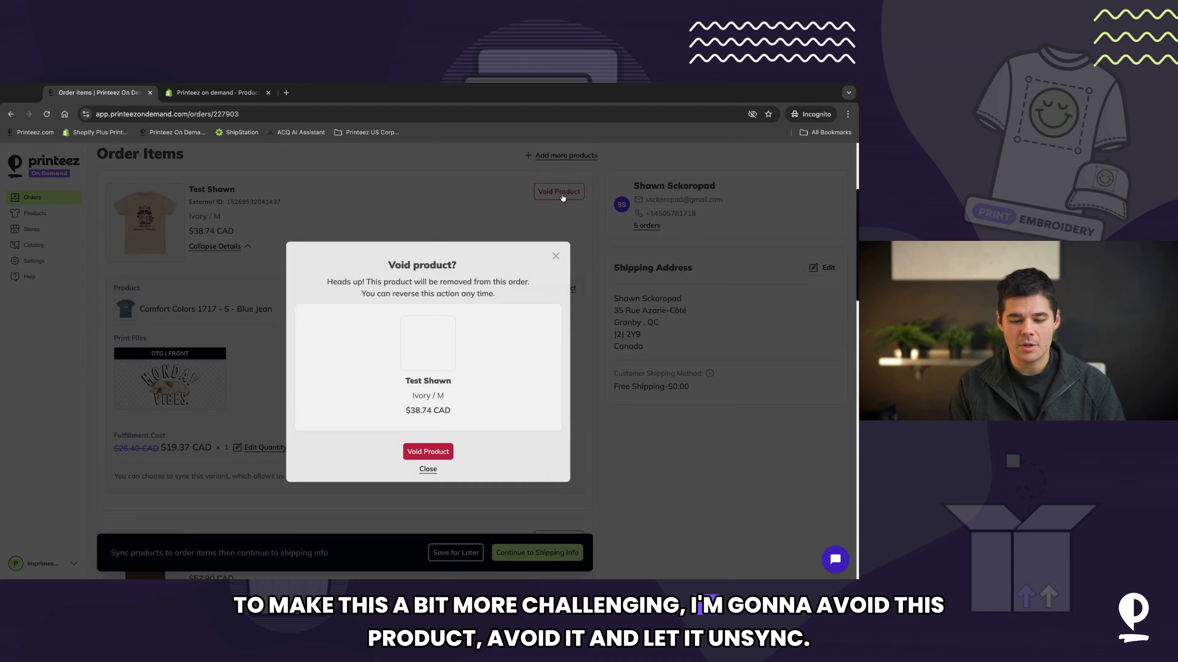
left_click(434, 450)
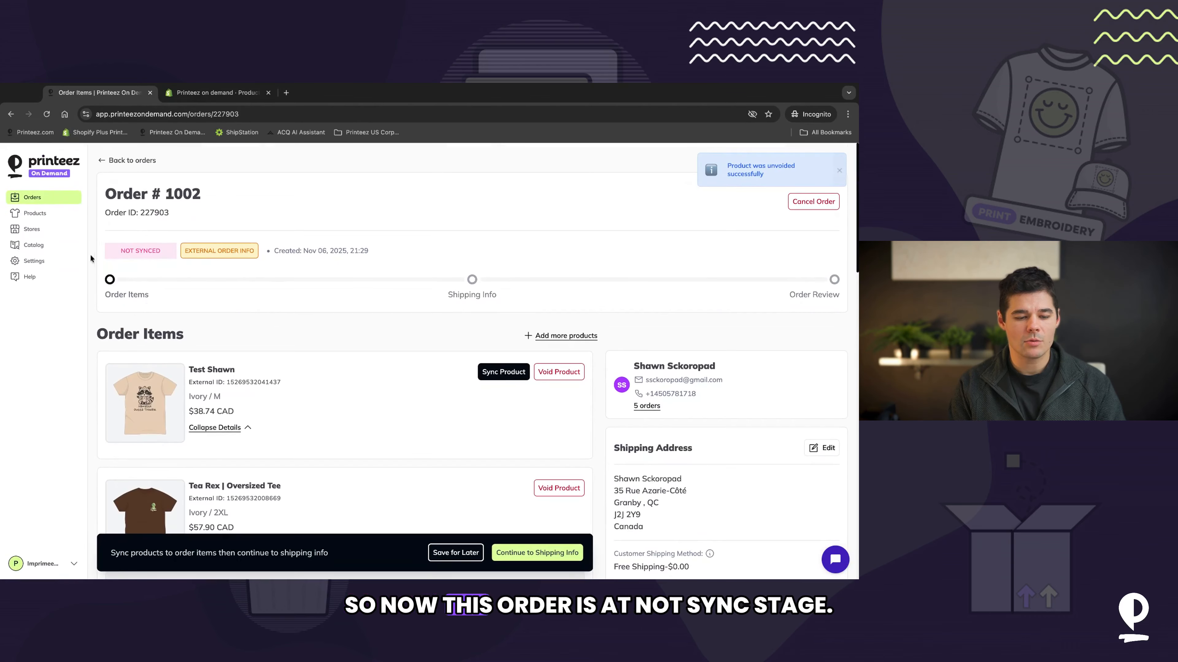
Step: Return to the orders list and review order 1006
left_click(41, 199)
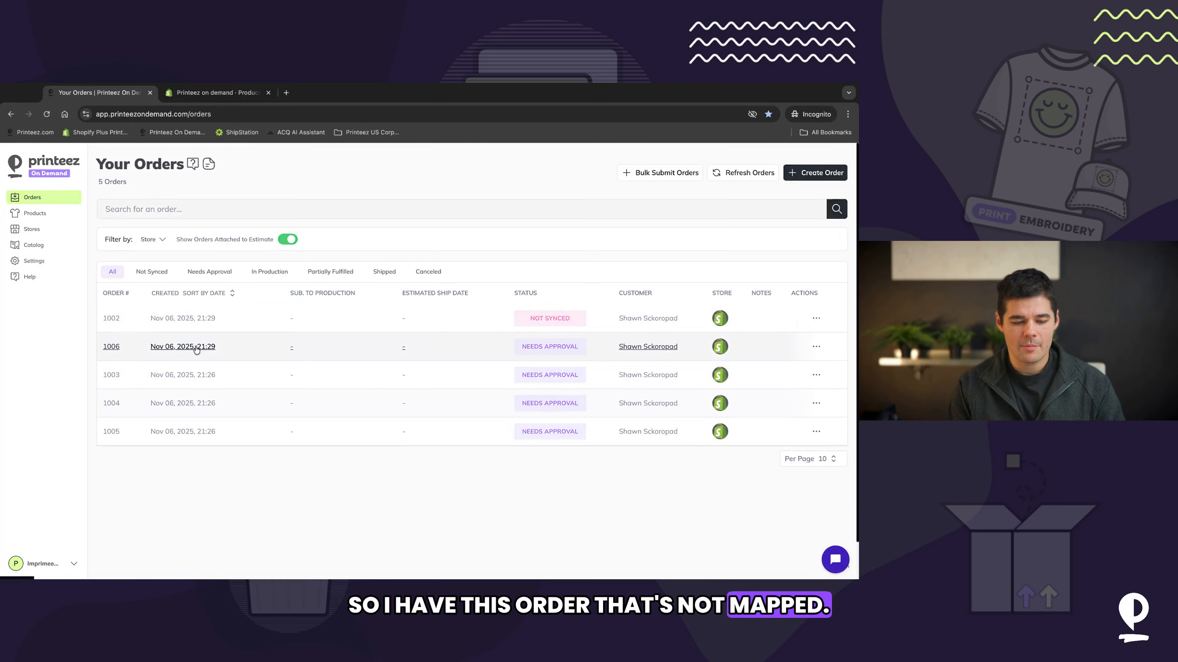
left_click(241, 348)
scroll(360, 390, "down", 3)
scroll(360, 391, "up", 3)
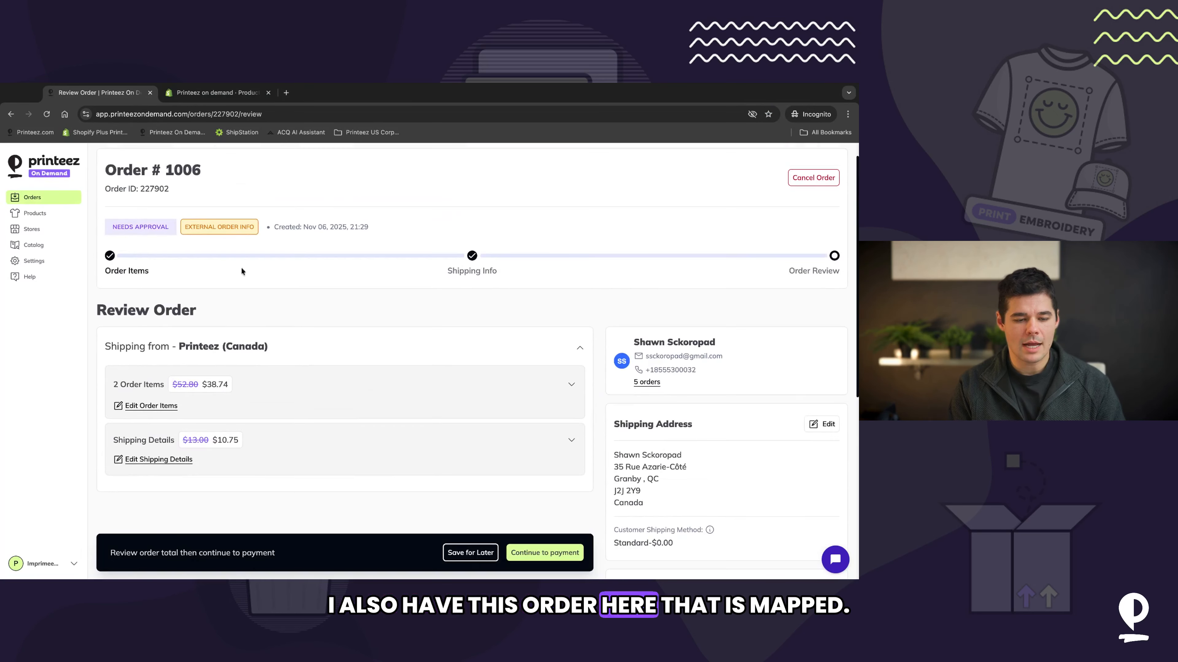
left_click(63, 199)
scroll(216, 309, "down", 1)
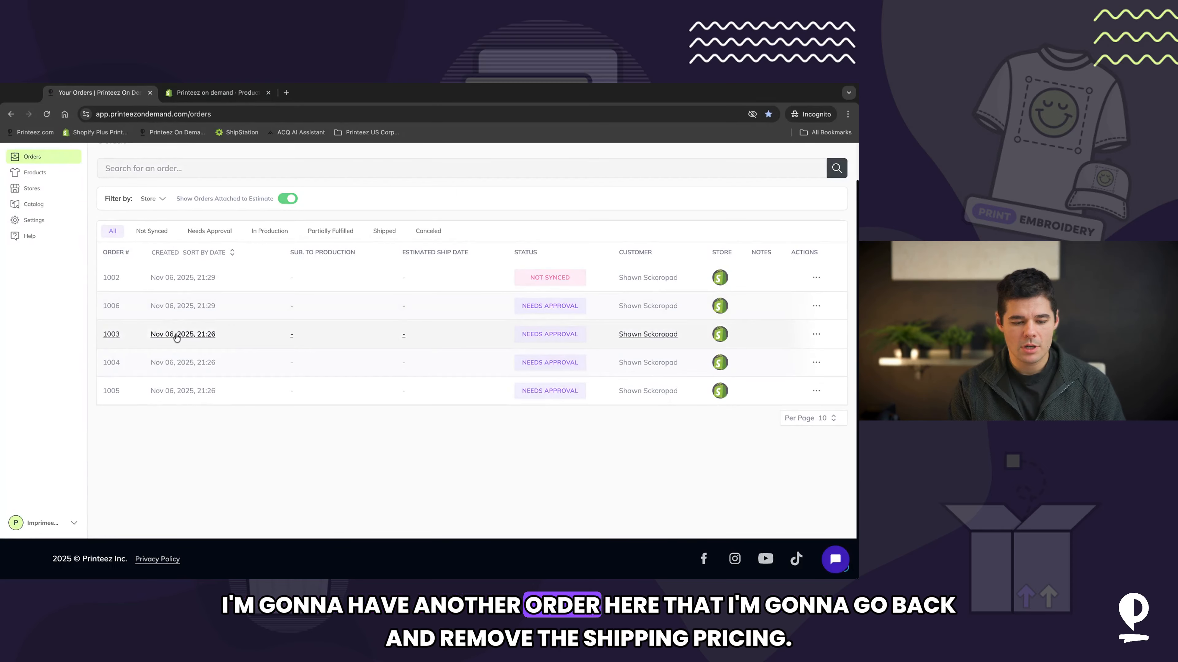
Step: Open order 1003 and review its order items and approval status, returning to the orders list
left_click(183, 333)
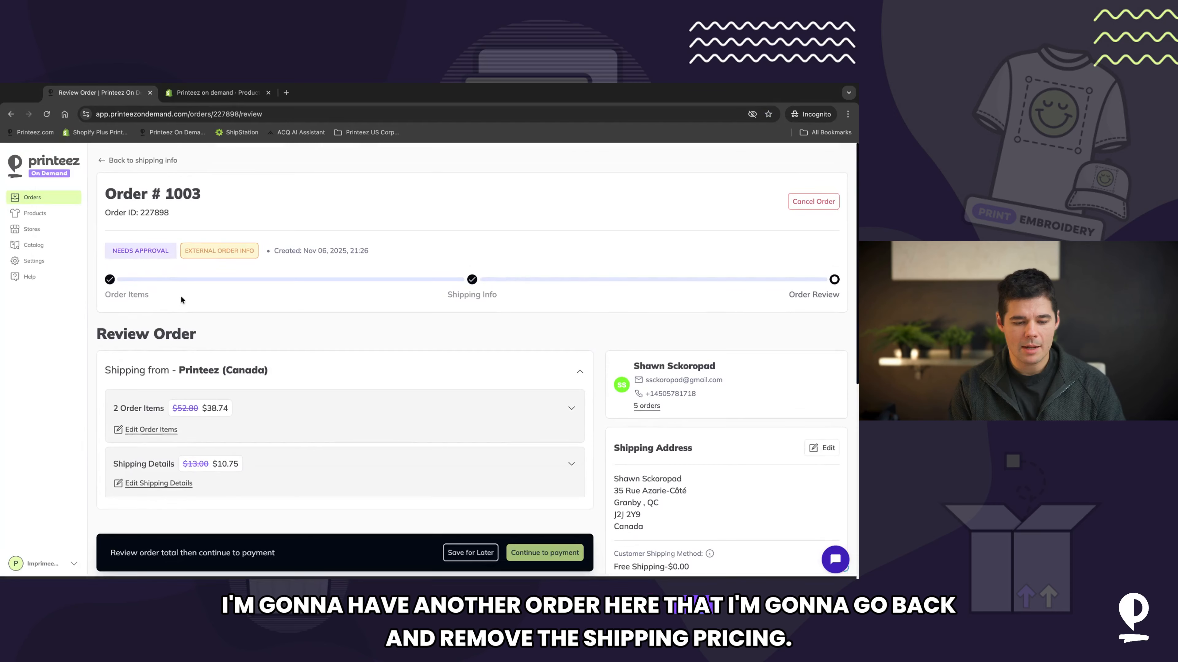
left_click(110, 279)
scroll(382, 408, "down", 3)
scroll(382, 407, "down", 7)
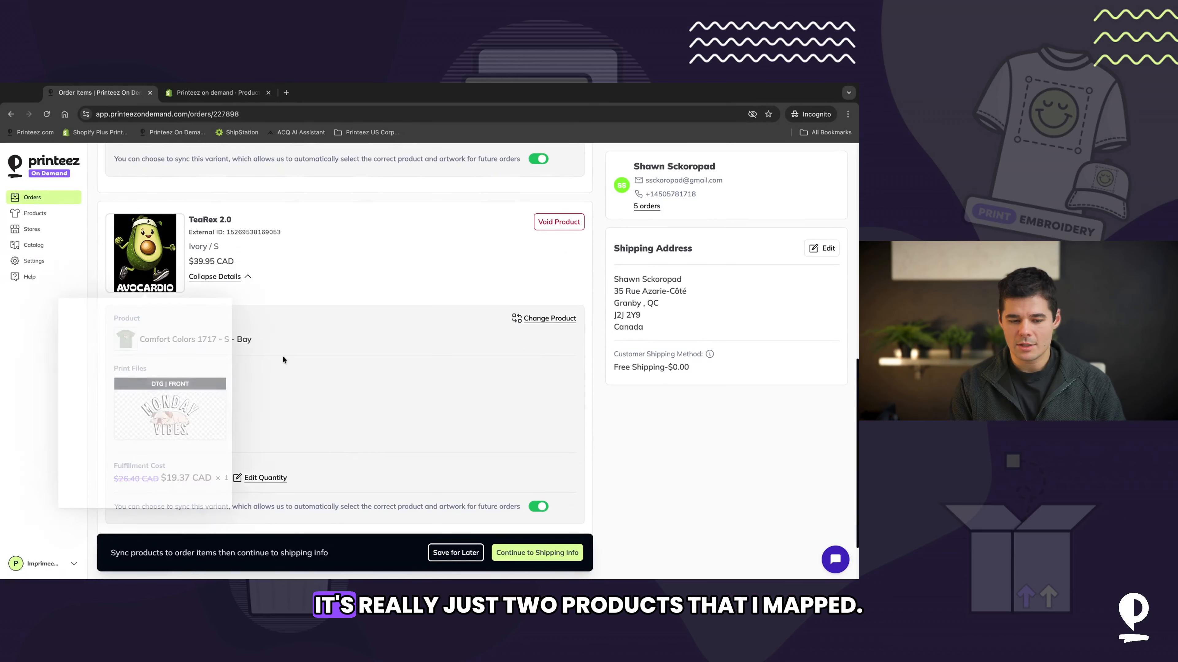
scroll(292, 308, "down", 2)
scroll(339, 271, "up", 10)
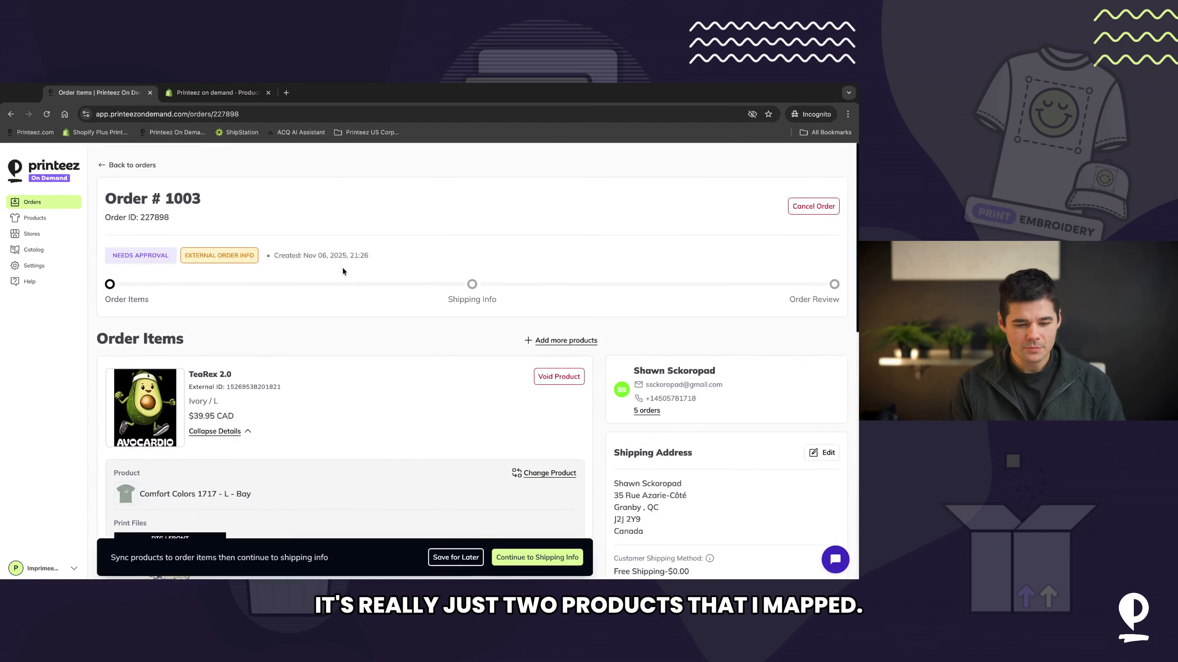
mouse_move(134, 251)
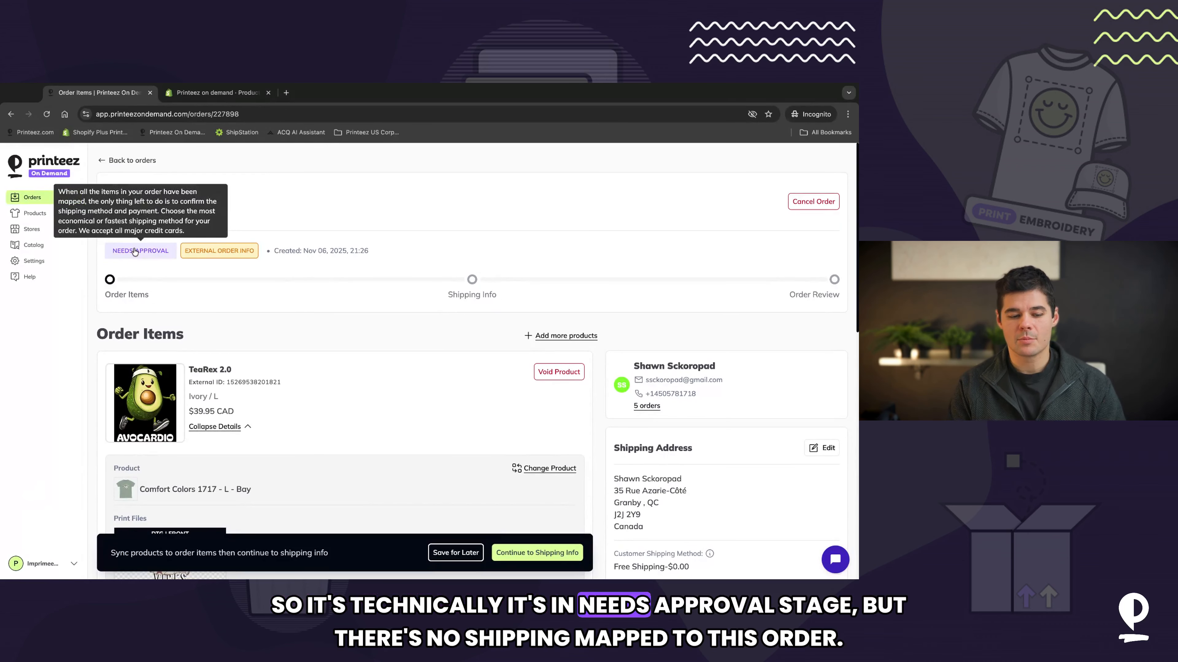
left_click(55, 198)
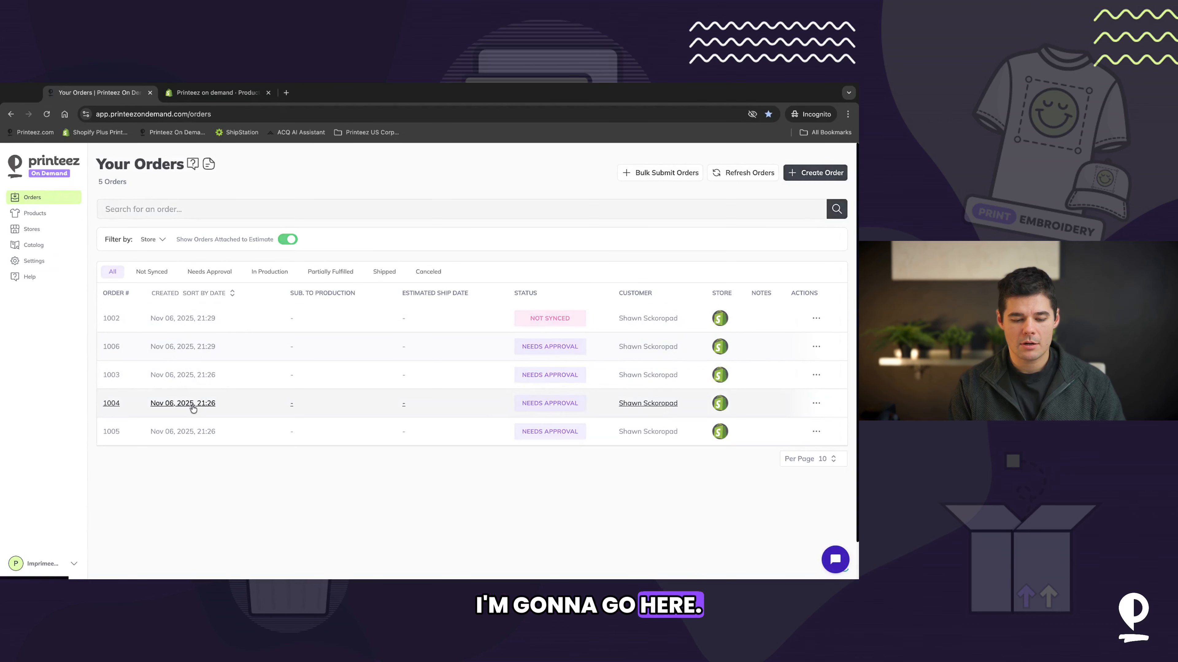
Step: Review orders 1004 and 1005 and open Bulk Submit Orders from the orders list
left_click(193, 404)
left_click(37, 199)
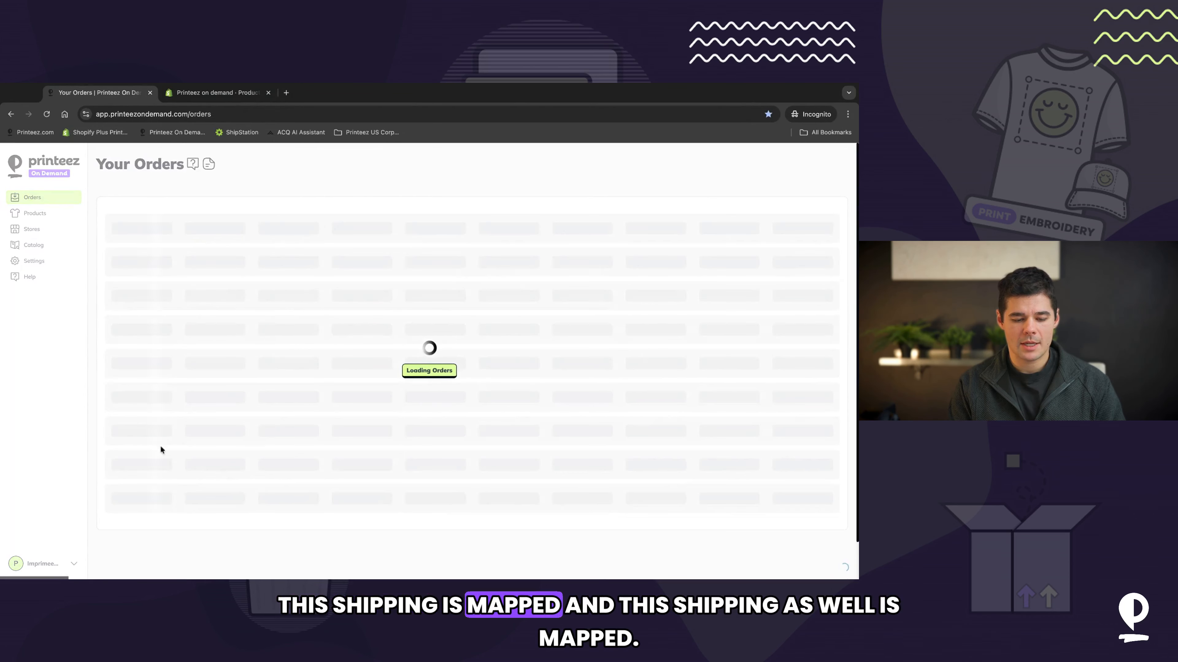
left_click(171, 432)
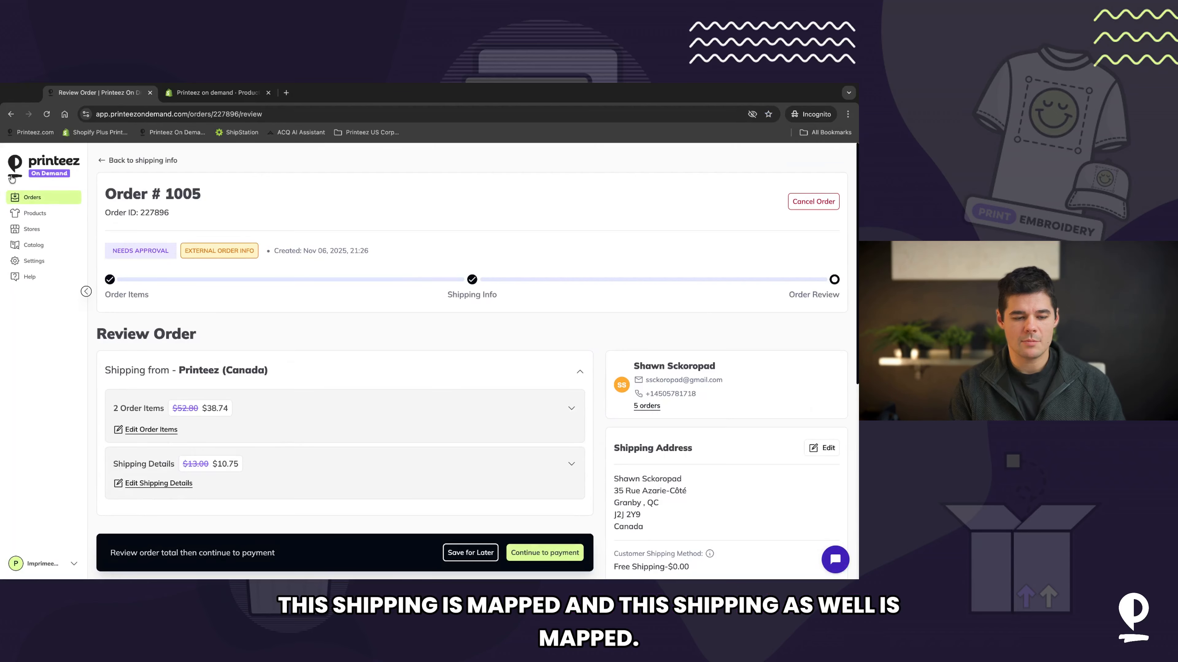
left_click(37, 196)
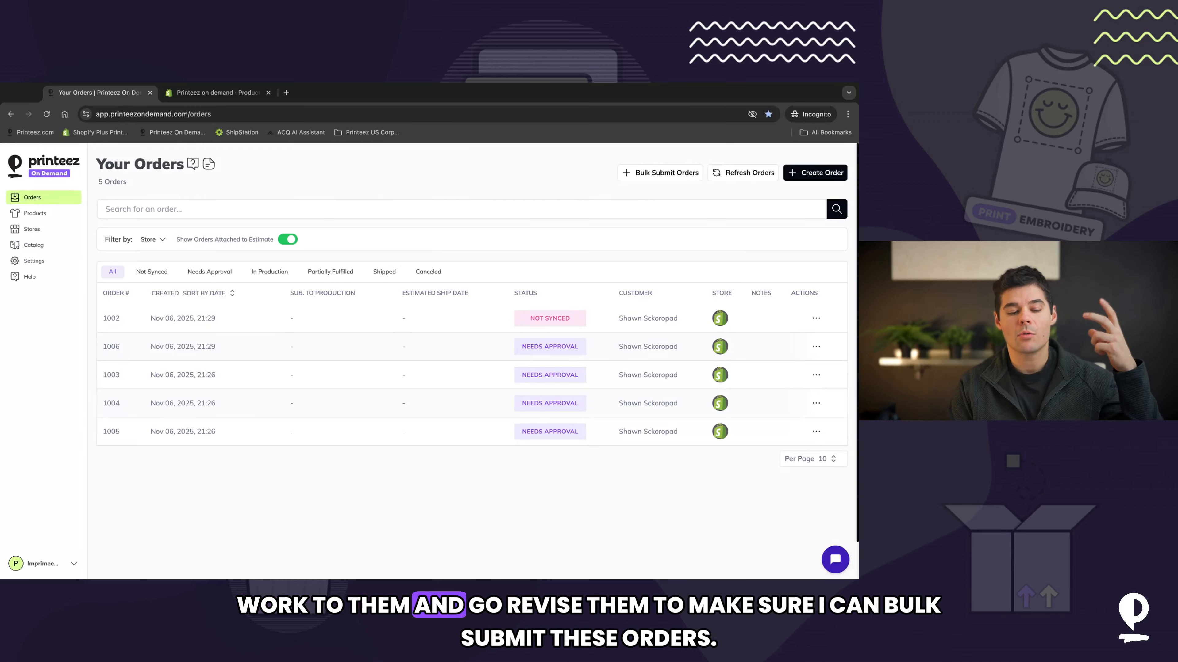
left_click(668, 178)
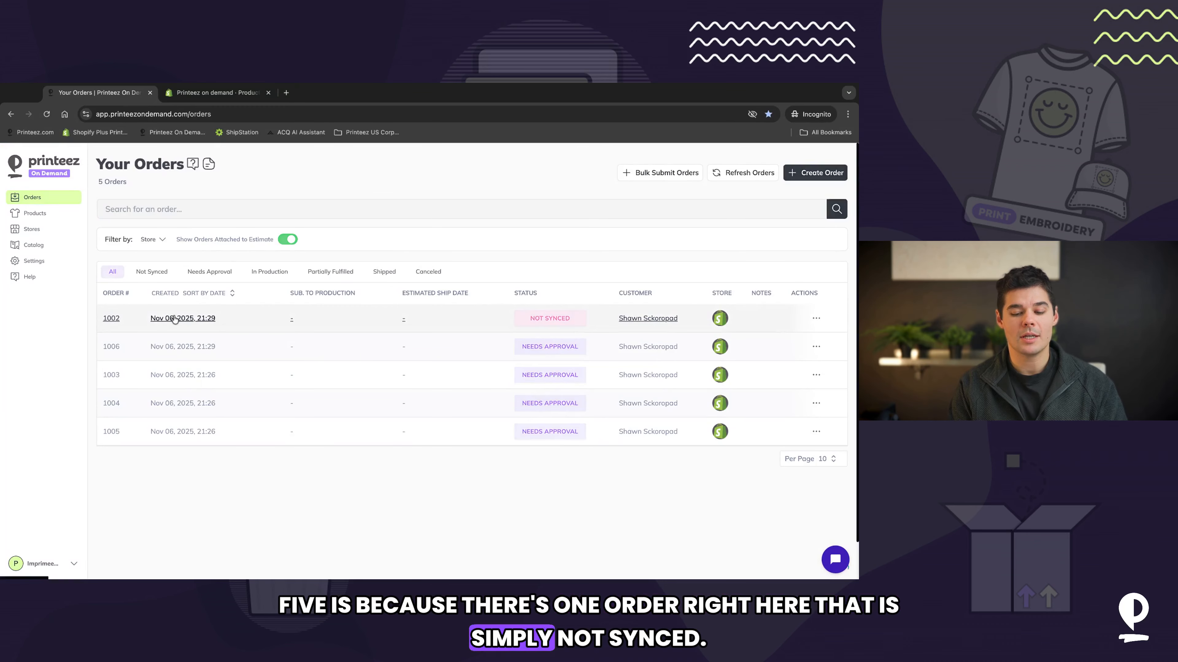
Step: Reopen order 1002 to inspect its unsynced item and return to the orders list
left_click(183, 318)
scroll(341, 422, "down", 3)
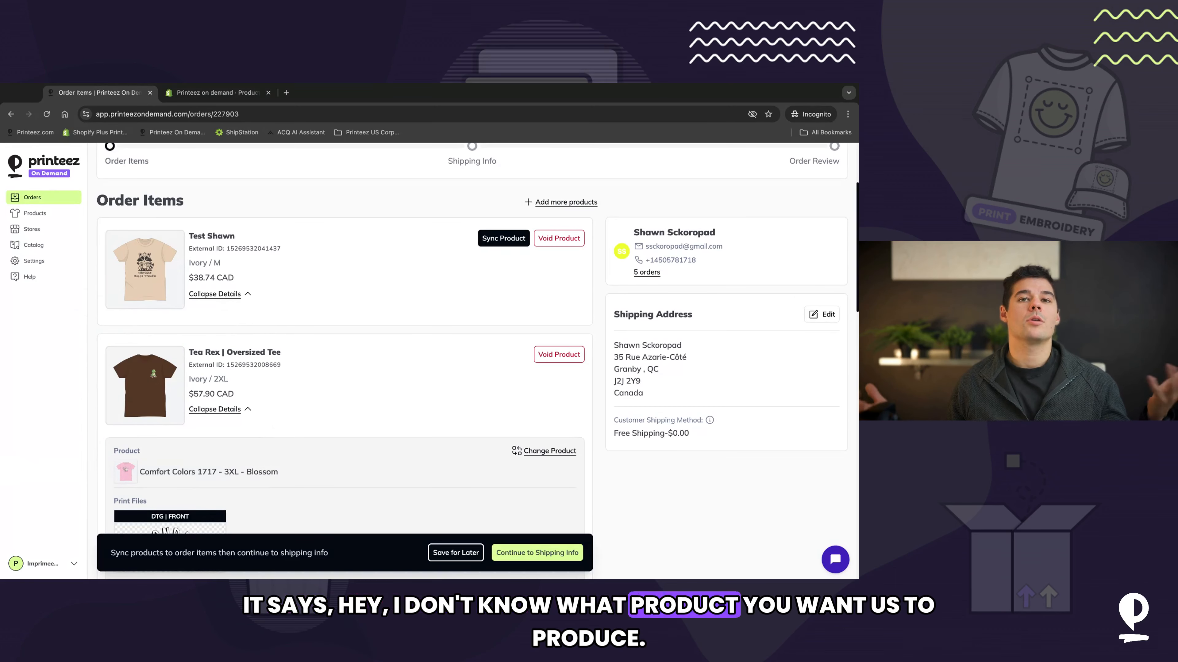
left_click(35, 198)
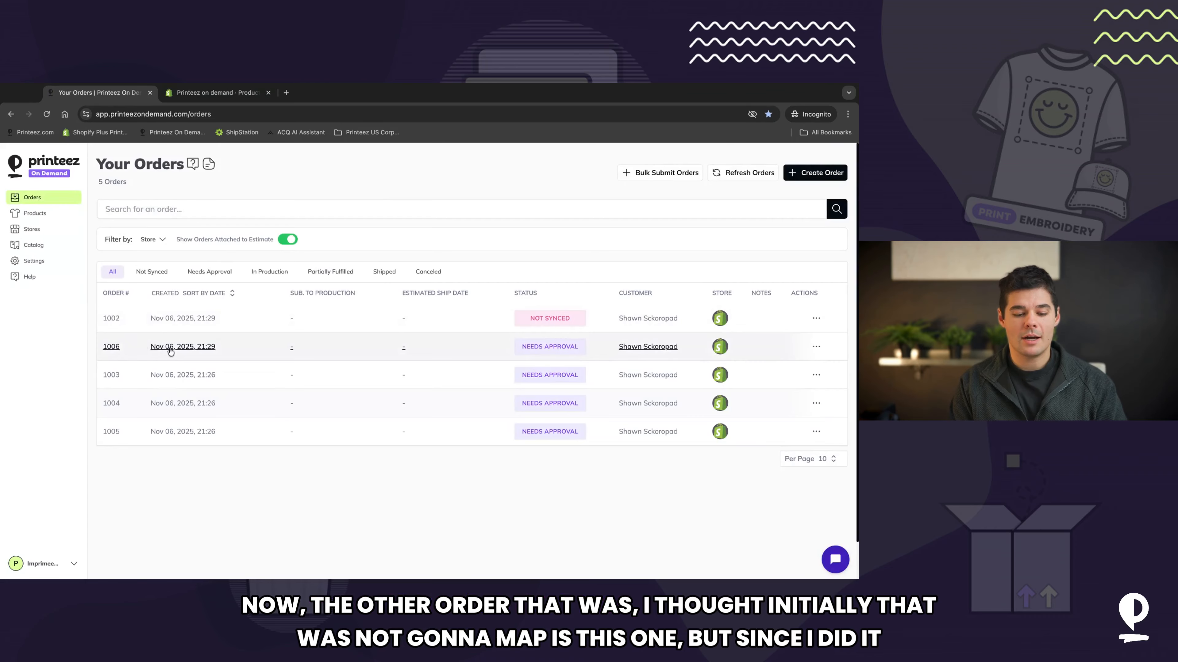
Step: Open order 1006 and expand its shipping details on the review page
left_click(172, 351)
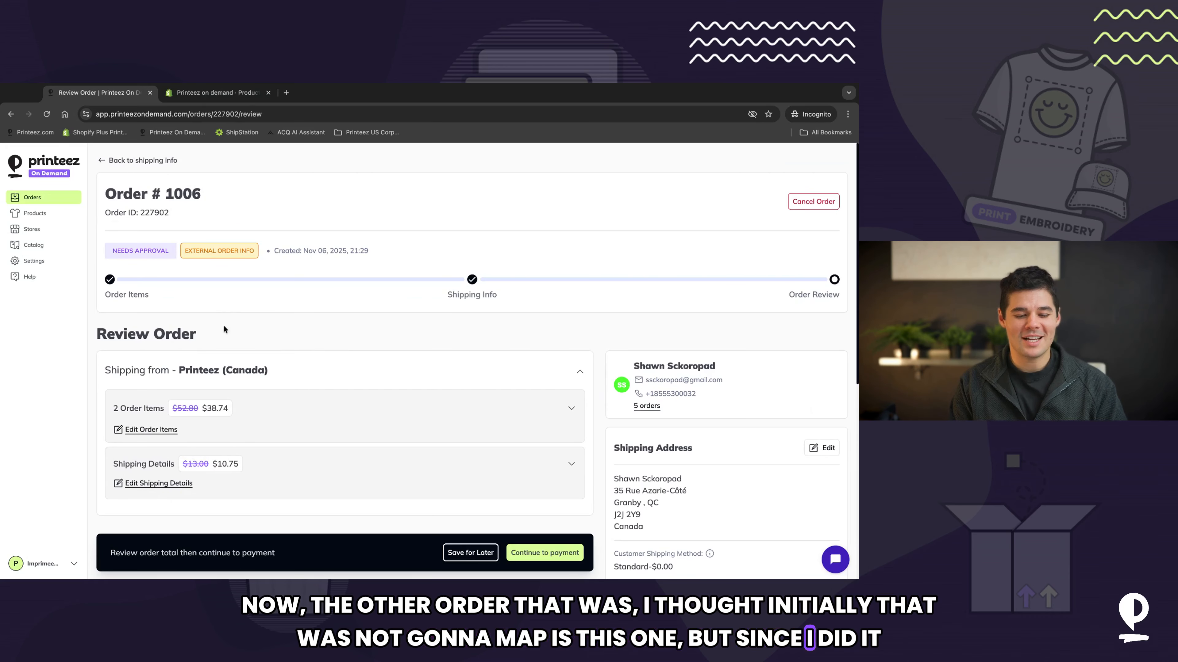
scroll(539, 342, "down", 3)
left_click(572, 351)
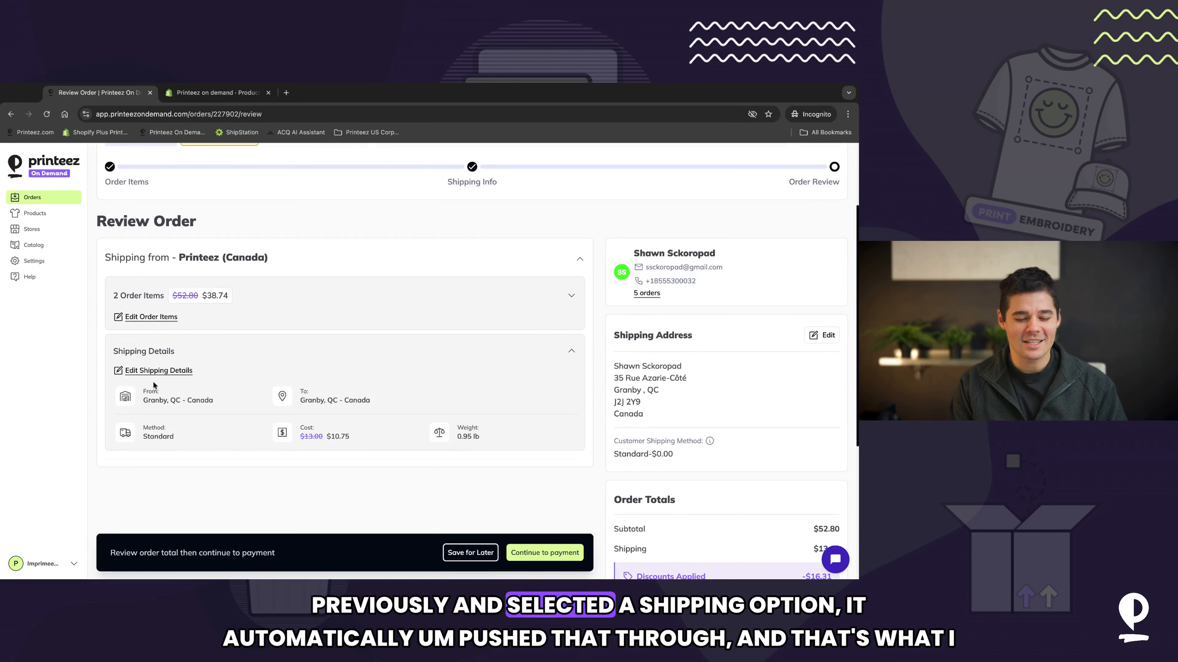
scroll(143, 208, "up", 3)
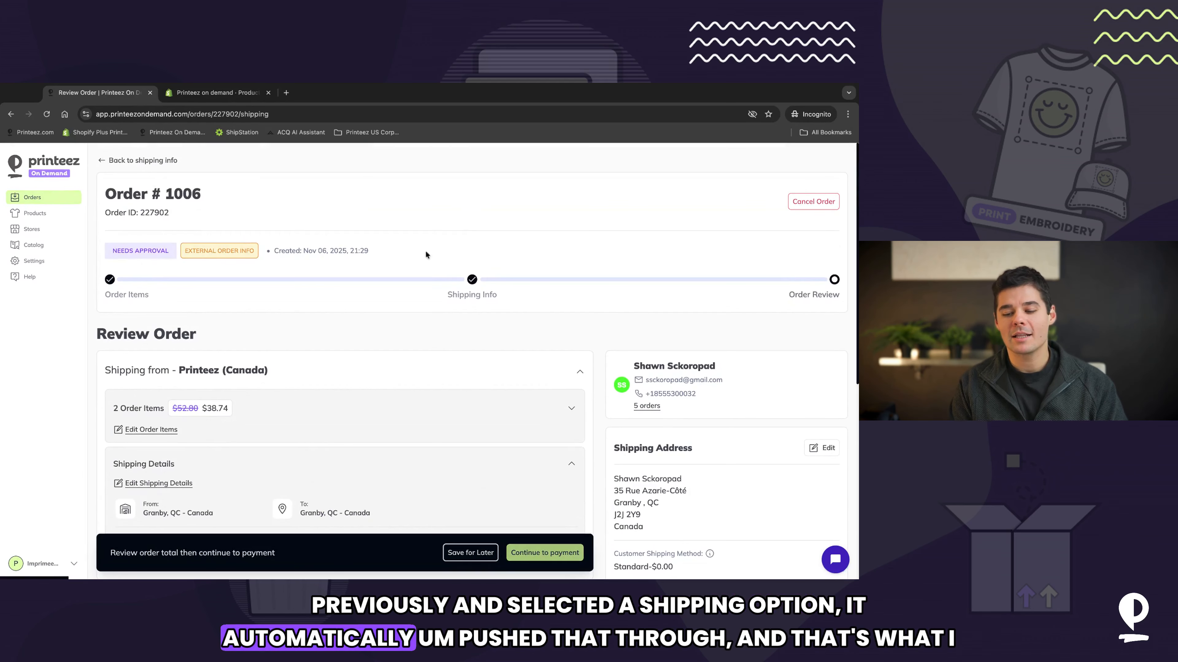
Step: Step order 1006 back to shipping info, return to the orders list, and open Bulk Submit Orders
left_click(608, 283)
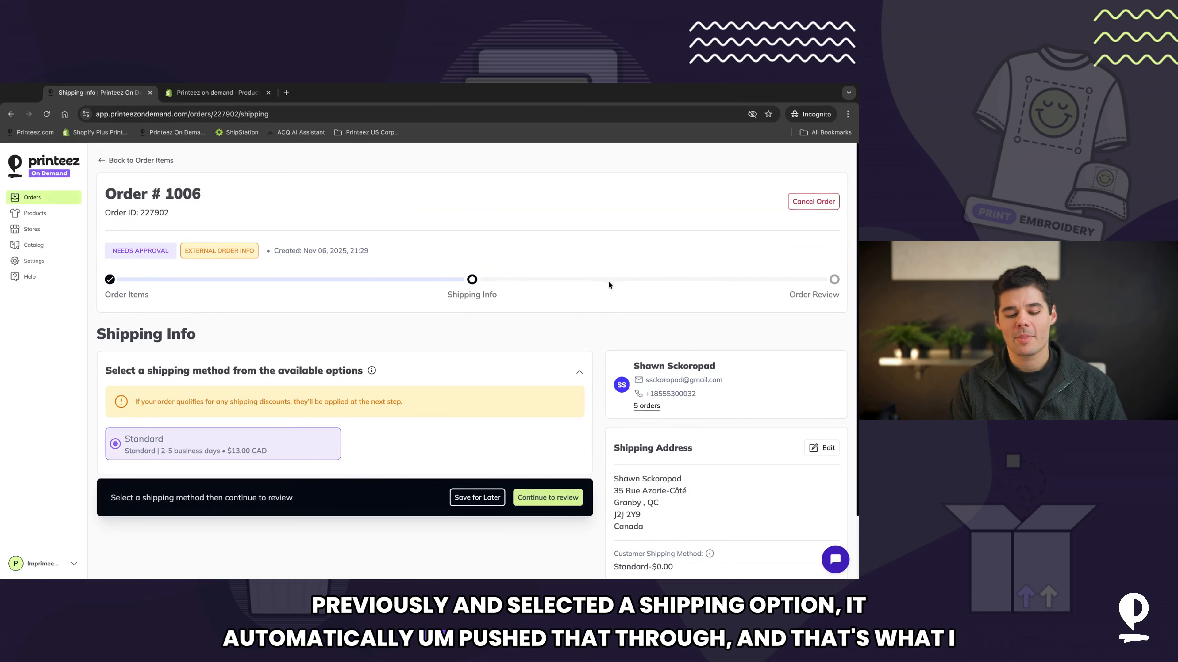
left_click(46, 199)
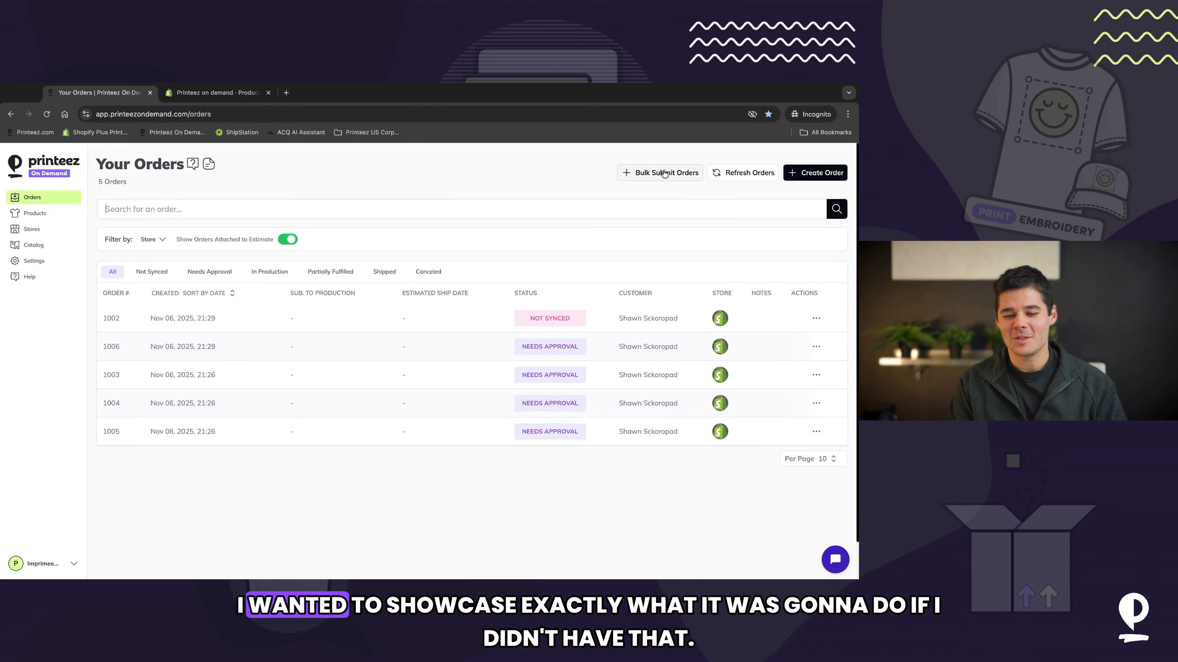
left_click(658, 173)
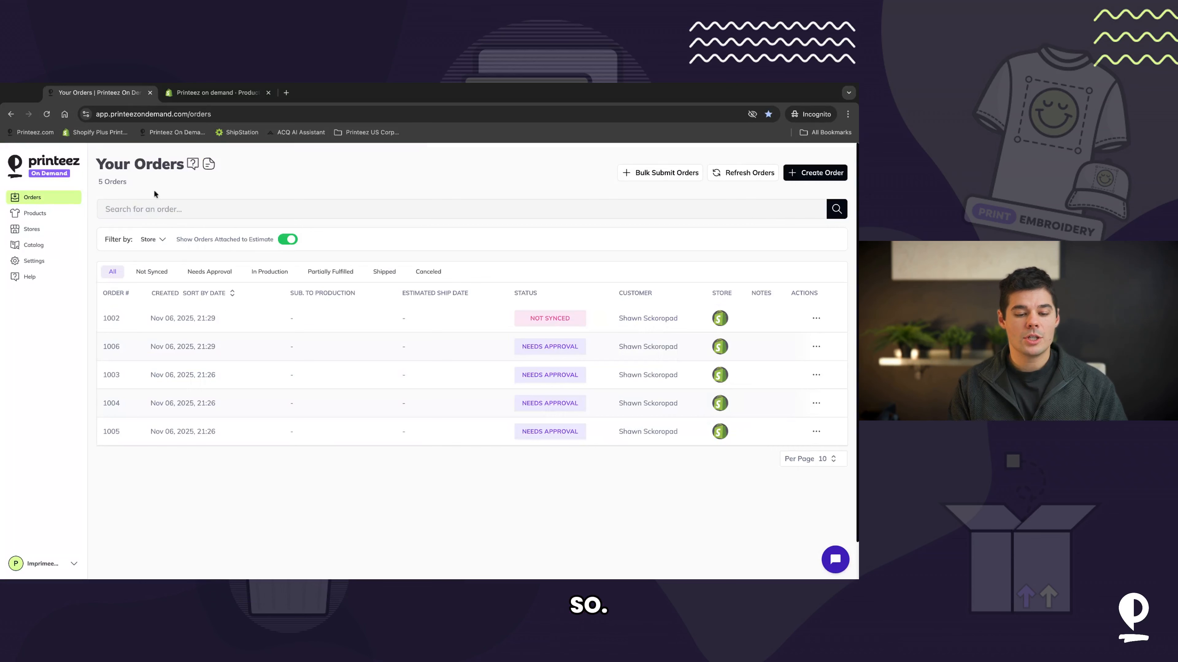
Step: Map order 1002's unsynced item to Design 1 Shaka Wear SHGDSS in Cream, size M, and confirm
left_click(179, 319)
left_click(508, 377)
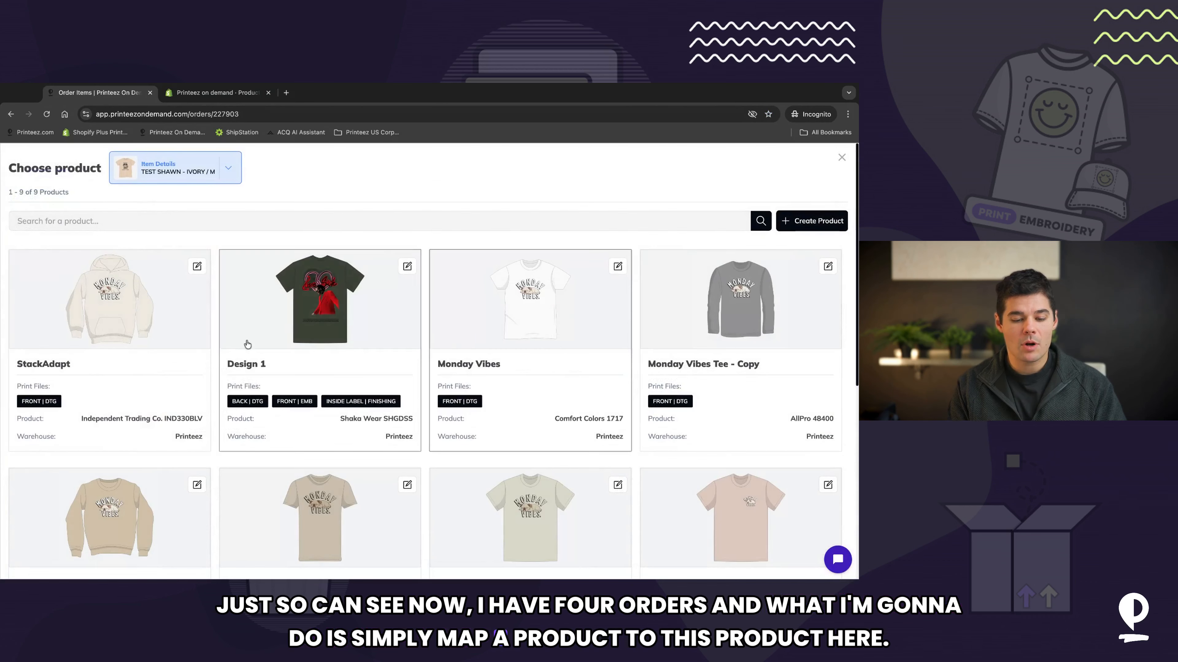
left_click(236, 344)
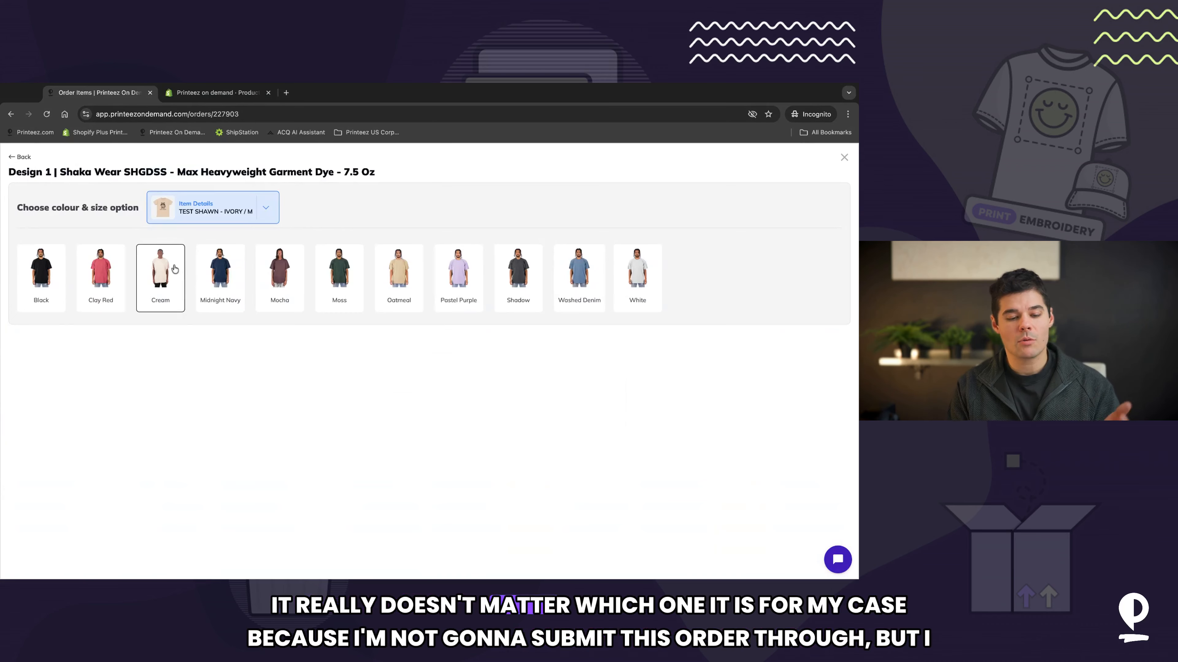
left_click(161, 273)
left_click(173, 326)
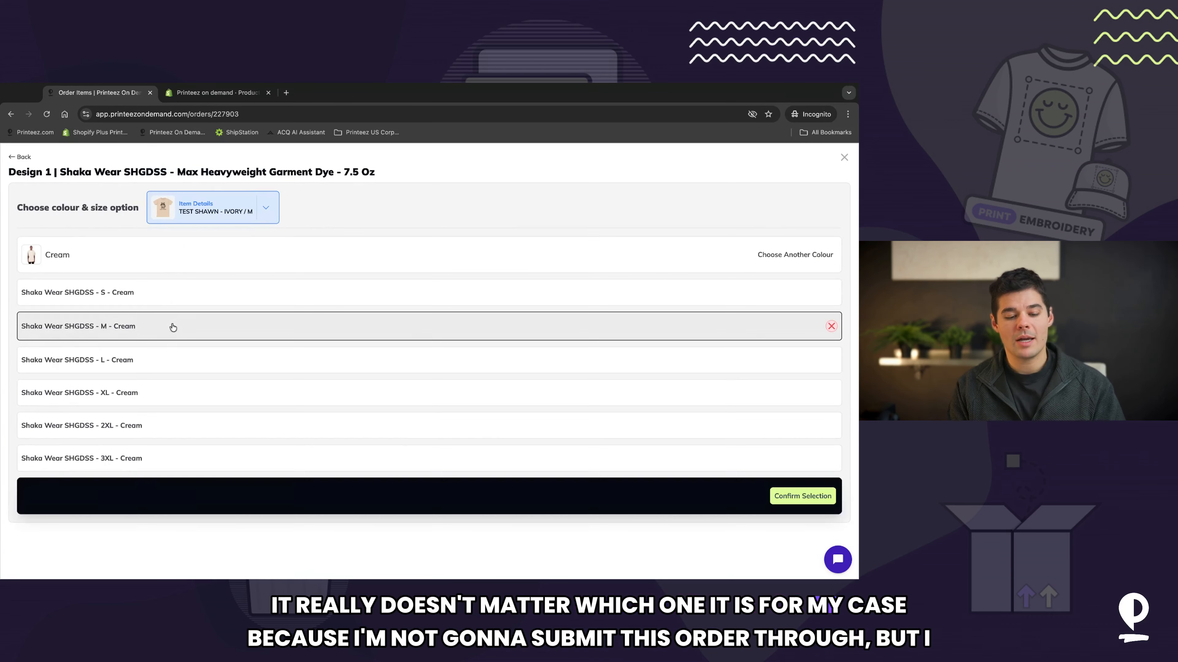
left_click(802, 495)
Step: Review the remaining items of order 1002 and save the order for later
scroll(345, 335, "down", 5)
scroll(345, 335, "down", 5)
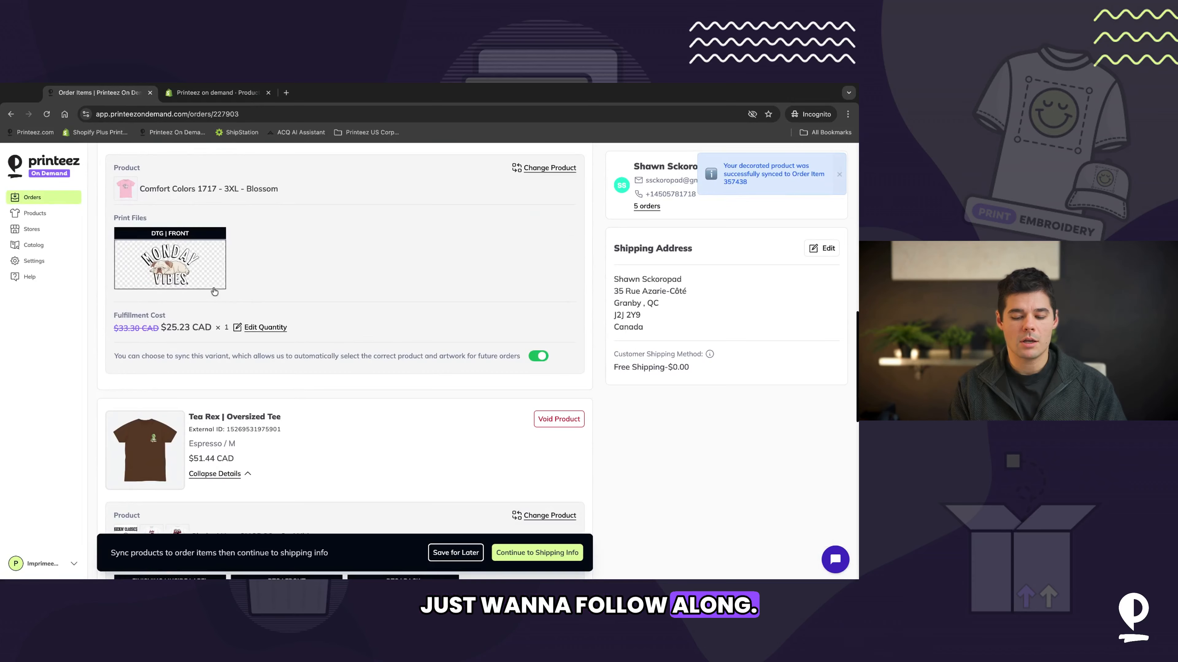
scroll(482, 443, "down", 11)
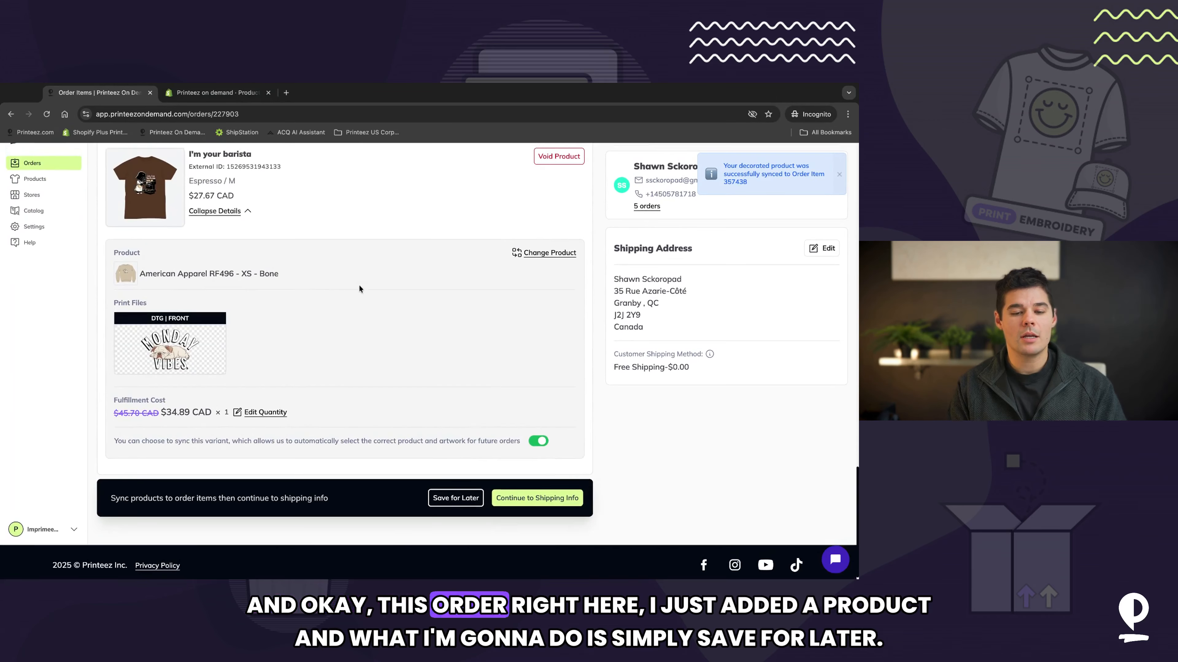
scroll(359, 285, "up", 15)
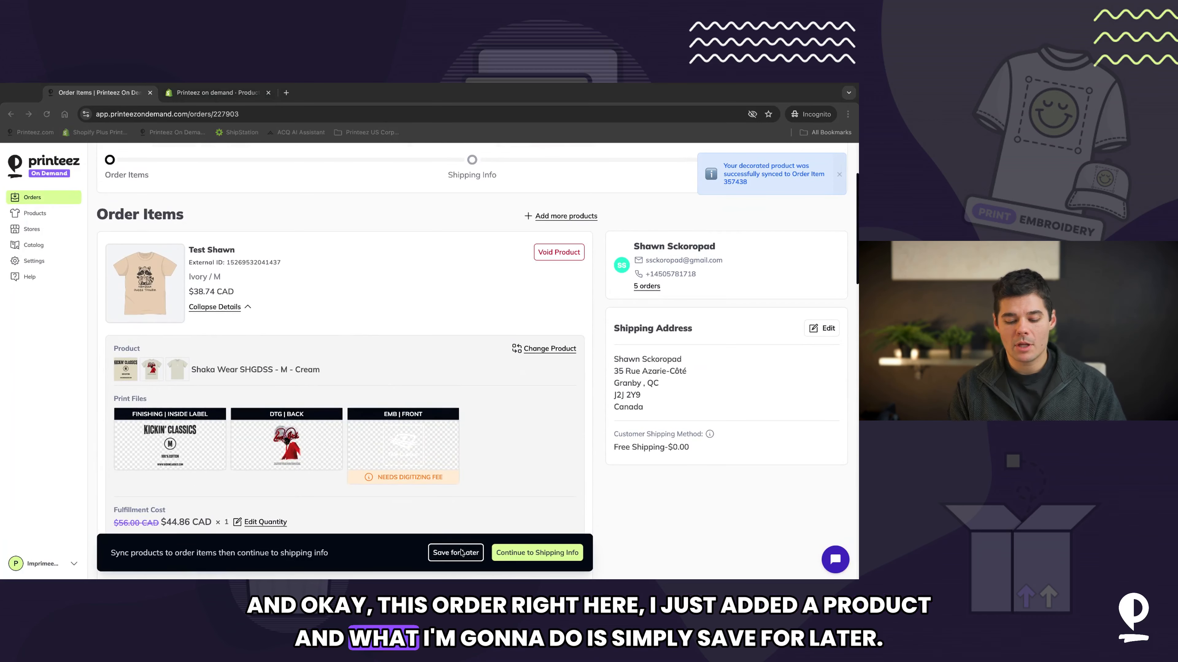
left_click(456, 553)
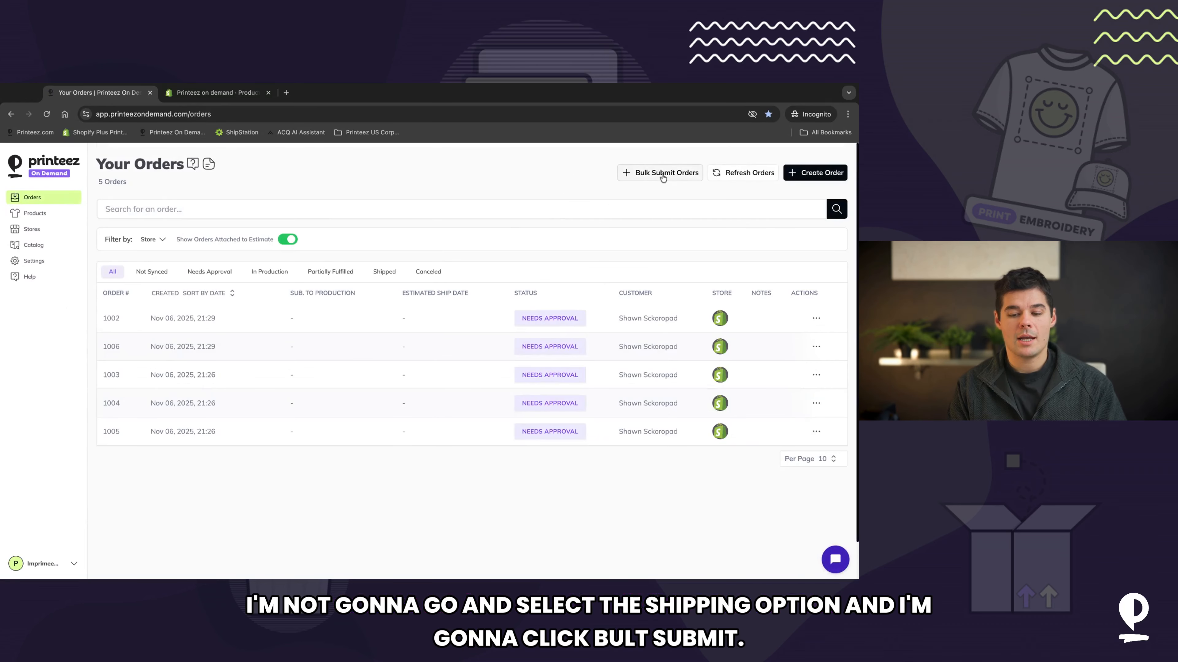
Step: Open Bulk Submit Orders, expand the orders-with-warnings list under Unavailable for Fulfillment, and open order 1002
left_click(666, 173)
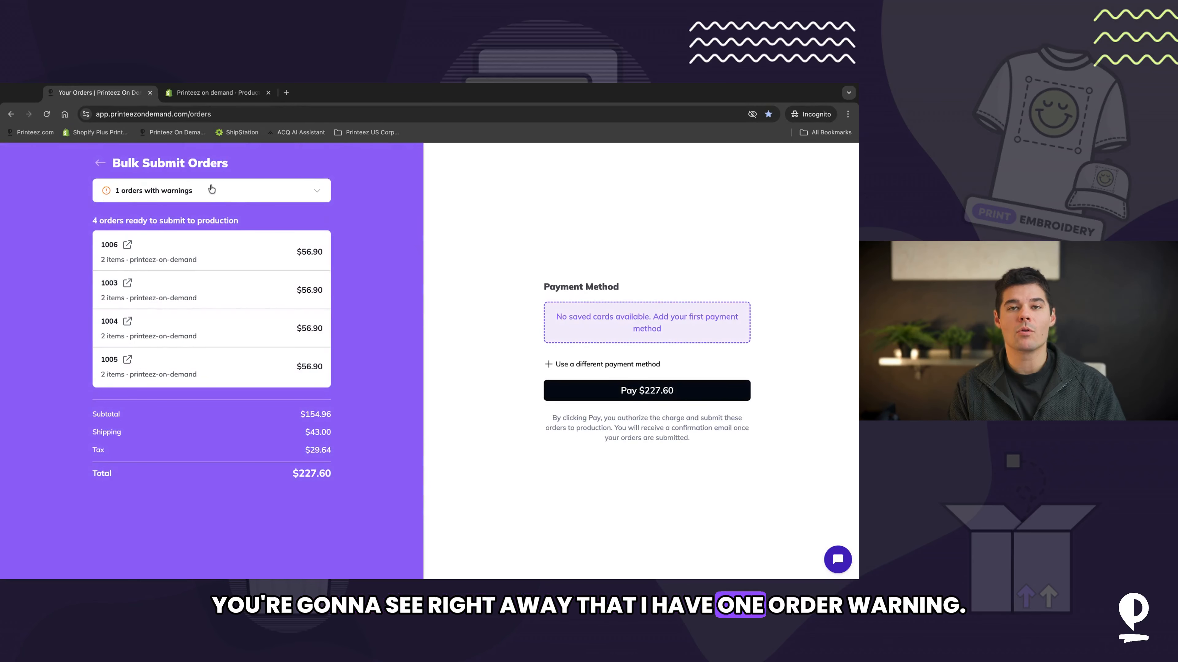
left_click(314, 191)
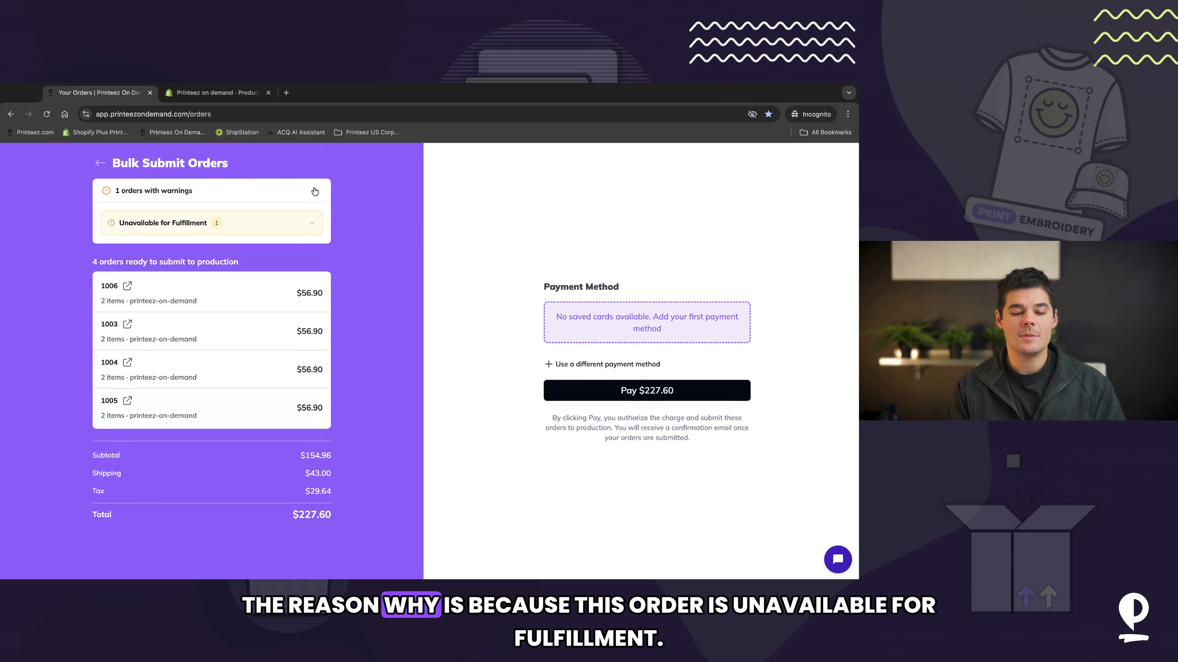
left_click(312, 224)
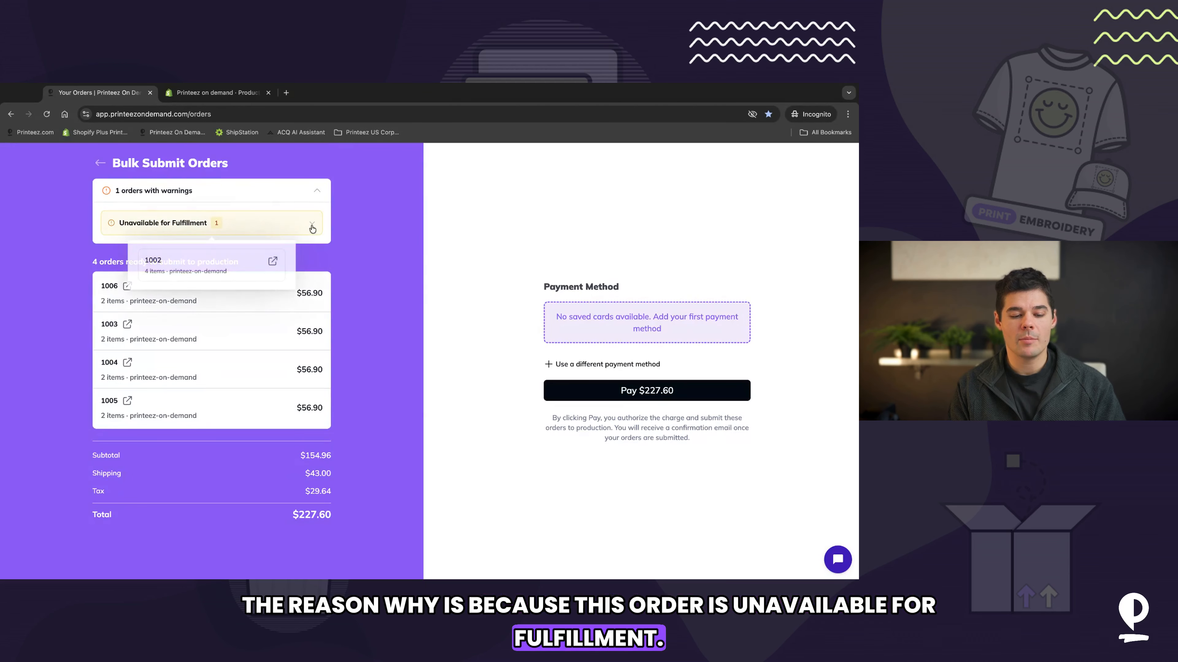
left_click(273, 263)
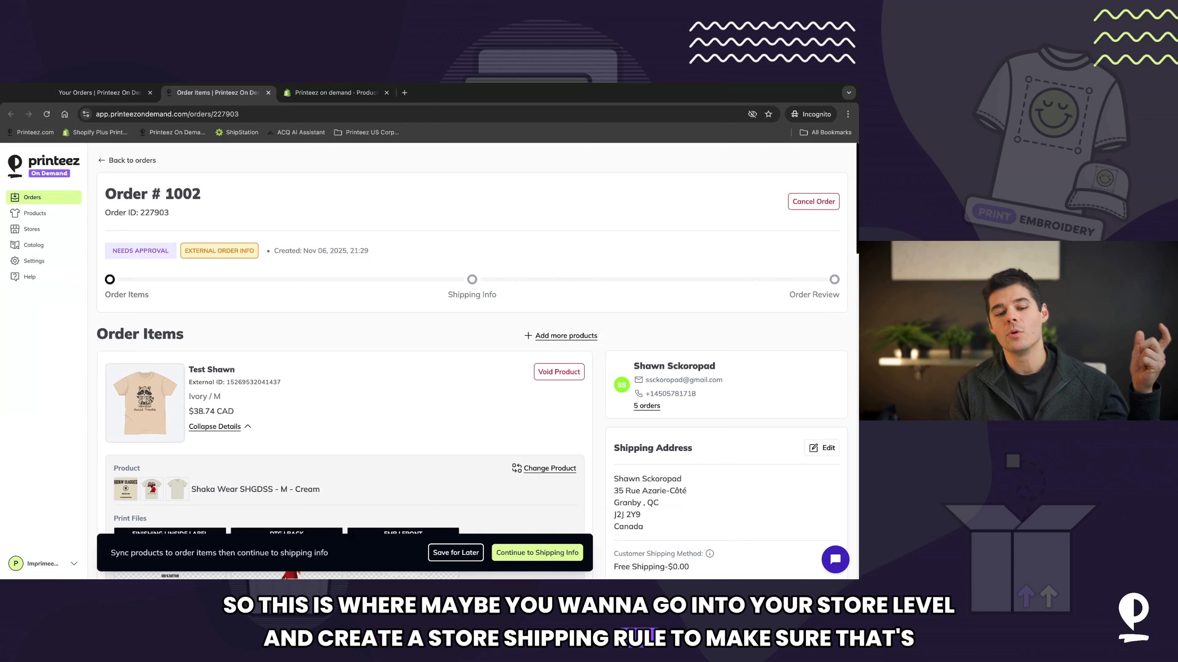
Step: Continue order 1002 to shipping info, choose Standard shipping, and proceed to the order review
scroll(383, 292, "down", 1)
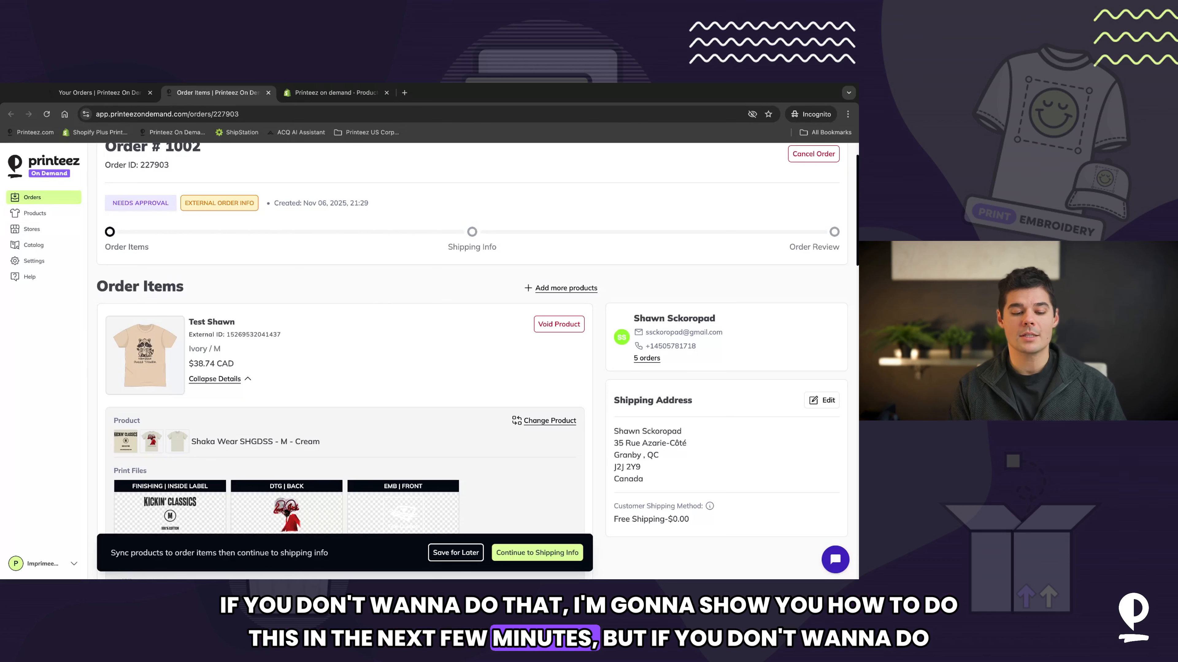
scroll(344, 371, "down", 10)
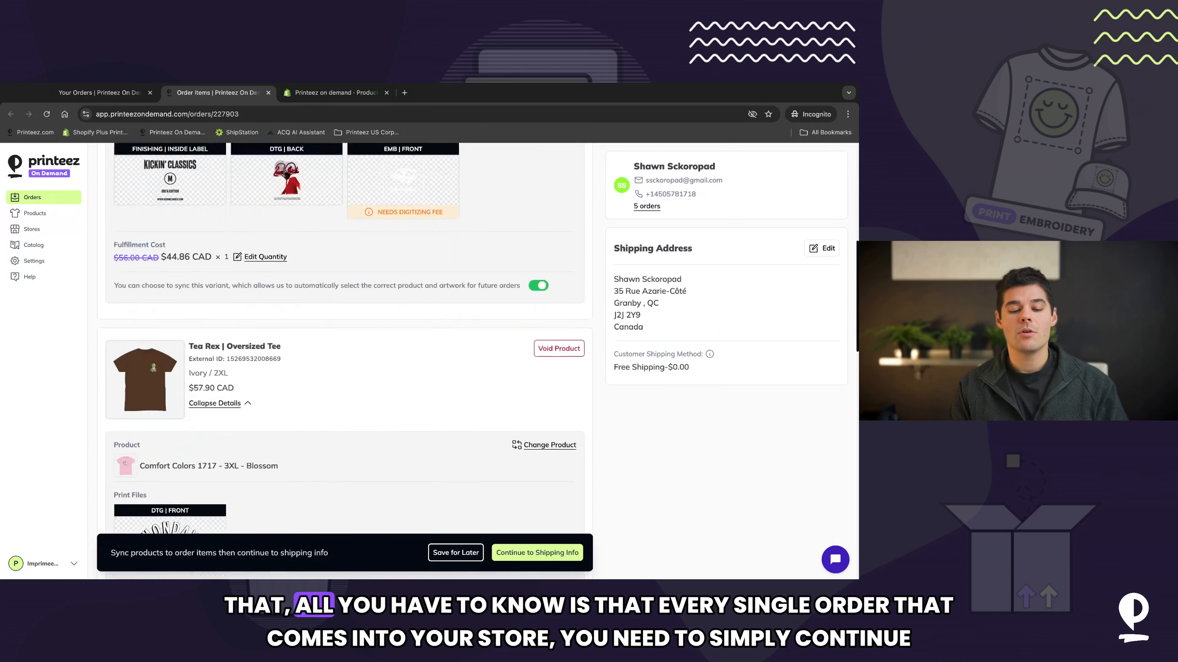
scroll(343, 371, "down", 10)
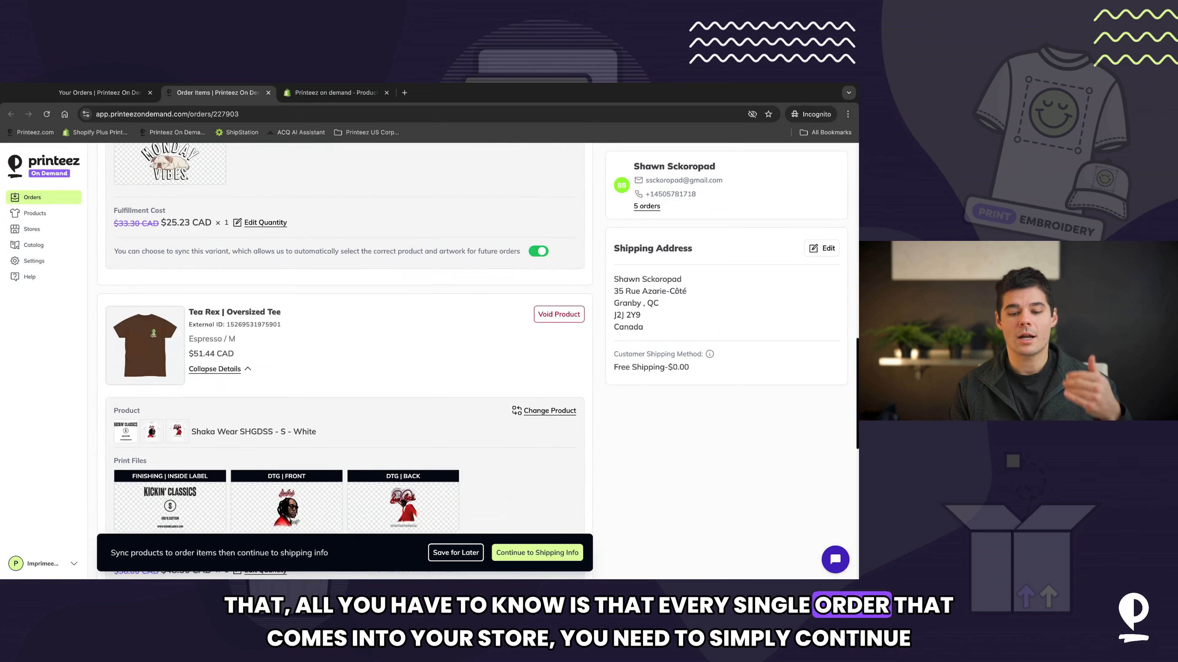
scroll(343, 371, "down", 3)
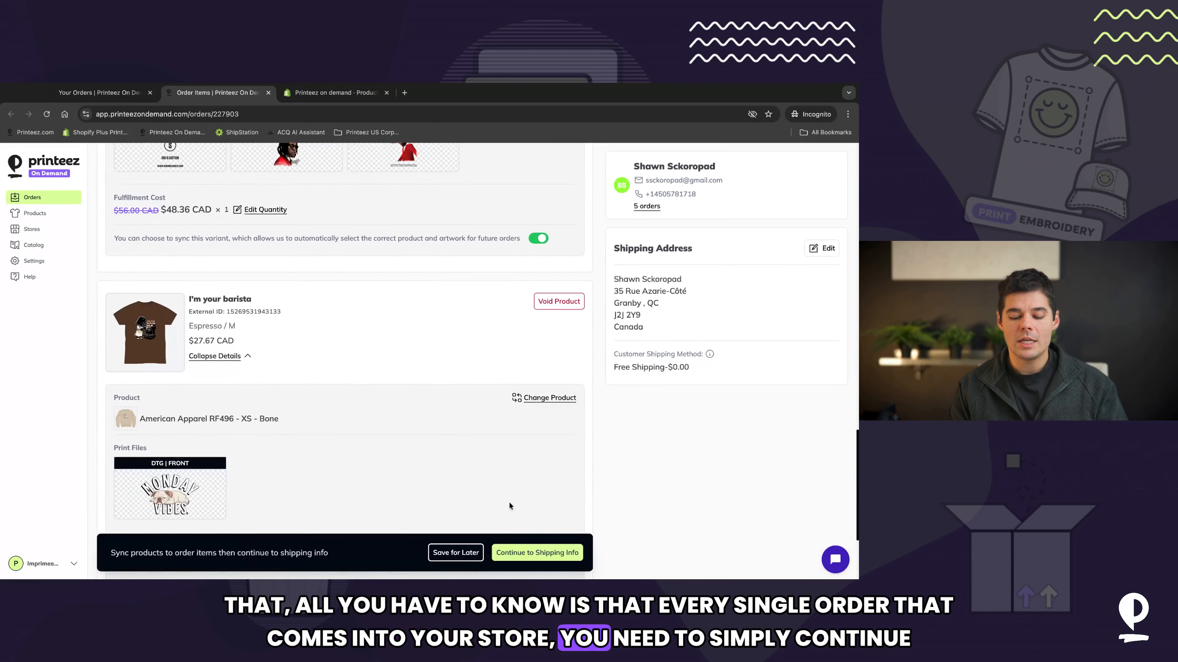
left_click(511, 554)
left_click(210, 449)
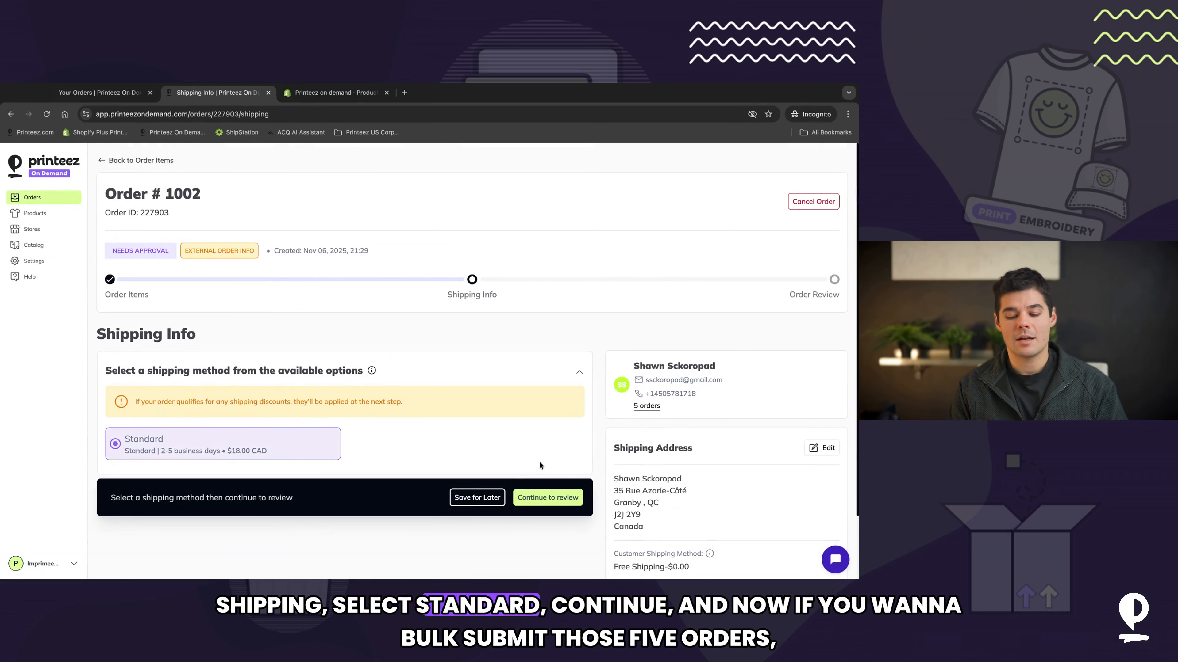
left_click(534, 501)
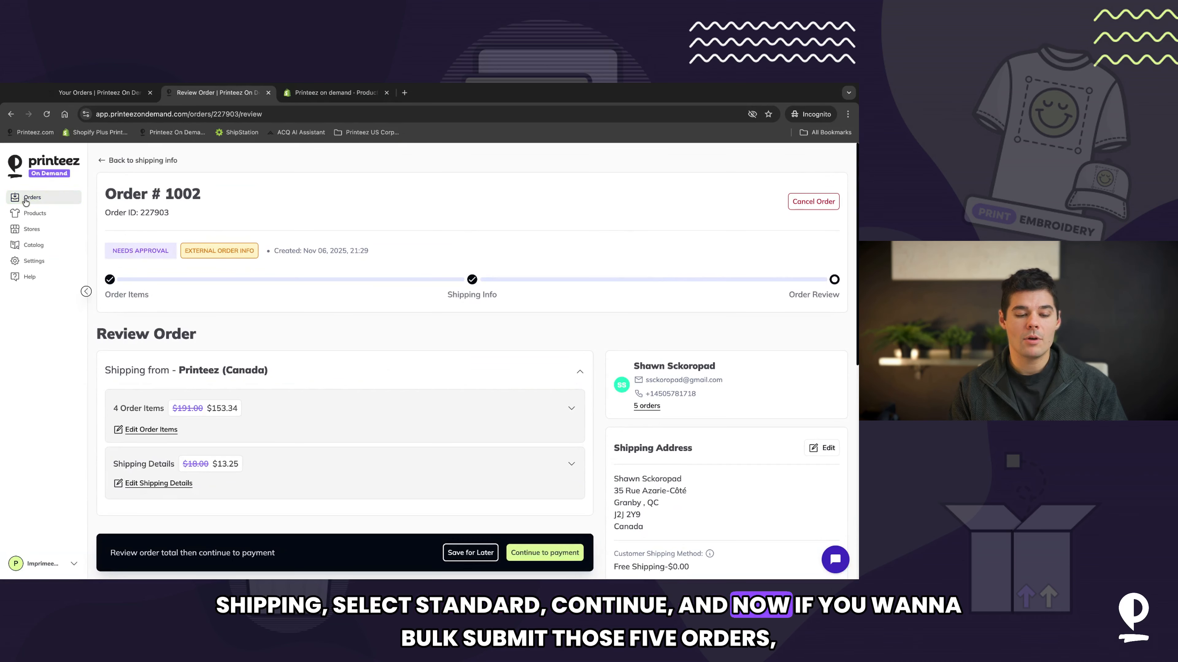
Step: Return to the orders list, open Bulk Submit Orders to view all five orders, and go back
left_click(25, 198)
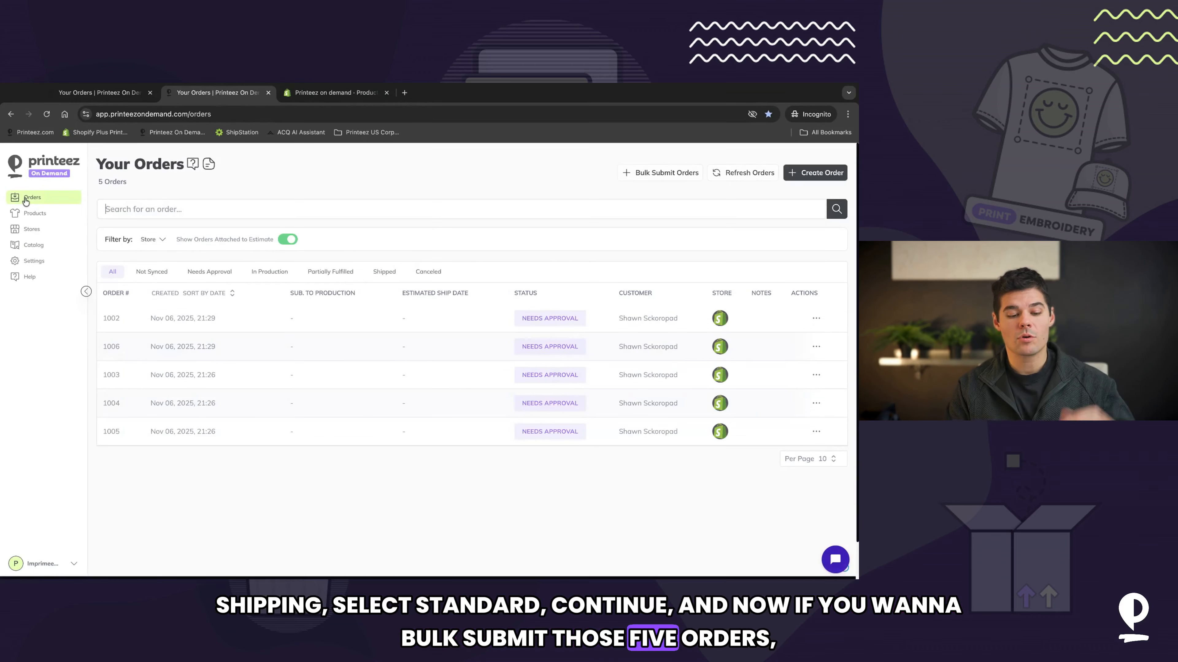
left_click(645, 175)
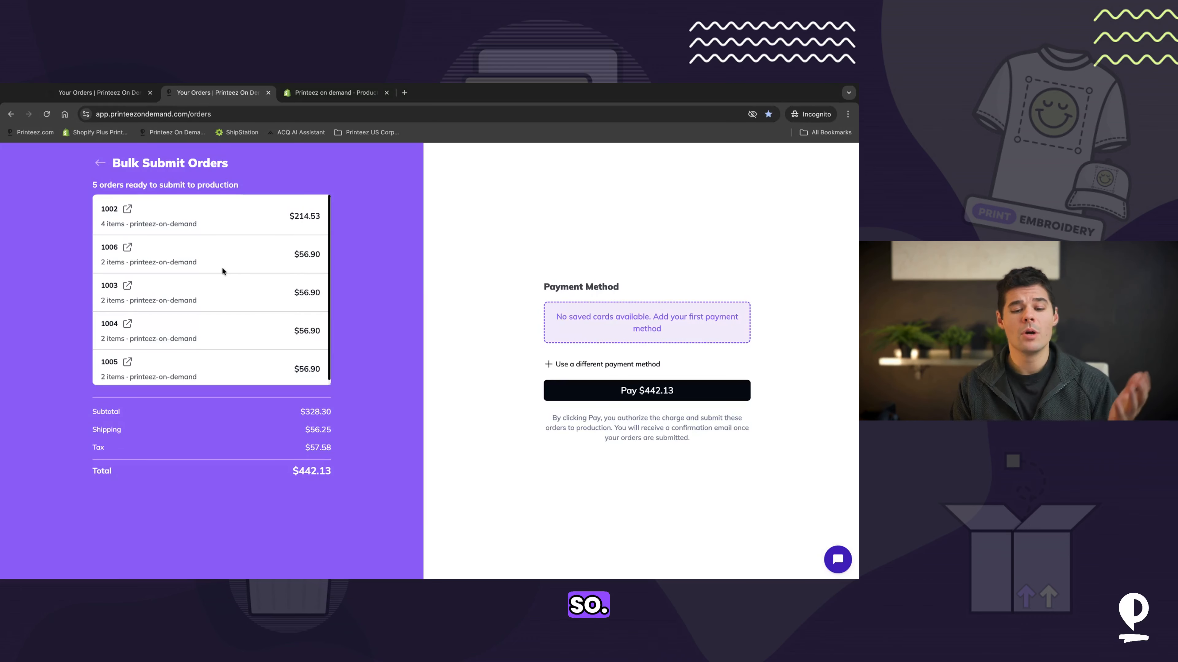
left_click(99, 164)
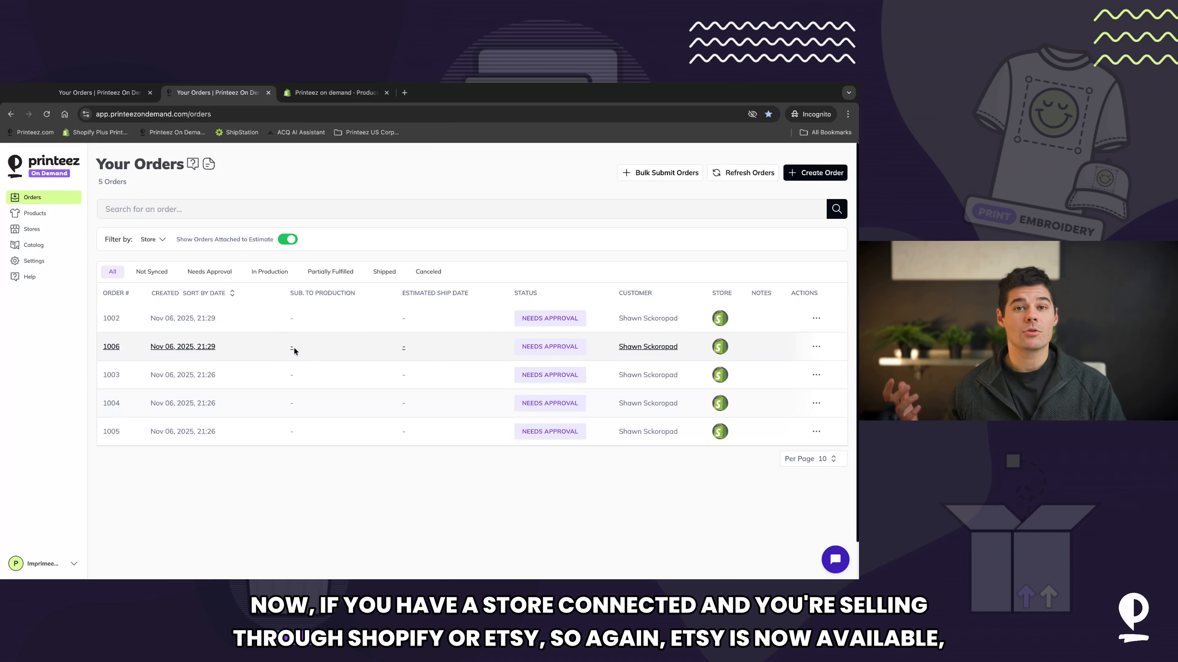
Step: Open Add Shipping Rules for the printeez-on-demand store and read the Shipping Service Name explanation
left_click(39, 235)
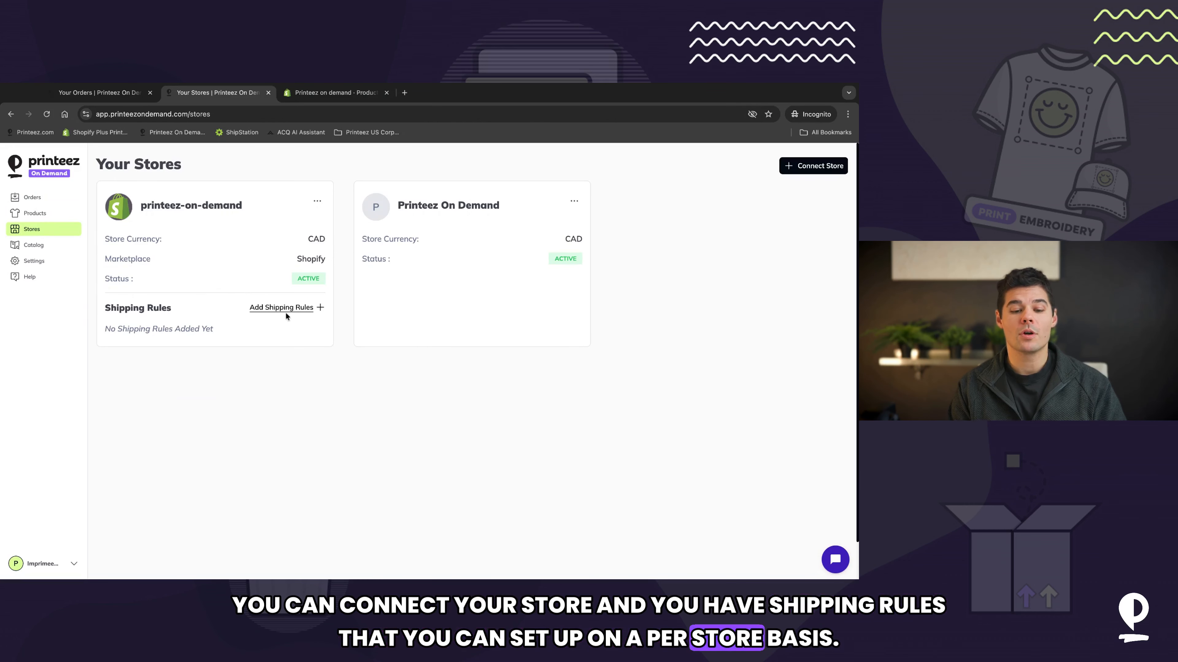
left_click(274, 310)
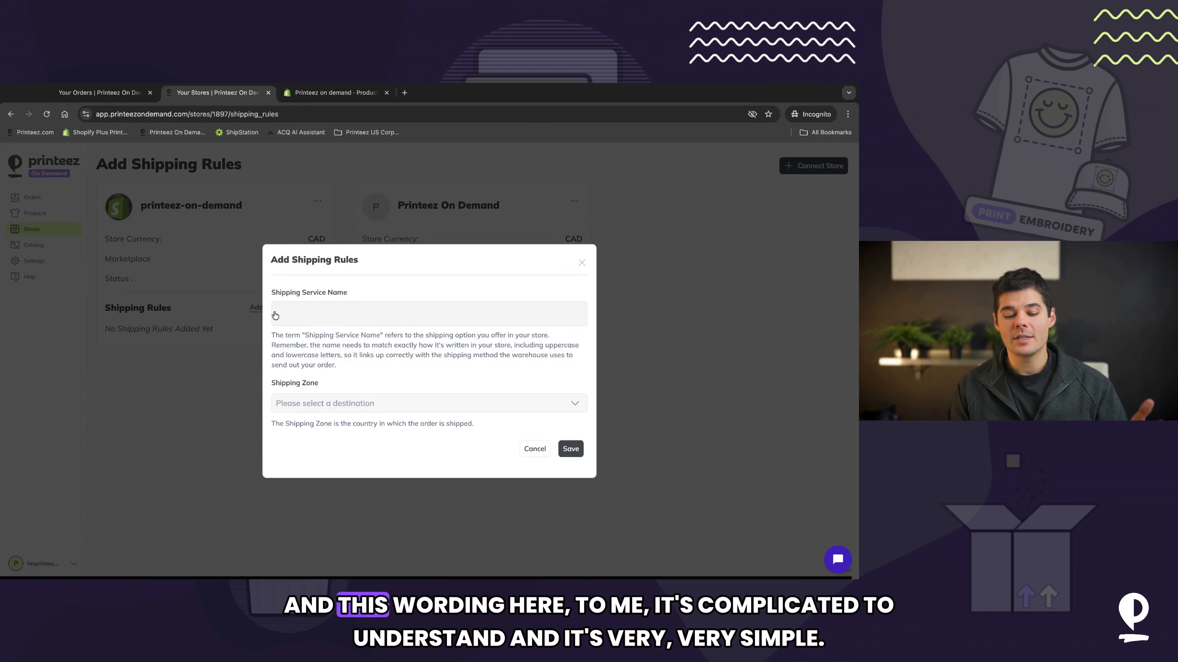
triple_click(273, 334)
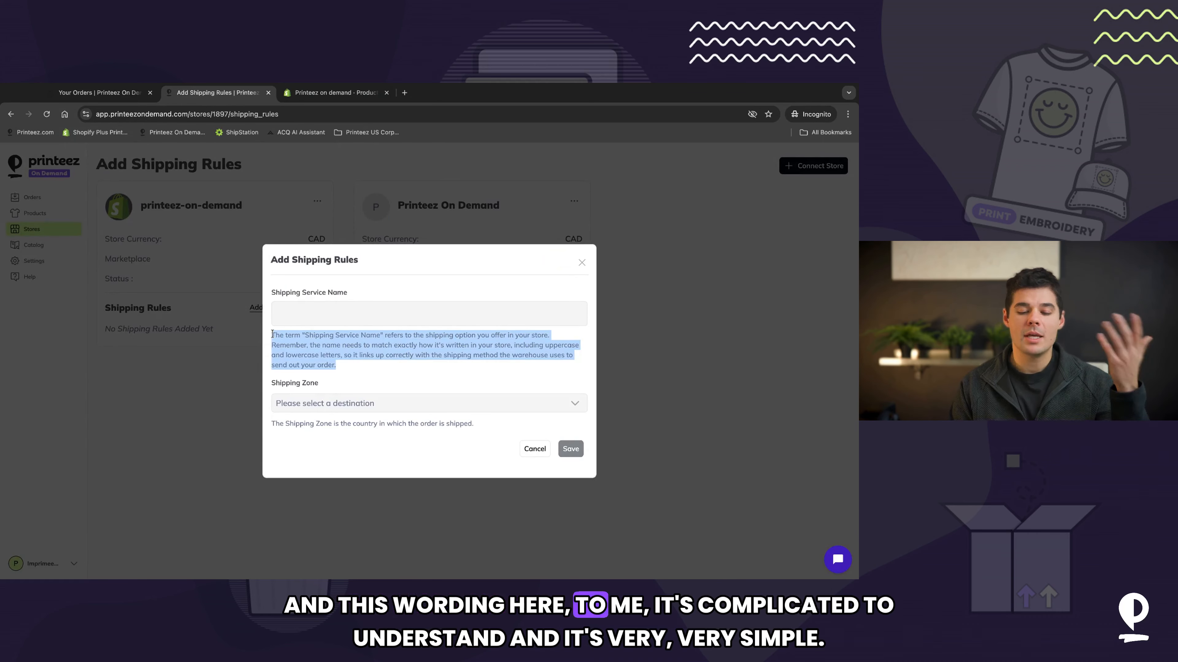
left_click(337, 309)
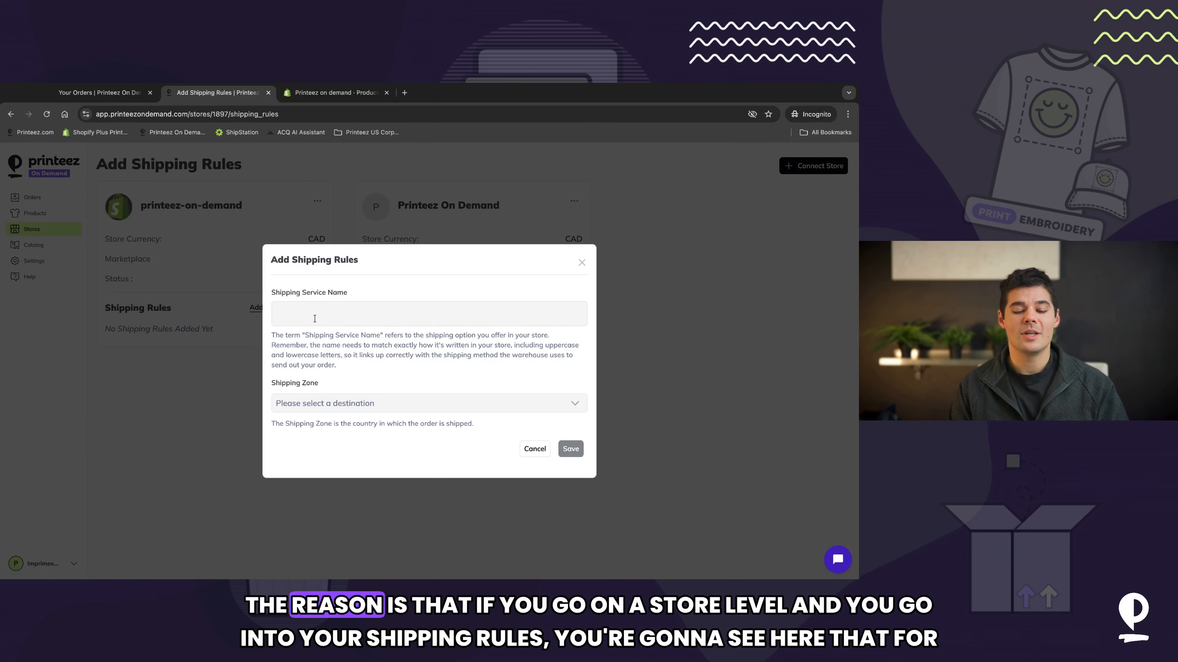
Step: Switch to the Shopify admin and open the store's Shipping and delivery rates for the domestic Canada zone
left_click(336, 92)
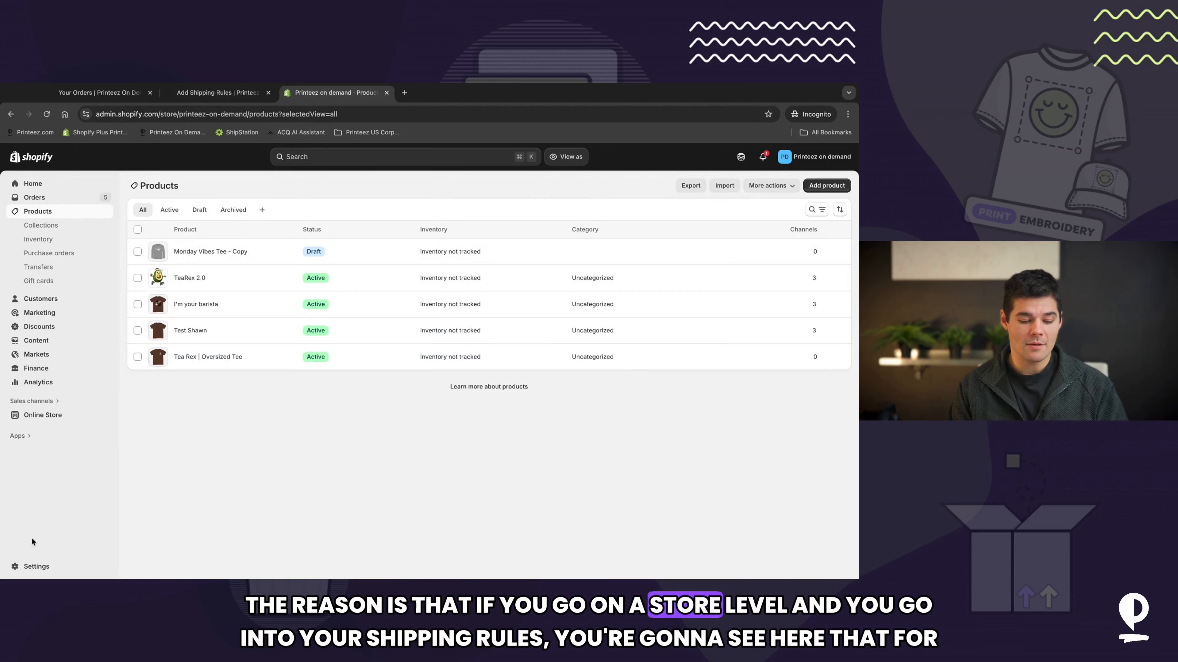
left_click(25, 567)
scroll(243, 413, "down", 3)
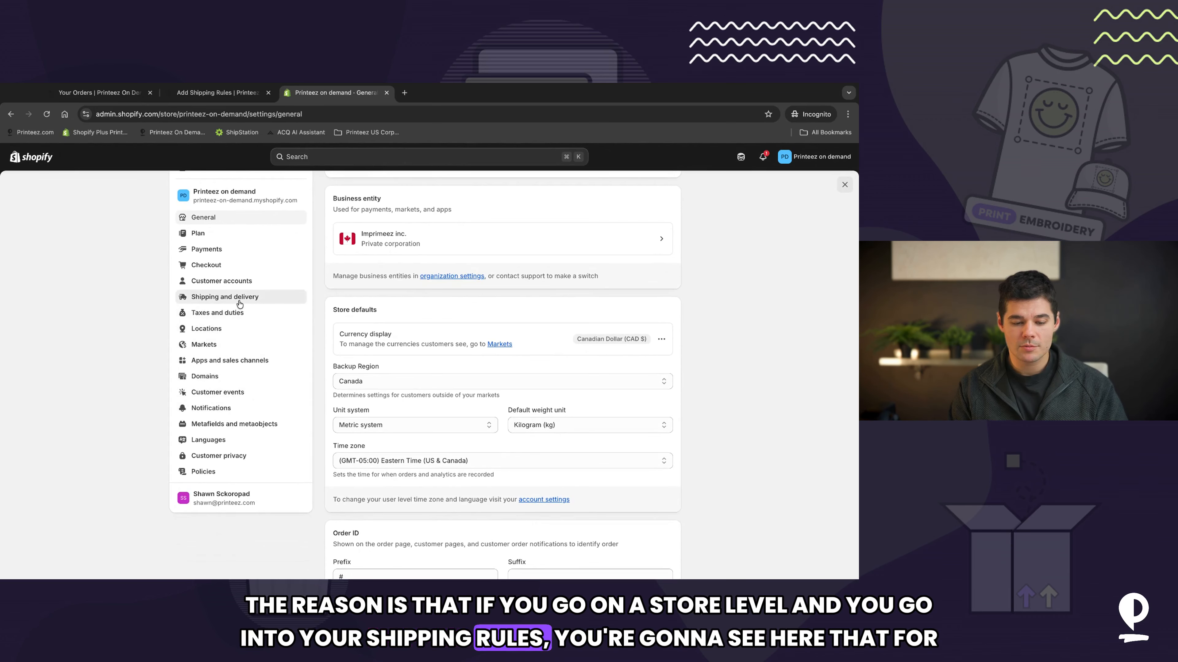
left_click(227, 301)
left_click(640, 265)
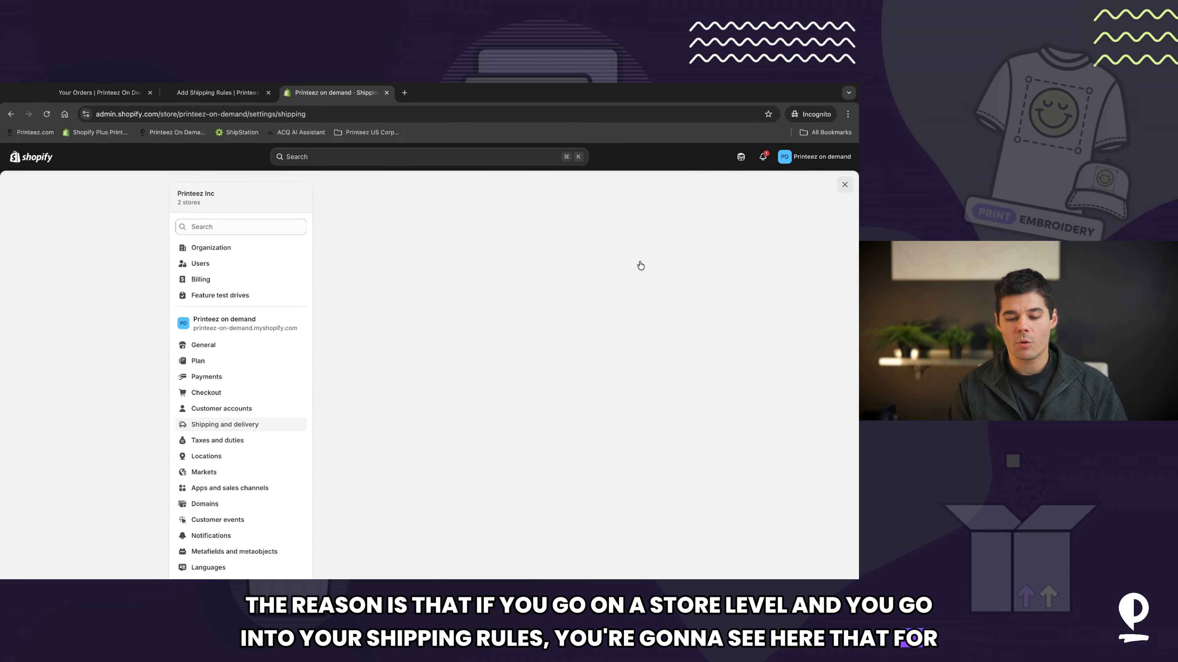
scroll(568, 353, "down", 6)
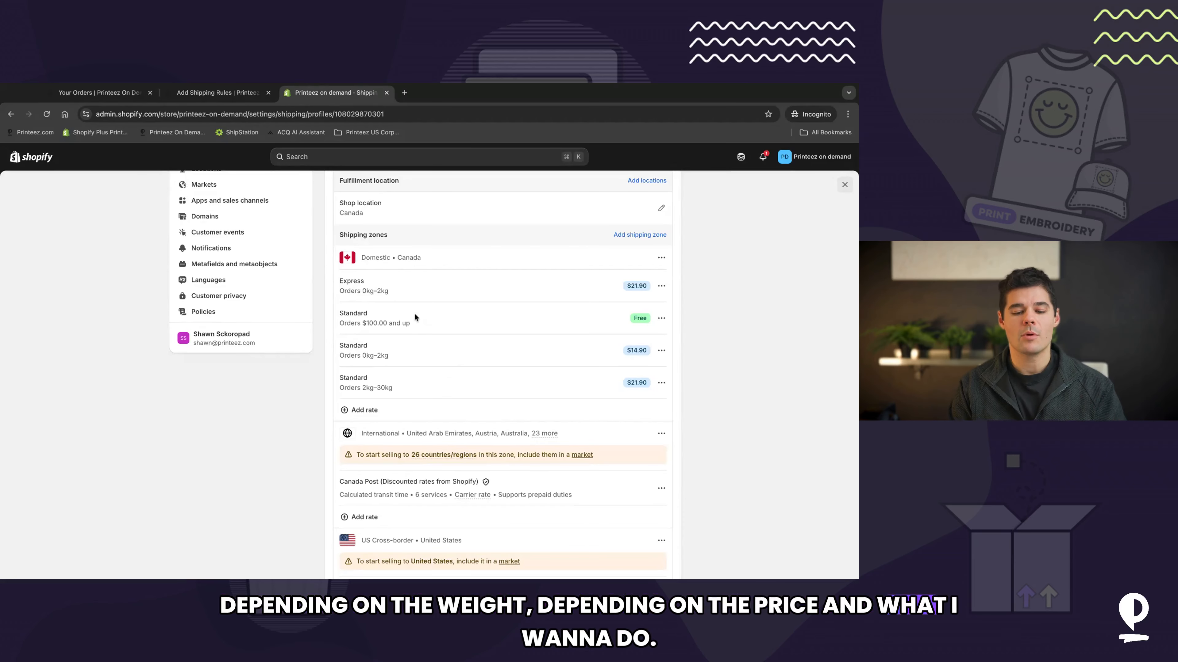
scroll(415, 295, "up", 1)
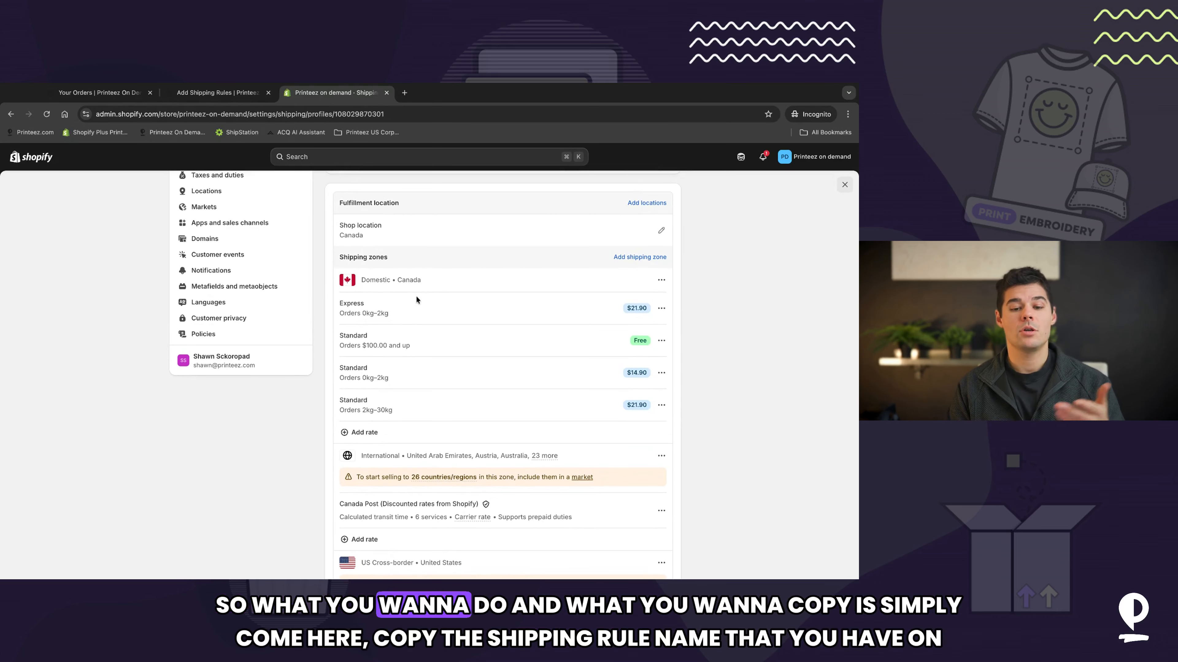
Step: Copy the Express rate name from Shopify and add a shipping rule named Express for Canada using the Standard shipping method
left_click_drag(339, 304, 351, 303)
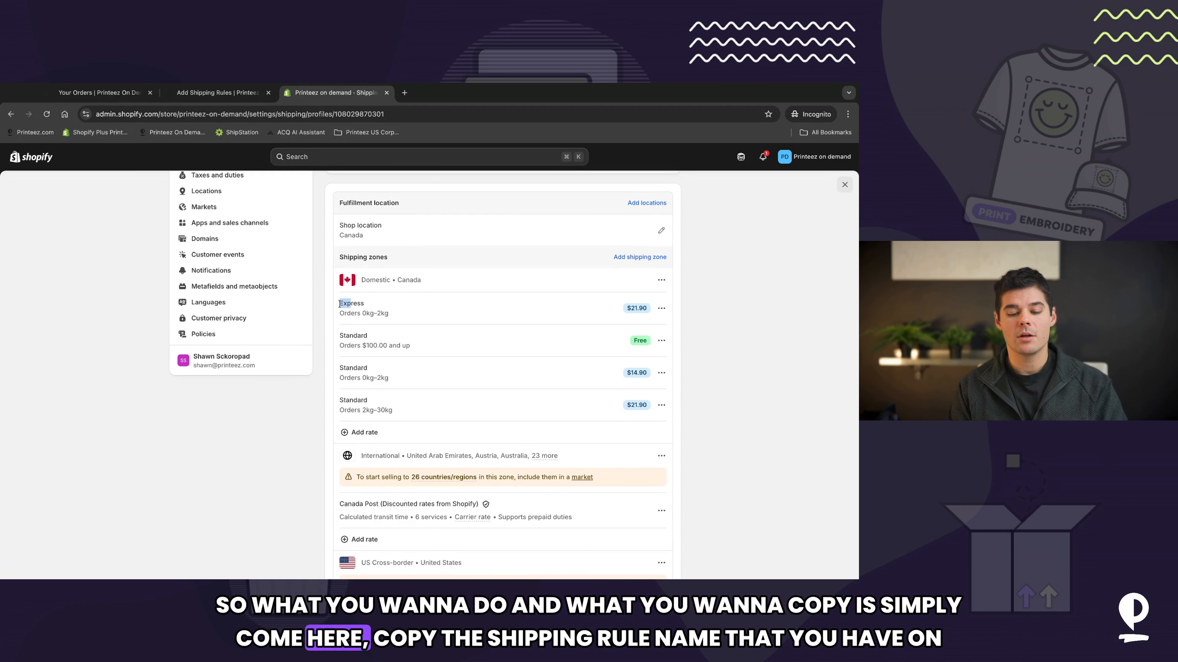
key("super+c")
left_click(218, 93)
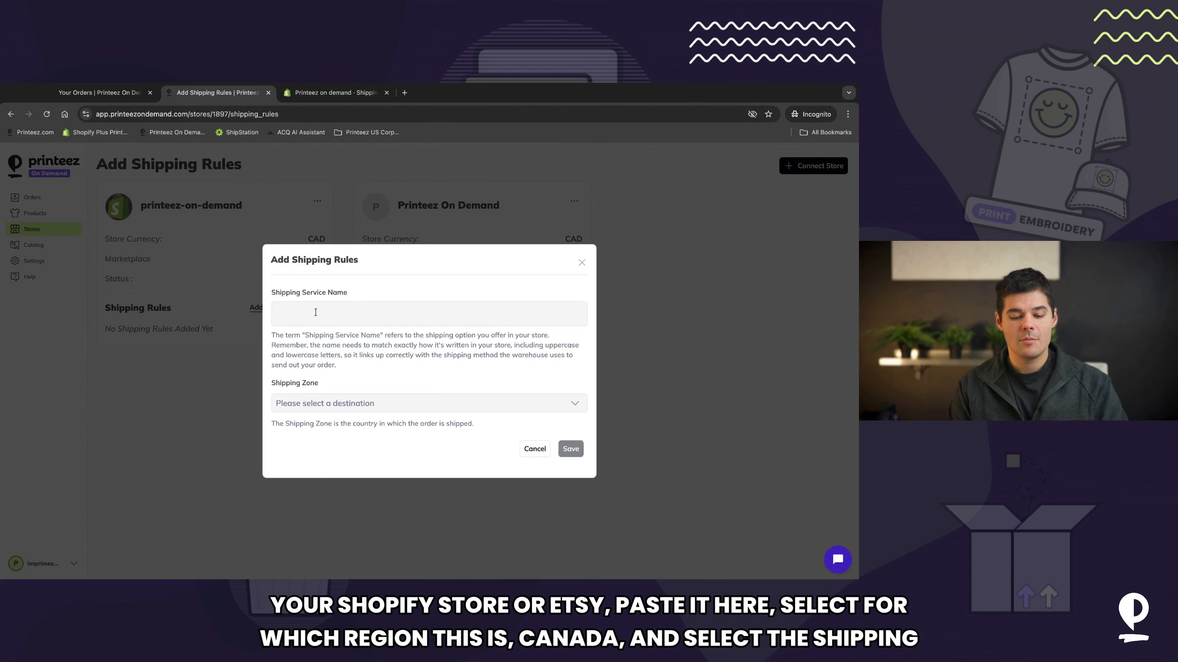
left_click(328, 404)
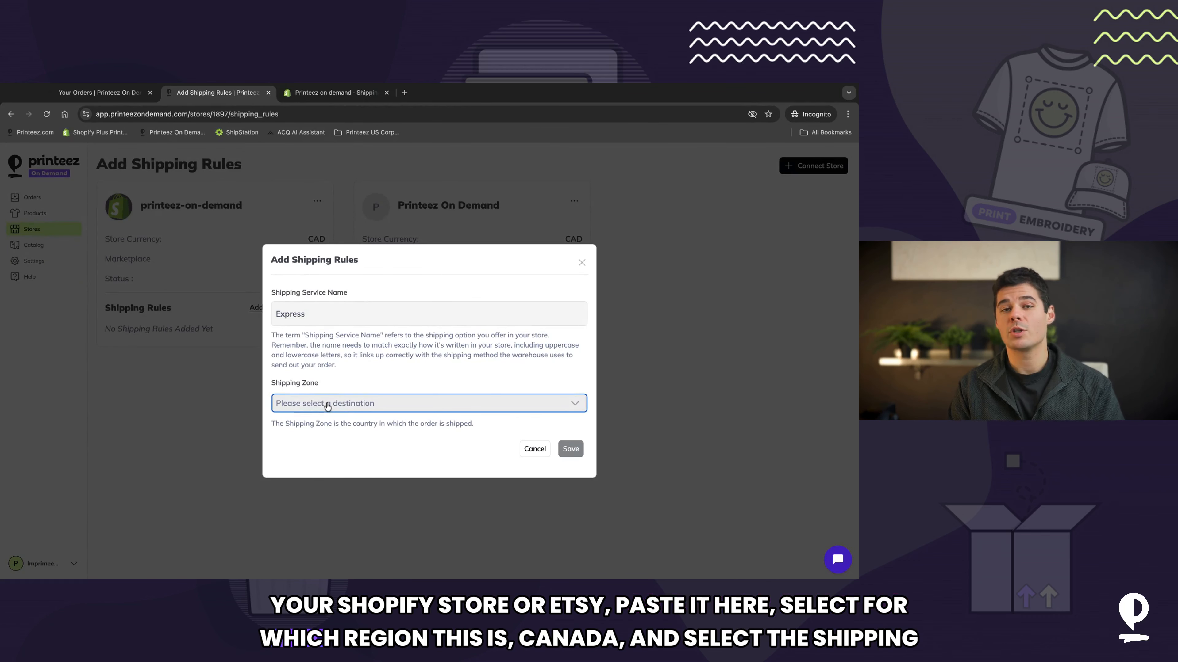
left_click(326, 419)
left_click(326, 446)
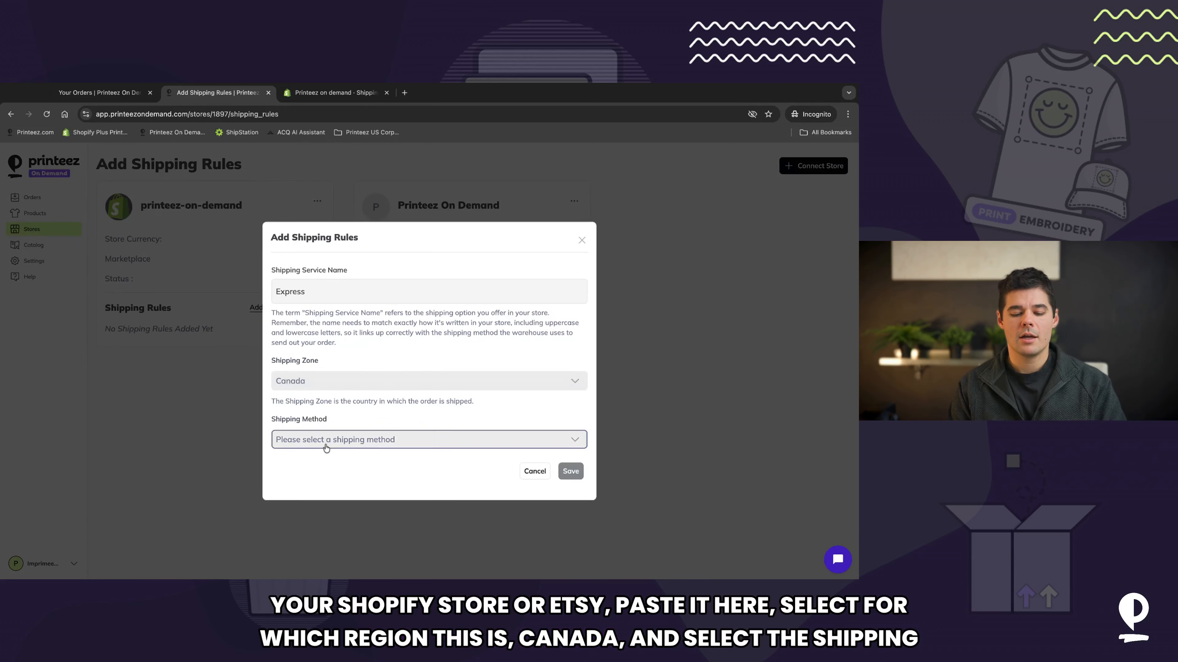
left_click(321, 459)
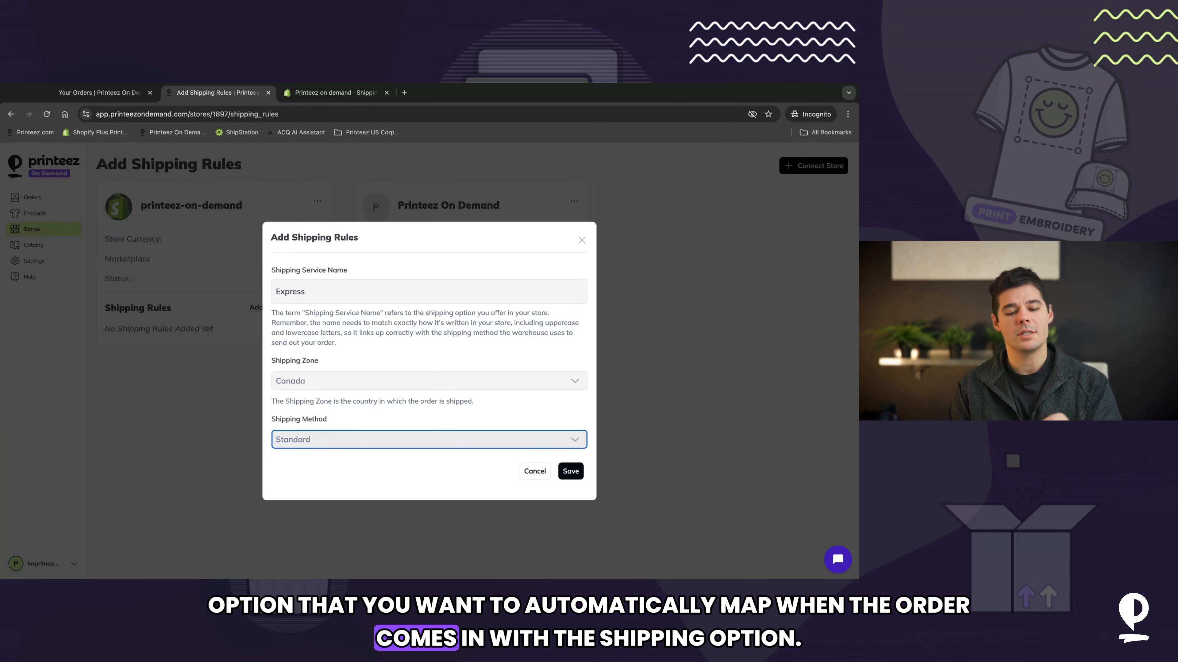
left_click(572, 471)
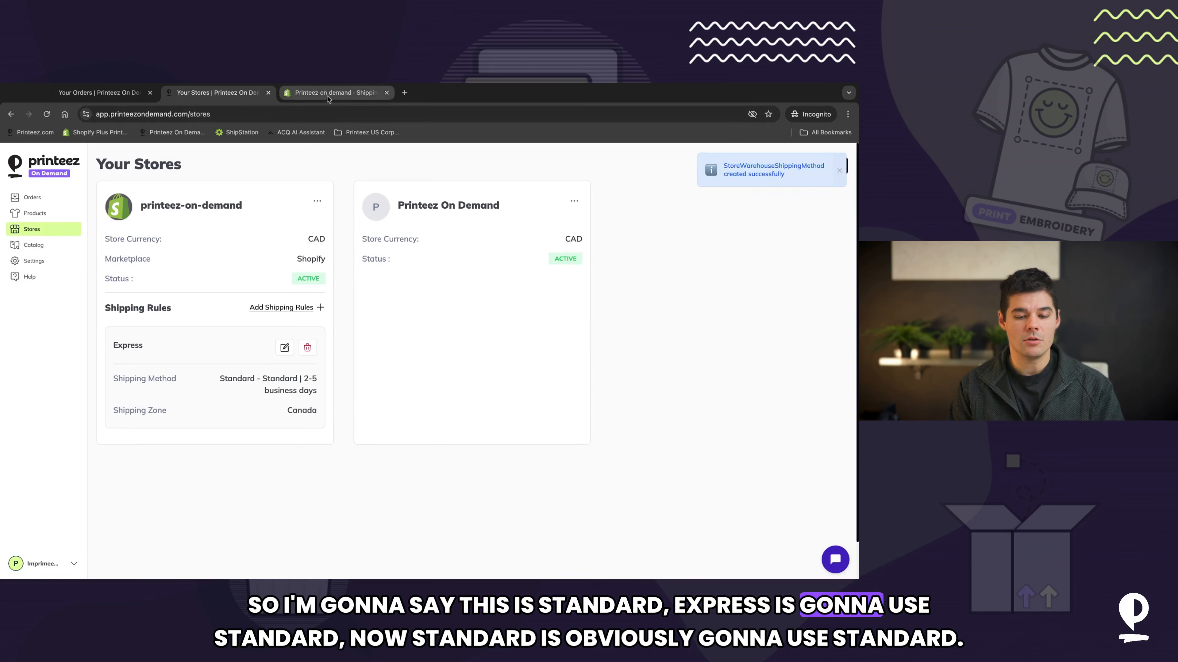
Step: Add a second shipping rule named Standard for Canada with the Standard shipping method
left_click(336, 92)
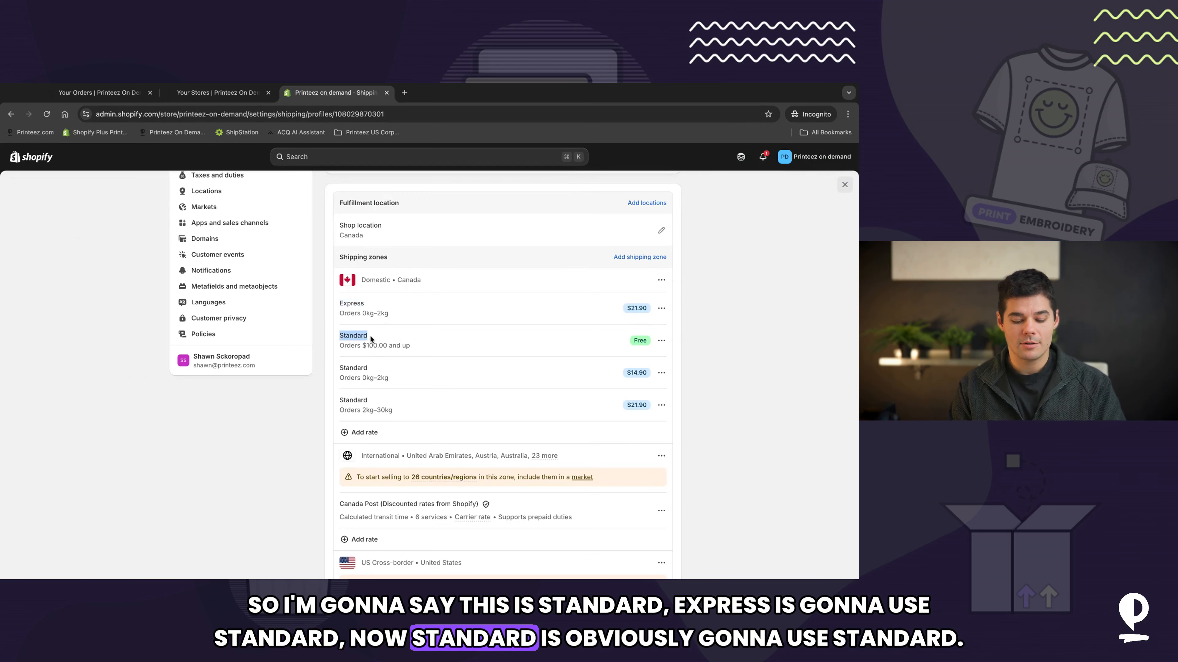
left_click(240, 95)
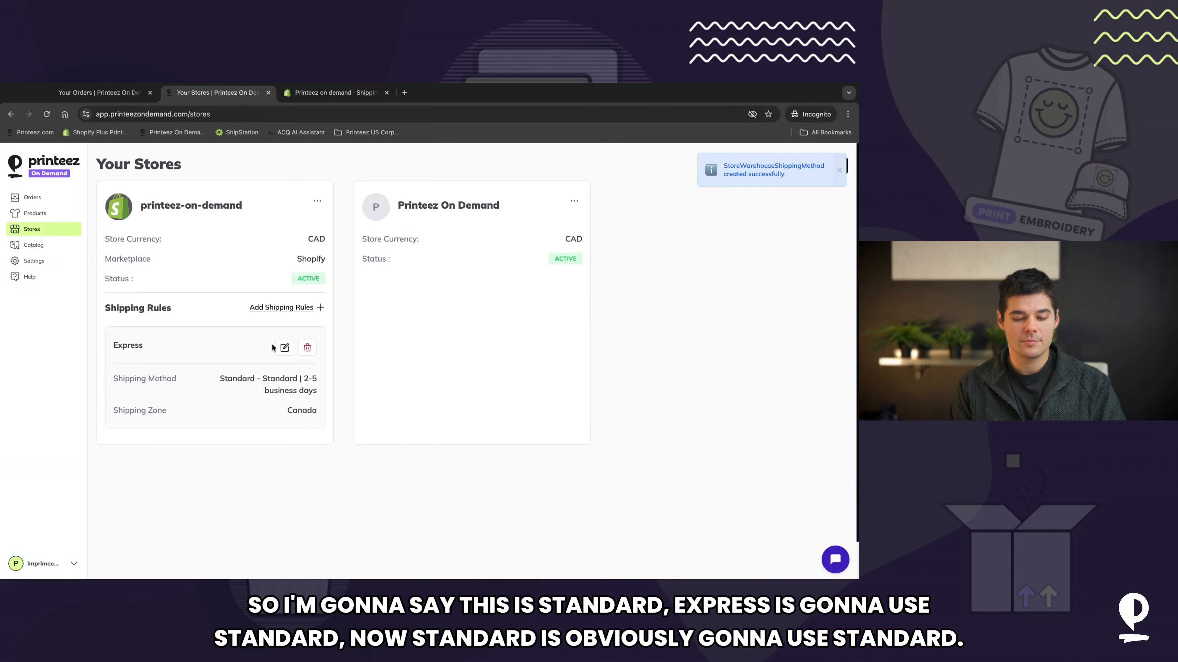
left_click(281, 307)
left_click(354, 412)
left_click(566, 447)
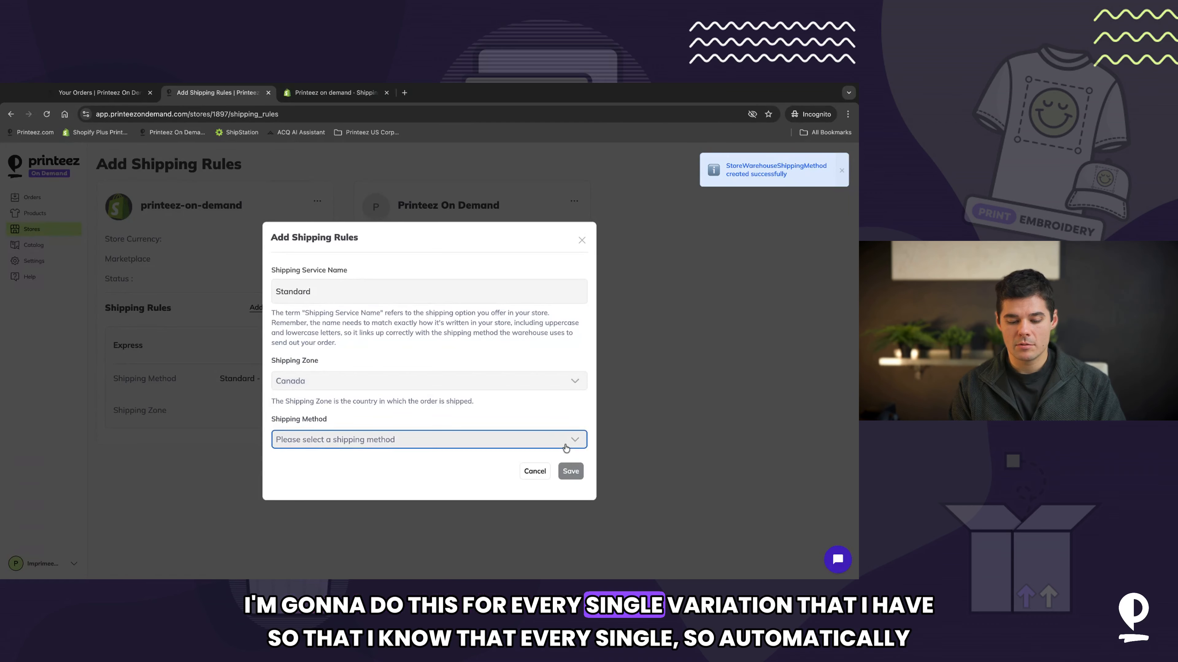
left_click(571, 472)
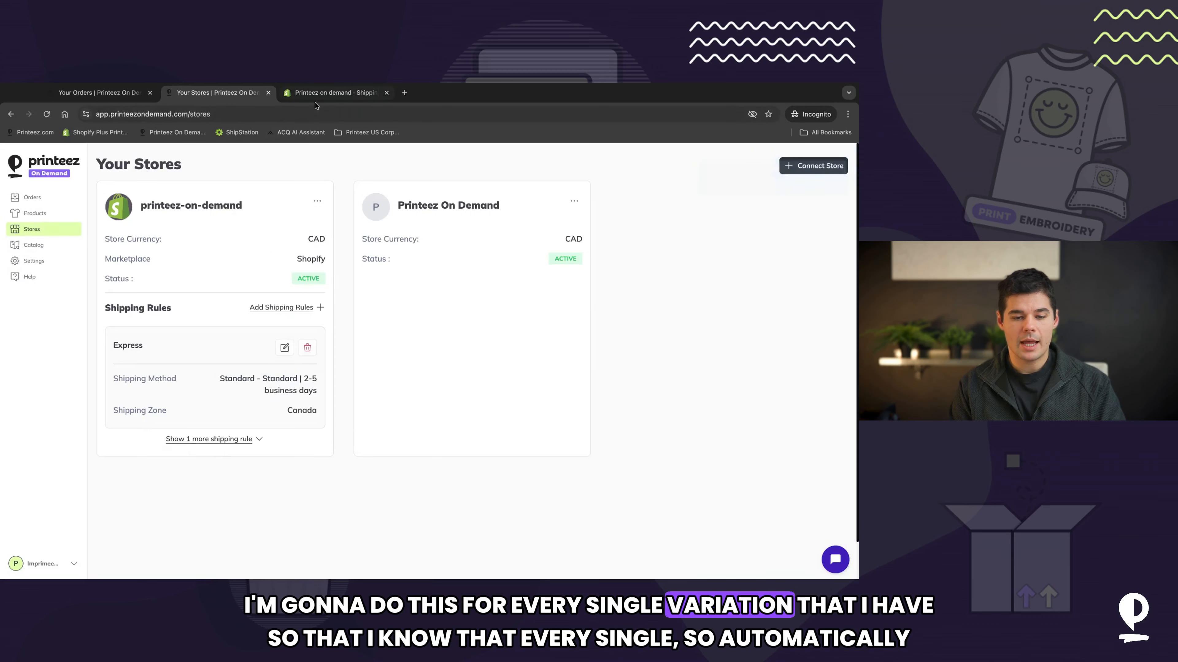
Step: Add a shipping rule named Free Shipping for the Canada zone using the Standard shipping method
left_click(325, 93)
double_click(367, 367)
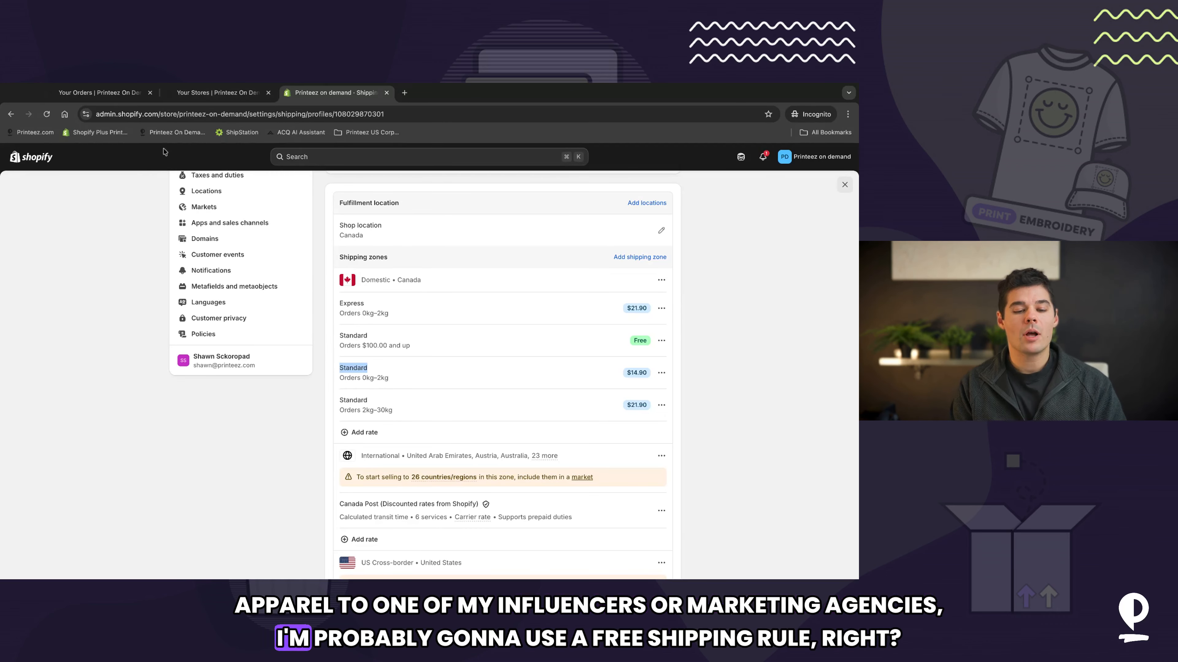
left_click(224, 95)
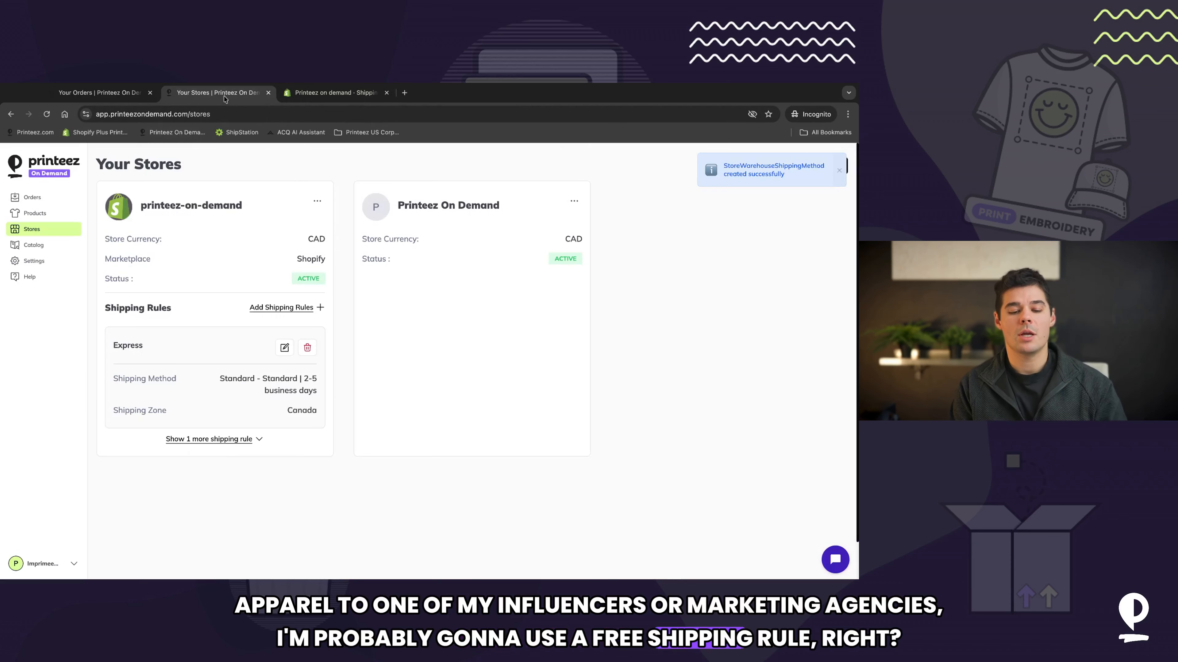
left_click(276, 308)
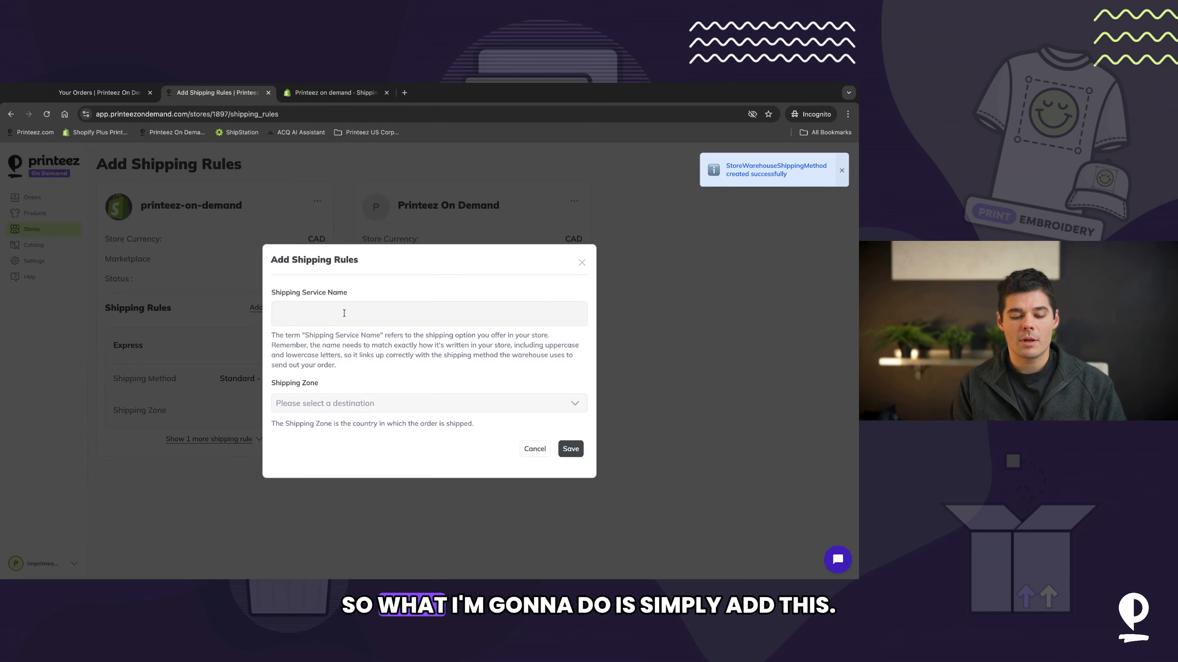
type("Free shi")
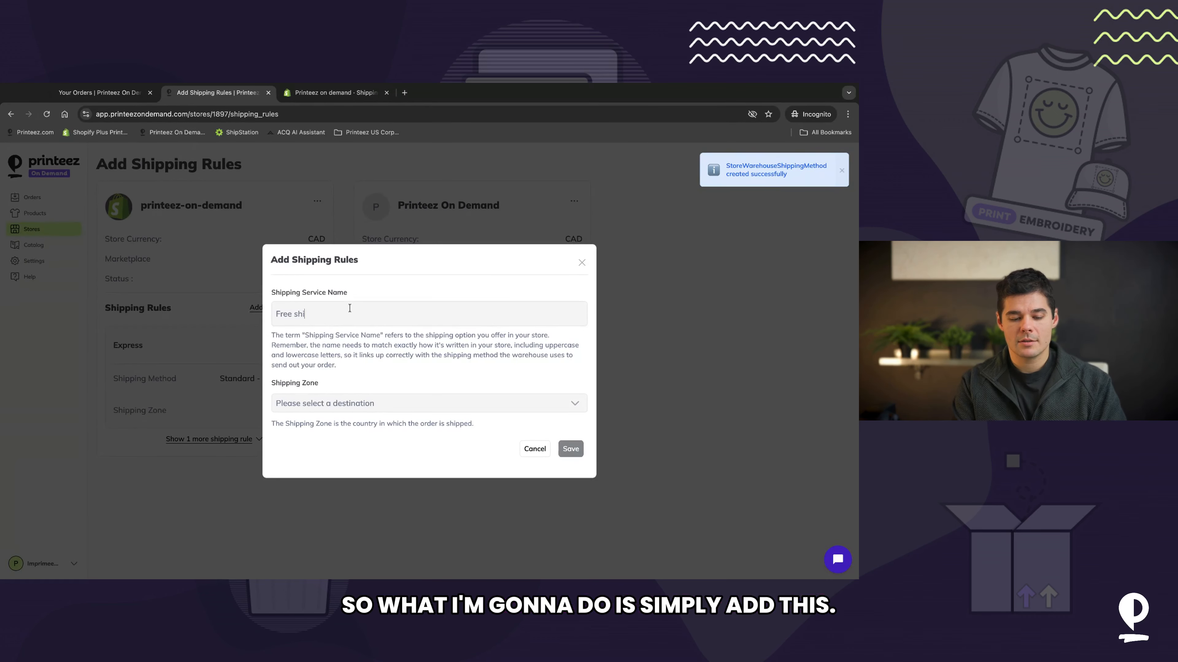
type("ppi")
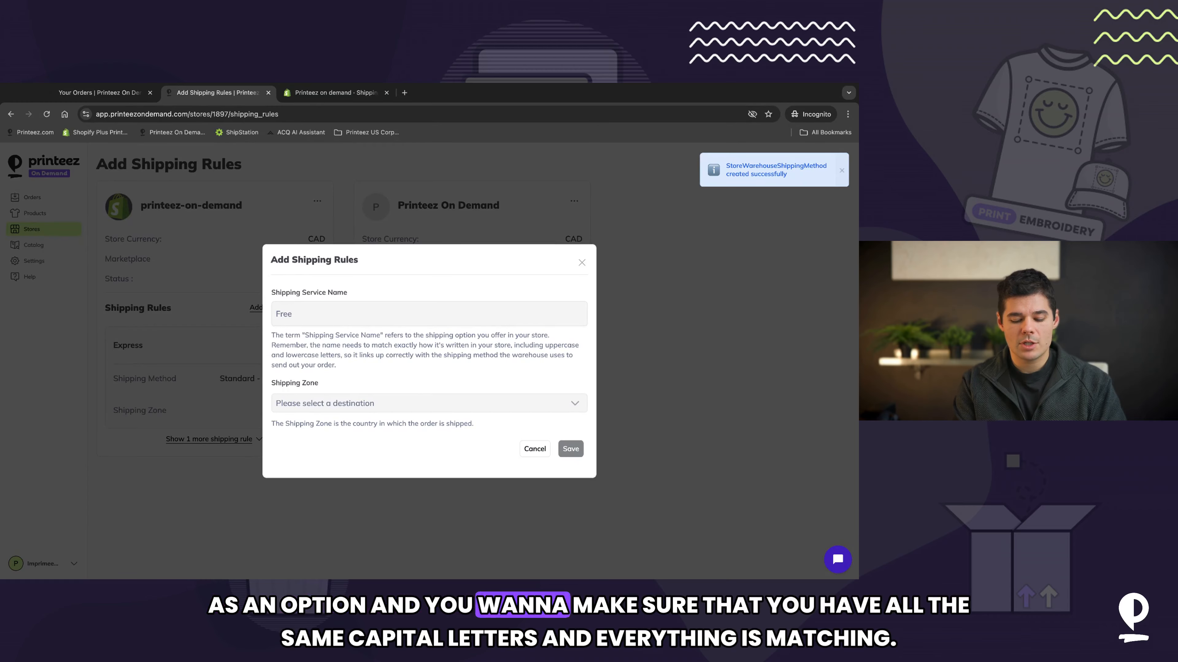
type(" Shipping")
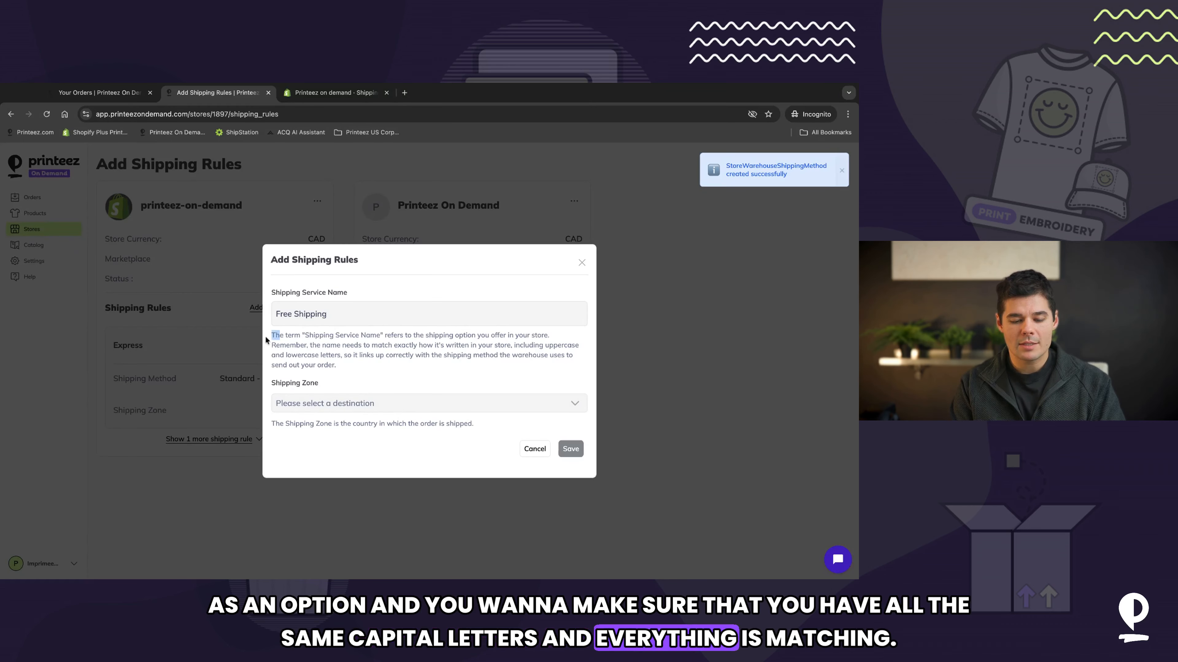
left_click_drag(274, 335, 377, 335)
left_click(297, 314)
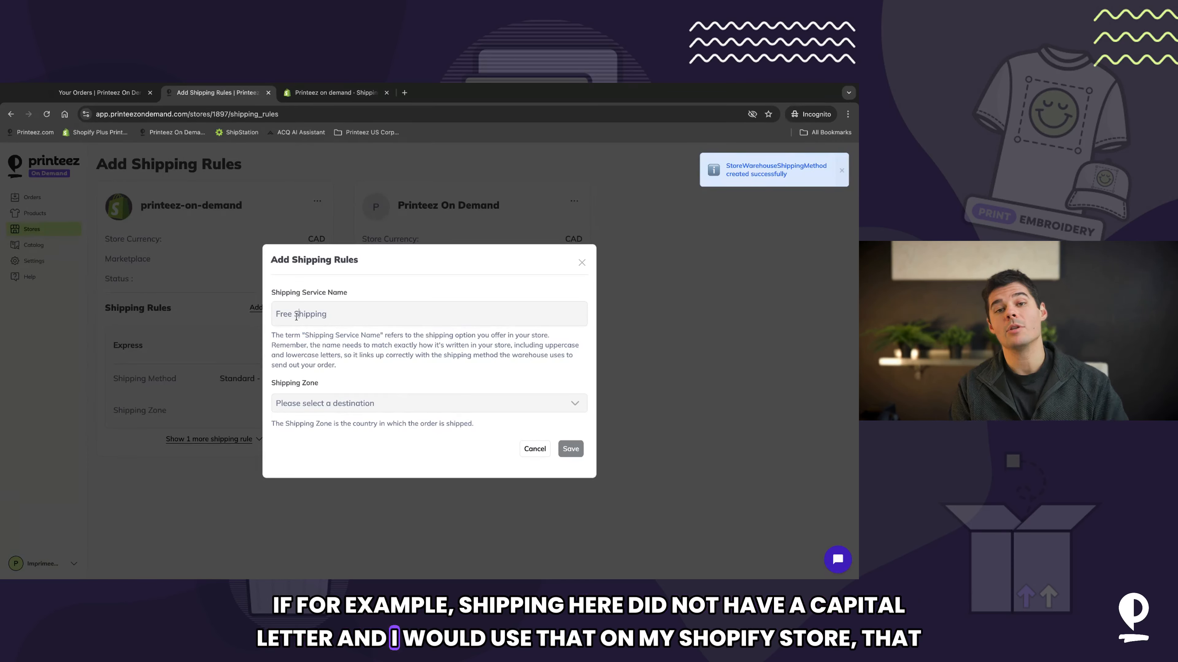
left_click(375, 411)
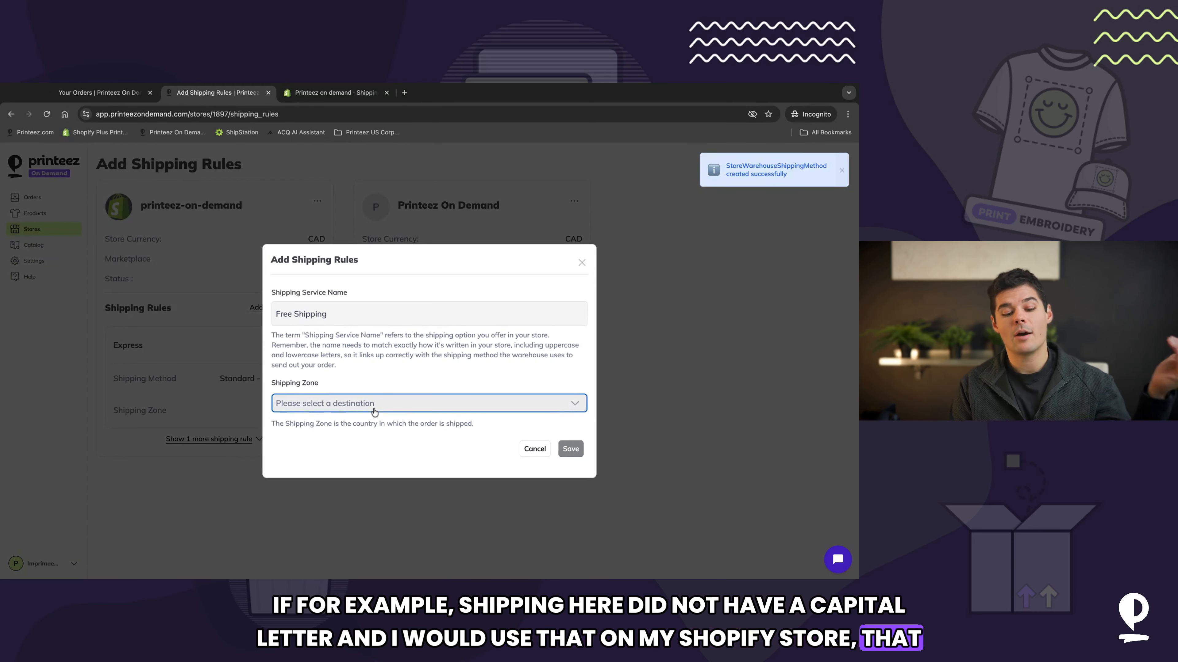
left_click(410, 415)
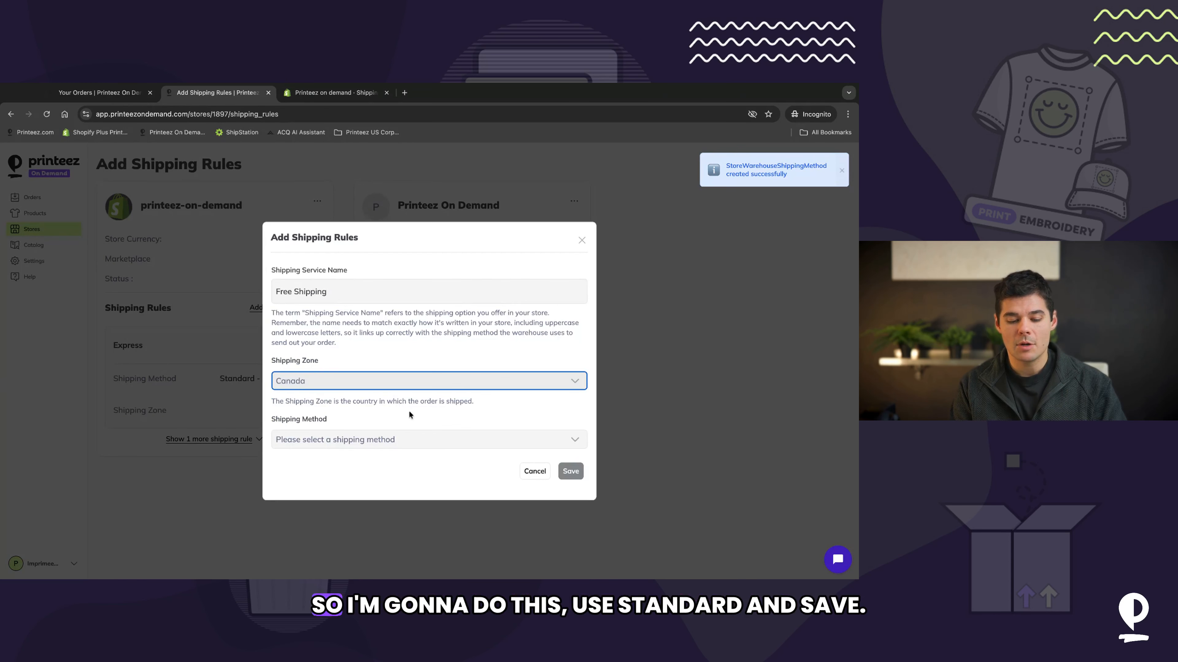
left_click(380, 445)
left_click(353, 459)
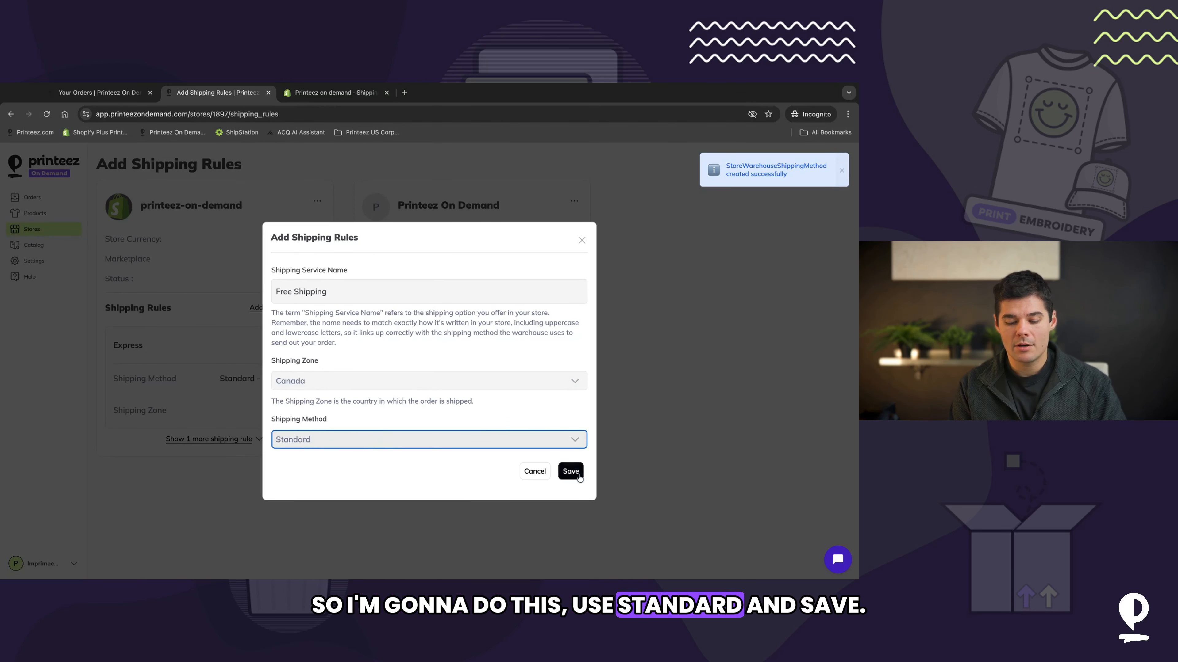
left_click(570, 471)
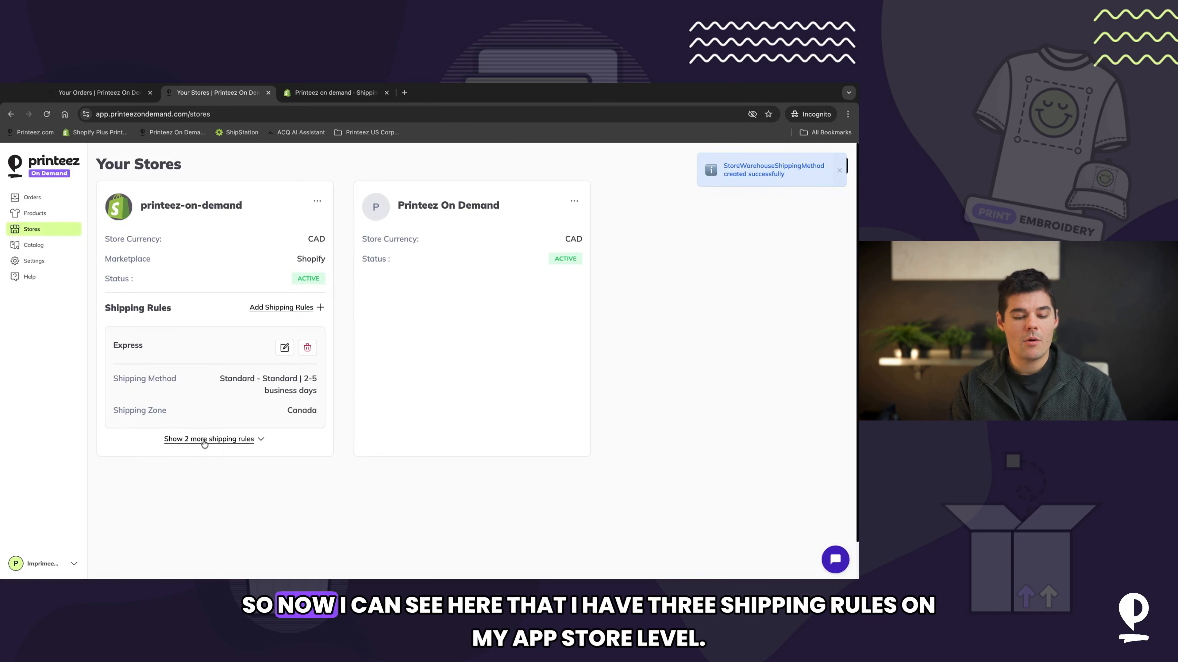
Step: Expand the store's shipping rules list to review all the rules added
left_click(207, 439)
scroll(194, 354, "down", 3)
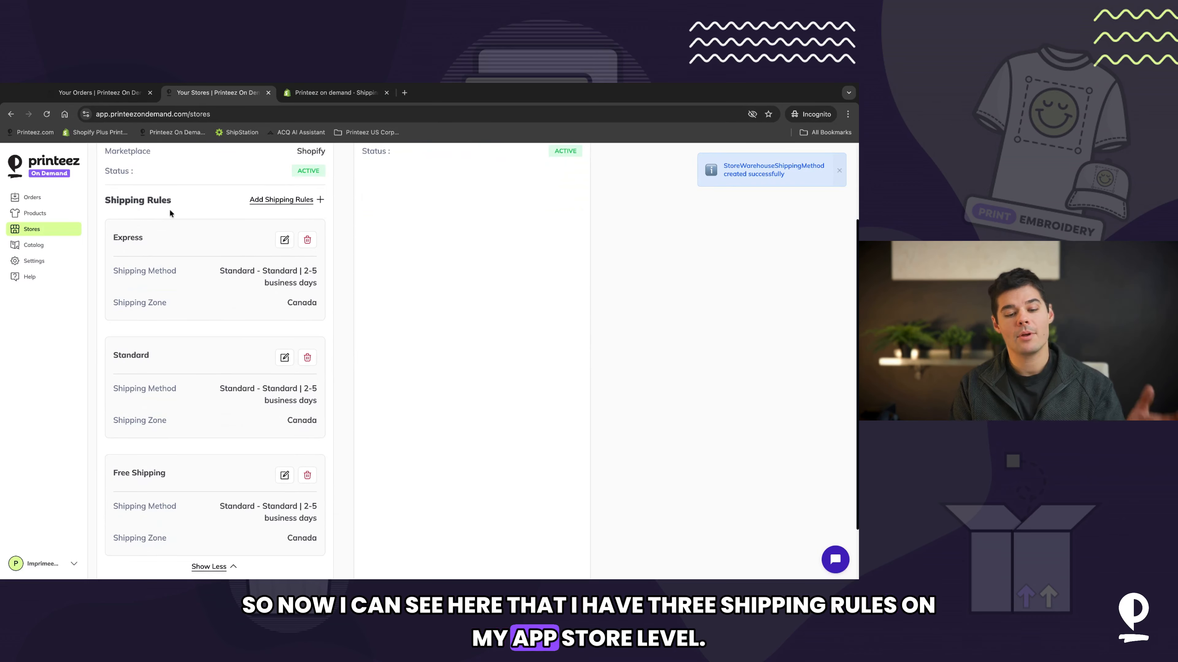
scroll(169, 208, "up", 3)
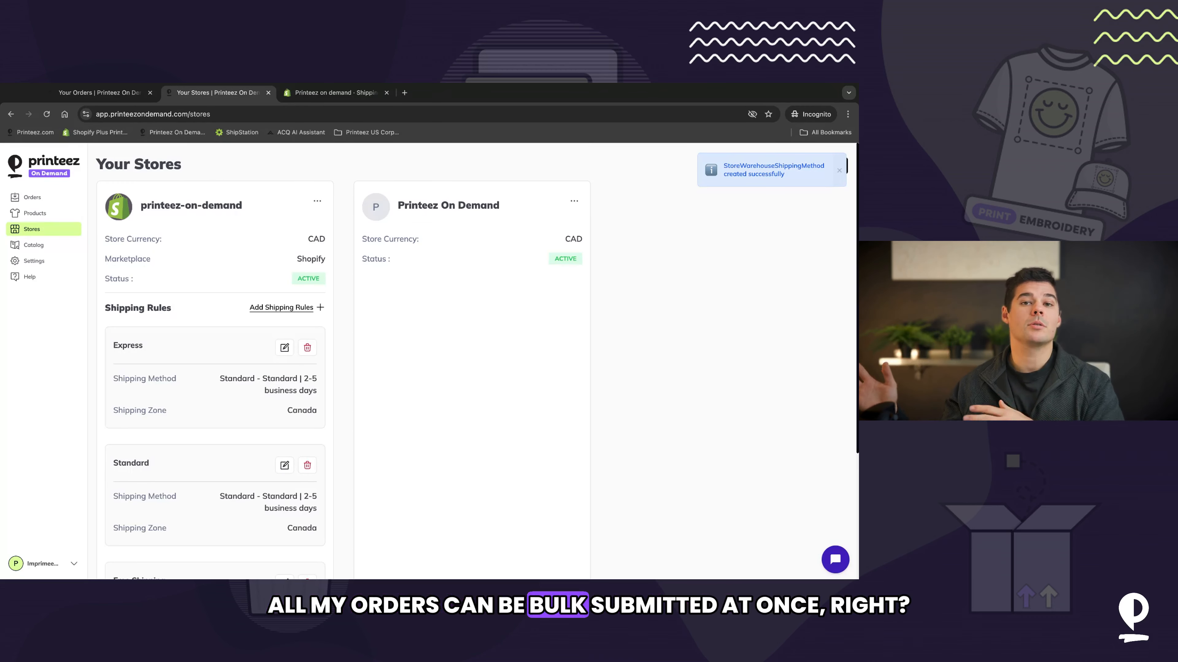
Step: Open an existing order's review page to check its customer shipping method, then return to the orders list
left_click(32, 197)
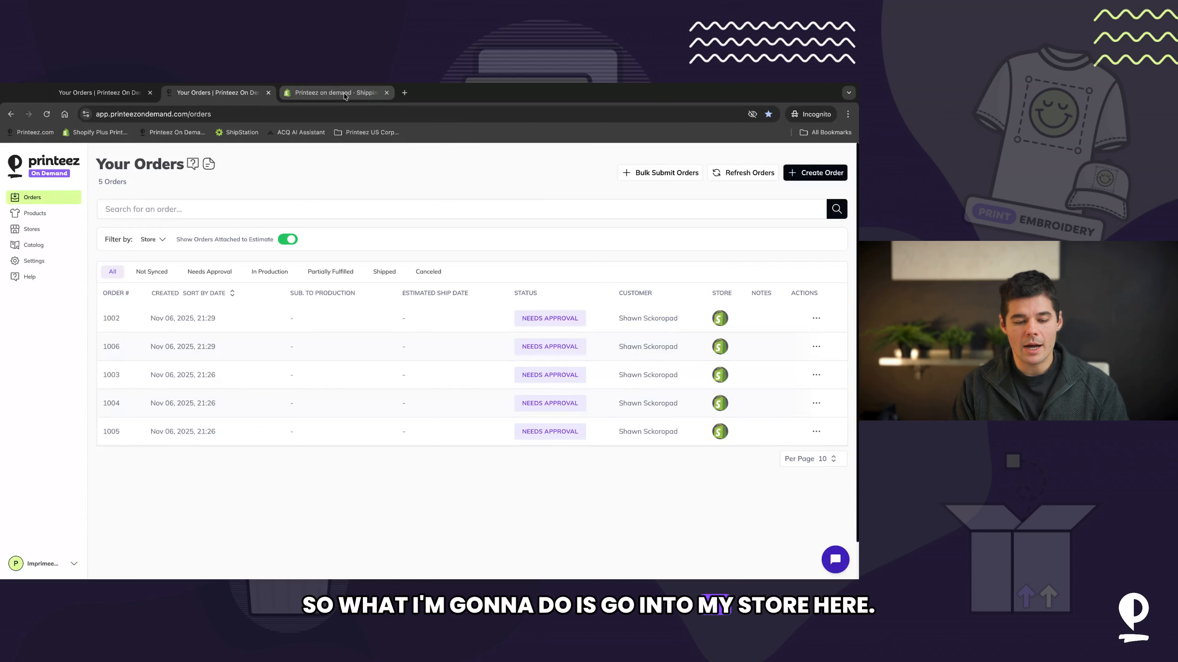
left_click(345, 96)
left_click(218, 92)
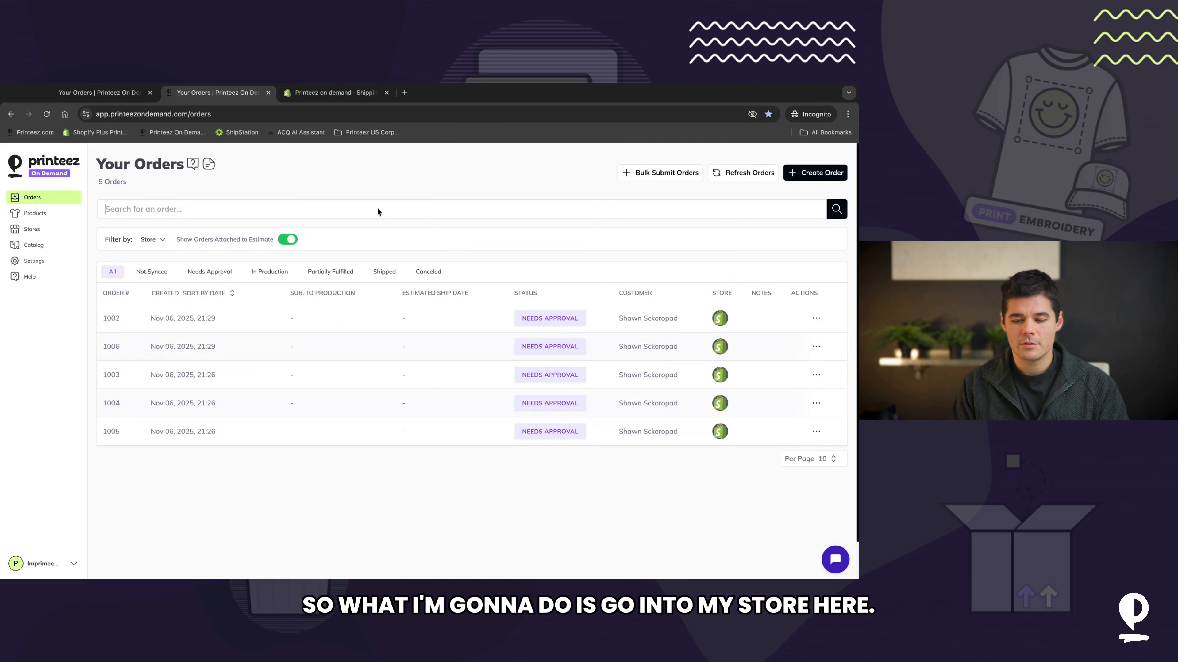
left_click(179, 331)
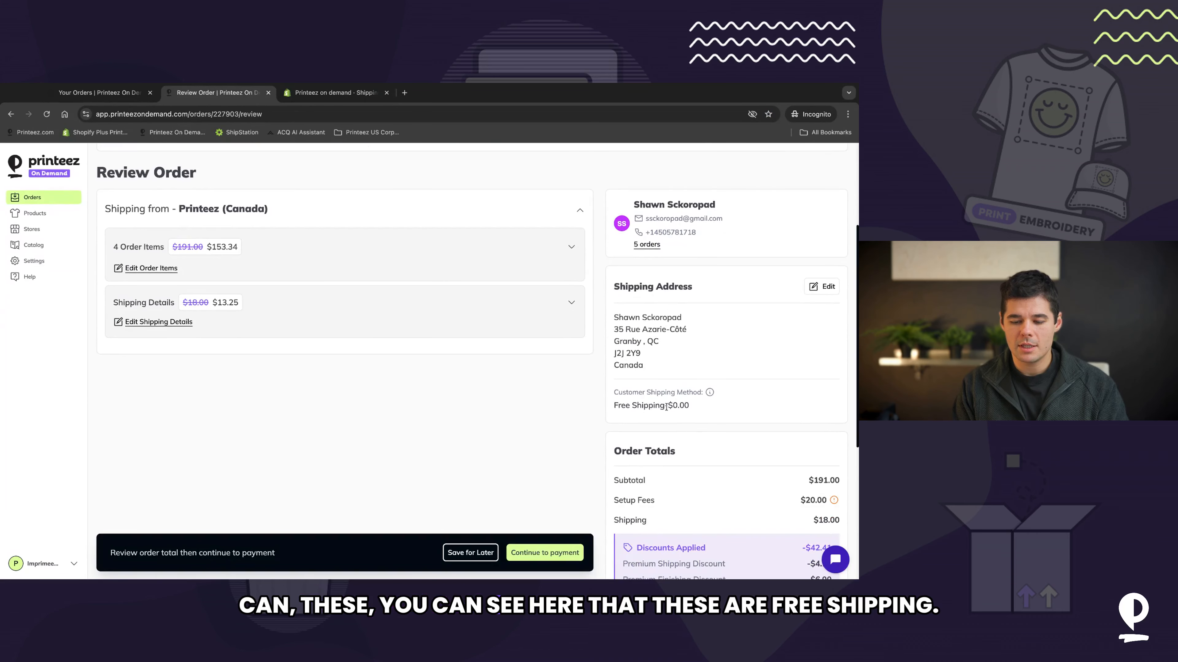
left_click_drag(665, 406, 614, 406)
left_click(331, 425)
left_click(36, 198)
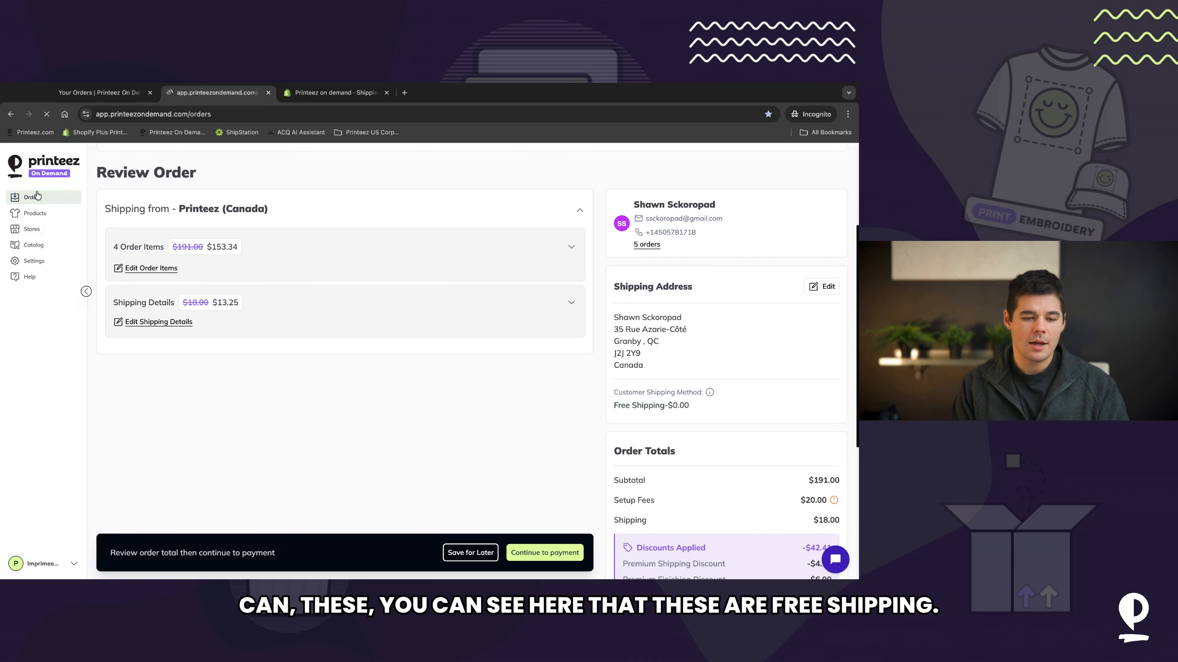
Step: Switch to the Shopify admin and start creating a new manual order from Orders
left_click(304, 93)
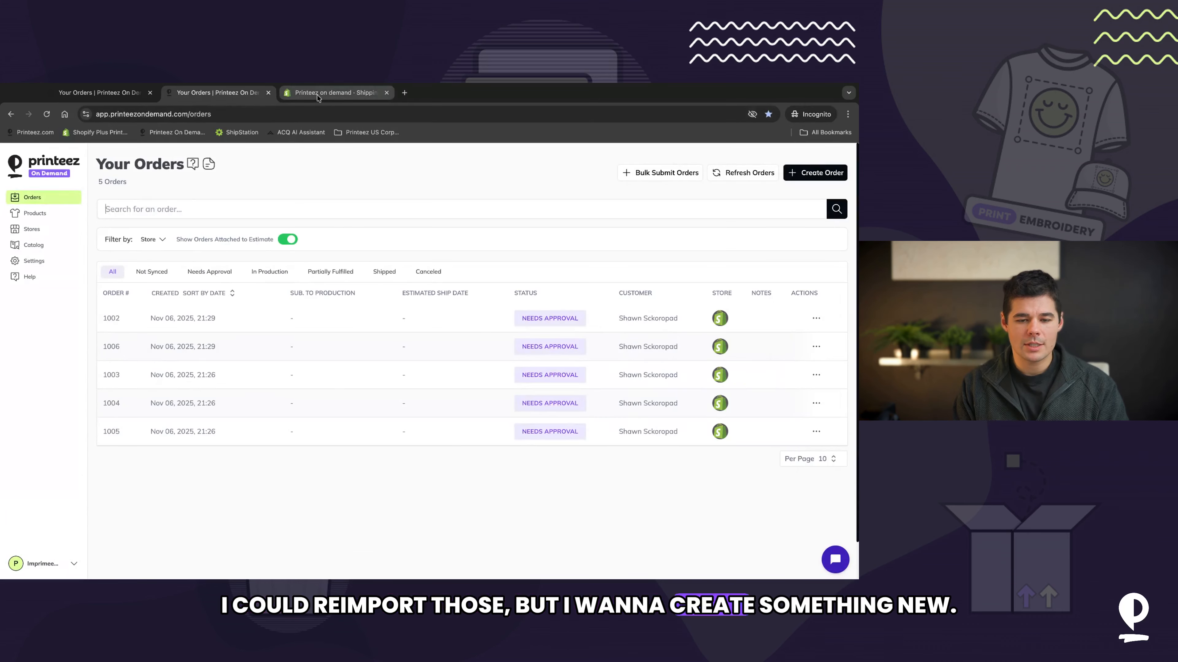
scroll(837, 198, "up", 5)
left_click(845, 185)
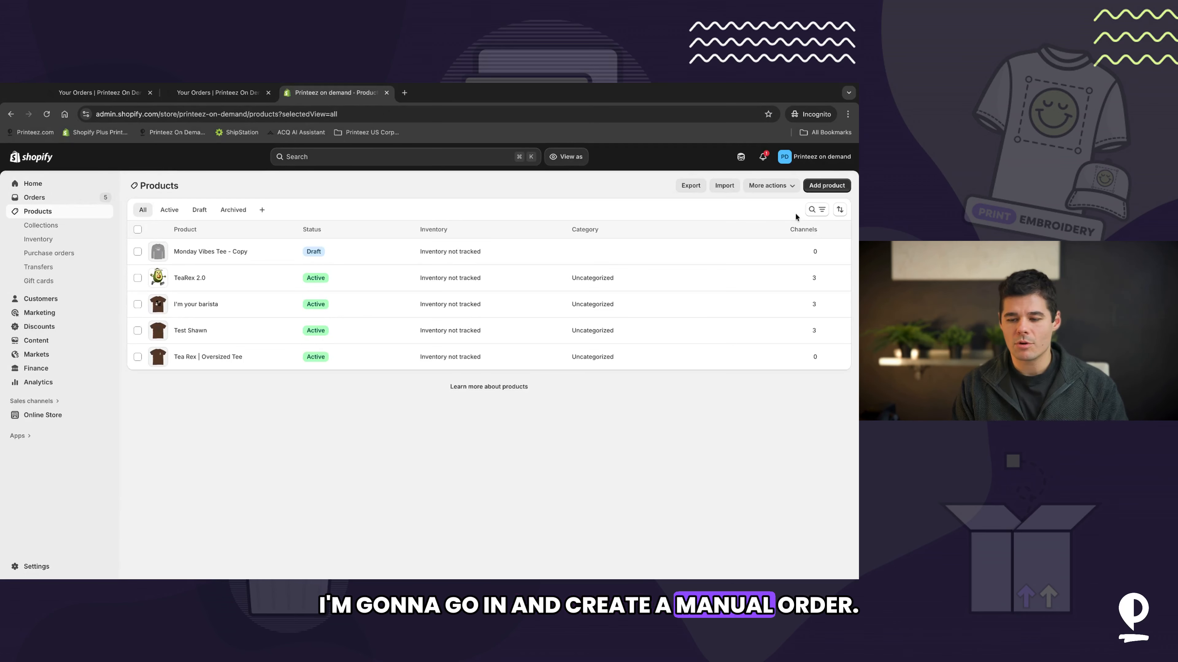
left_click(827, 186)
left_click(65, 199)
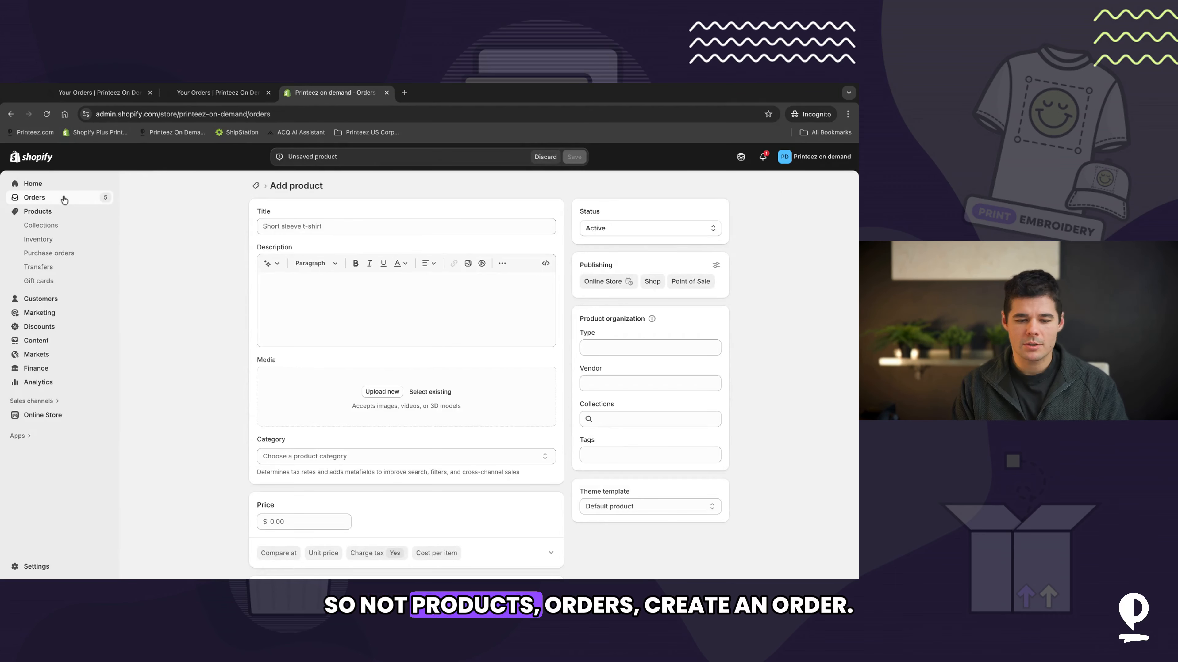
left_click(829, 187)
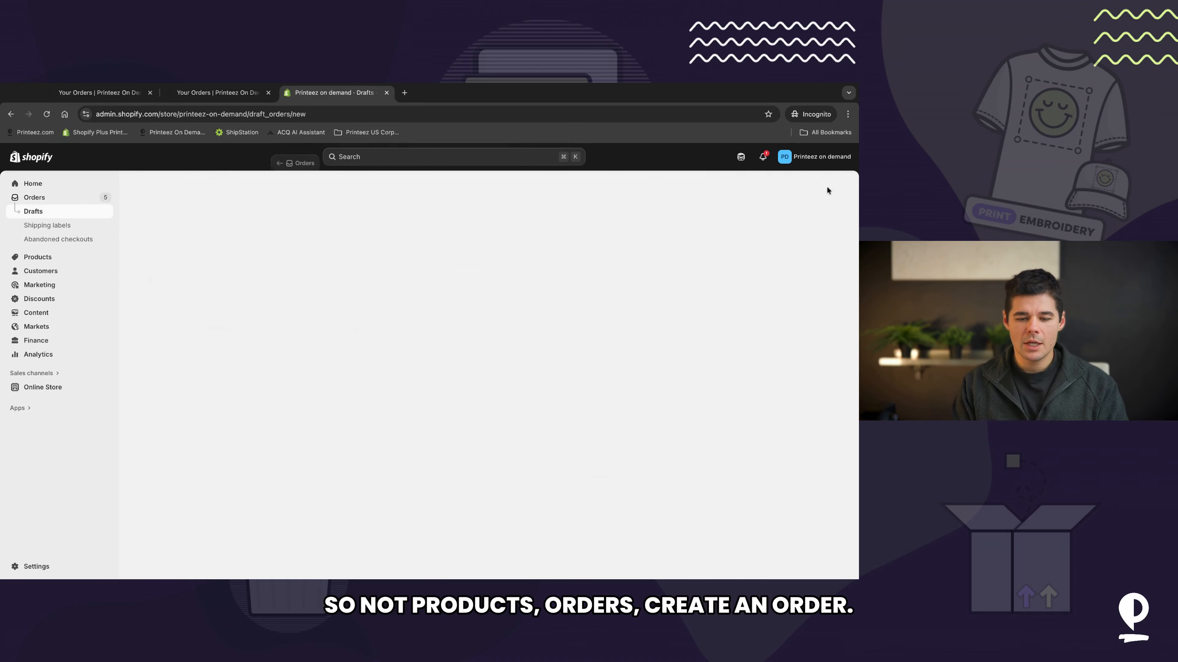
Step: Search for and select the store owner's own customer record as the order's customer
left_click(608, 275)
type("shawn")
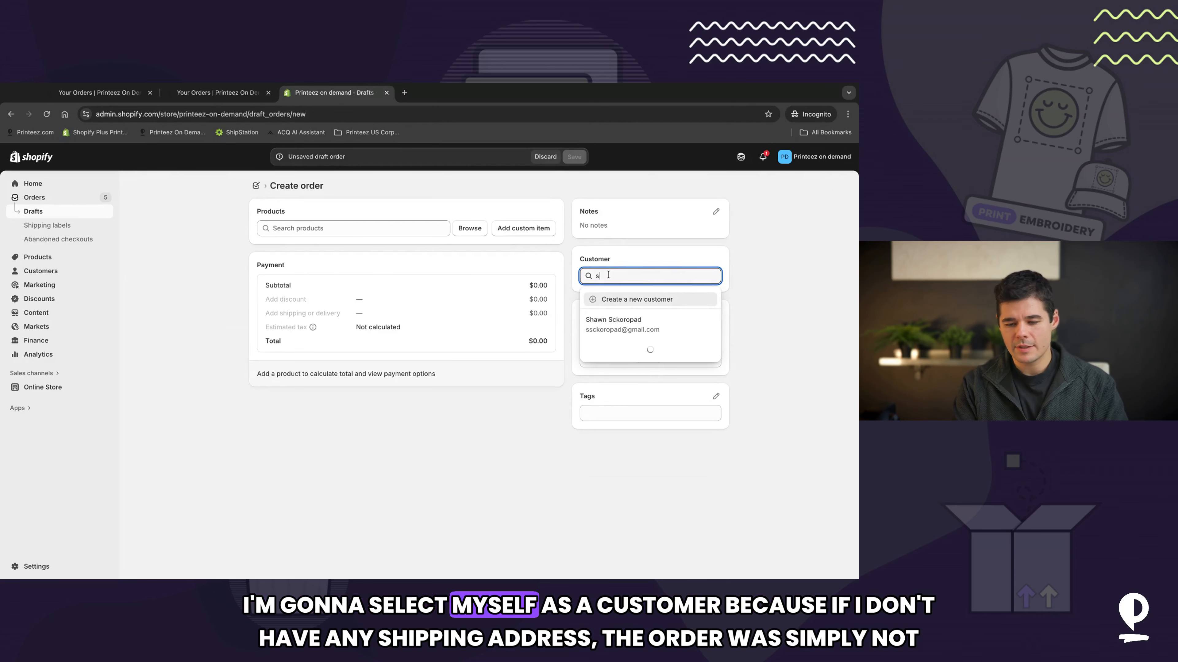
left_click(616, 324)
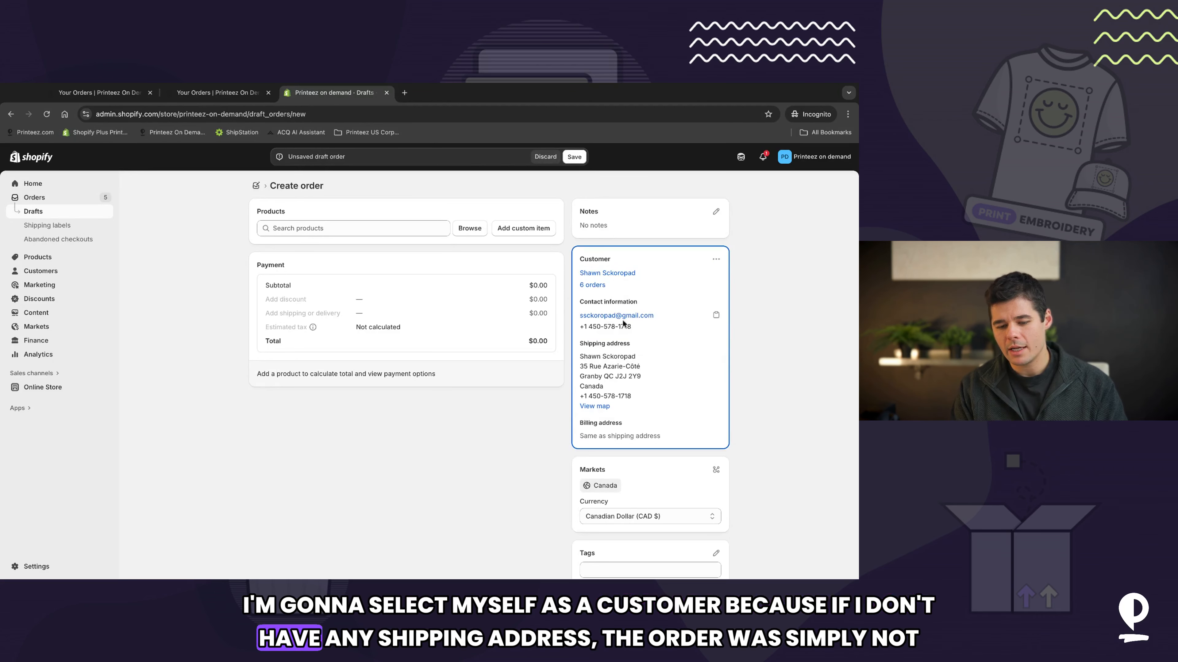
Step: Browse the catalog and add the six I'm your barista Espresso size variants to the order
left_click(368, 229)
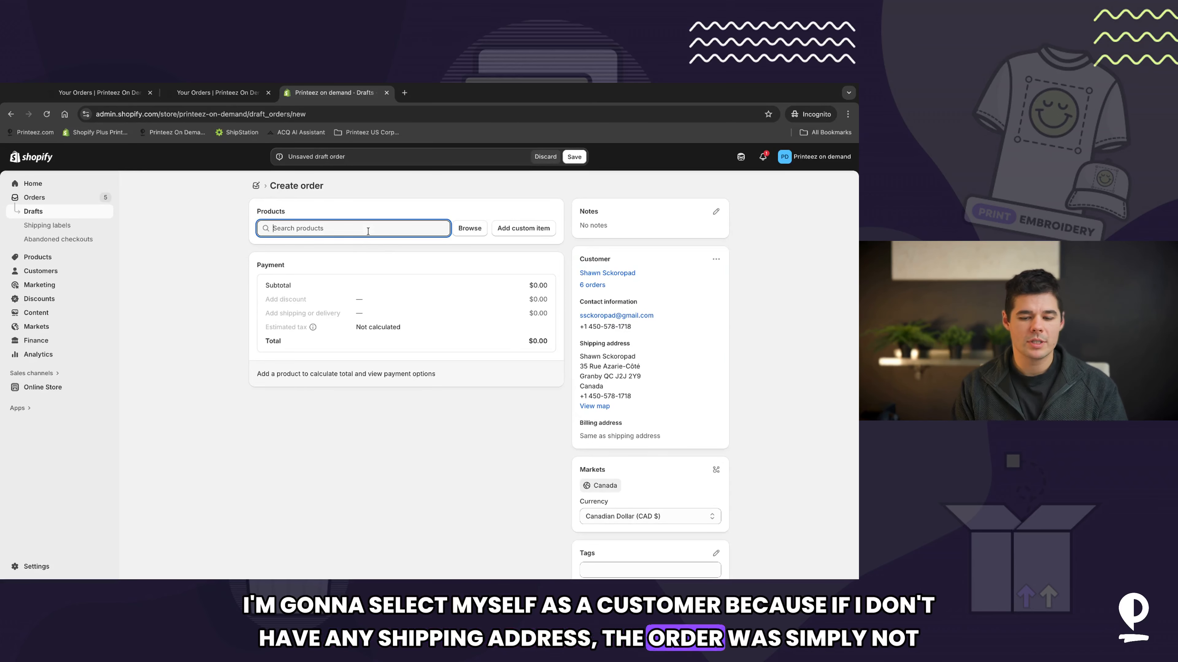
left_click(477, 232)
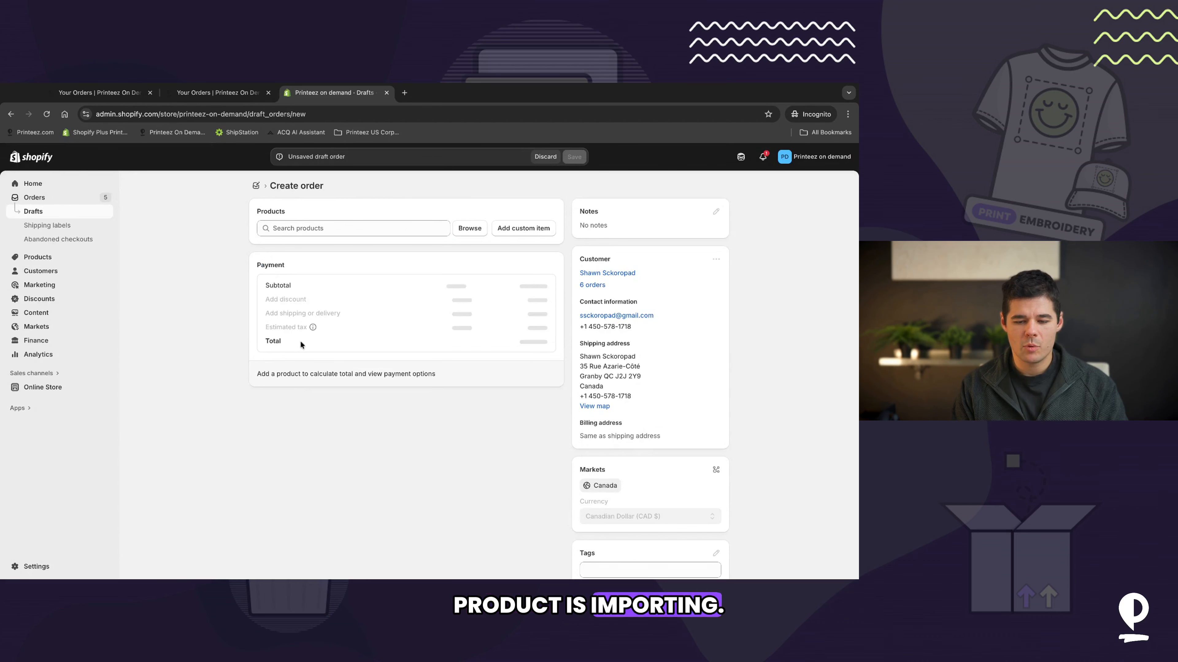
scroll(427, 313, "down", 1)
scroll(426, 315, "down", 3)
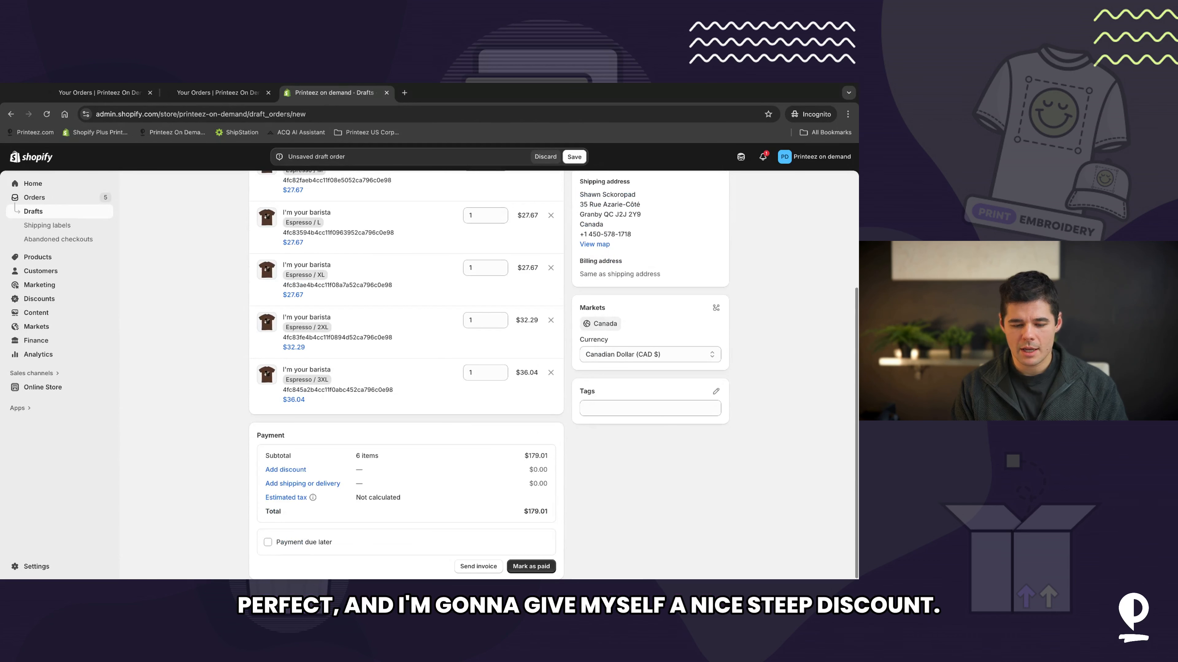
Step: Apply a 100% Percentage custom order discount with a reason for the discount
left_click(286, 469)
left_click(316, 365)
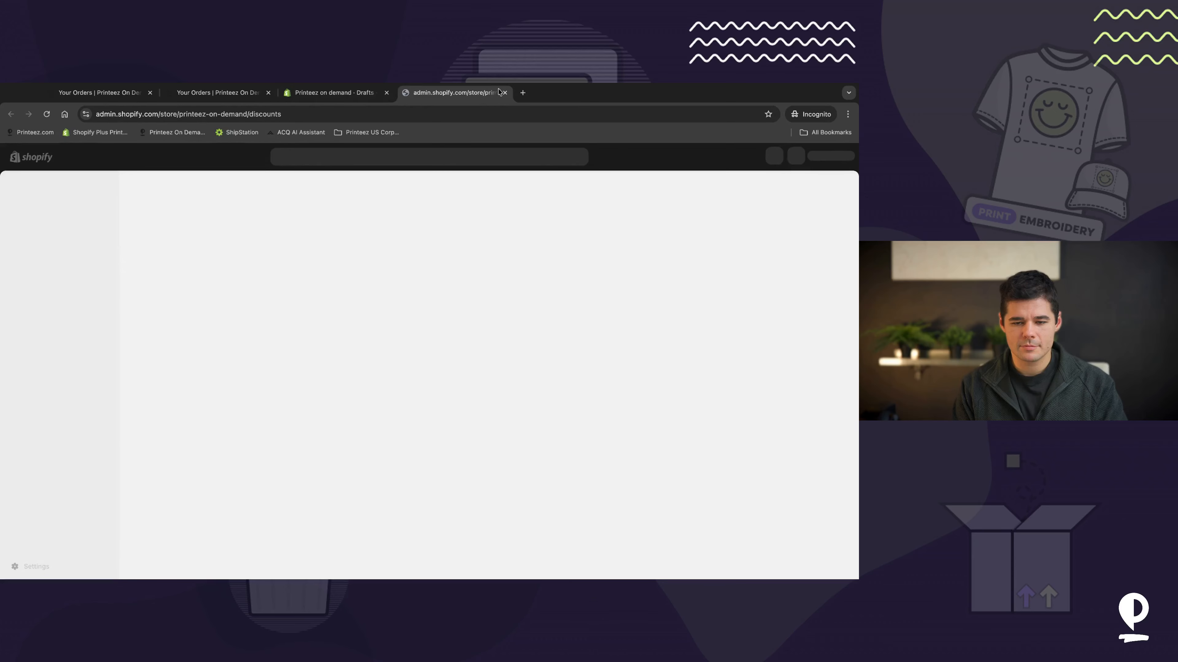
left_click(504, 93)
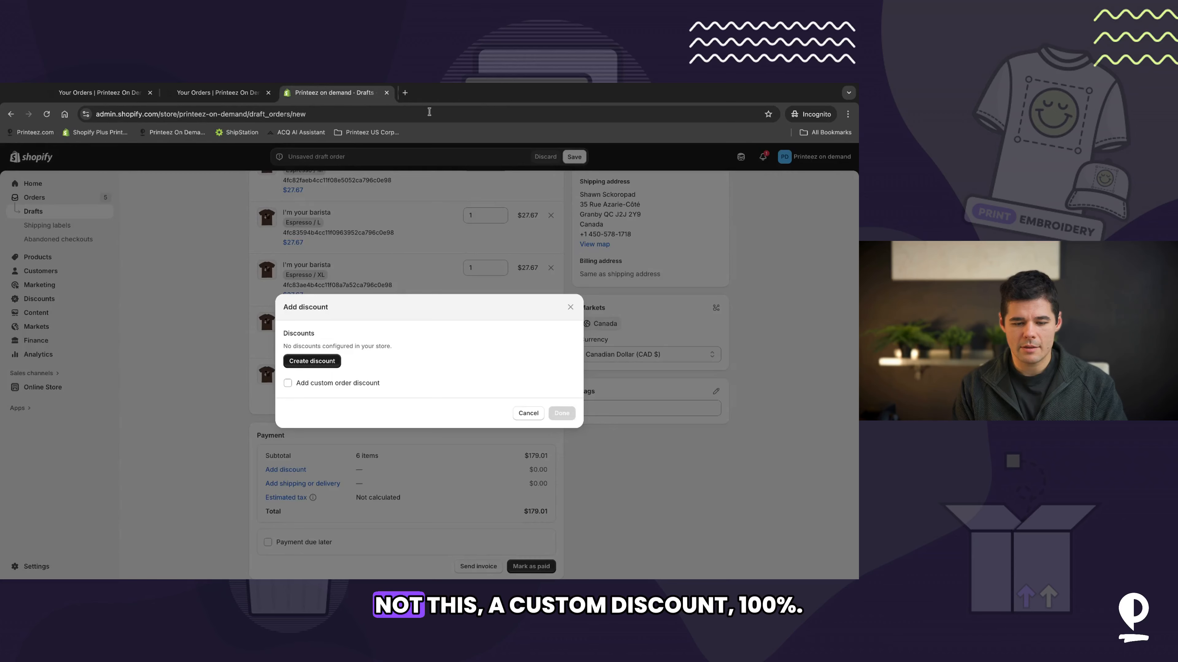
left_click(288, 383)
left_click(331, 370)
left_click(331, 385)
left_click(459, 377)
type("1")
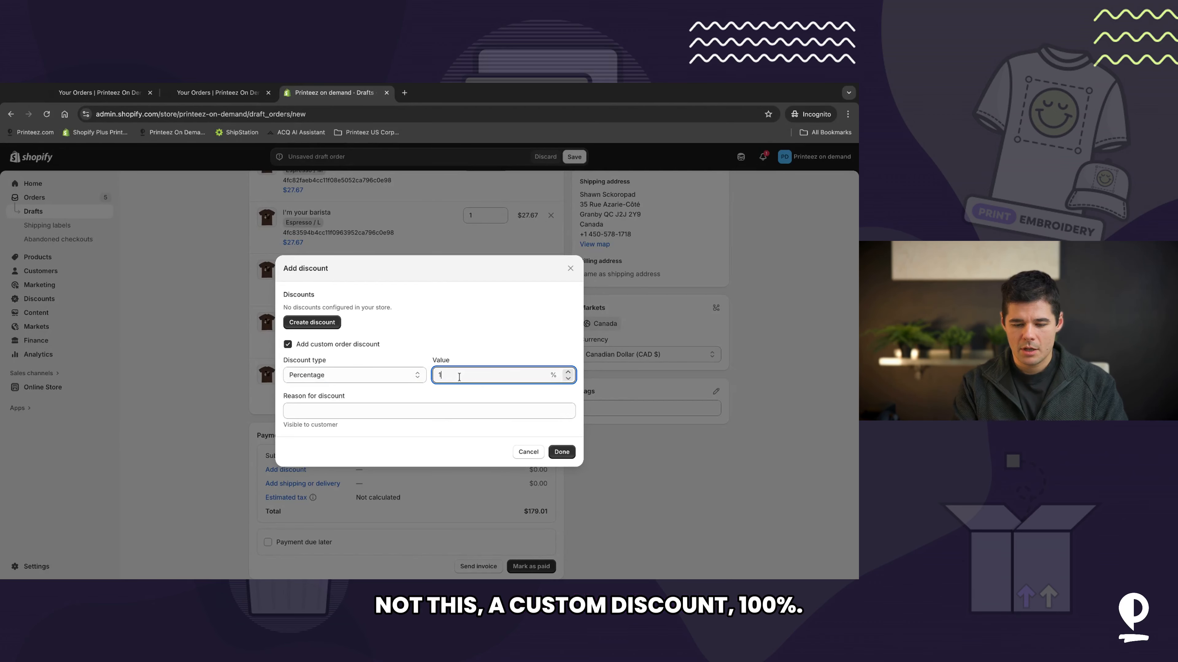
type("00")
key("Tab")
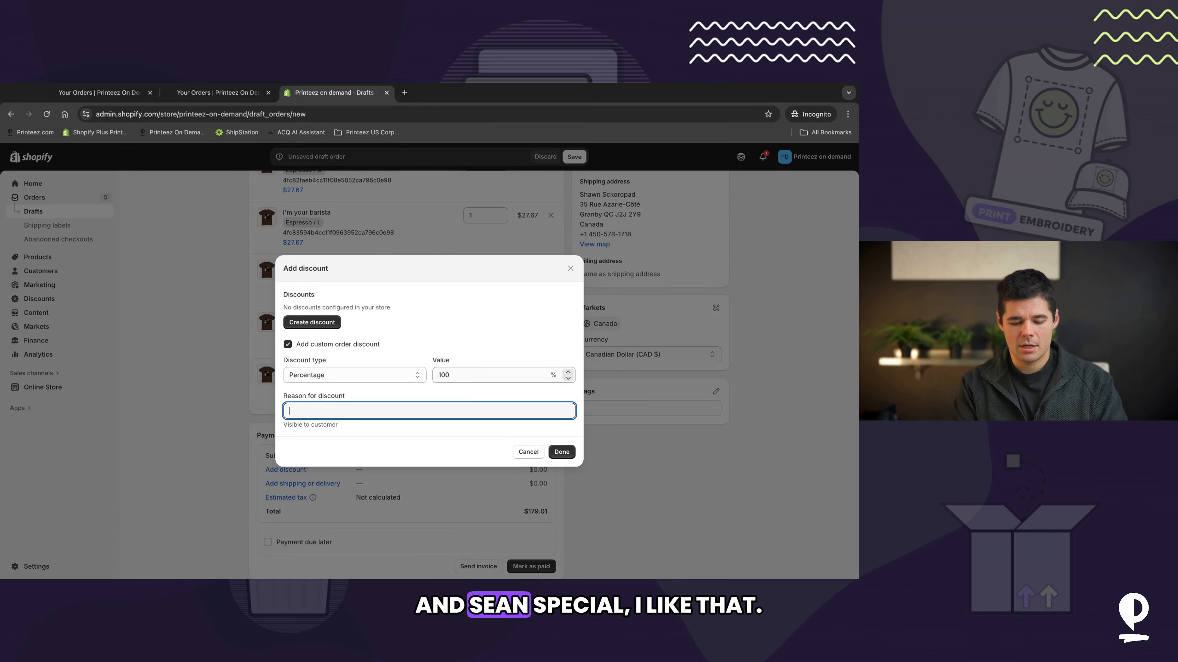
type("Shawn Special")
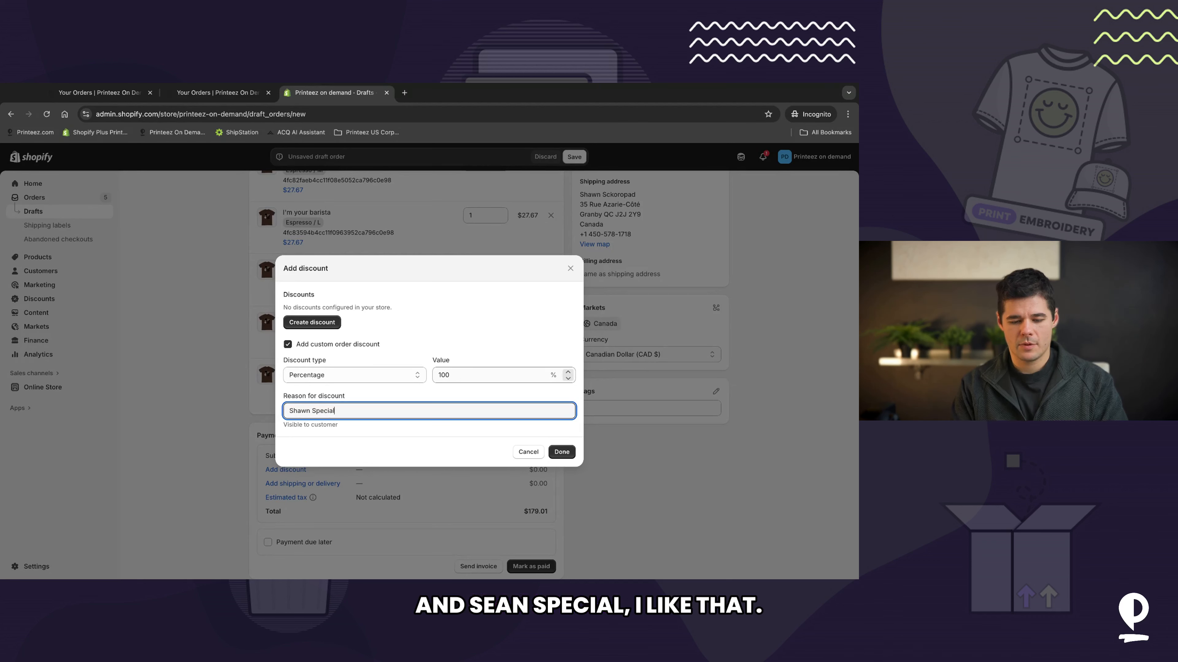
left_click(561, 451)
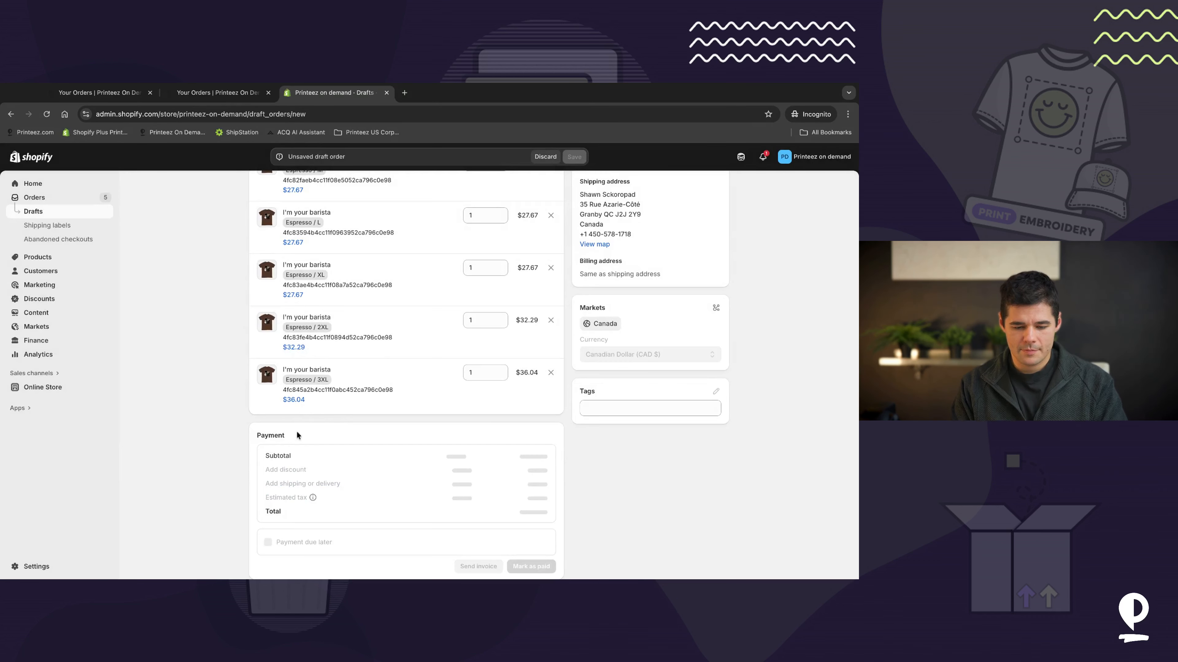
Step: Set custom shipping named Free Shipping with a price of 0
left_click(303, 484)
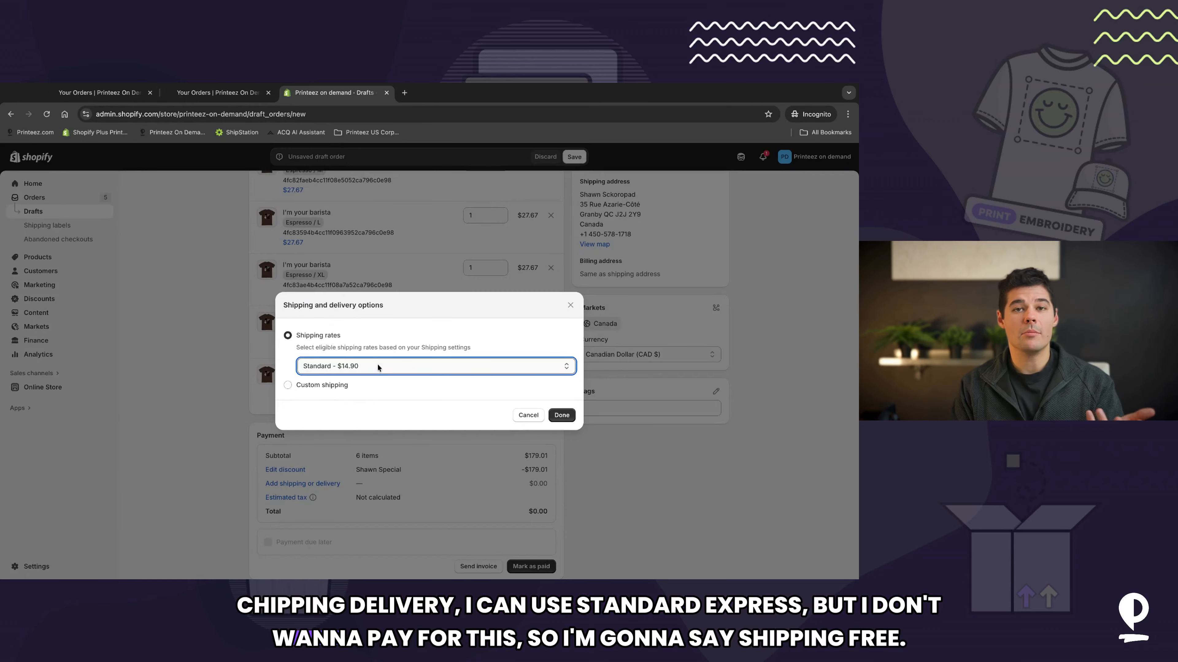
left_click(310, 384)
left_click(333, 385)
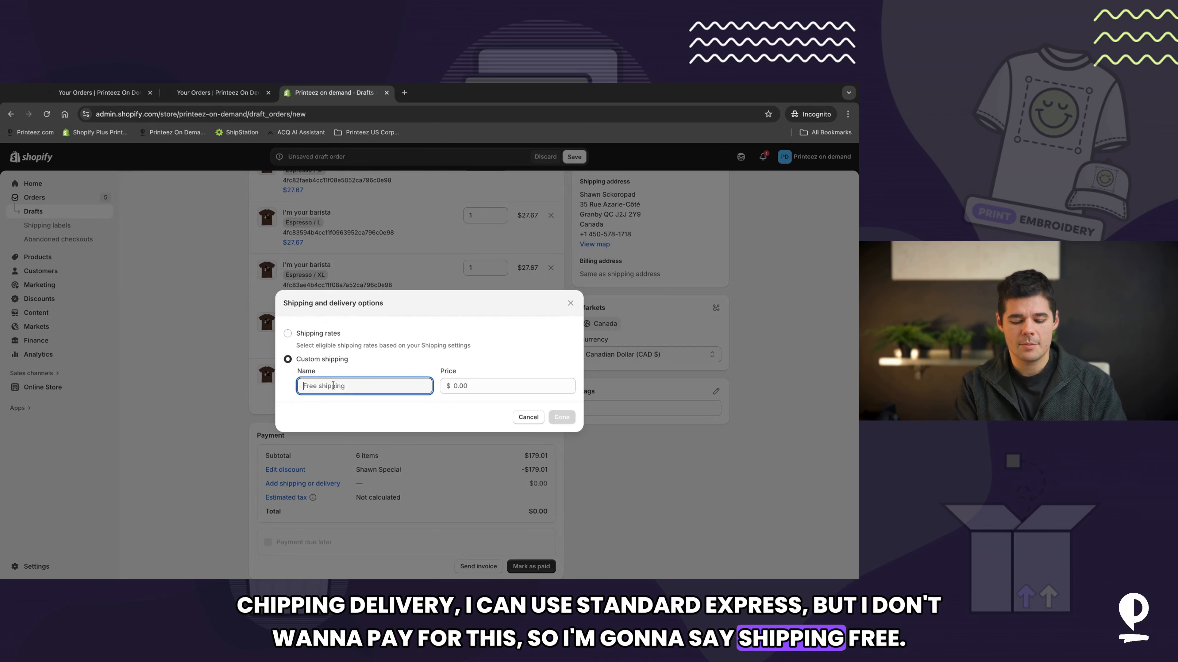
type("Free")
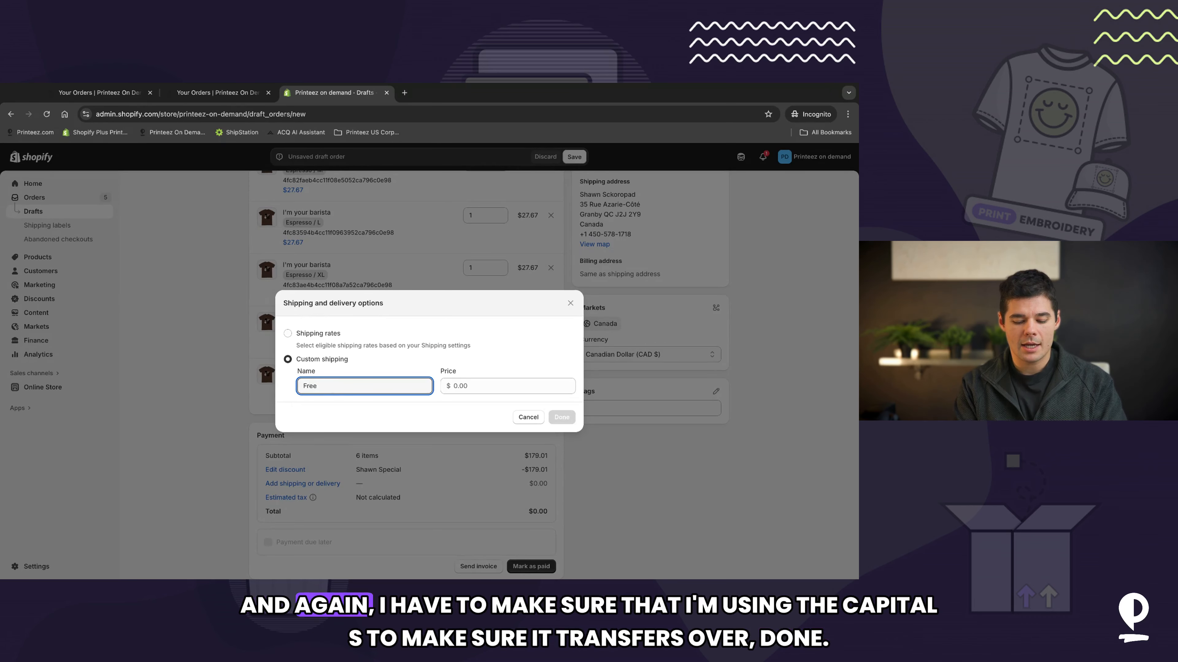
type(" Shipping")
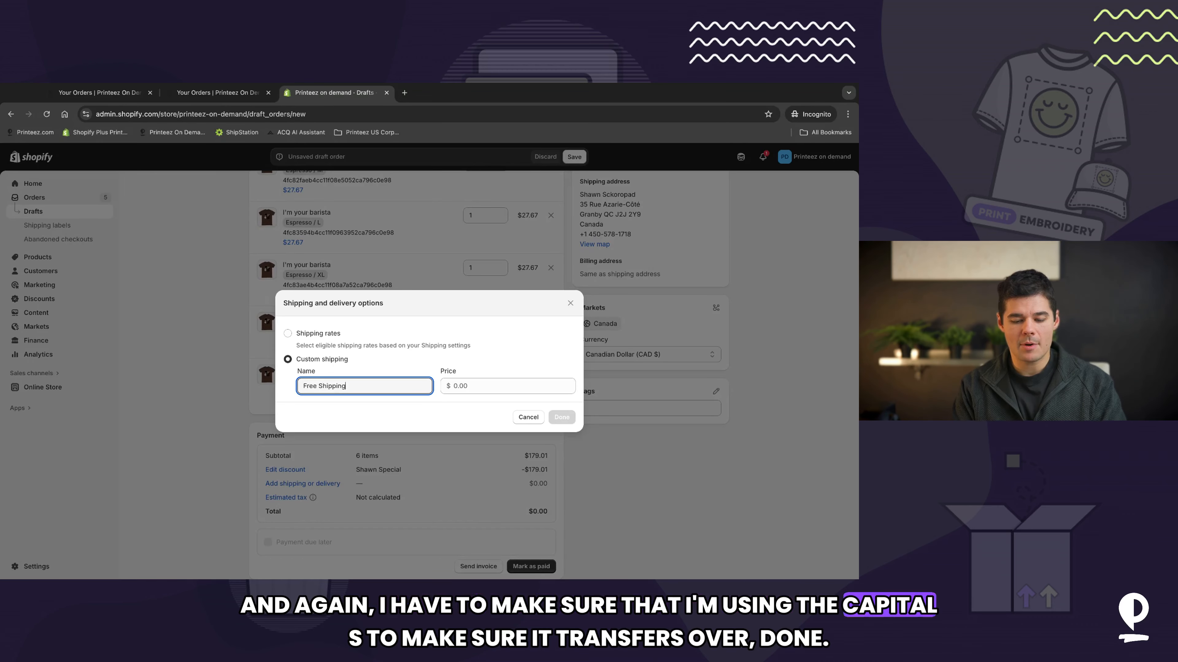
left_click(455, 389)
type("0")
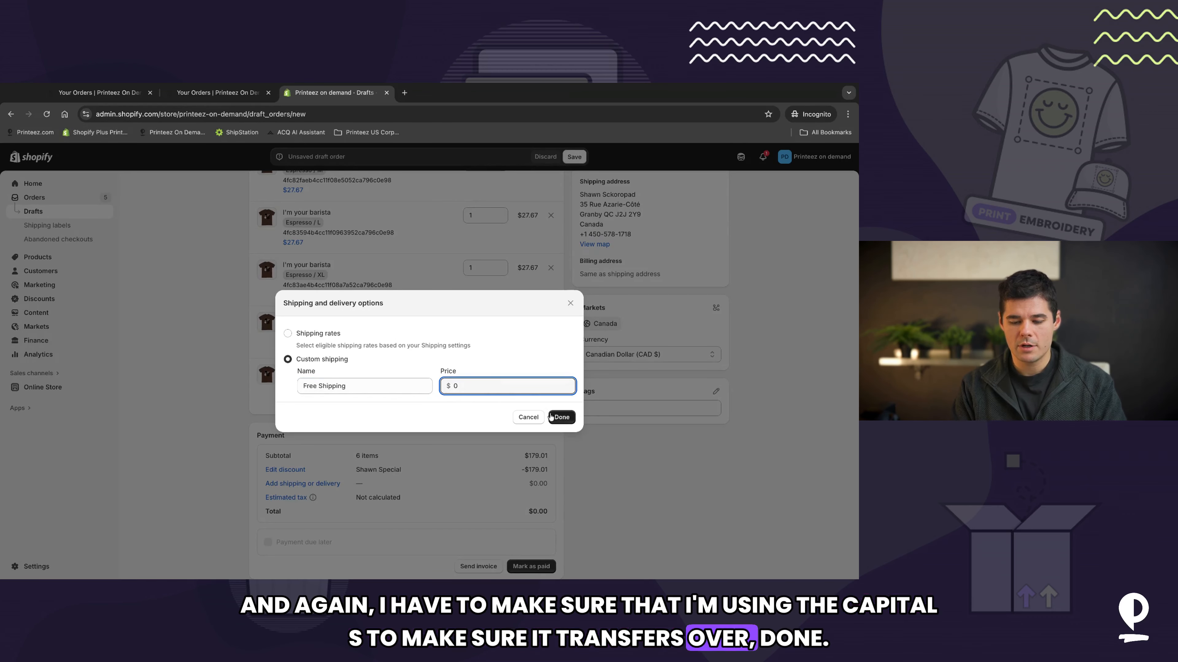
left_click(562, 417)
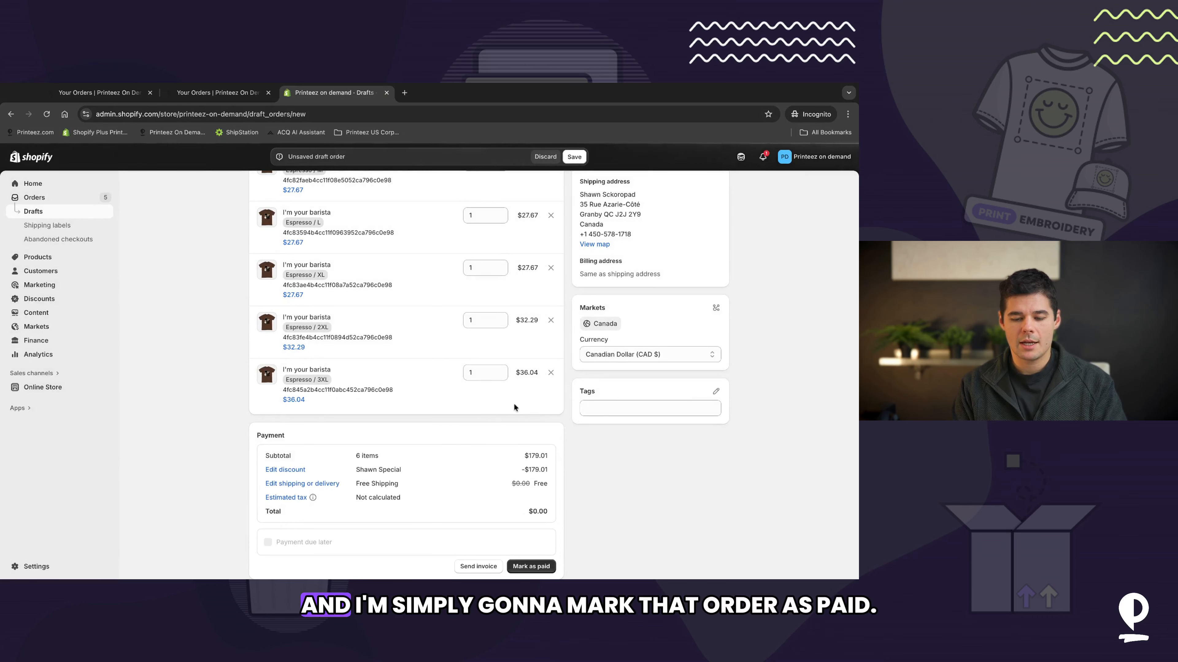
Step: Mark the draft order as paid and create the order
left_click(535, 568)
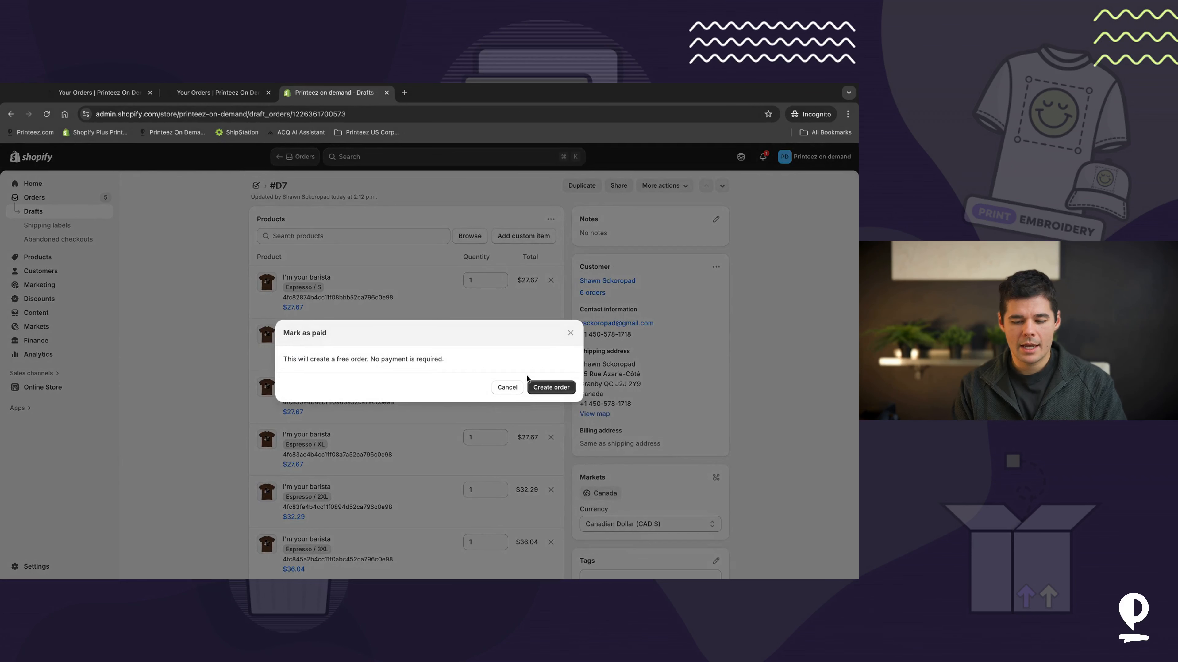
left_click(549, 389)
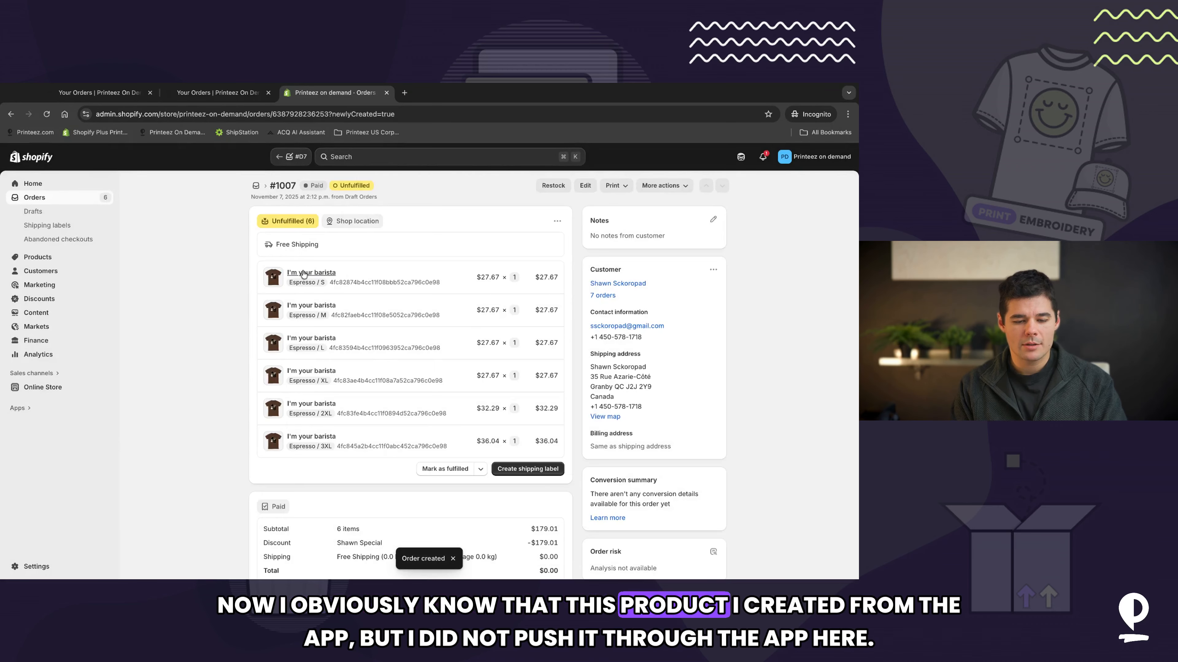
Step: Switch to Printeez On Demand and review the decorated products list
triple_click(346, 274)
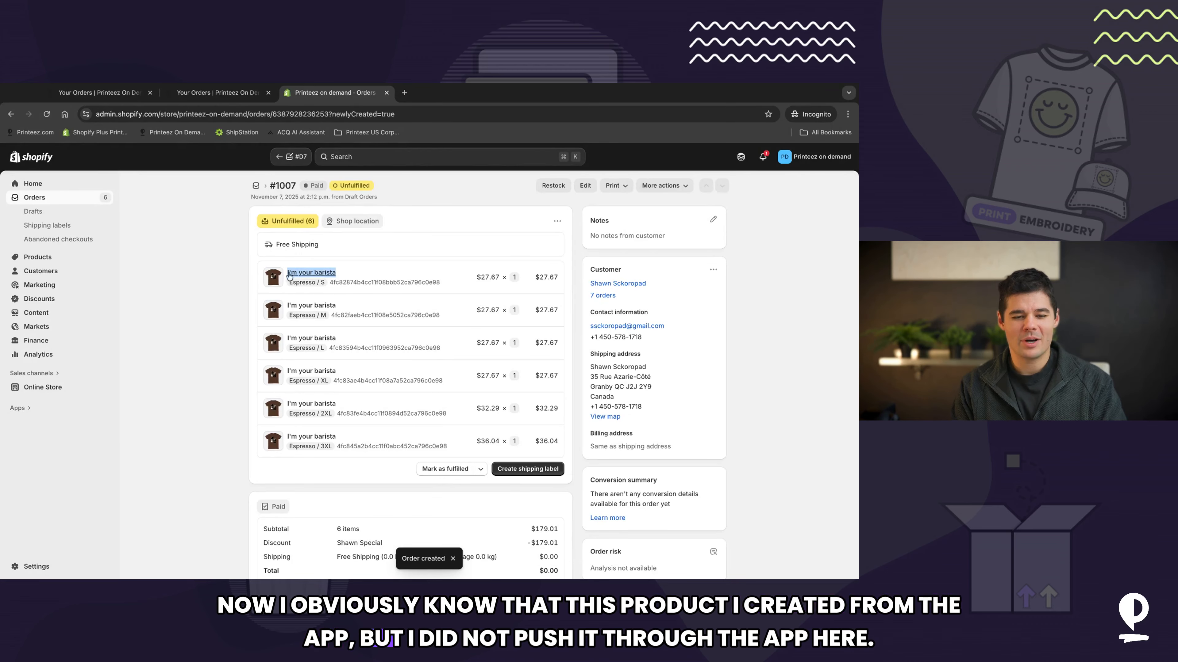
left_click(231, 93)
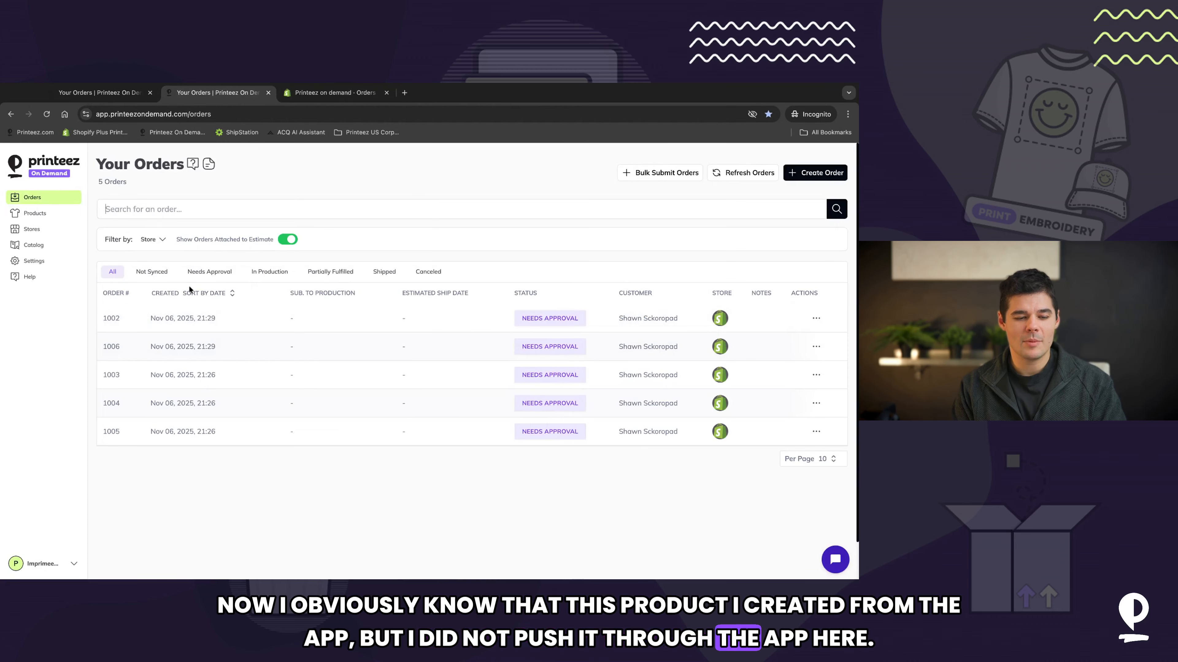
left_click(41, 215)
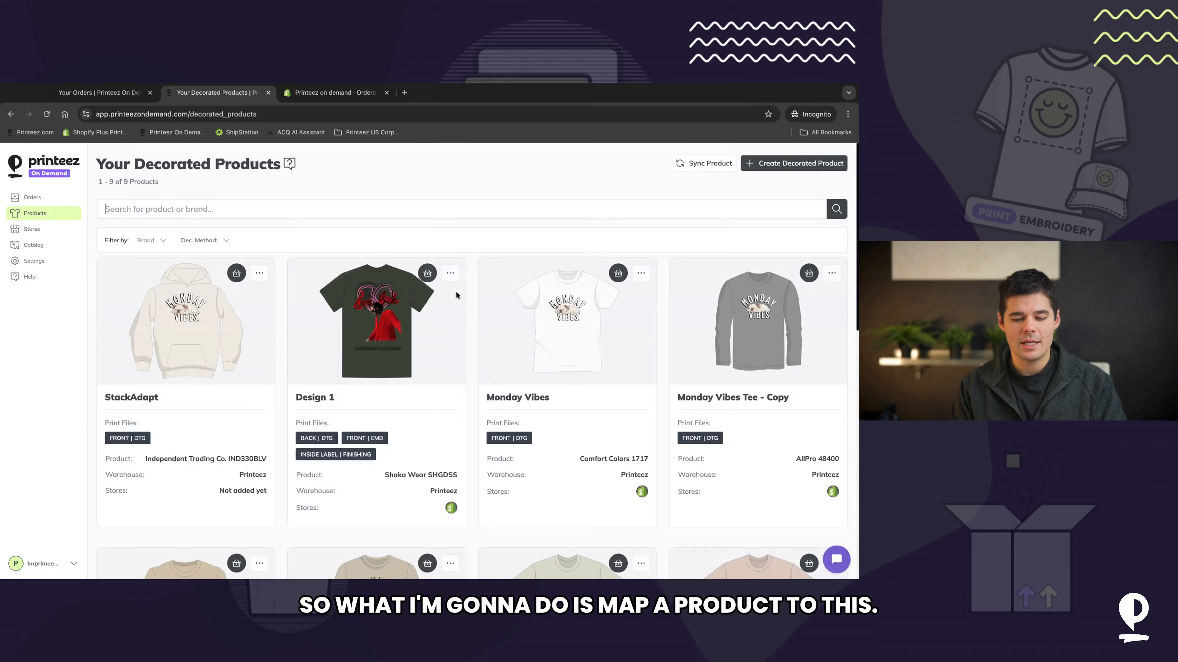
scroll(430, 355, "down", 3)
scroll(430, 356, "down", 5)
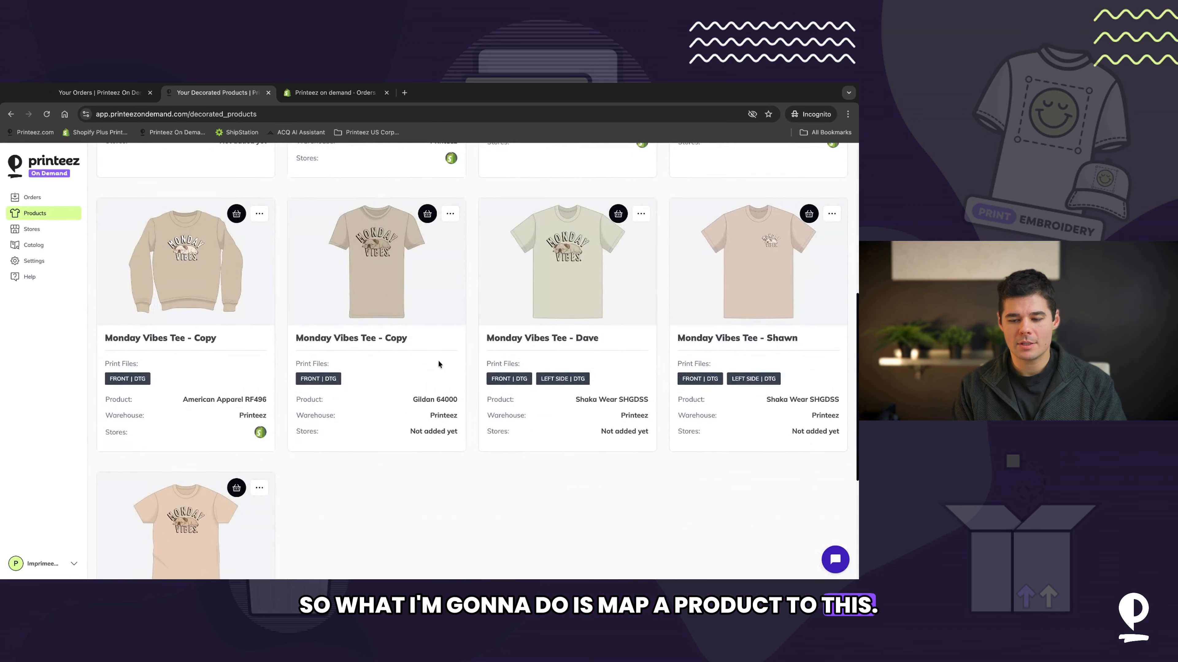
scroll(438, 364, "up", 10)
Step: Start a new decorated product on the Comfort Colors 1717 garment in the Espresso colour
left_click(788, 165)
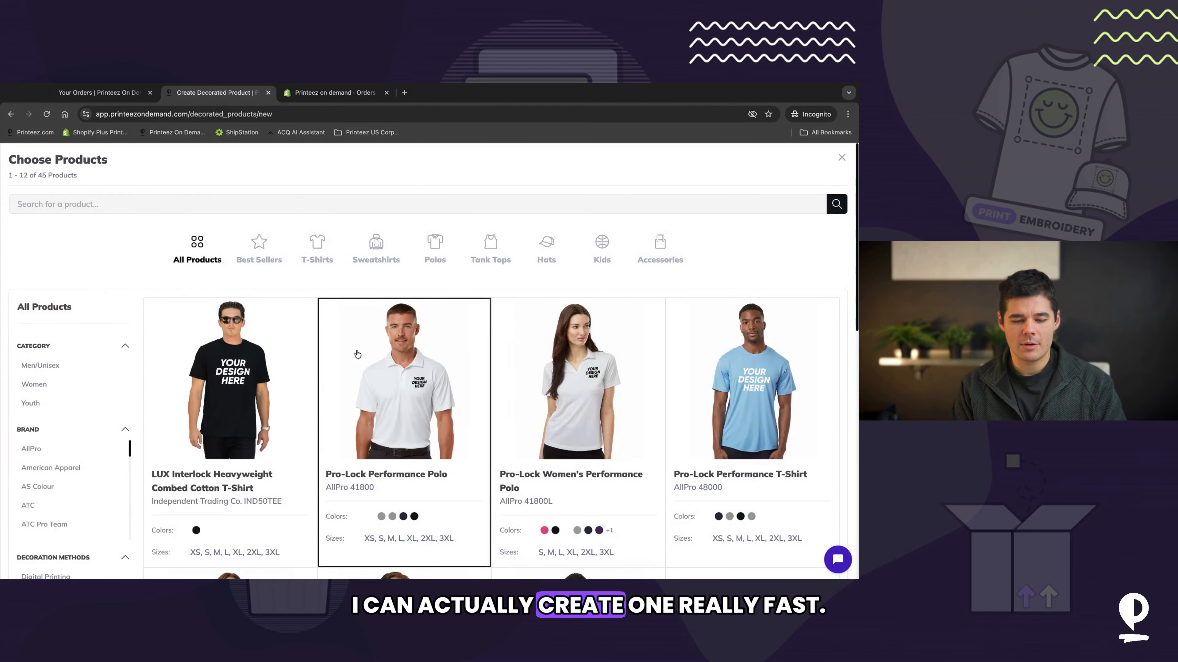
left_click(355, 203)
type("1717")
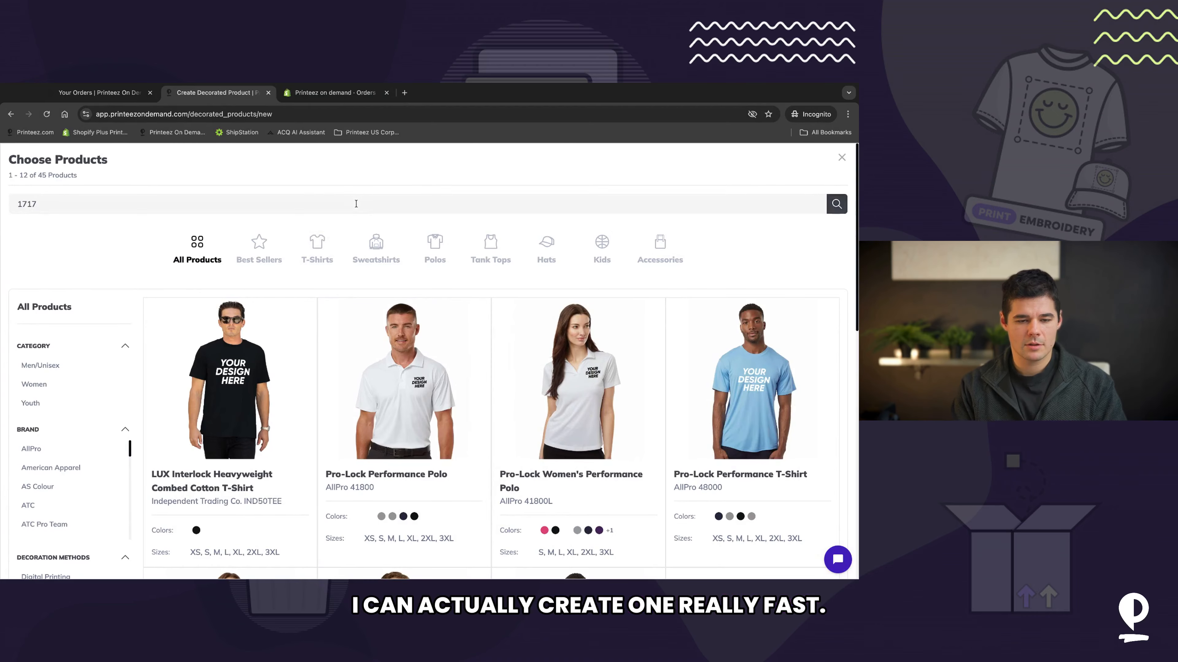
key("Return")
left_click(335, 92)
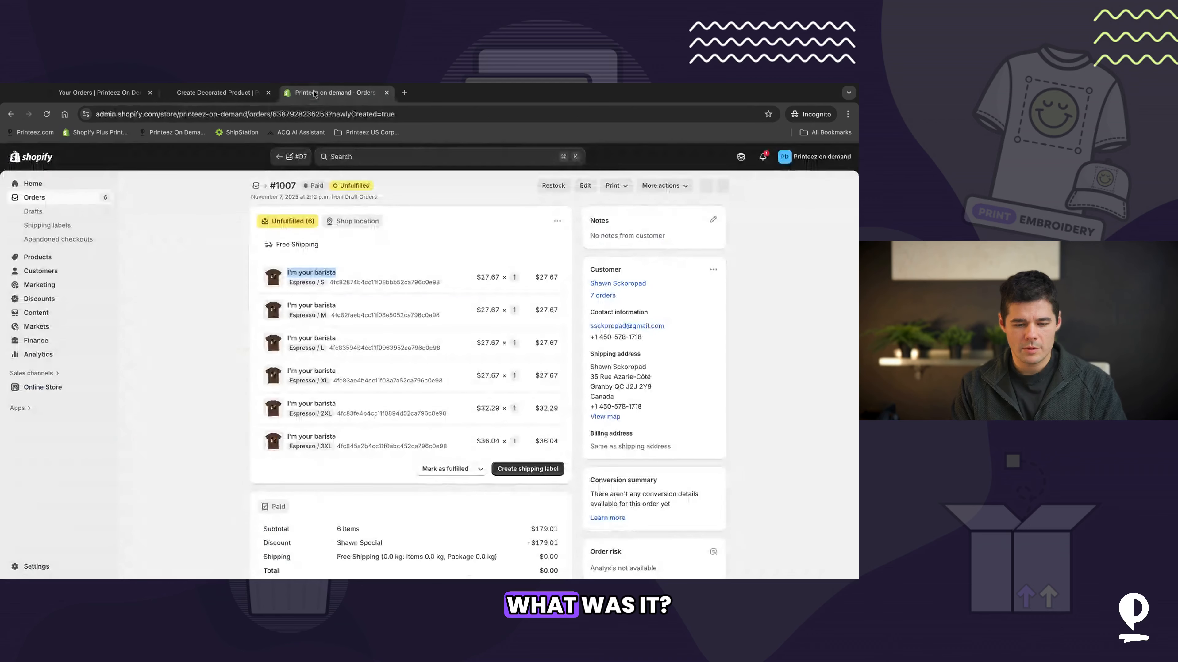
left_click(220, 94)
left_click(230, 417)
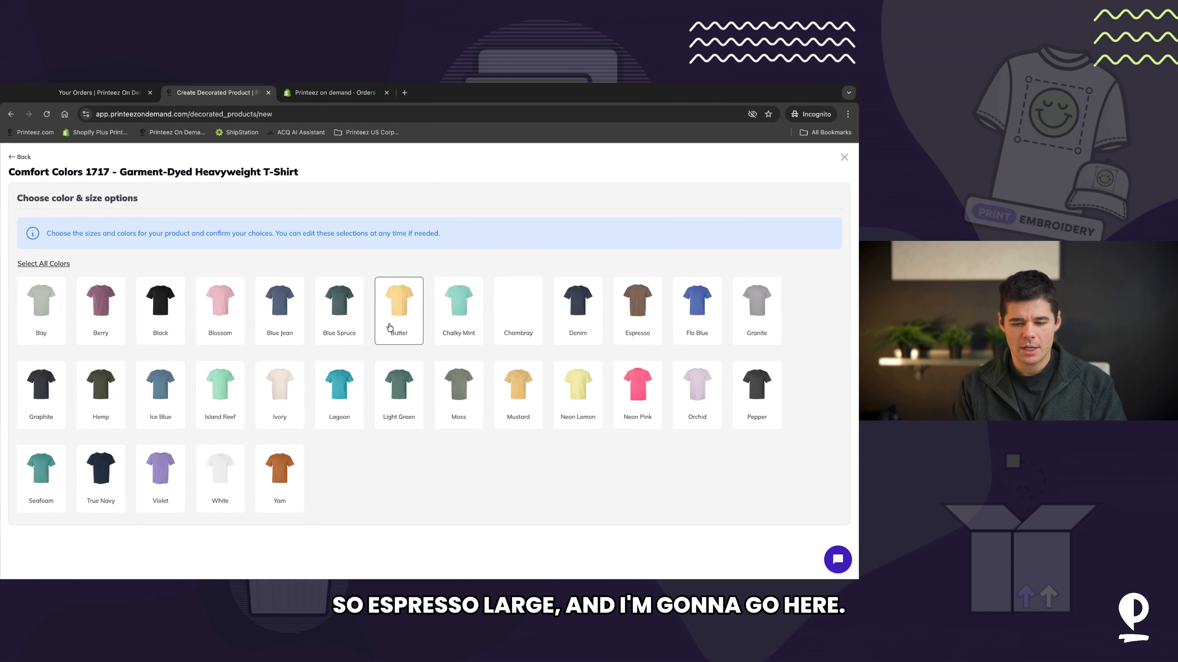
left_click(660, 332)
left_click(806, 554)
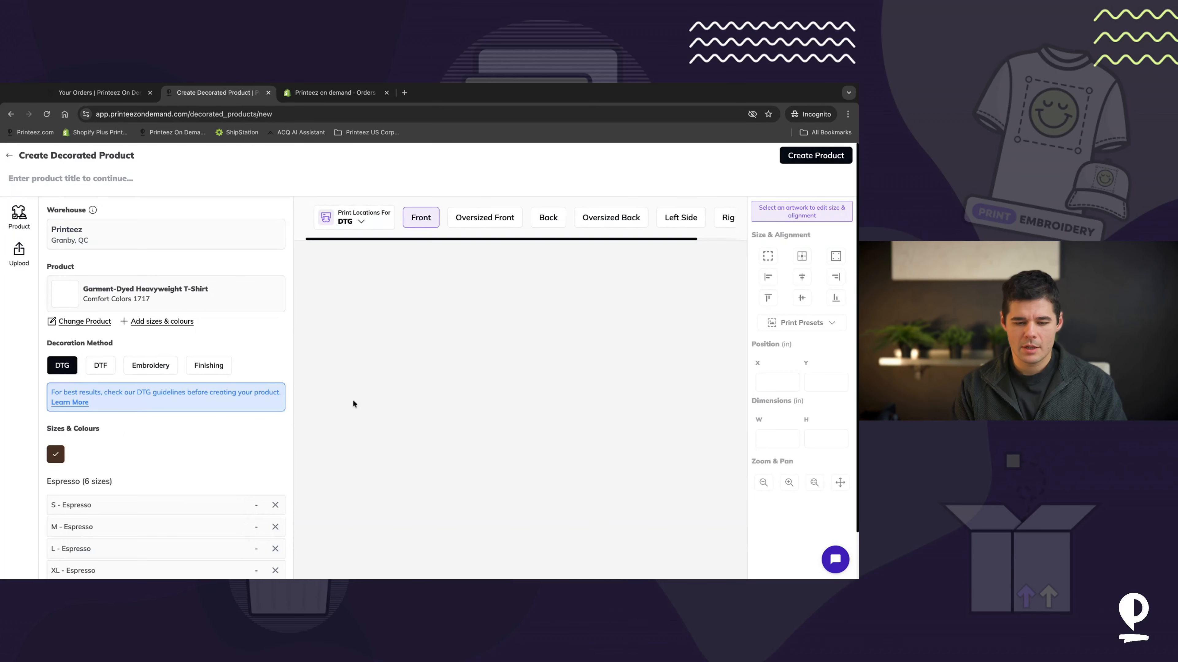
Step: Upload artwork to the Front DTG print location and set its Y position to 2 inches
left_click(510, 434)
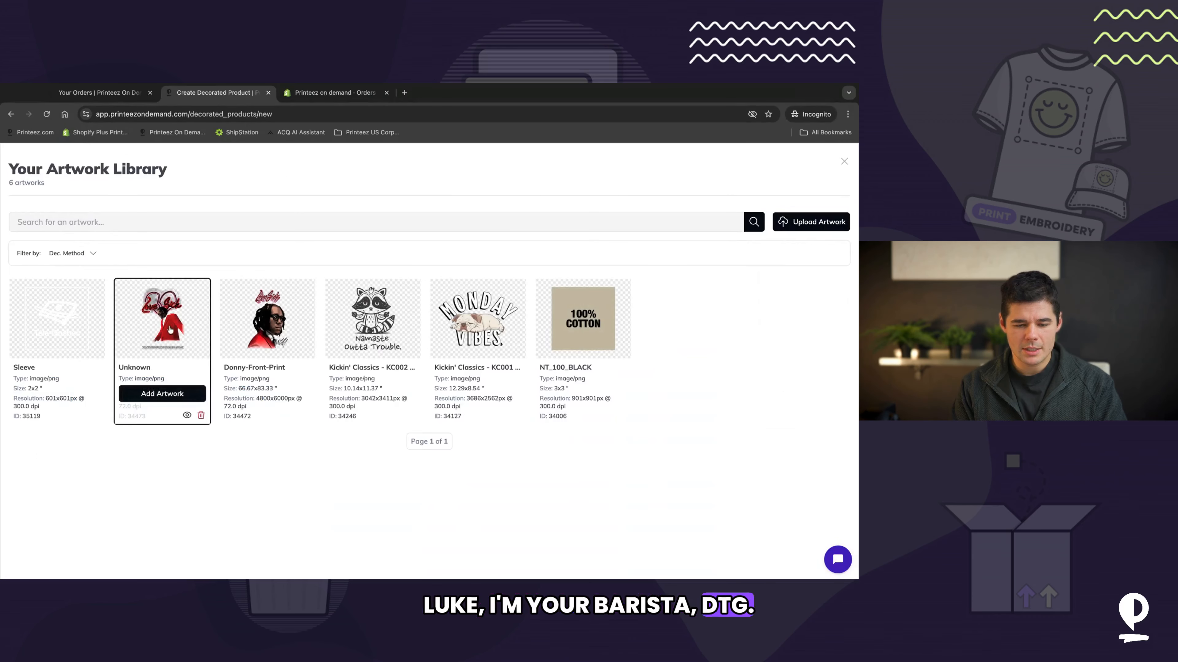
left_click(784, 223)
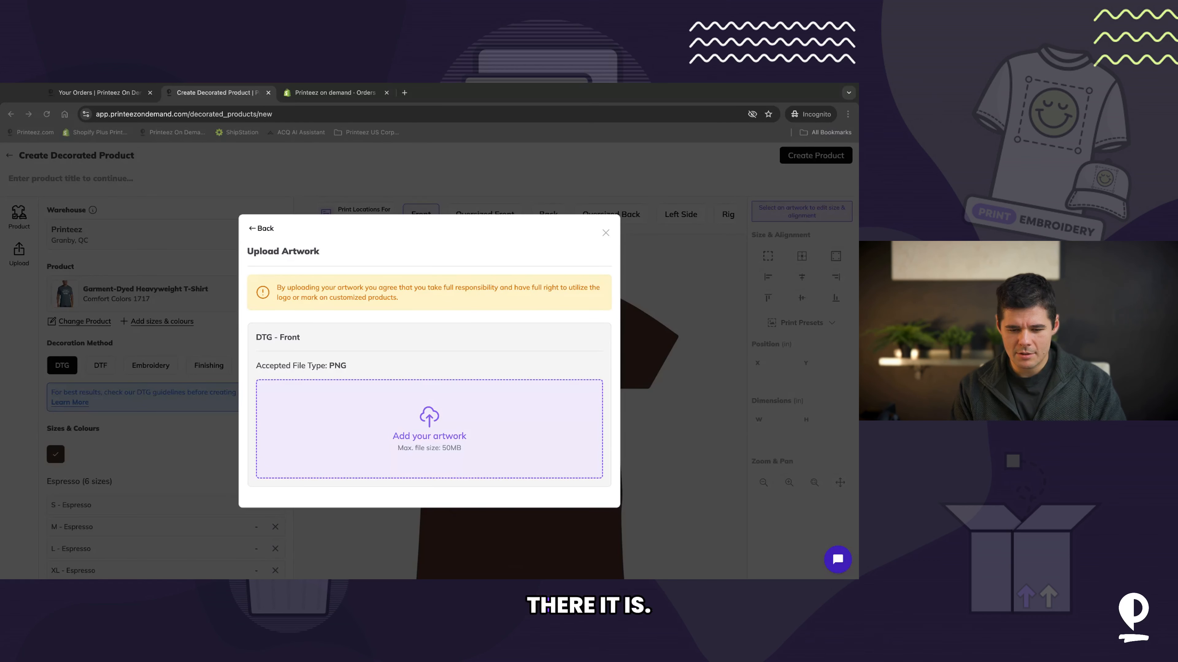
left_click(565, 425)
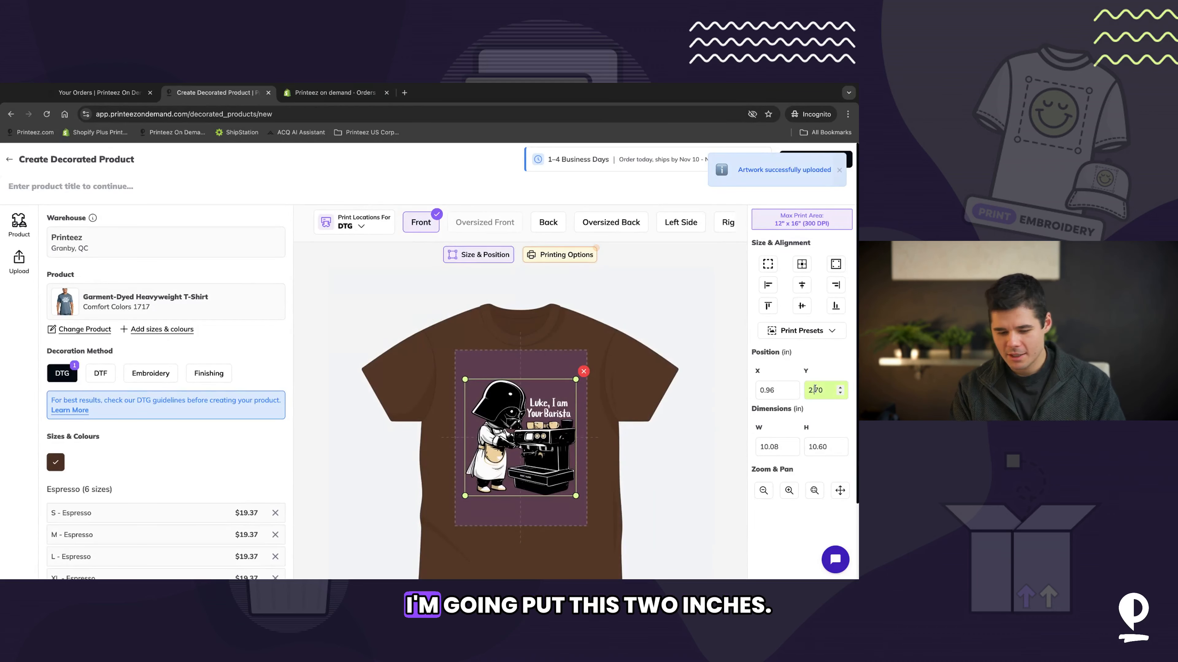
type("2")
key("Tab")
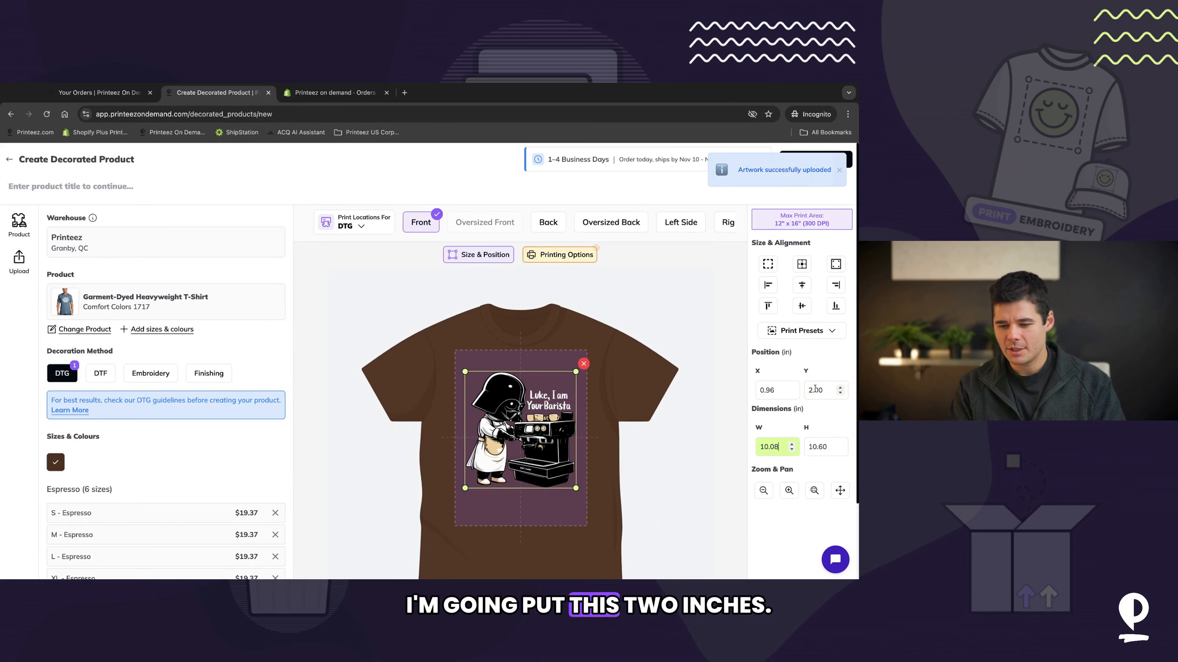
Step: Title the decorated product Luke I'm your Barista
left_click(417, 185)
type("Luke I'm your Barista")
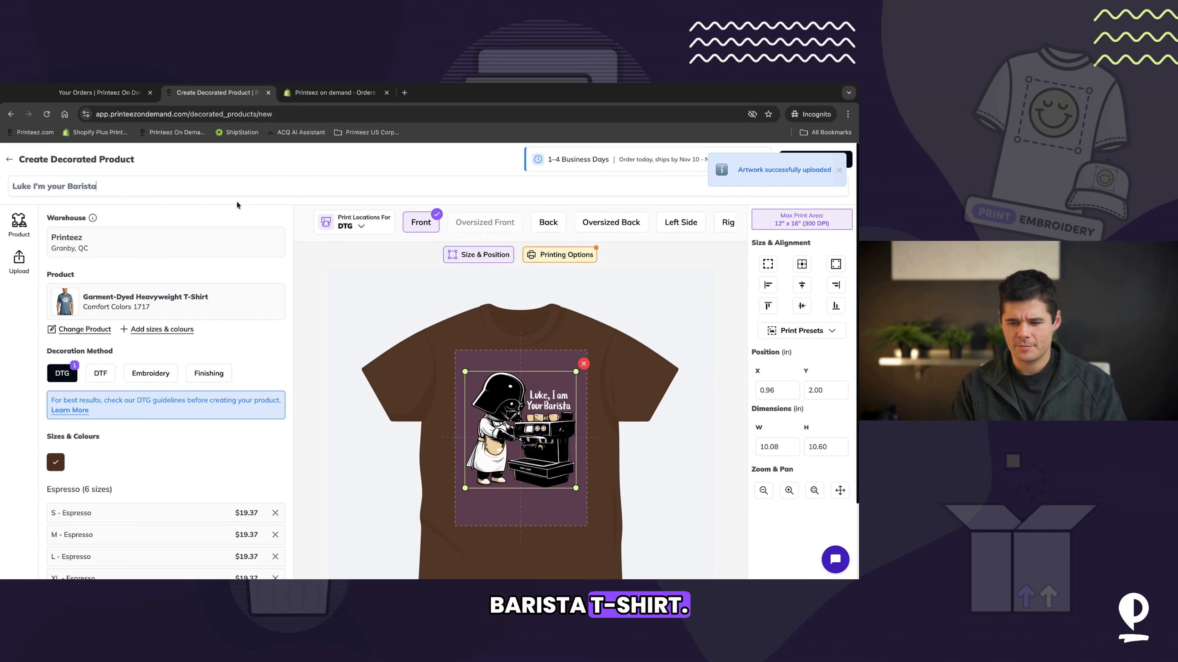
left_click(840, 170)
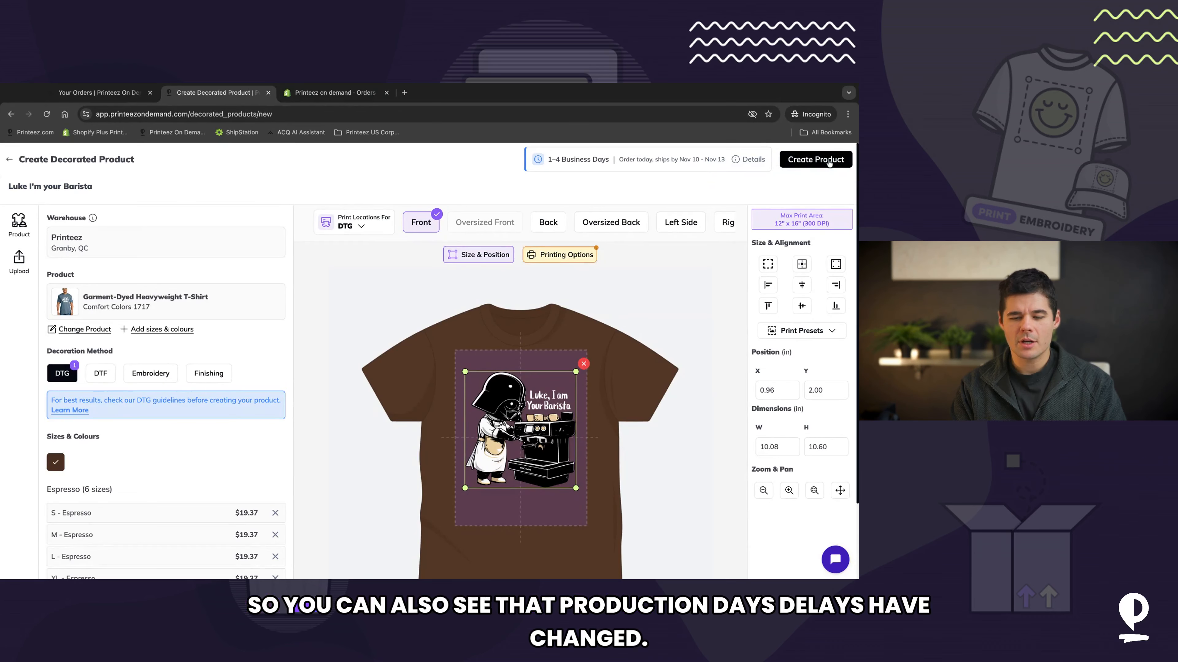
mouse_move(583, 161)
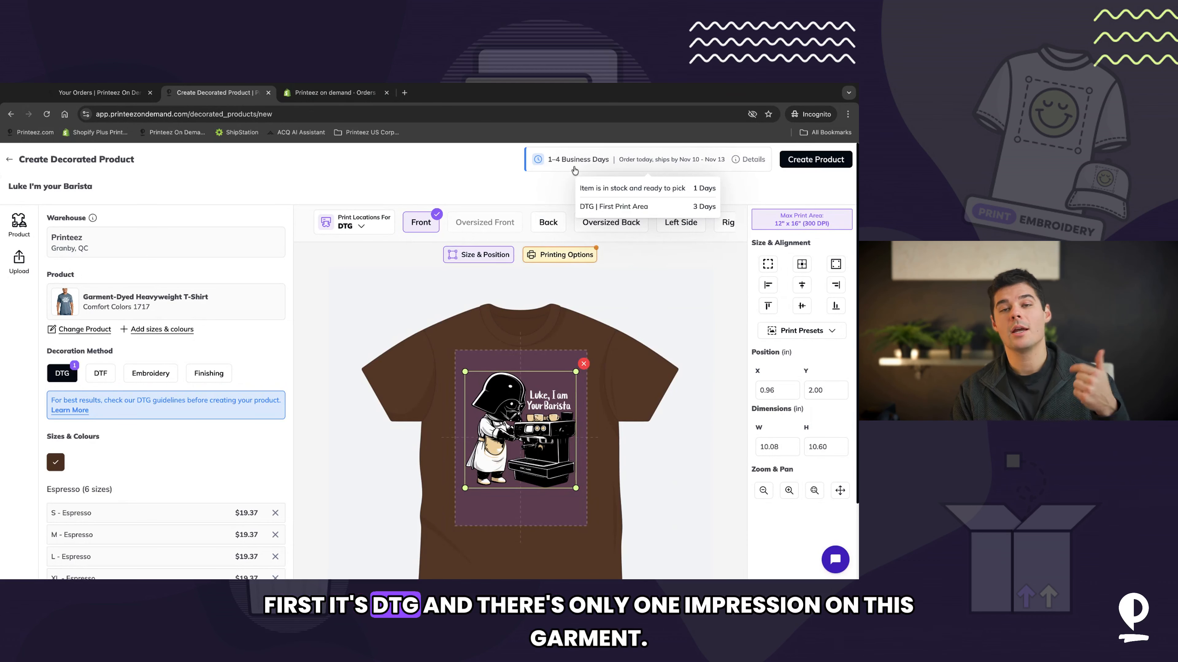
Step: Try adding a library artwork to the Back print location, then remove it again
left_click(597, 341)
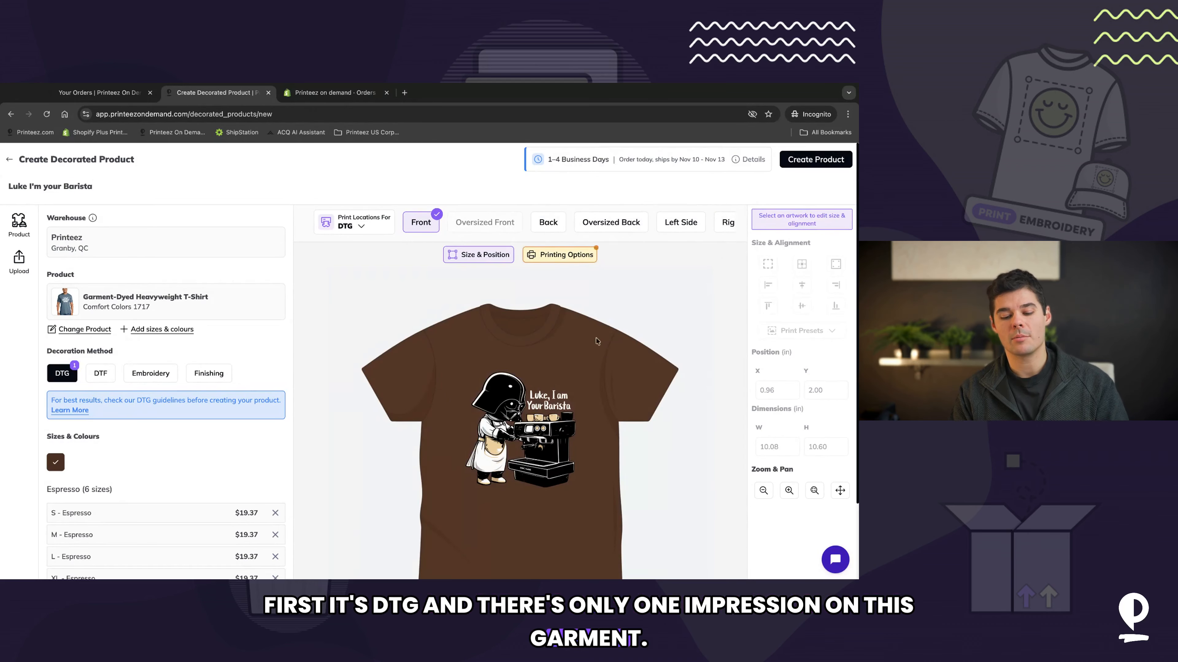
left_click(556, 223)
left_click(519, 440)
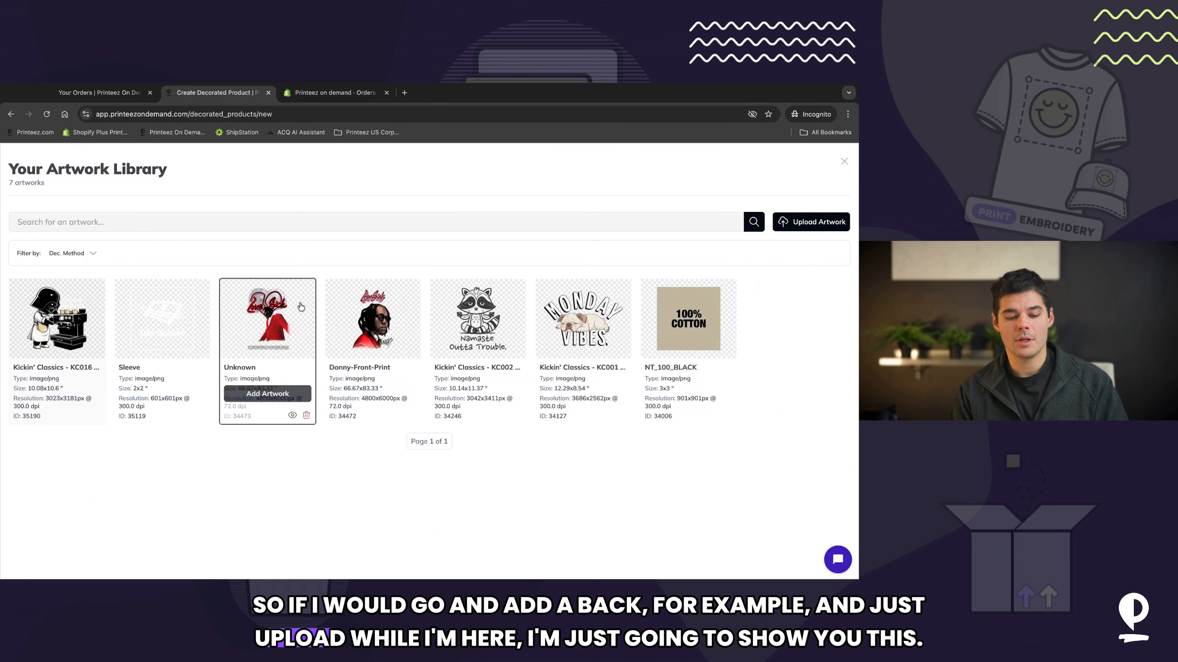
left_click(268, 394)
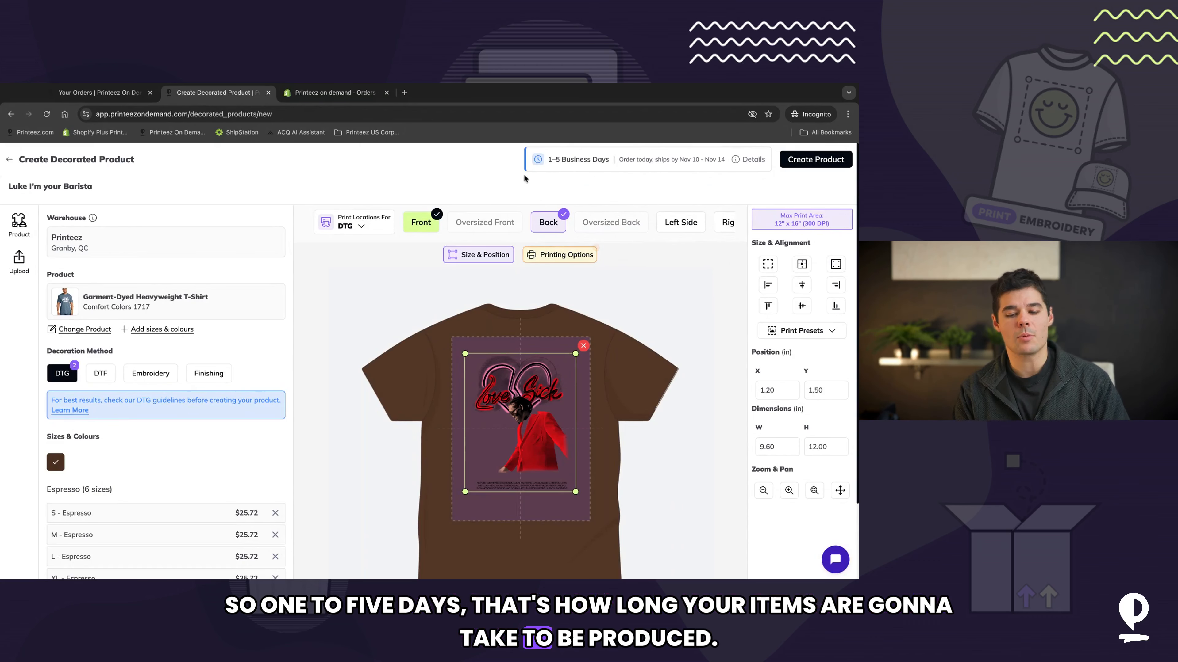
left_click(583, 346)
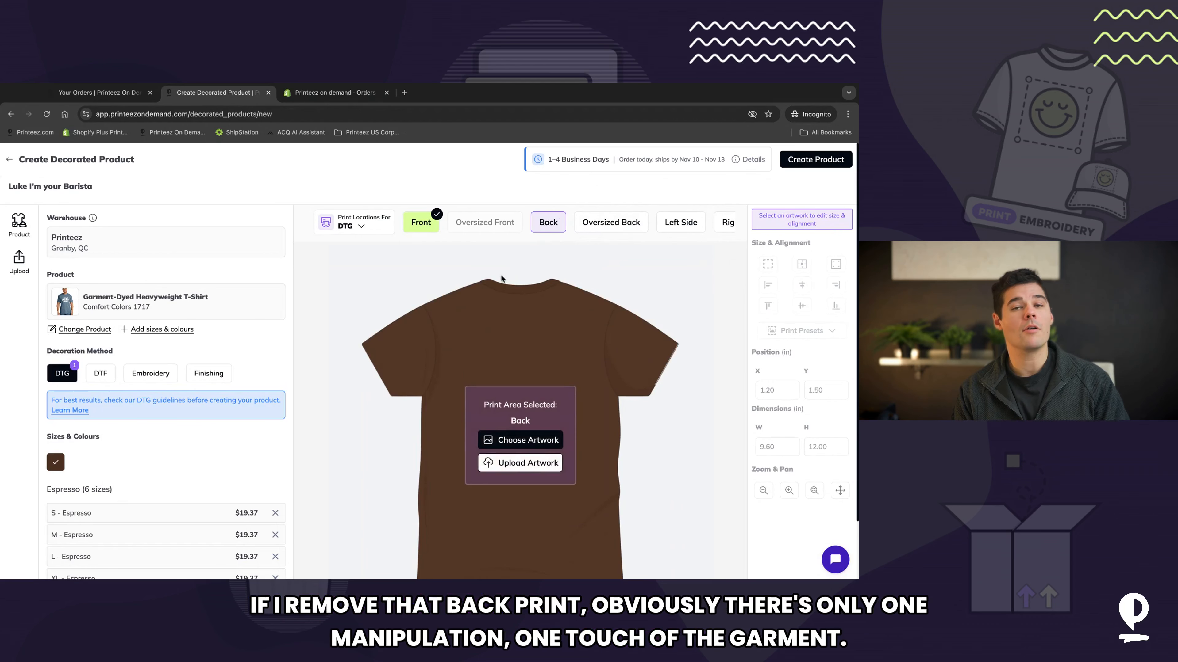
Step: Return to the Front print location and create the decorated product
left_click(420, 222)
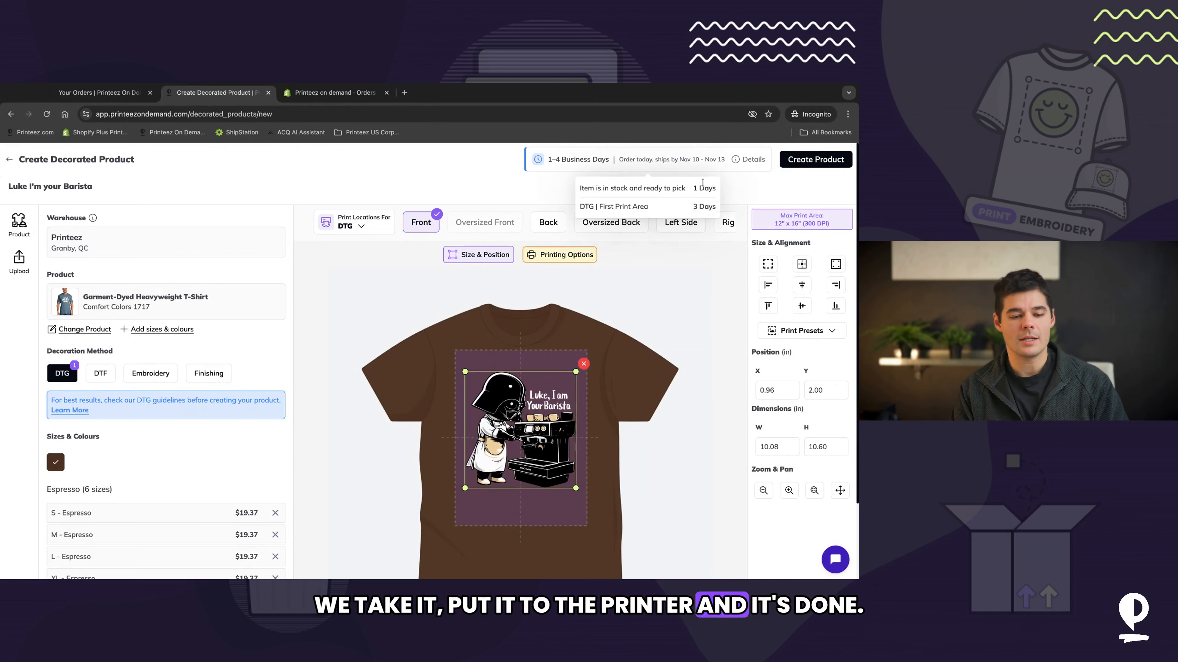
left_click(812, 160)
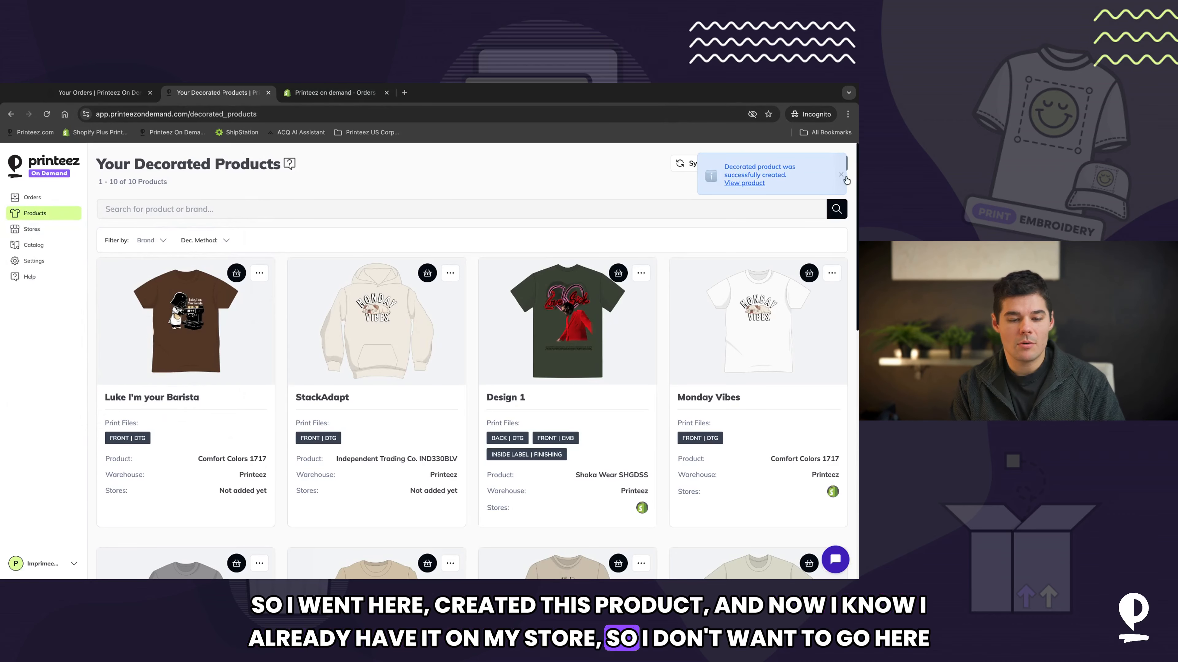
Step: Start adding the Luke I'm your Barista product to the store and select the Shopify product I'm your barista
left_click(260, 272)
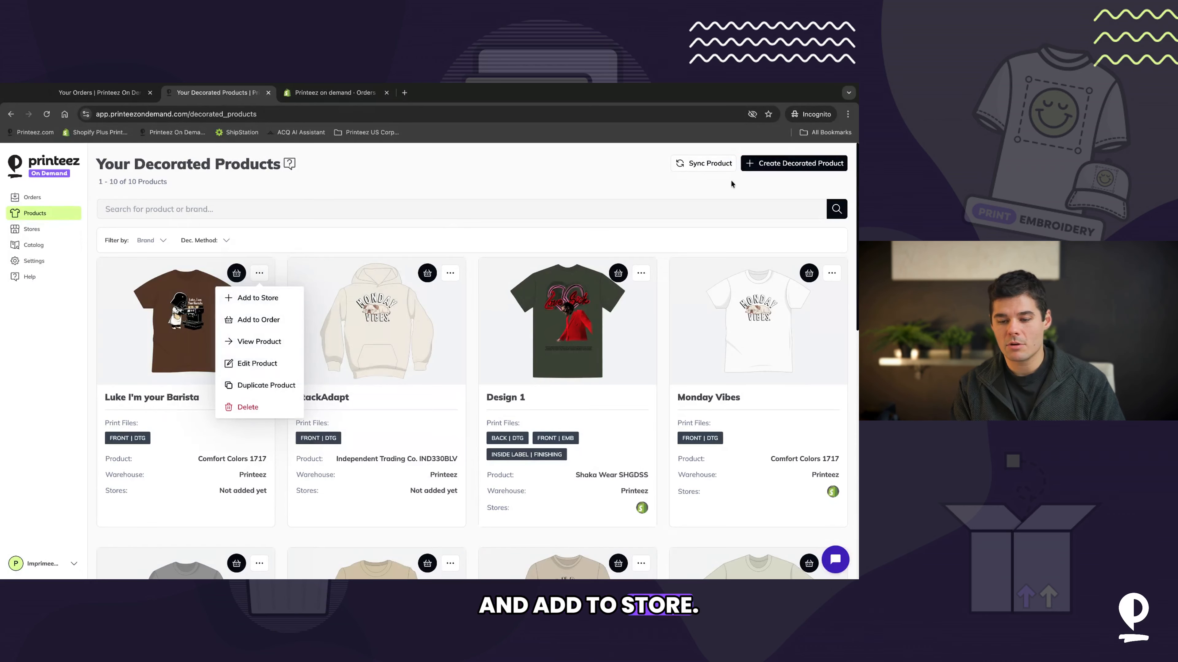
left_click(260, 299)
left_click(314, 378)
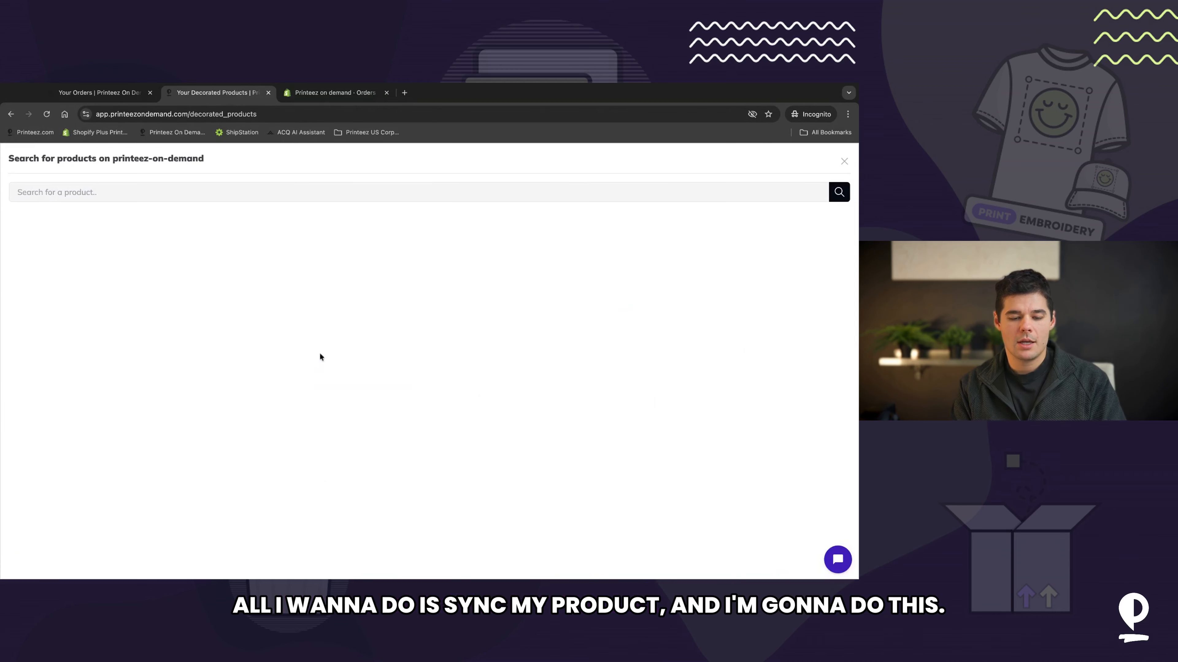
left_click(319, 186)
type("I'm your barista")
key("Return")
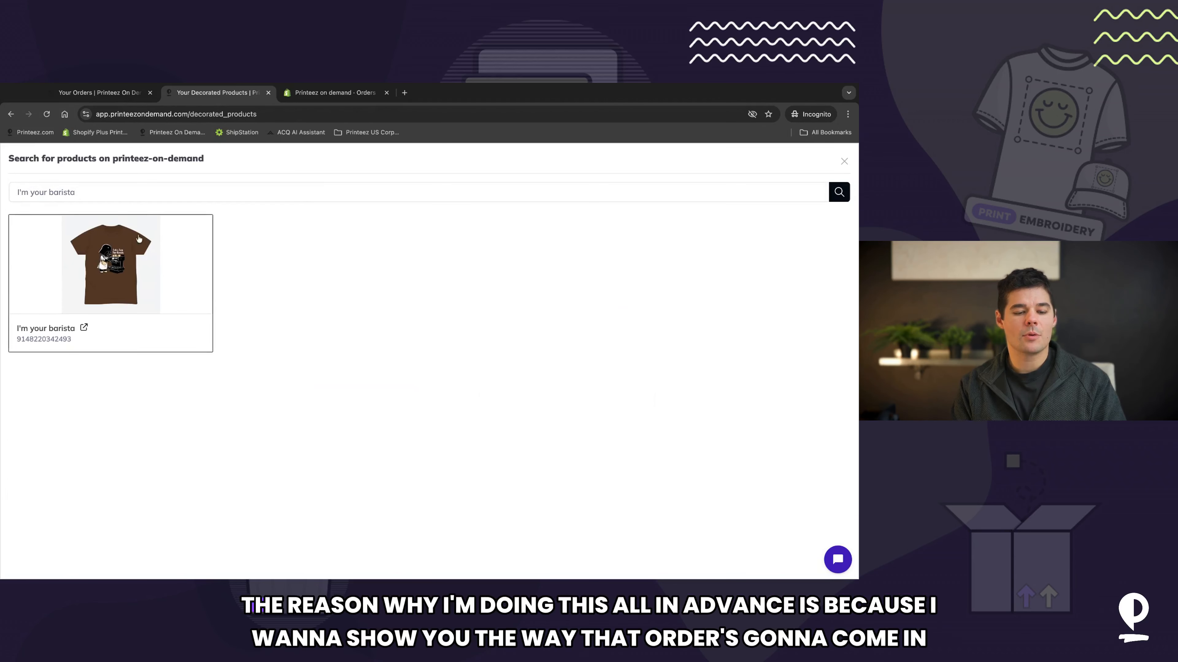
left_click(139, 241)
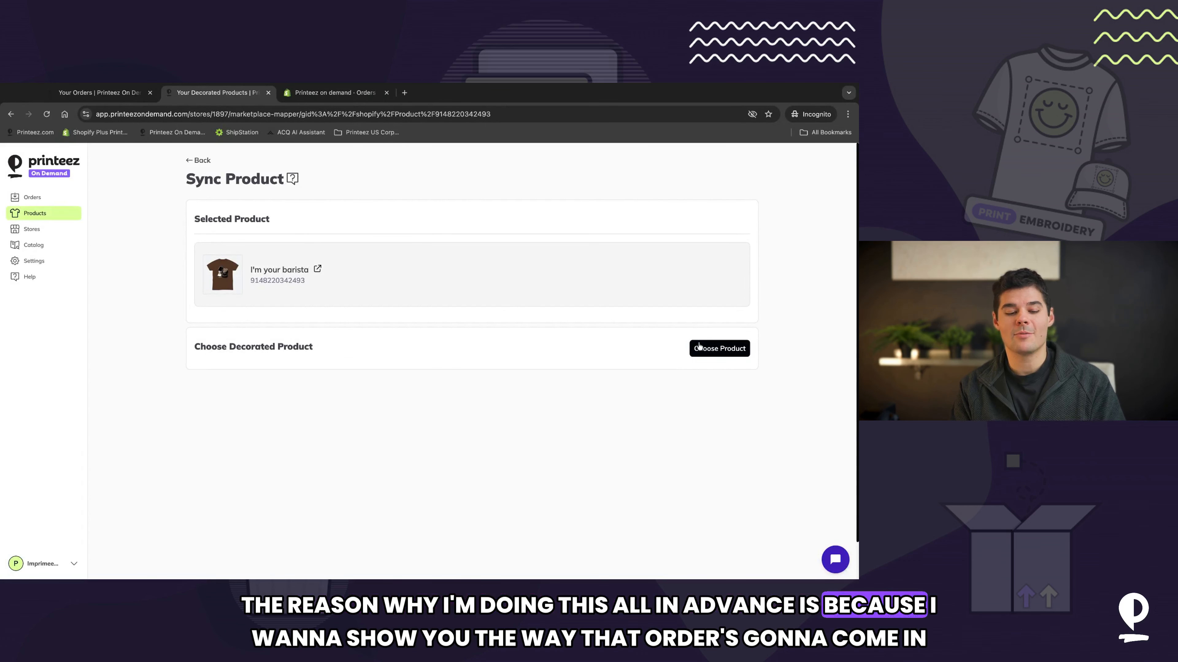
Step: Choose Luke I'm your Barista as the decorated product to sync with the Shopify product
left_click(699, 347)
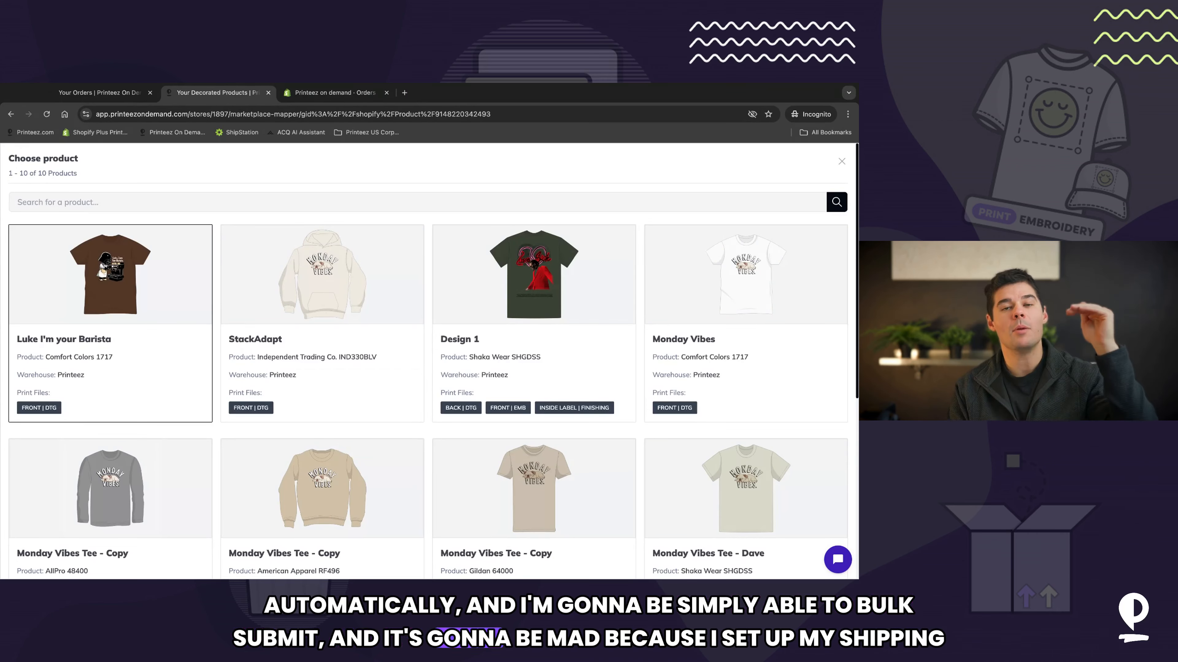
left_click(140, 269)
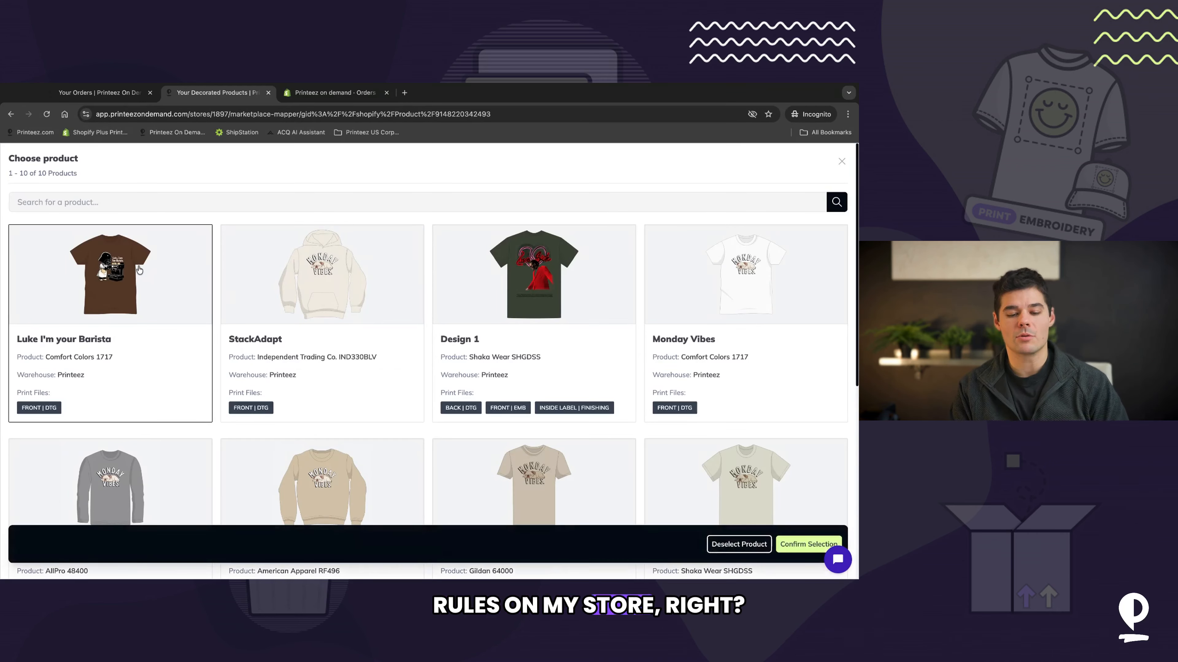
left_click(808, 544)
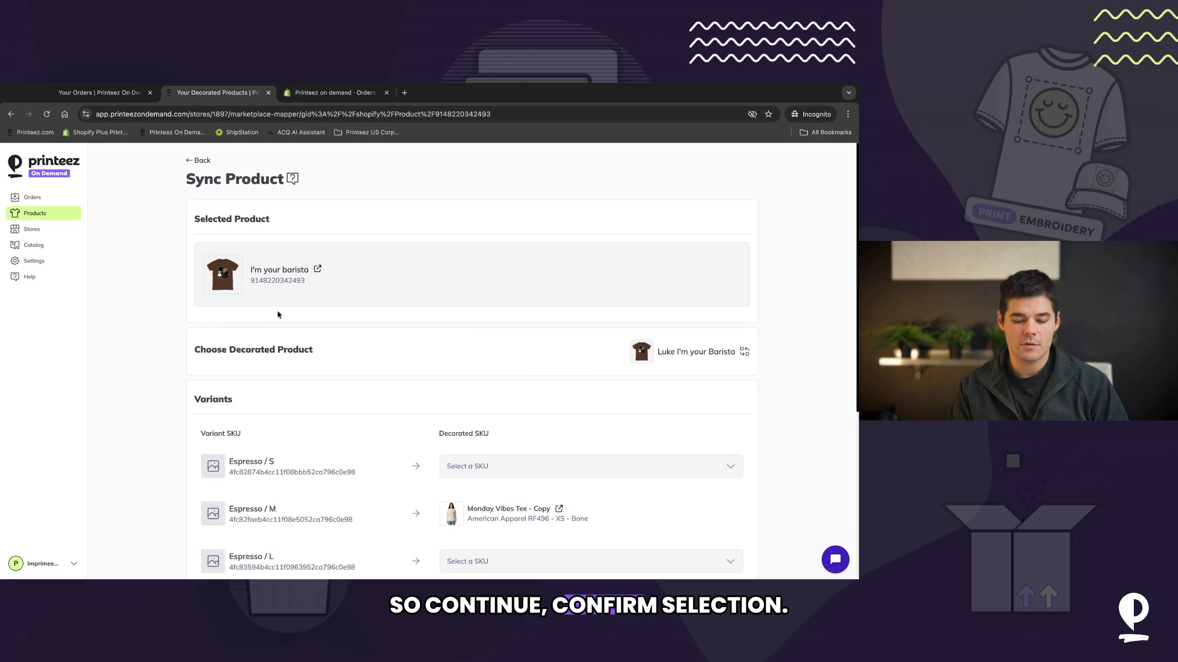
Step: Map the Espresso L, XL, 2XL and 3XL variants to their matching Luke I'm your Barista SKUs and sync the product
scroll(505, 363, "down", 5)
scroll(505, 362, "down", 1)
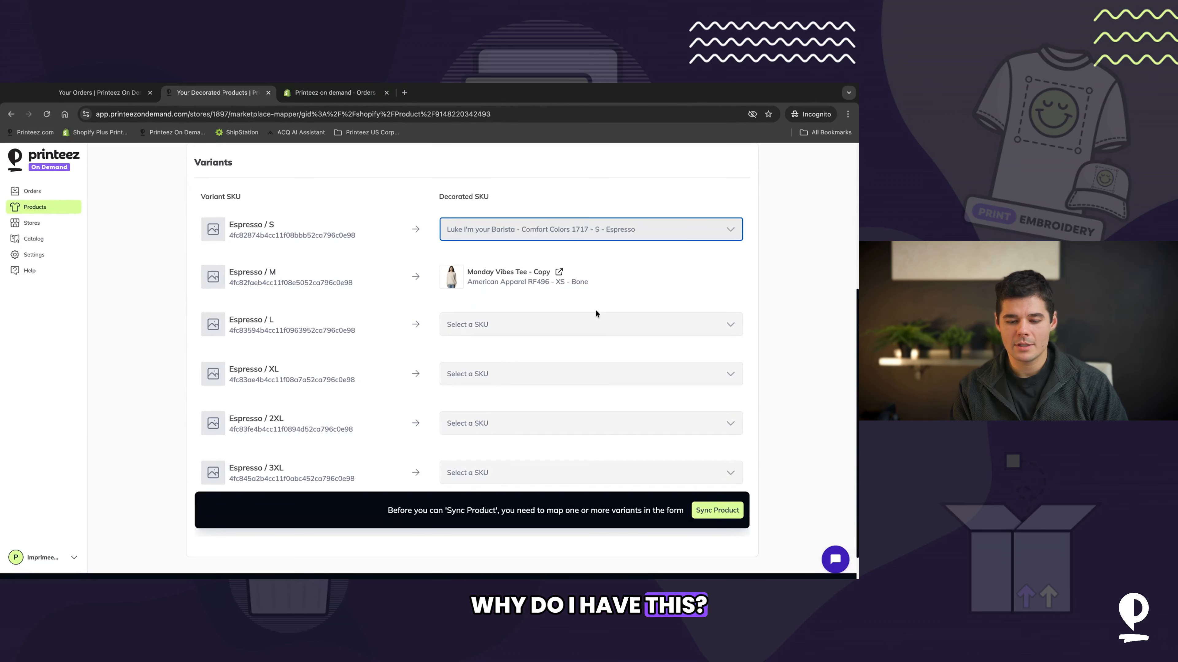
left_click(594, 324)
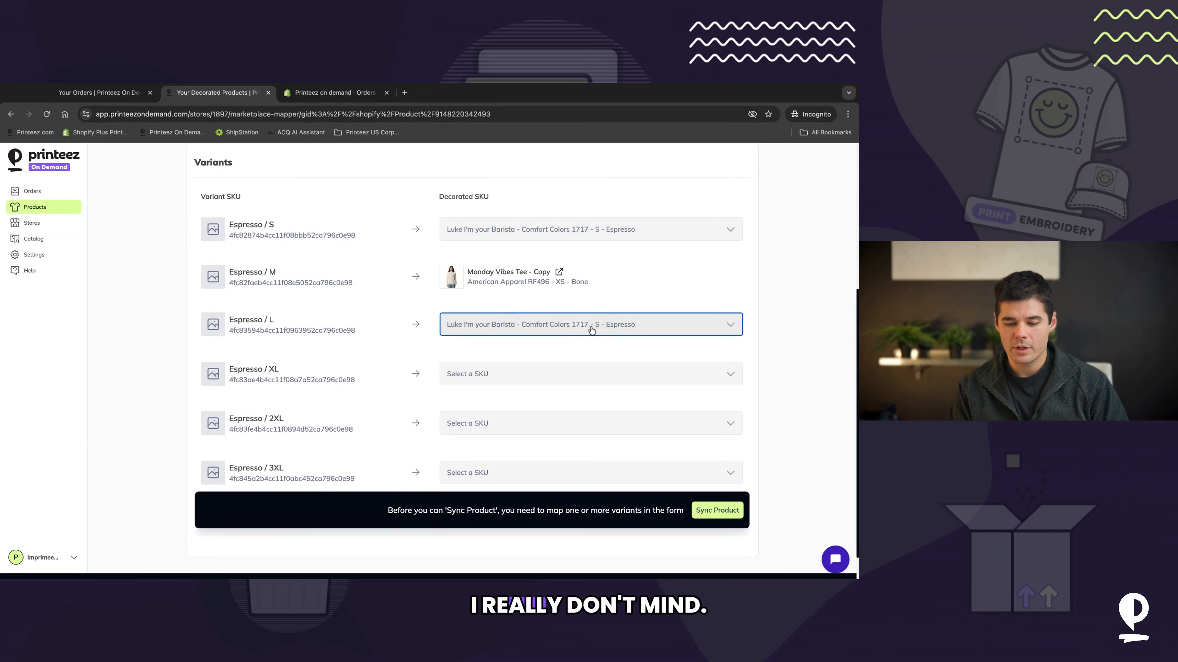
left_click(531, 373)
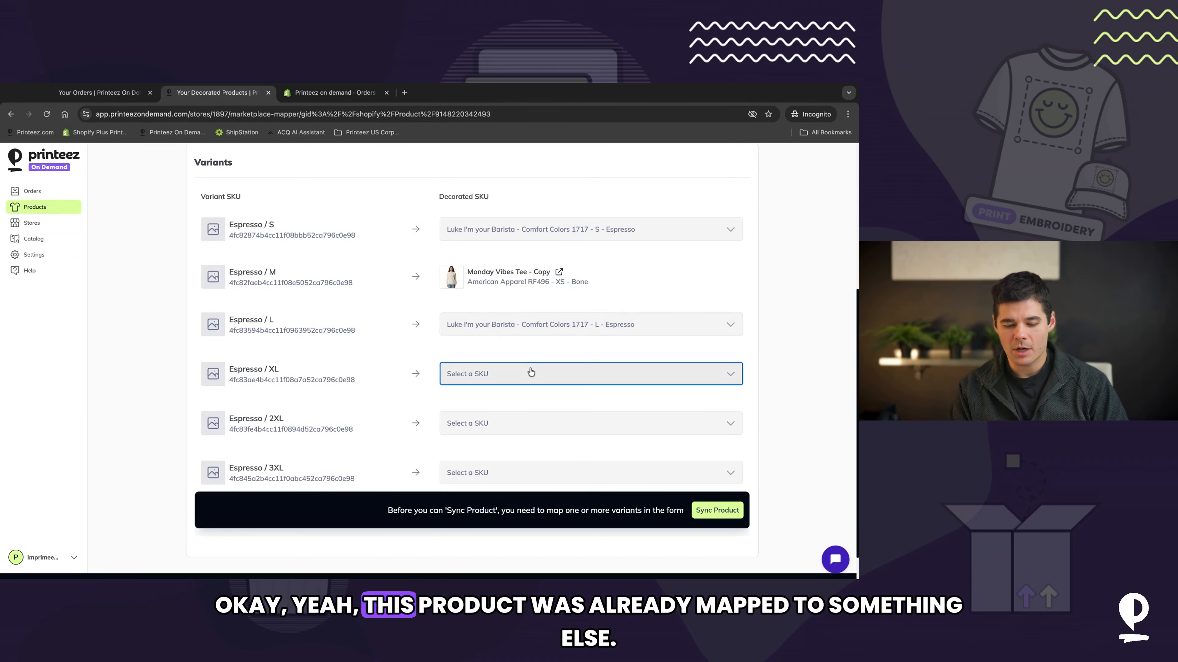
left_click(488, 423)
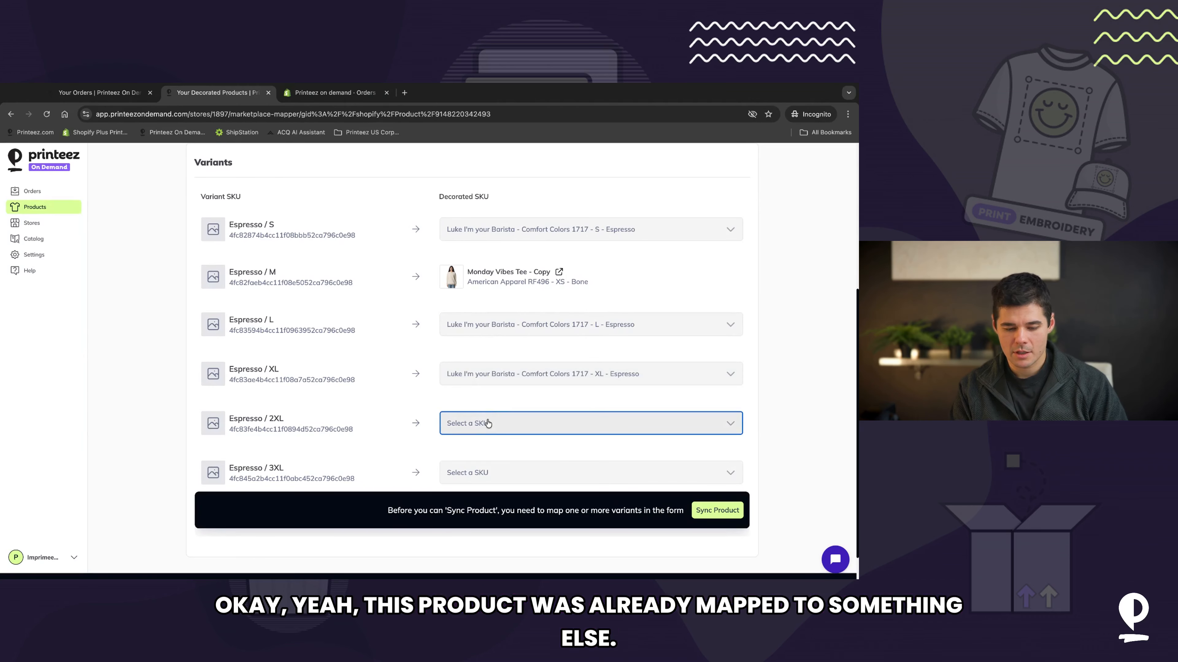
left_click(515, 476)
left_click(515, 475)
left_click(722, 511)
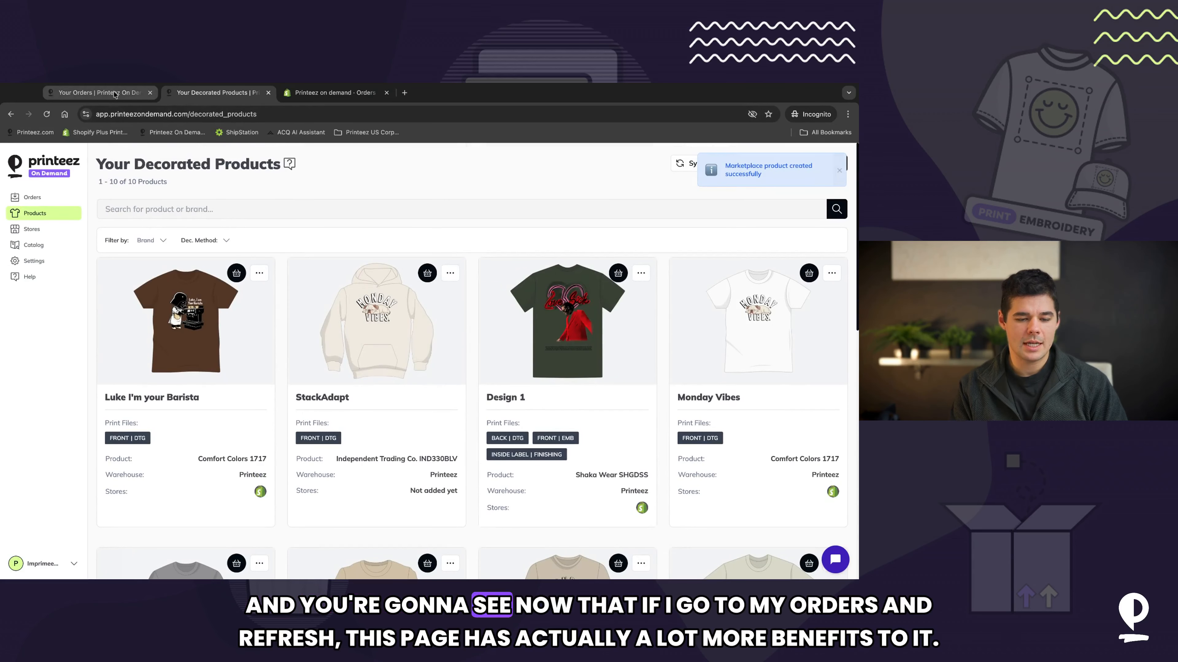
Step: Refresh the Printeez orders list to import the new Shopify order and close the import summary
left_click(32, 197)
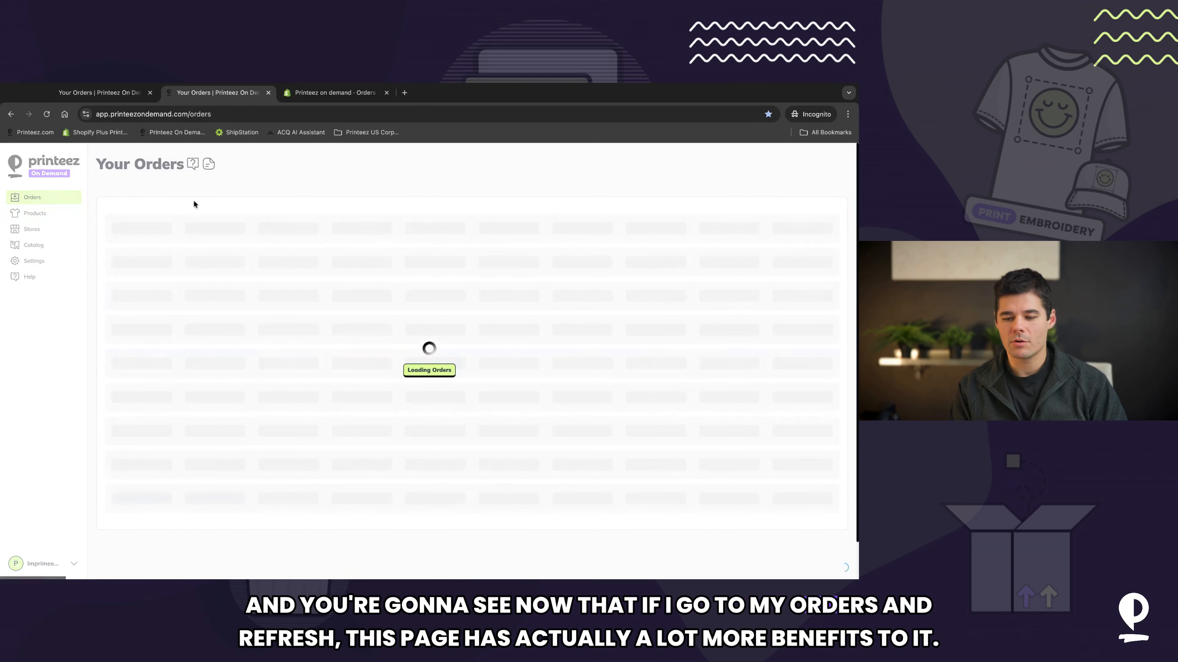
left_click(761, 176)
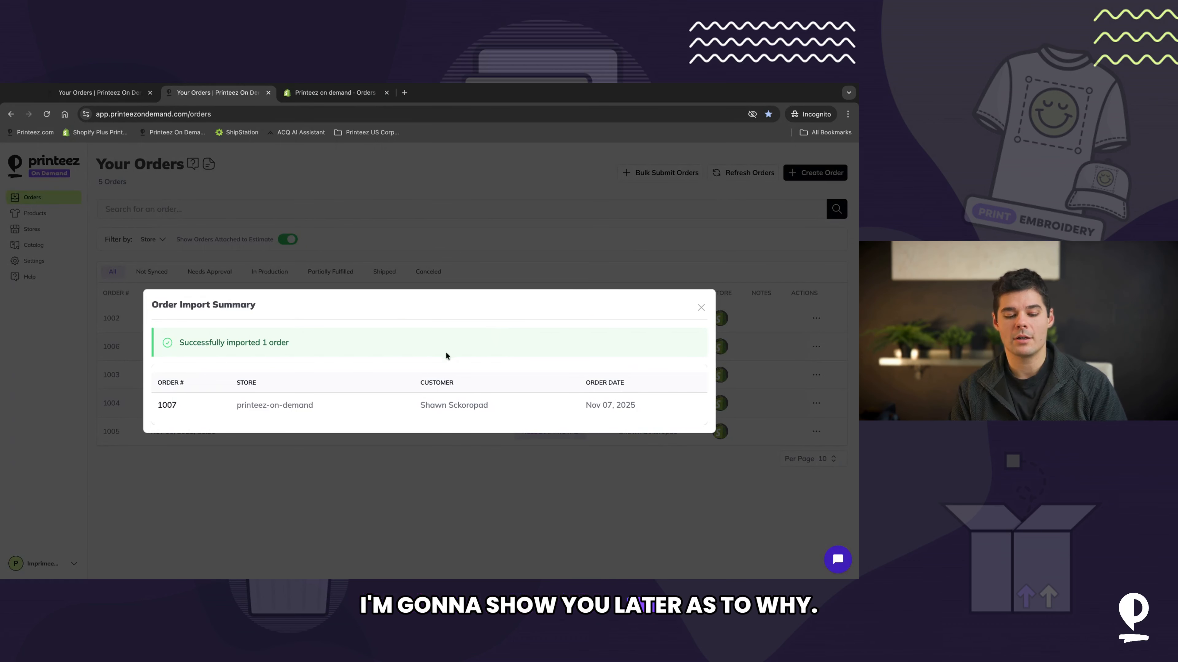
left_click(700, 309)
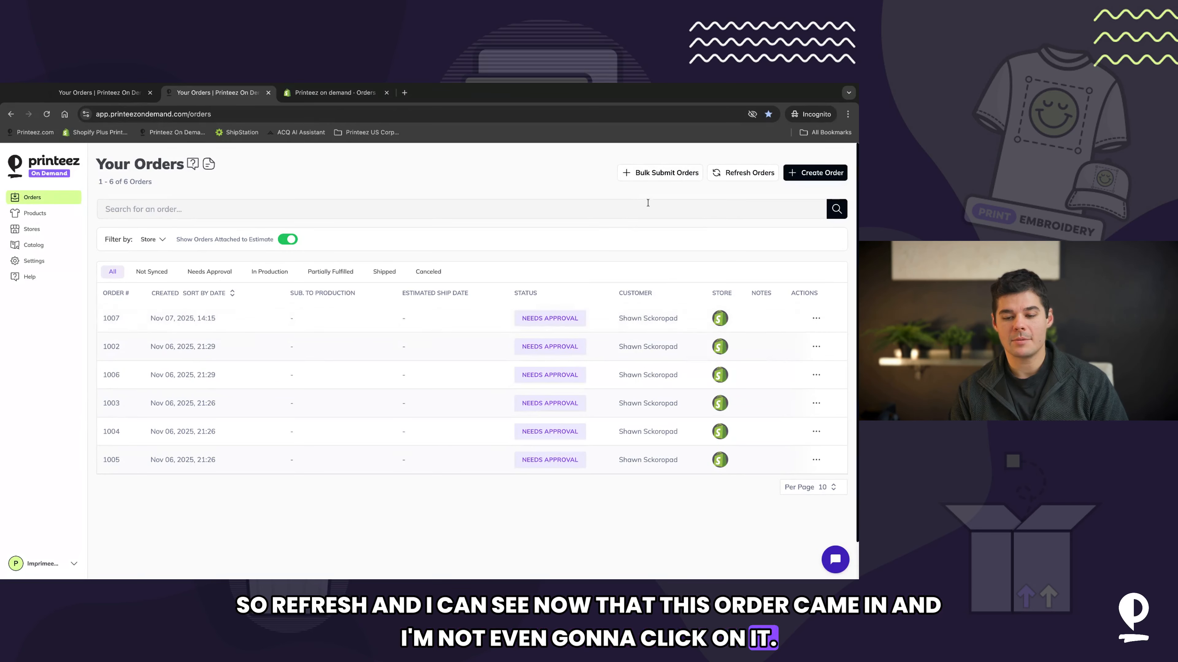
Step: Open Bulk Submit Orders to review the orders and payment summary, then go back
left_click(668, 177)
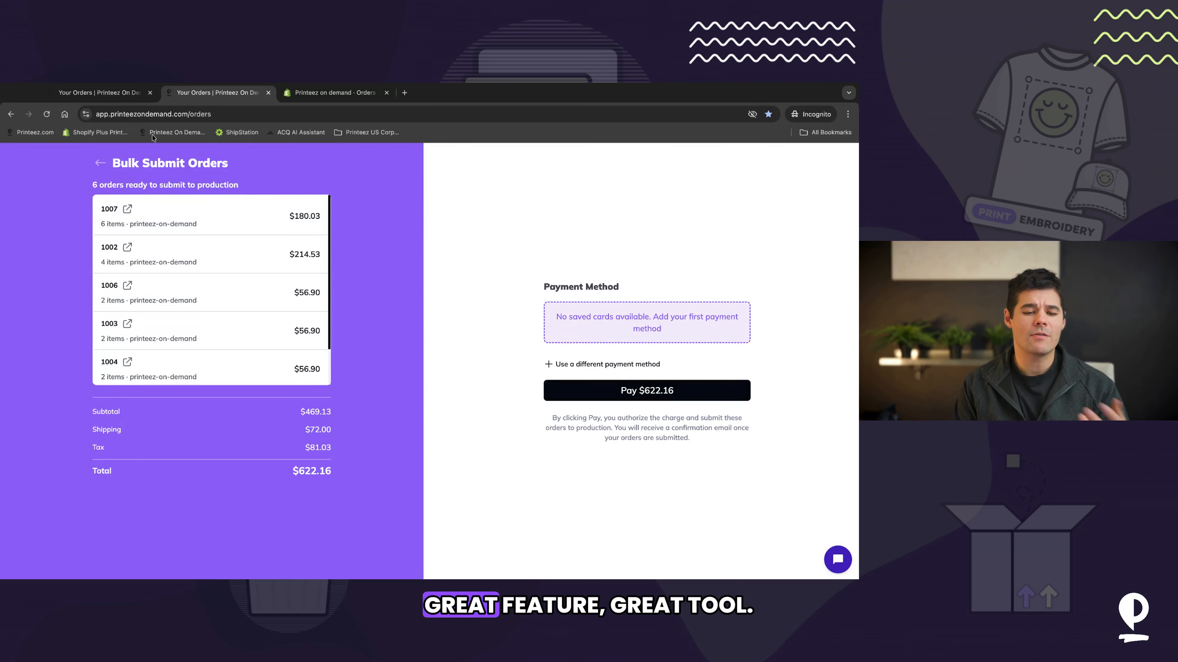
left_click(100, 163)
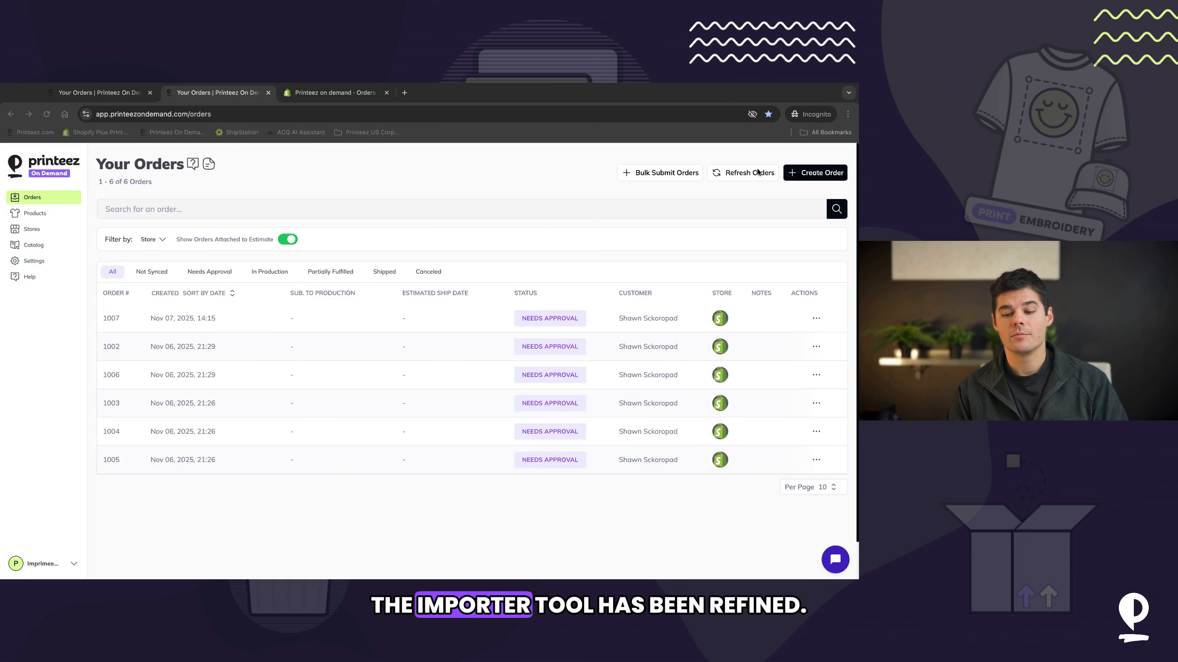
Step: Refresh the orders again and close the import summary
left_click(739, 174)
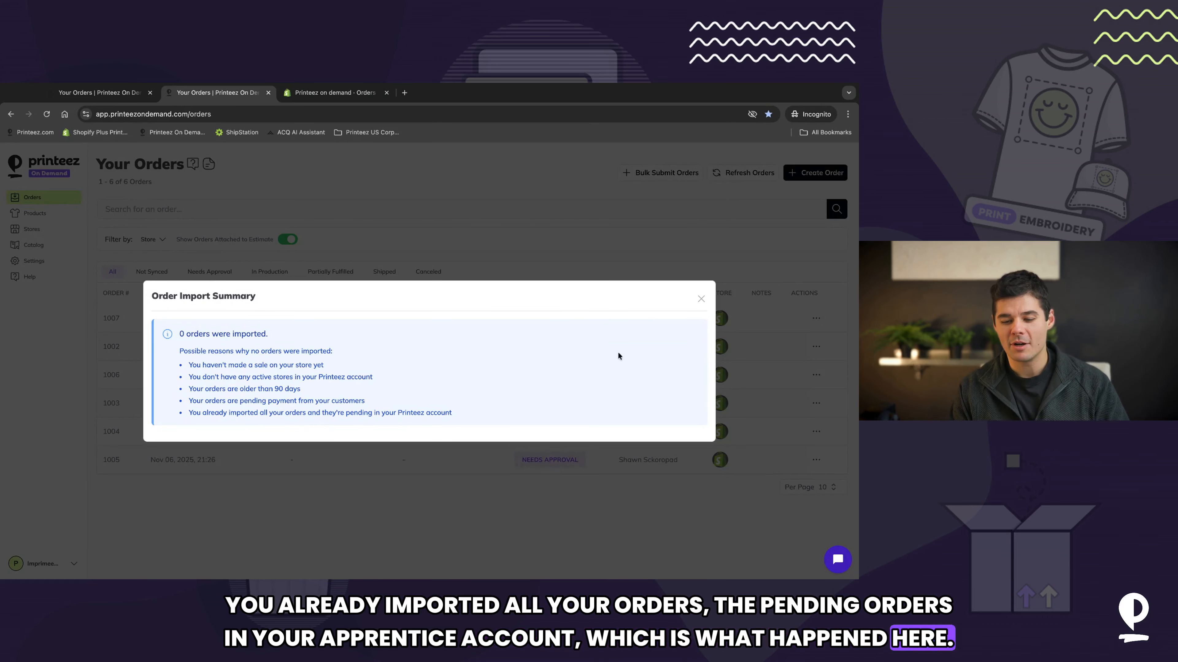
left_click(700, 299)
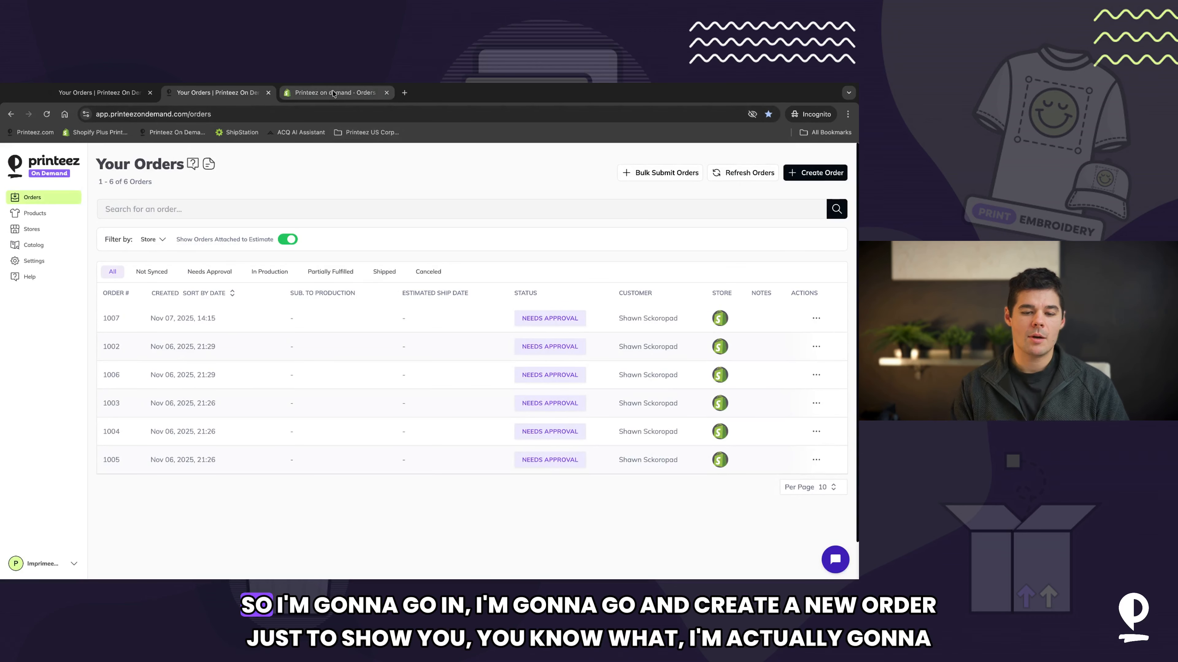
Step: Switch to the Shopify admin and duplicate order #1007 as a new draft order
left_click(333, 93)
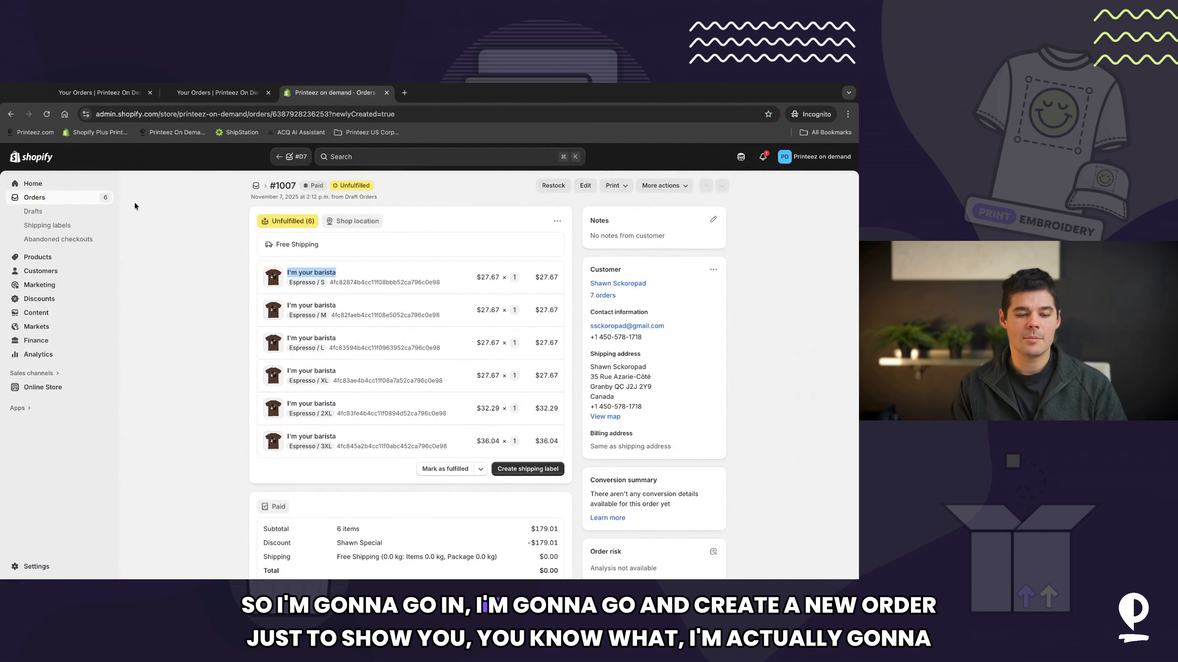
left_click(68, 200)
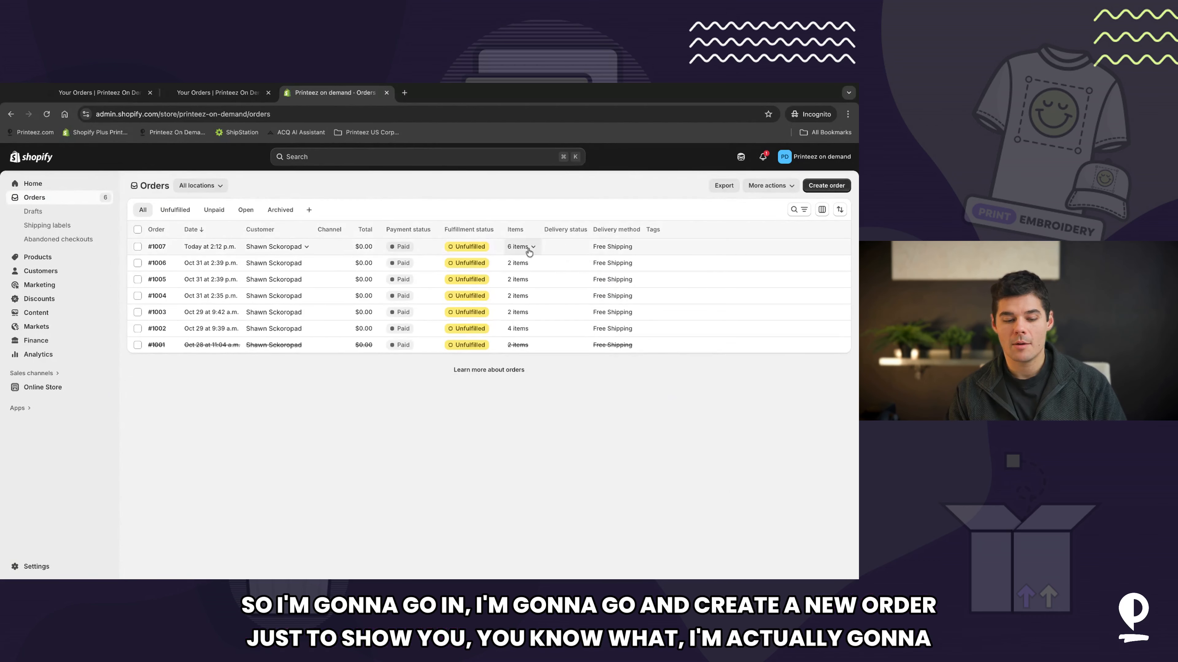
left_click(566, 246)
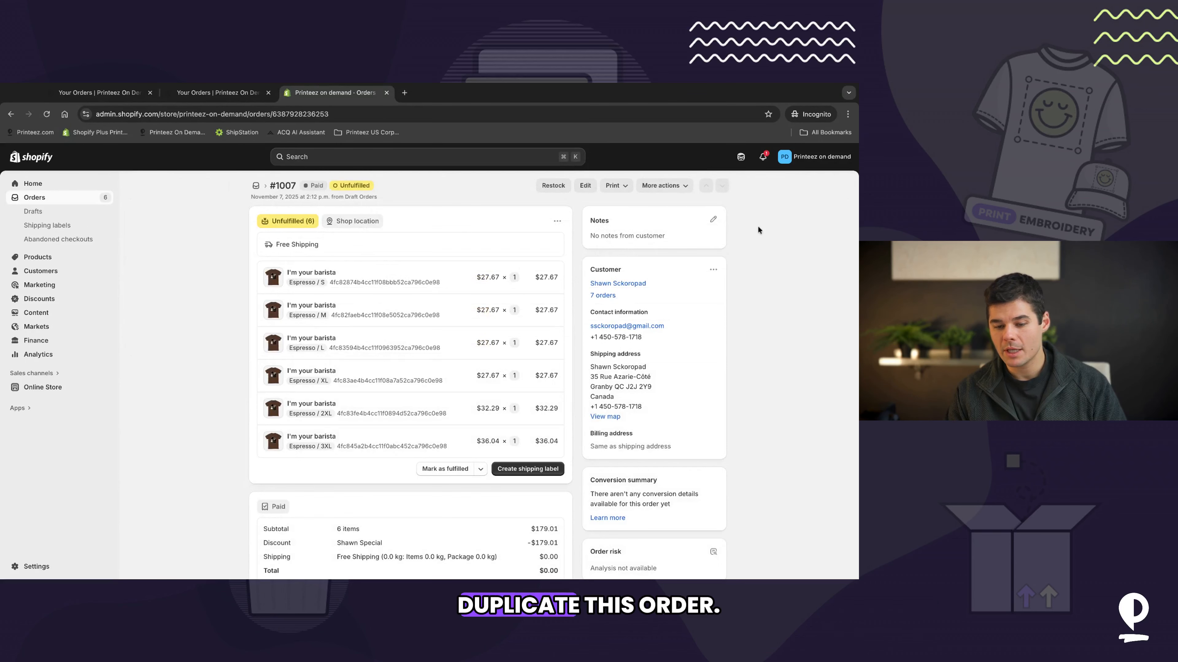
left_click(678, 188)
left_click(664, 206)
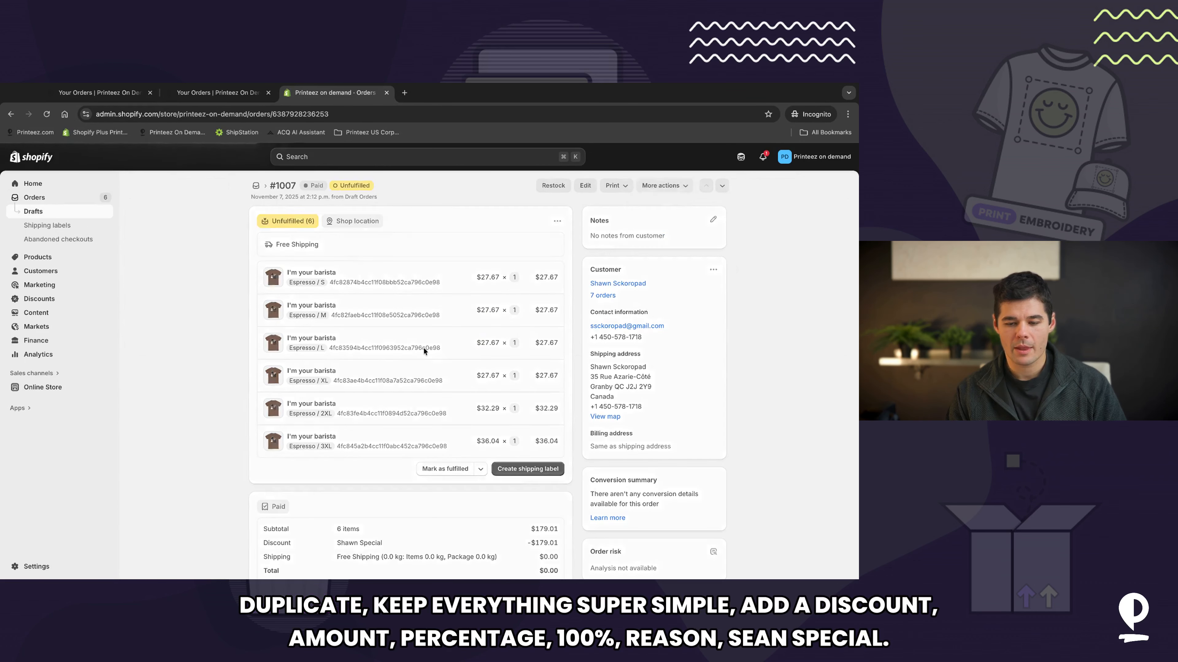
Step: Add a 100% percentage custom order discount to the draft with a special-offer reason
scroll(423, 346, "down", 5)
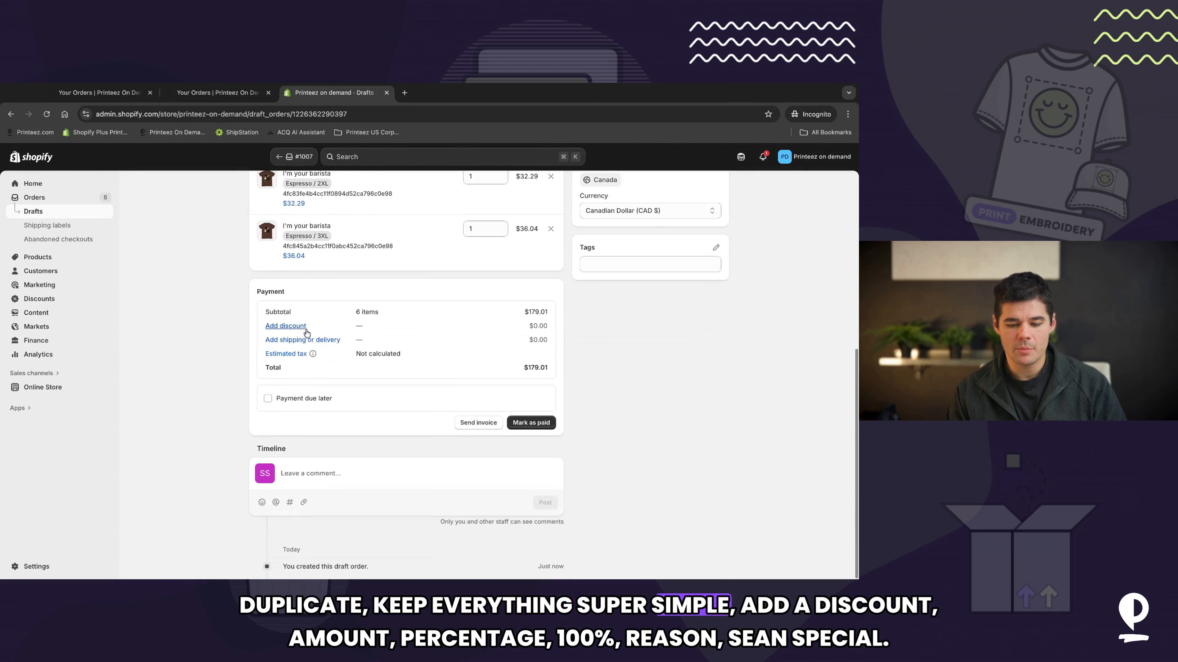
left_click(285, 326)
left_click(288, 381)
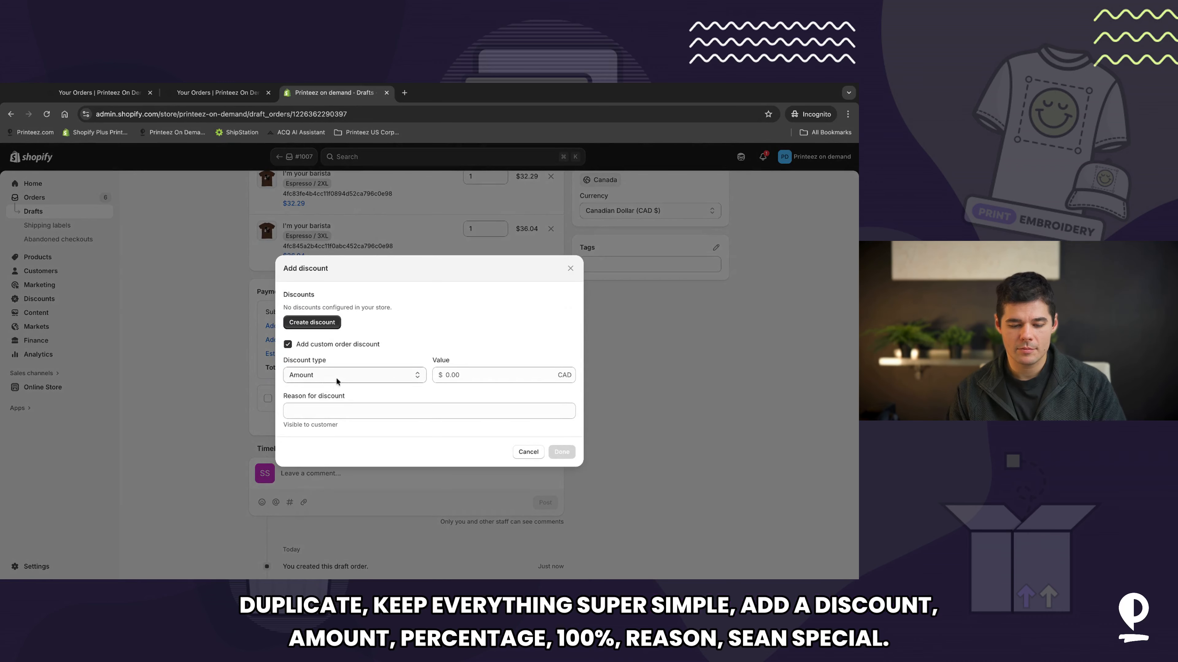
left_click(336, 377)
left_click(440, 373)
type("100")
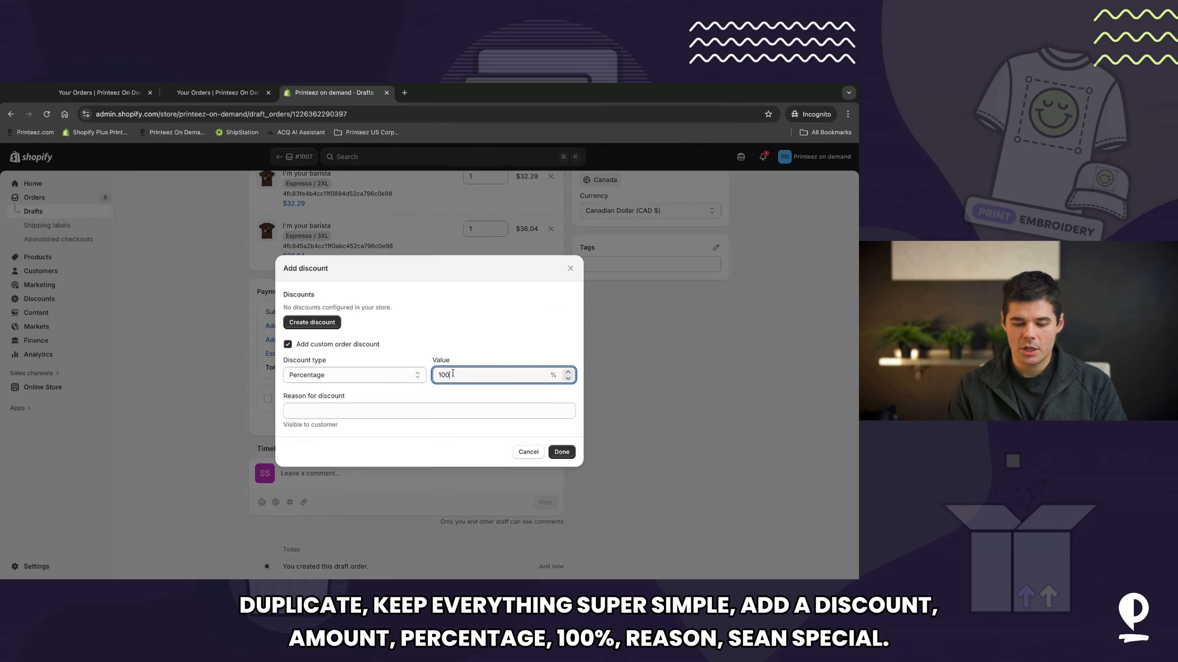
left_click(387, 409)
type("Shawn")
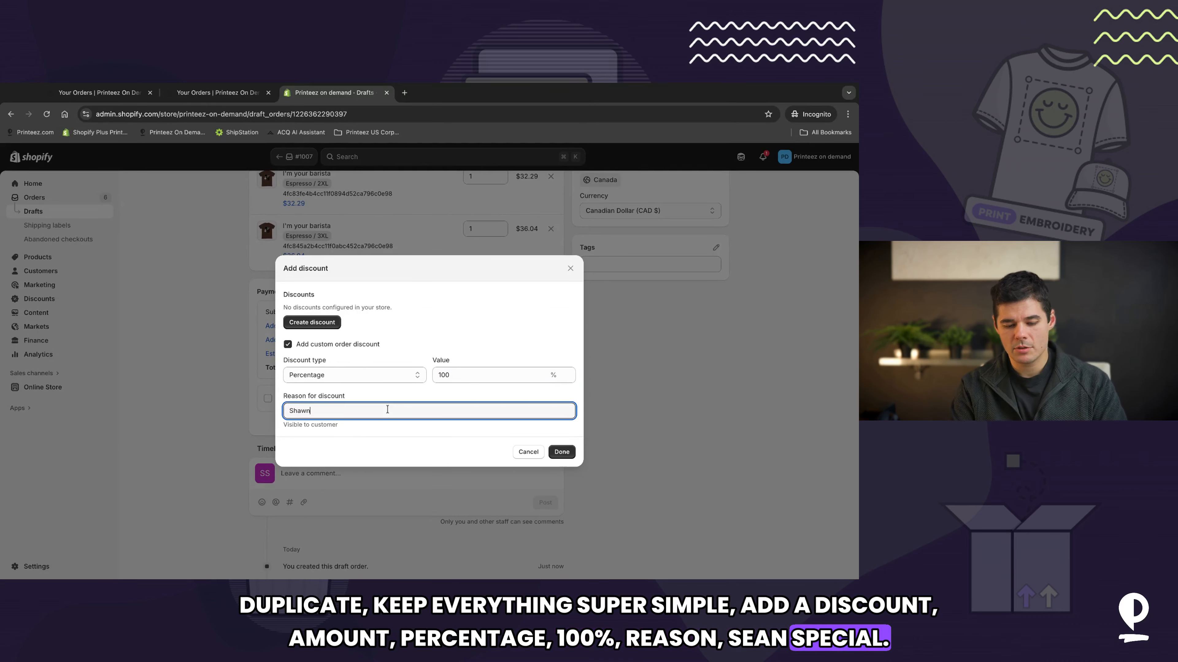
type(" Special")
key("Return")
Step: Add custom shipping named Free Shipping priced at 0 to the duplicated draft order and save the draft
left_click(283, 352)
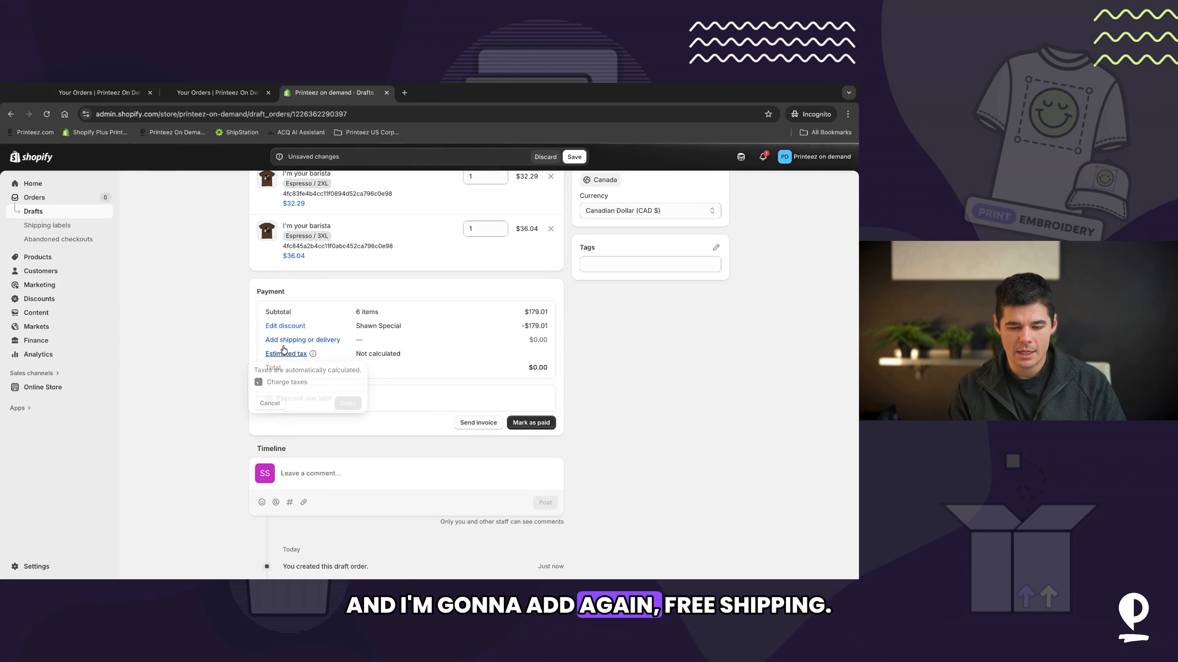
left_click(285, 341)
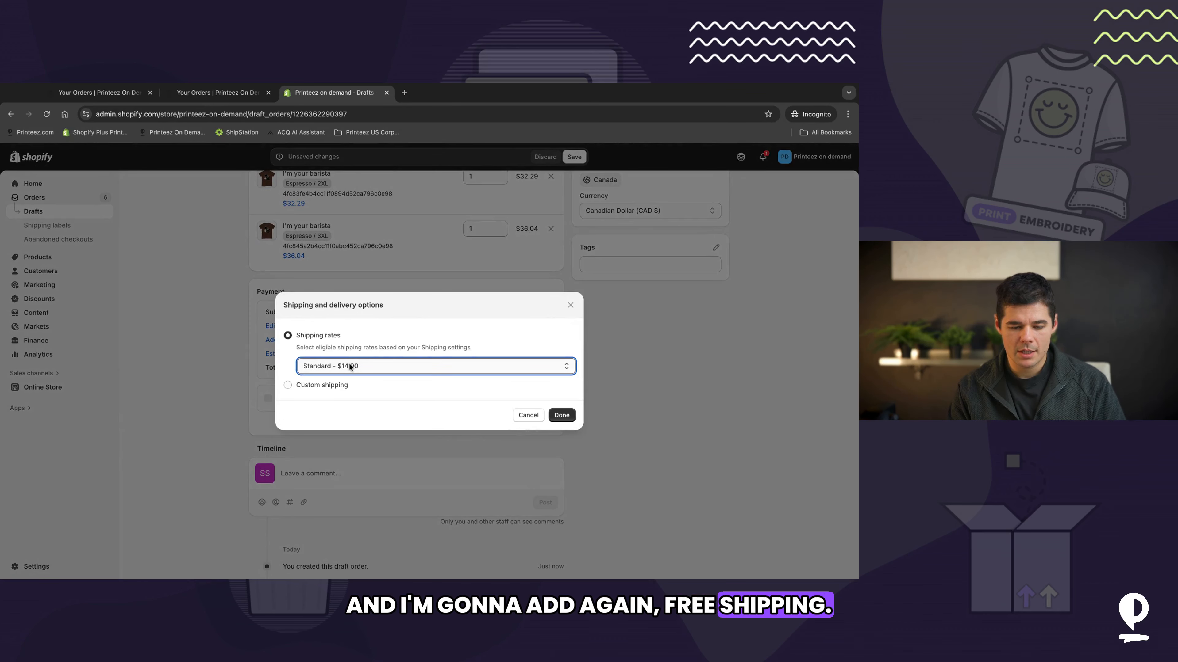
left_click(287, 385)
type("Free Shipping")
left_click(473, 388)
type("0")
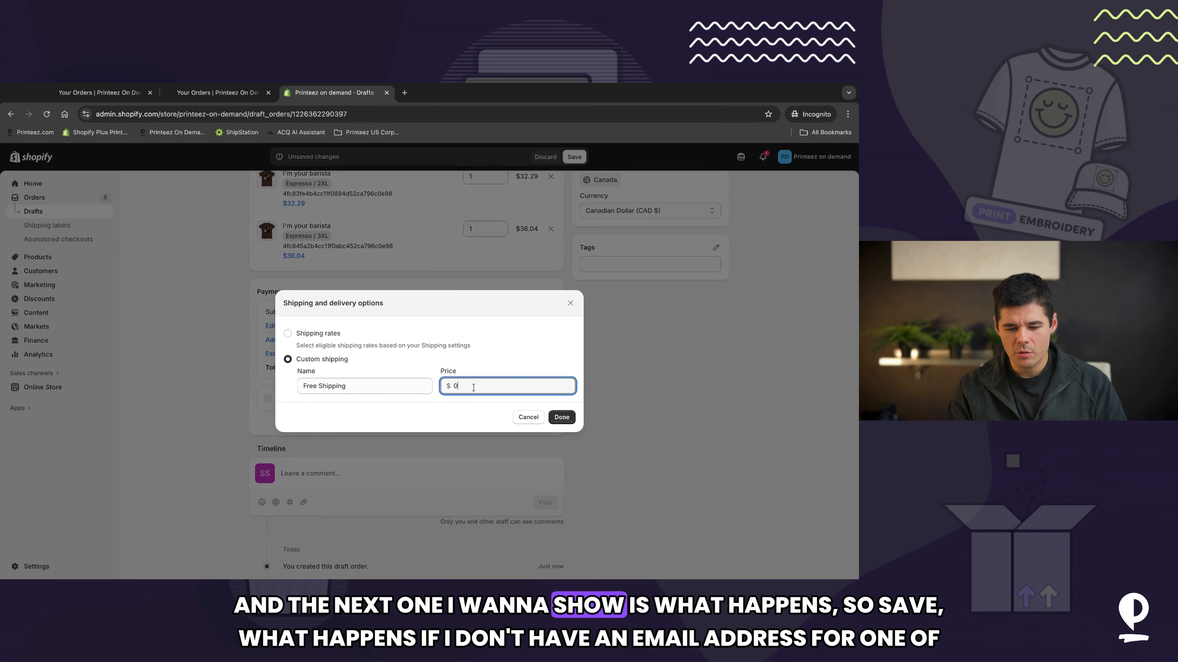
left_click(566, 419)
scroll(532, 261, "up", 10)
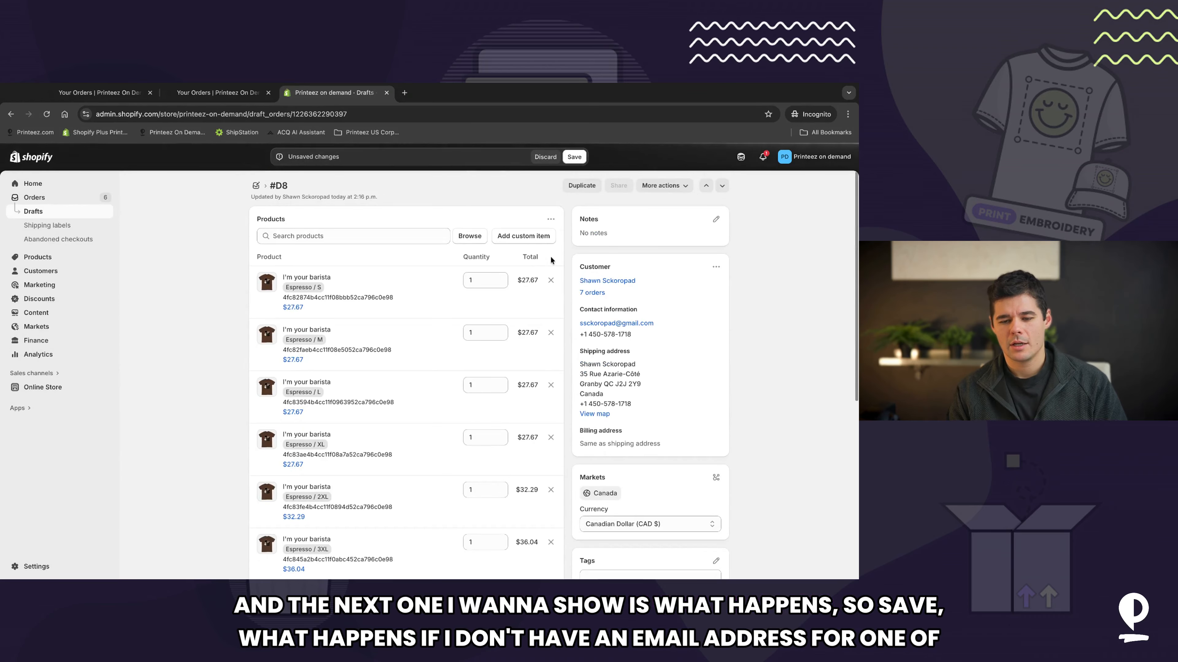
left_click(574, 157)
scroll(662, 368, "down", 6)
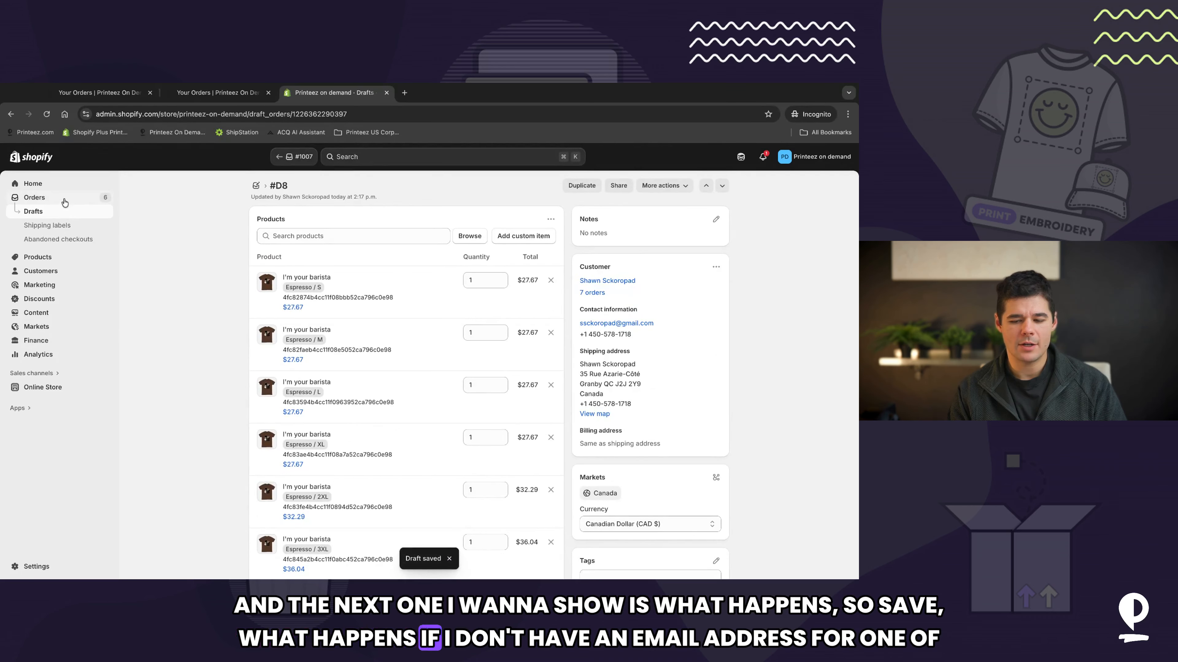
Step: Start a new order and add all variants of the I'm your barista product to it
left_click(58, 201)
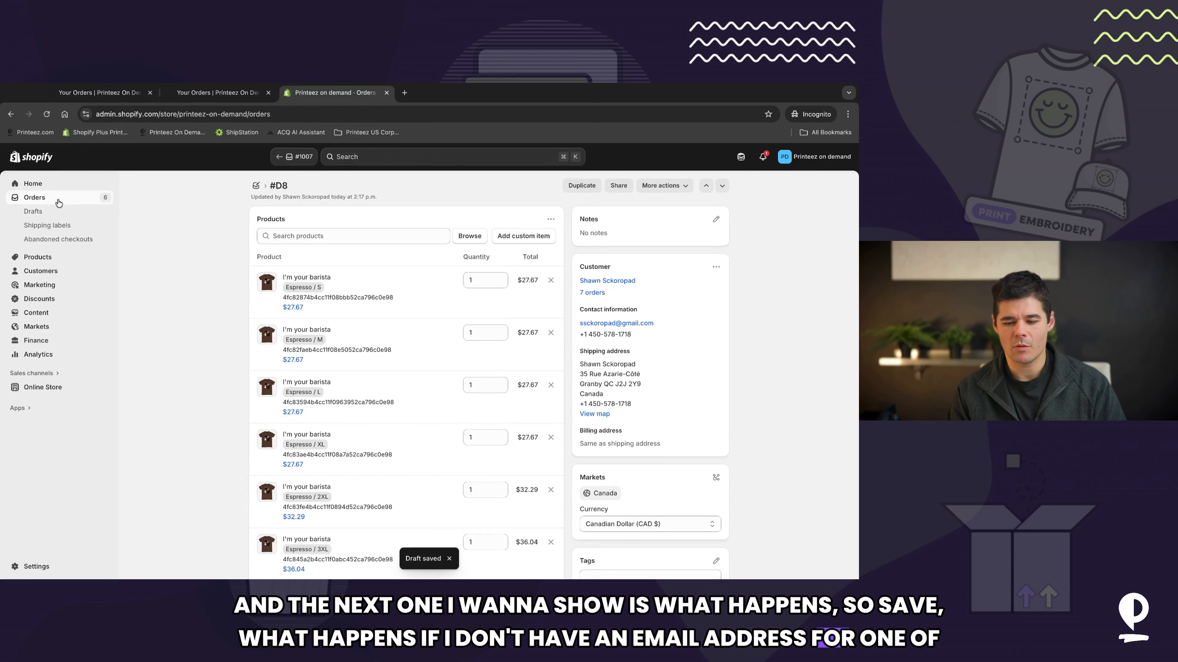
left_click(827, 186)
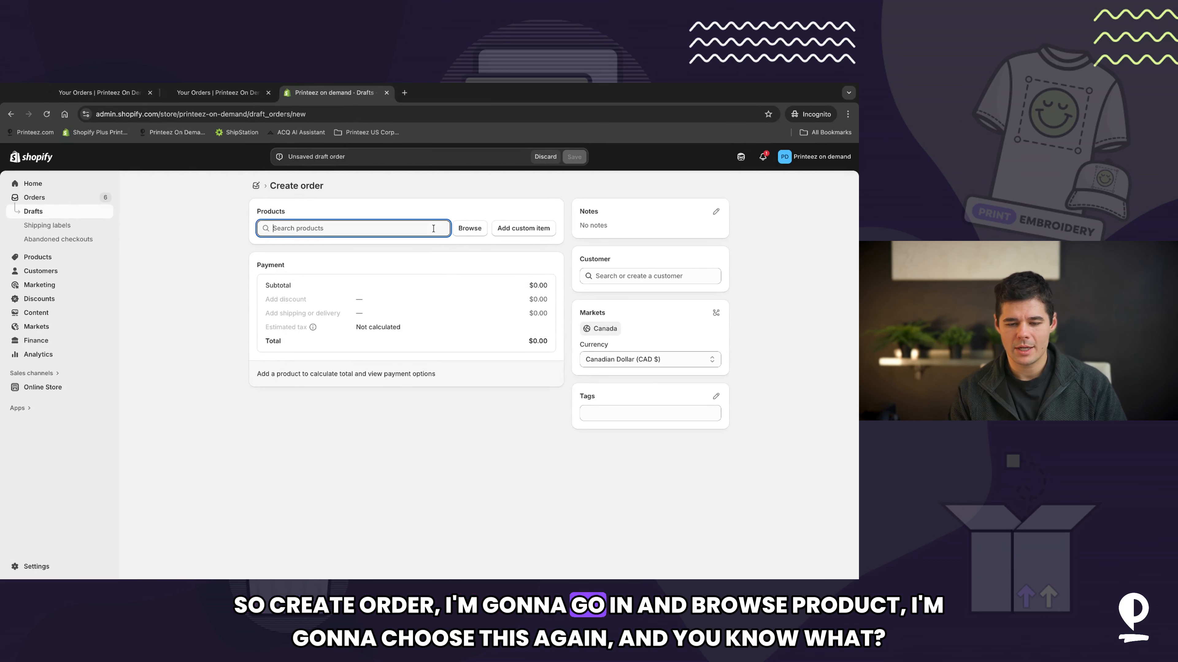
left_click(469, 227)
left_click(464, 311)
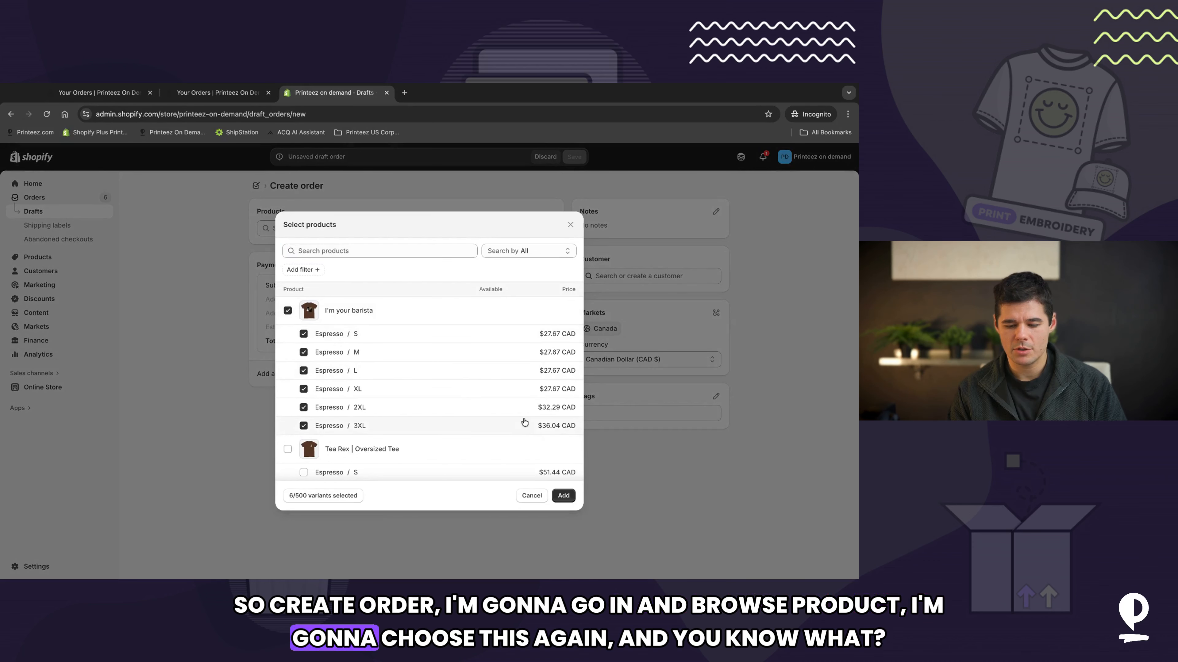
left_click(561, 497)
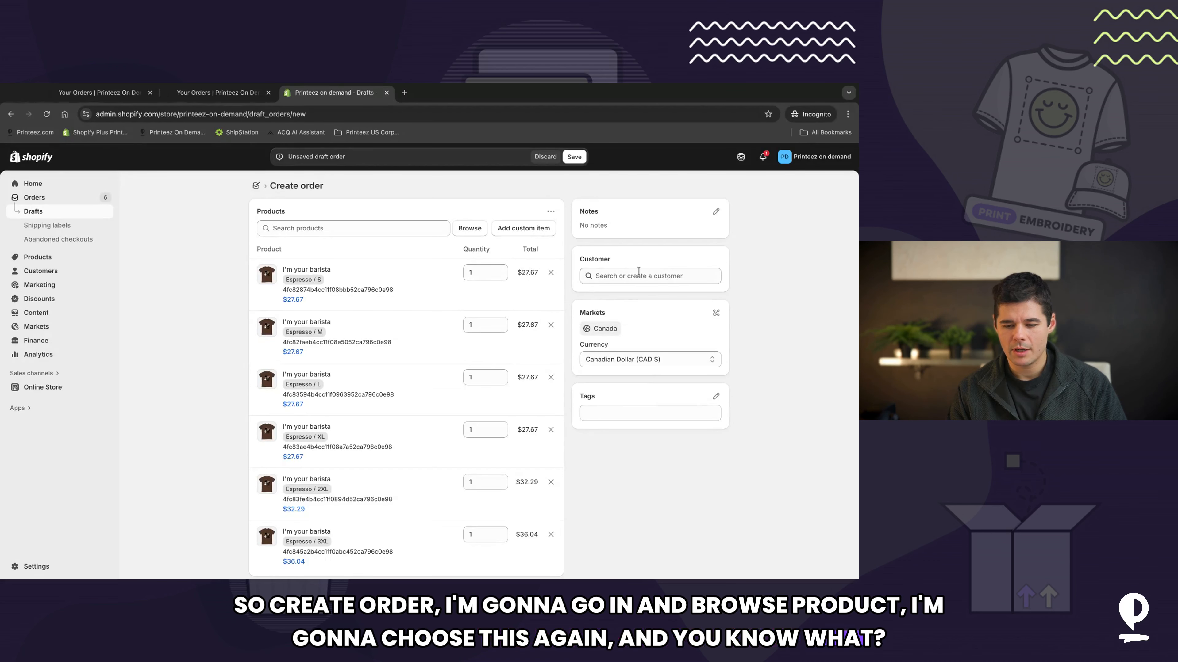
Step: Add custom shipping named Free Shipping priced at 0 to the new order
scroll(631, 302, "down", 4)
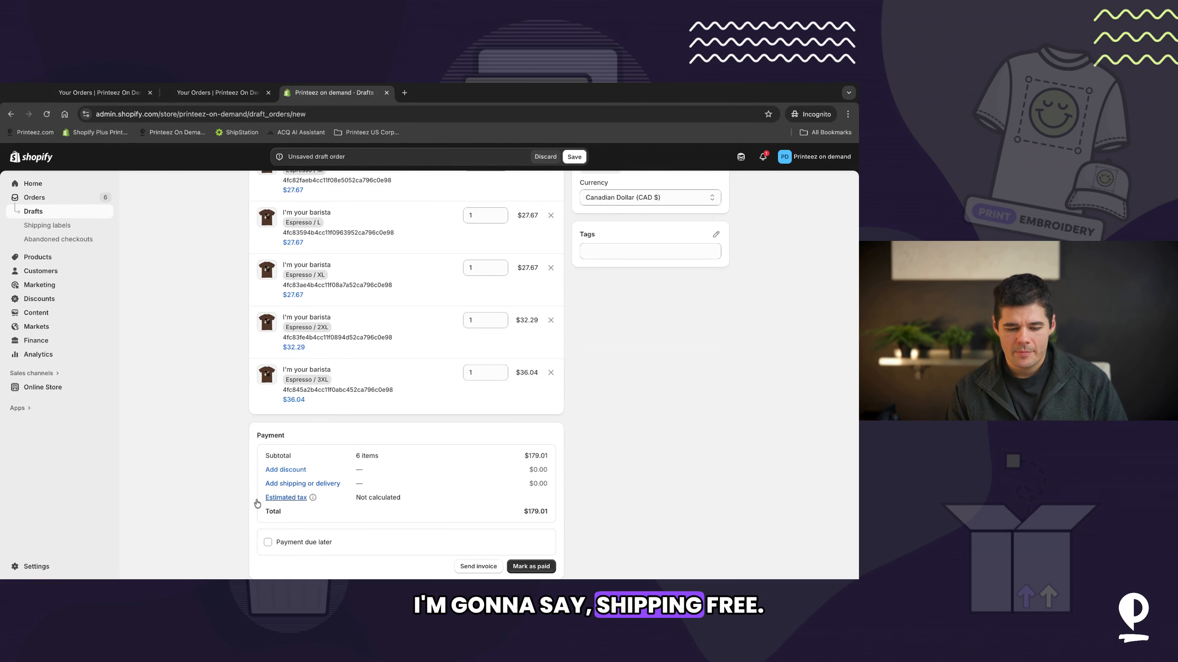
left_click(284, 483)
left_click(341, 387)
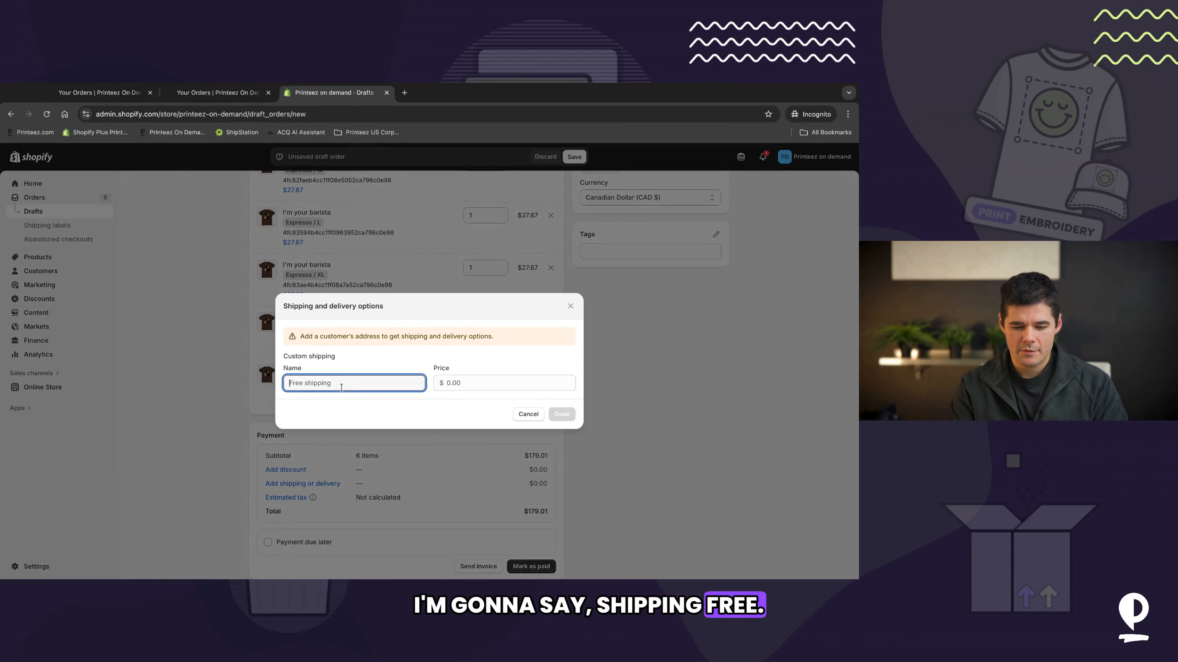
type("Free Shippin")
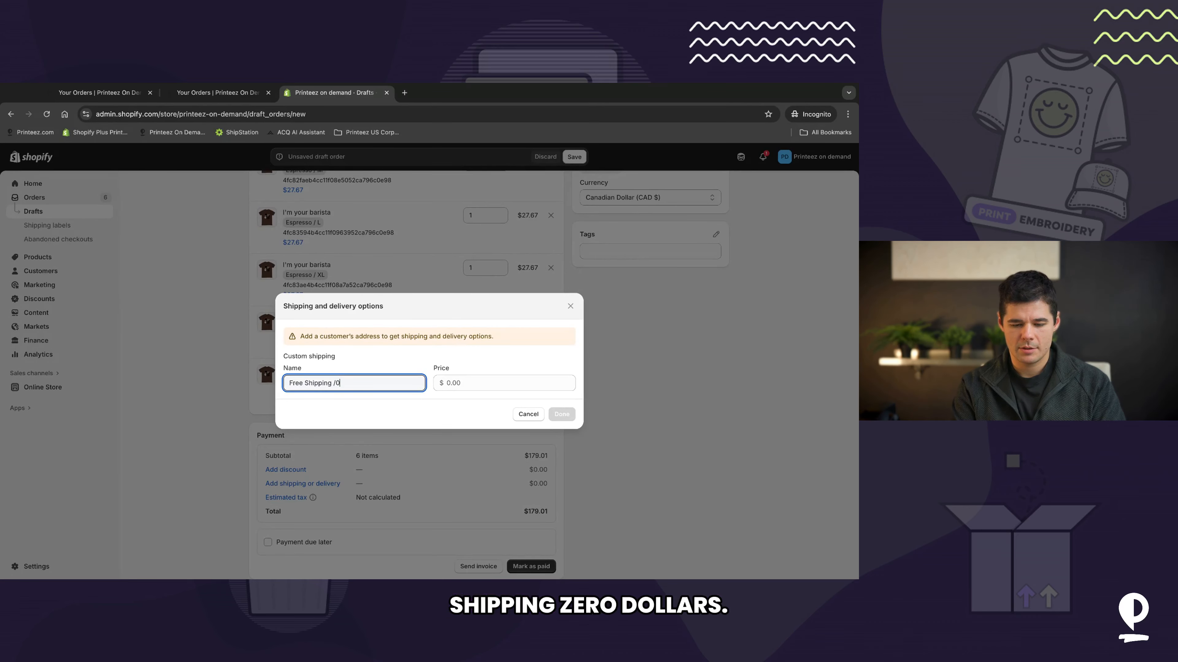
type("g /")
key("BackSpace")
key("Tab")
type("0")
left_click(558, 417)
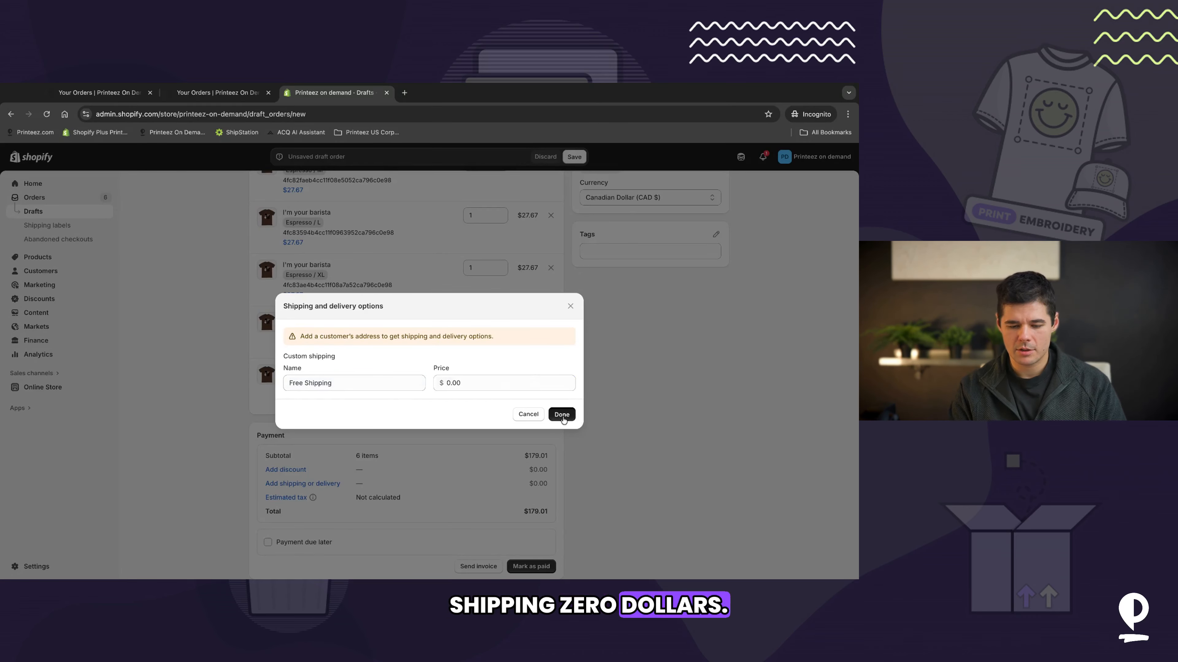
Step: Apply a 100% percentage custom order discount to the new order without a reason
left_click(284, 470)
left_click(468, 373)
type("1")
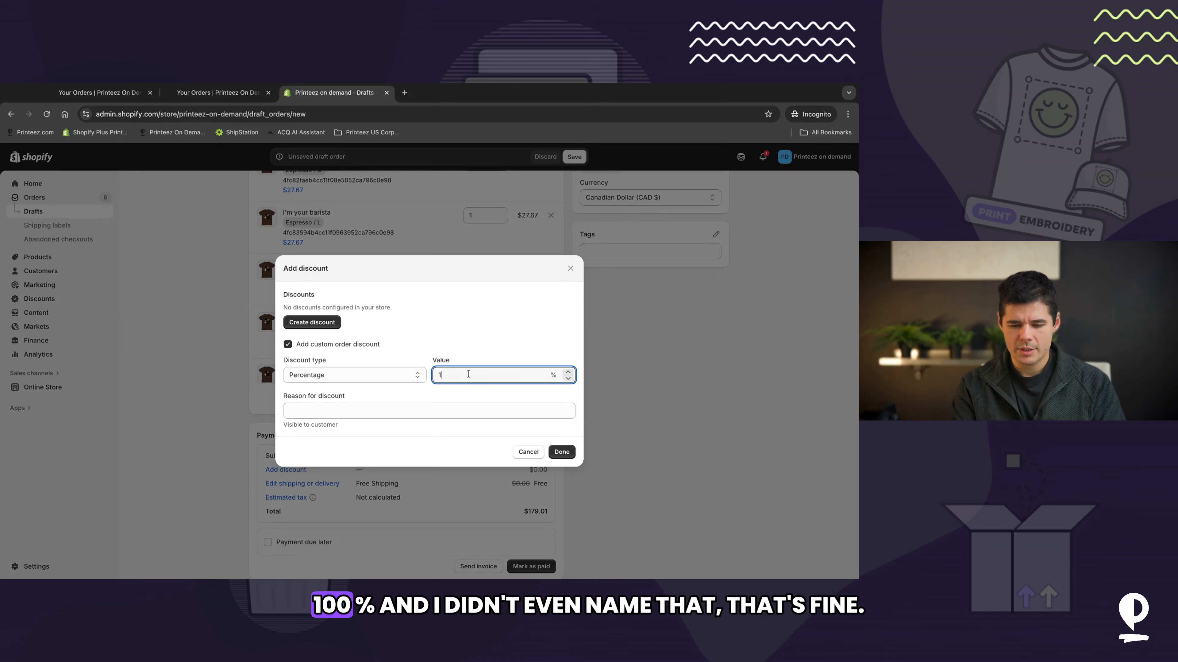
type("00")
key("Return")
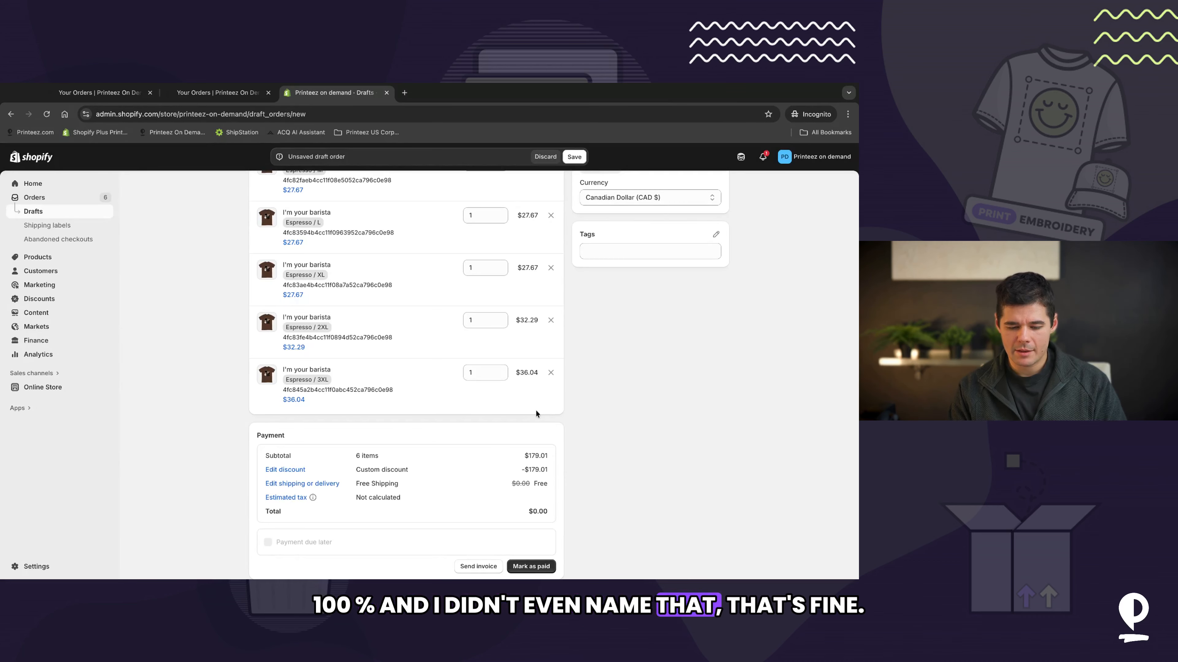
Step: Save the draft without any customer and mark it as paid to create the order
scroll(424, 386, "up", 4)
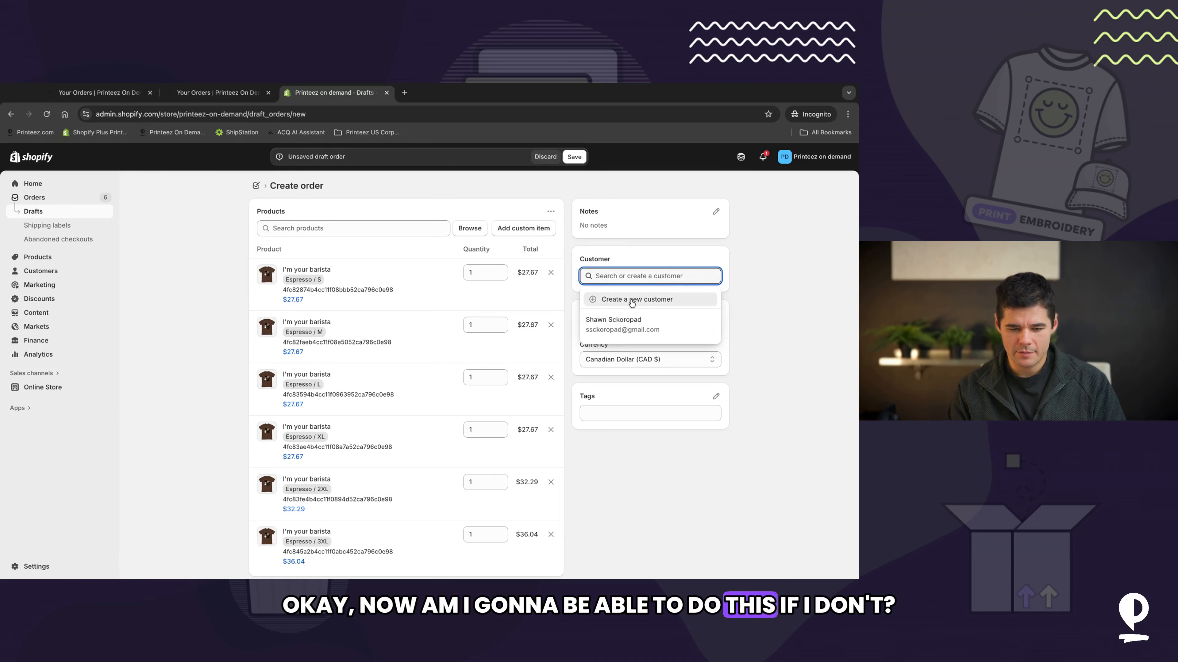
left_click(574, 156)
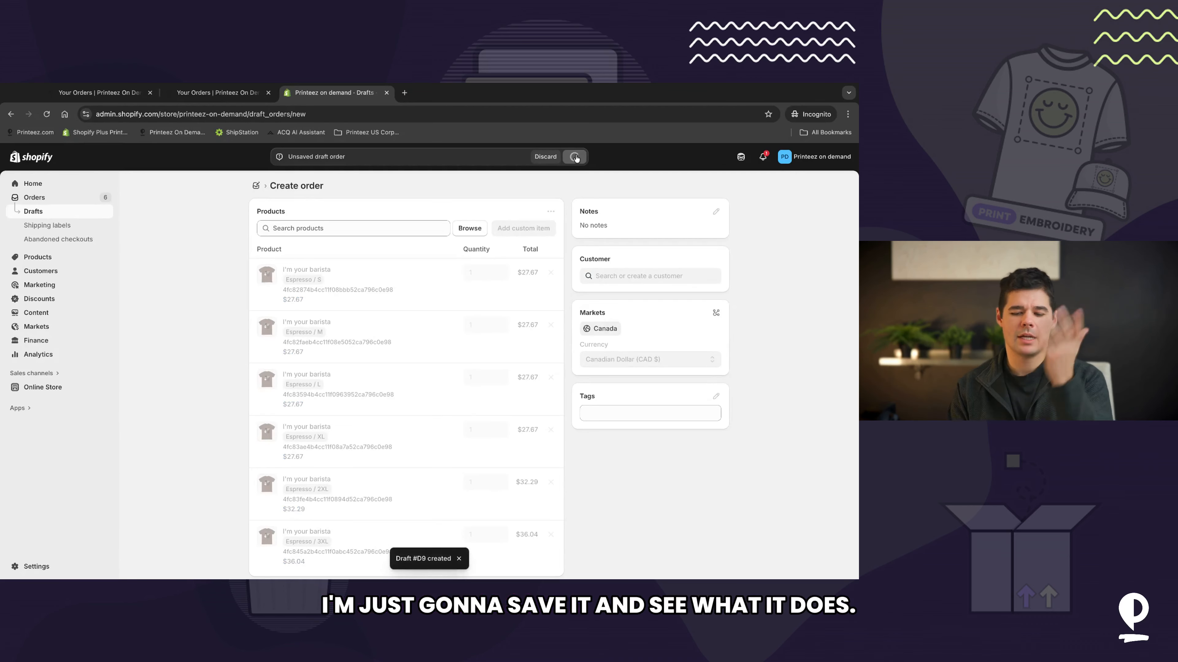
scroll(626, 389, "down", 5)
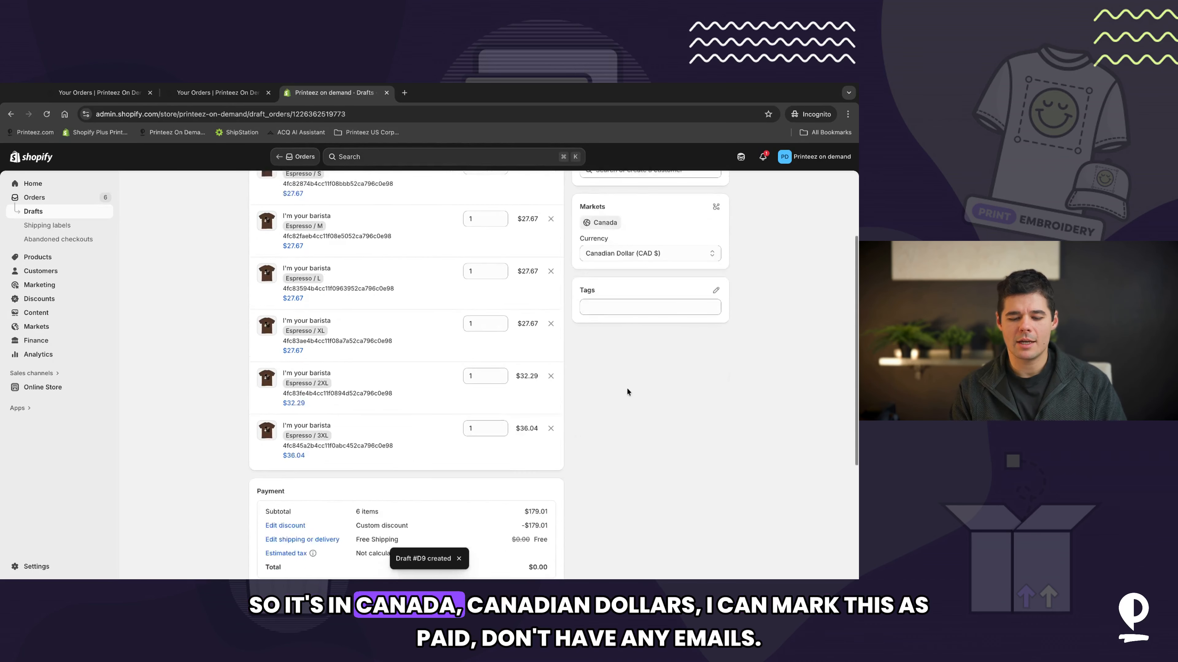
left_click(531, 474)
left_click(543, 388)
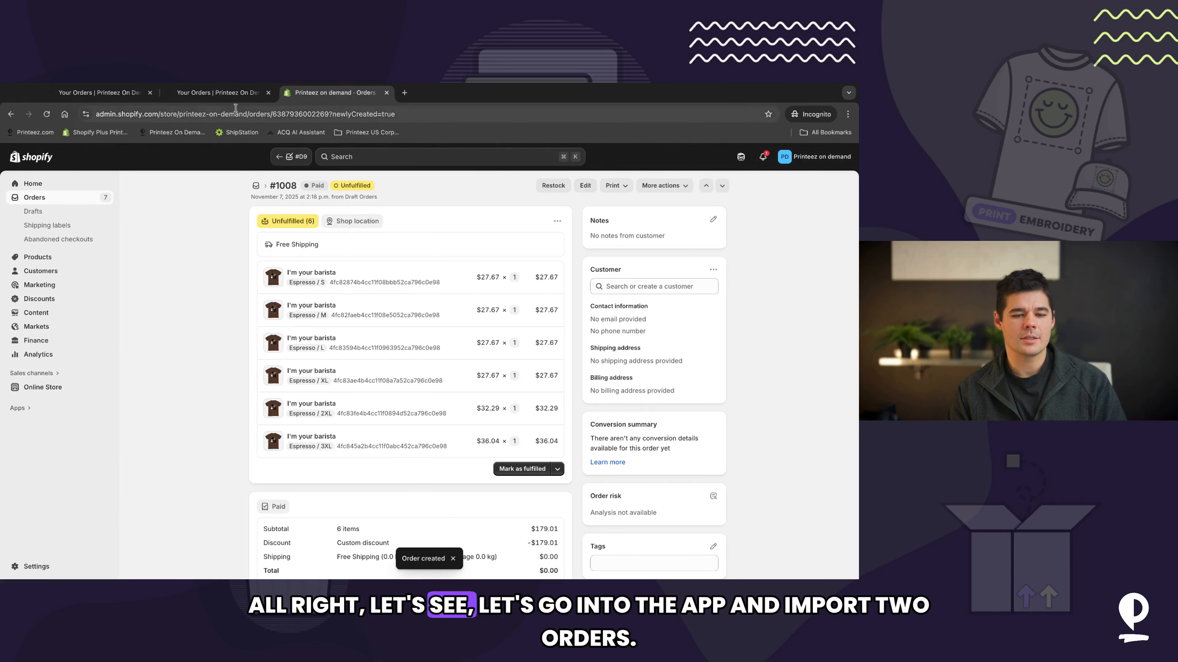
Step: Switch to the Printeez app, refresh orders, and close the import summary
left_click(229, 93)
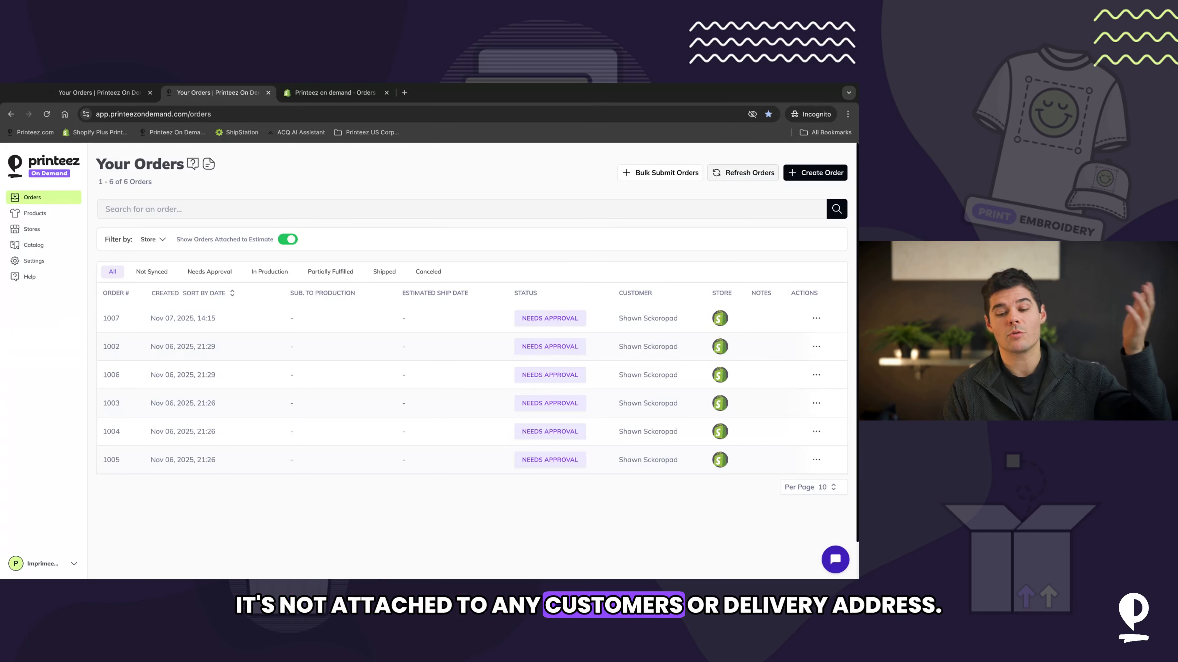
left_click(742, 172)
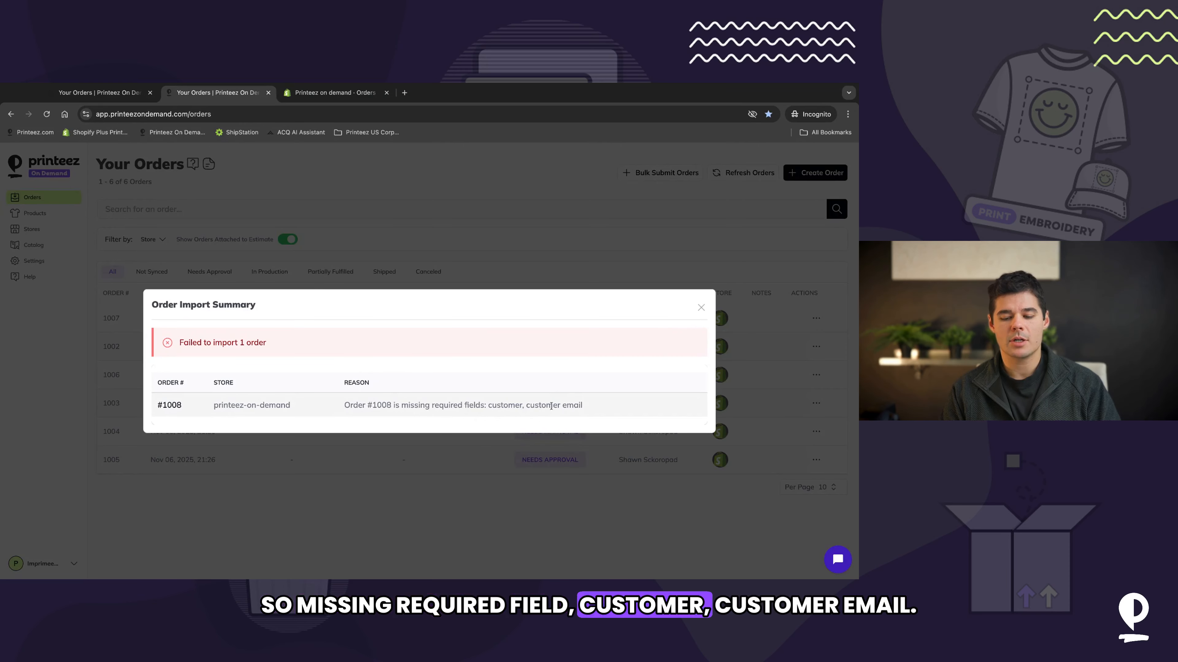
left_click(701, 308)
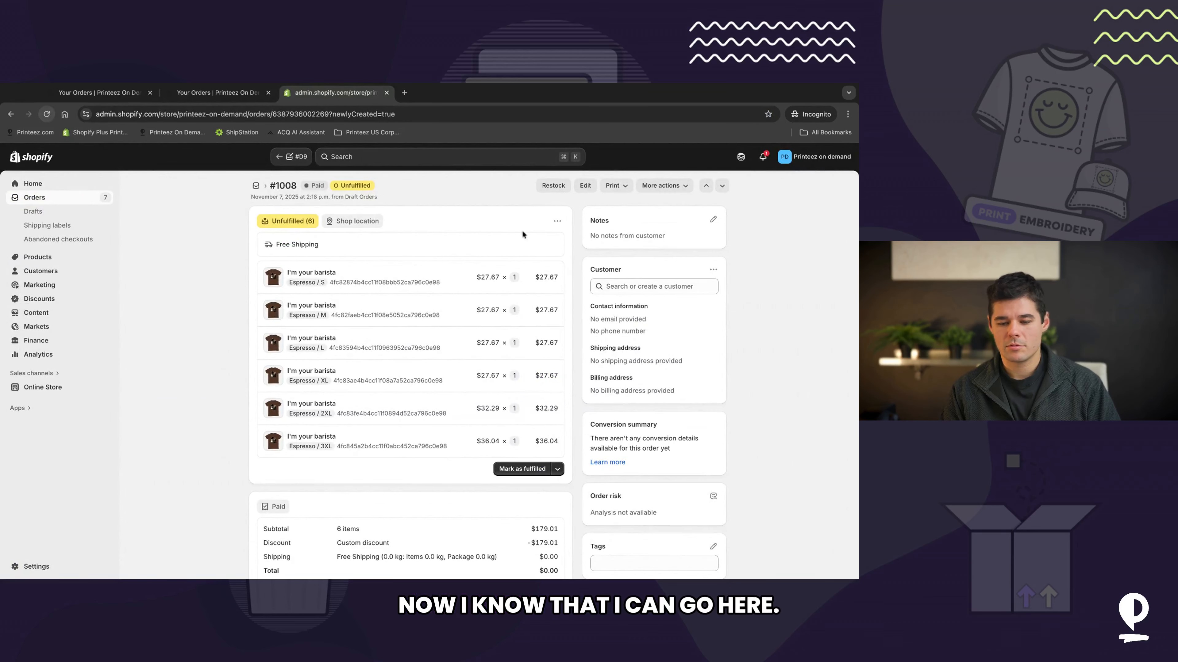
Step: Assign the existing customer to the new paid order and return to the orders list
left_click(641, 286)
left_click(618, 330)
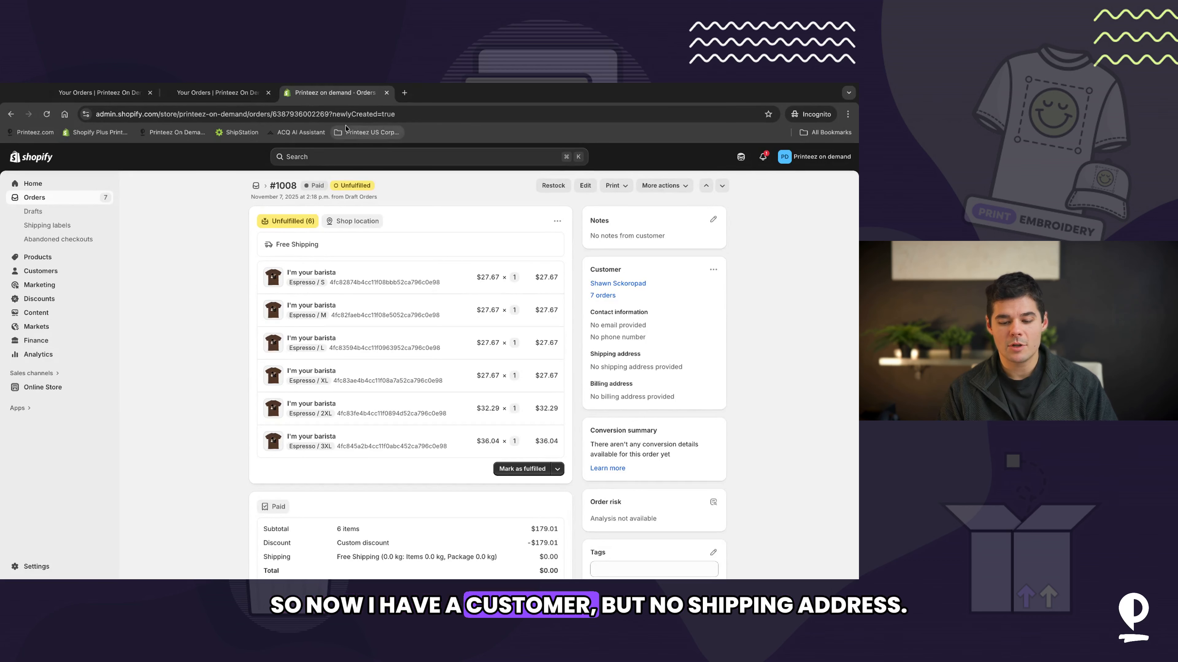
left_click(105, 197)
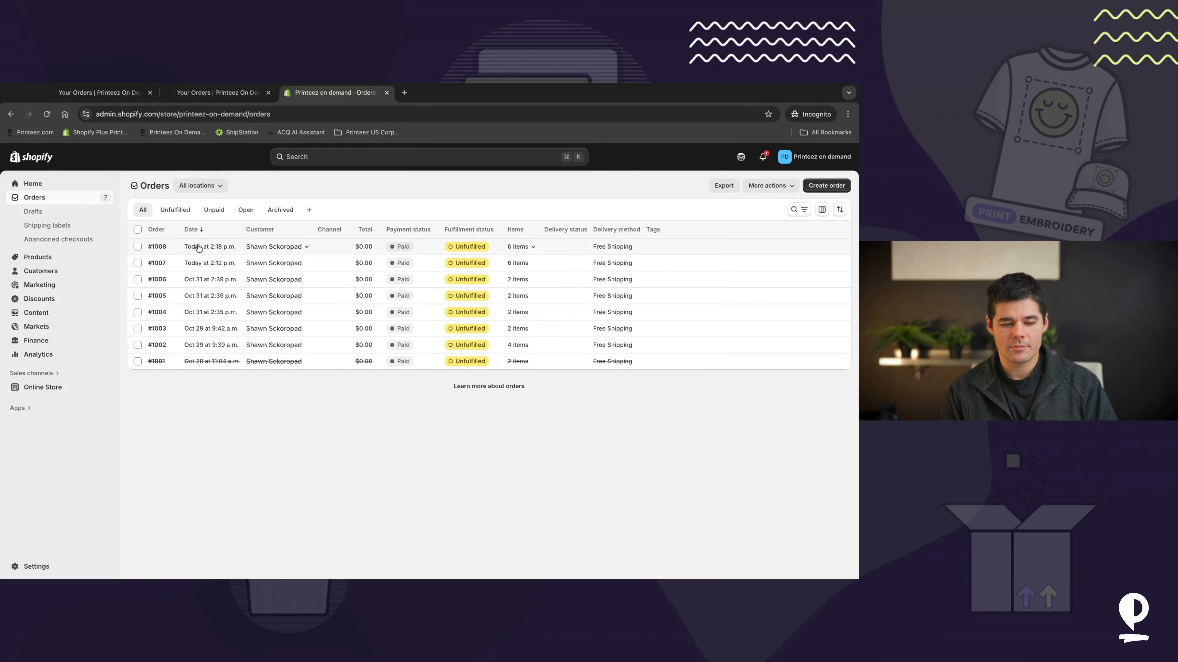
left_click(199, 251)
Step: Refresh orders in the Printeez app again and copy the failed order's number from the import summary
left_click(209, 95)
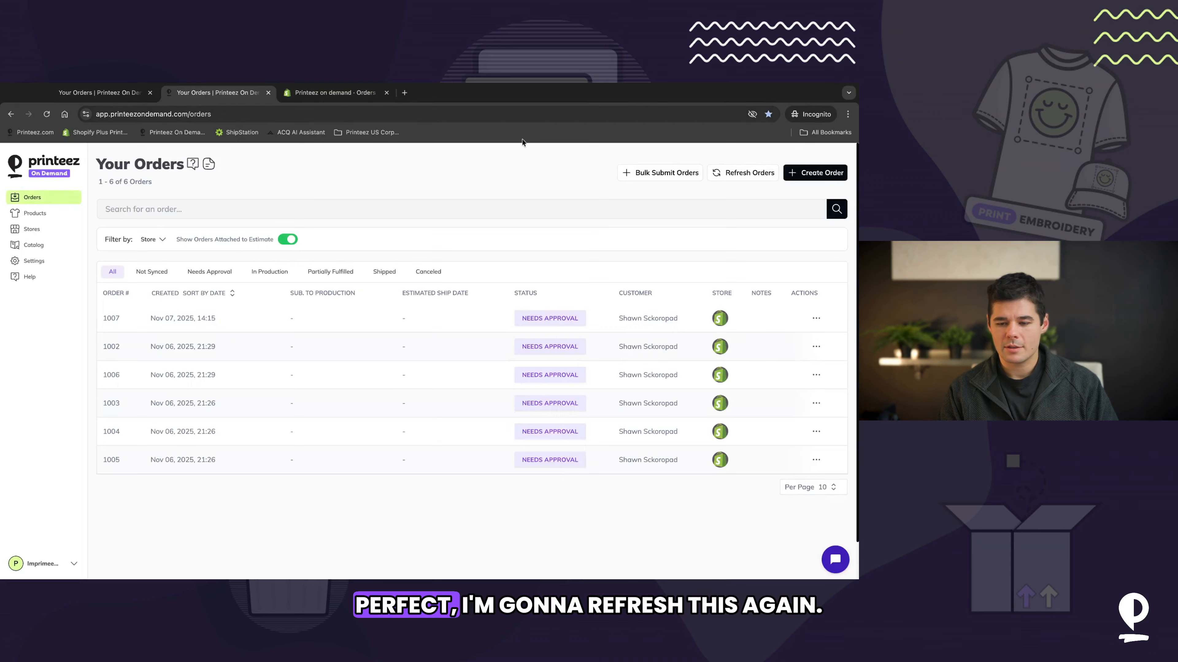
left_click(749, 174)
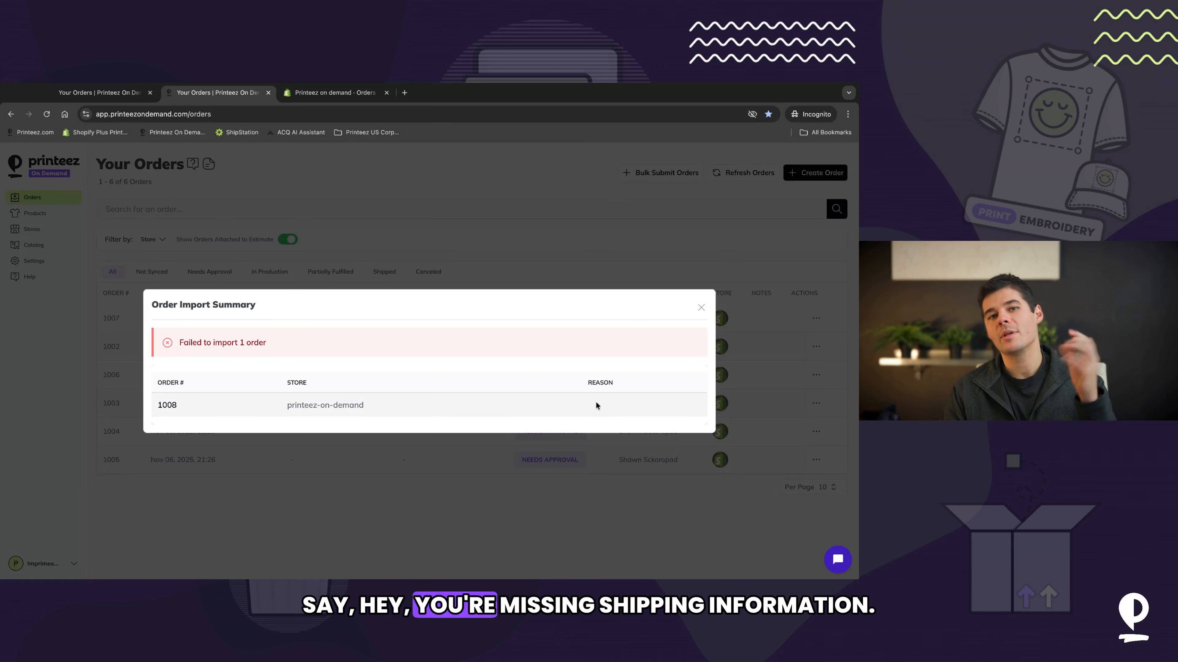
double_click(167, 406)
key("super+c")
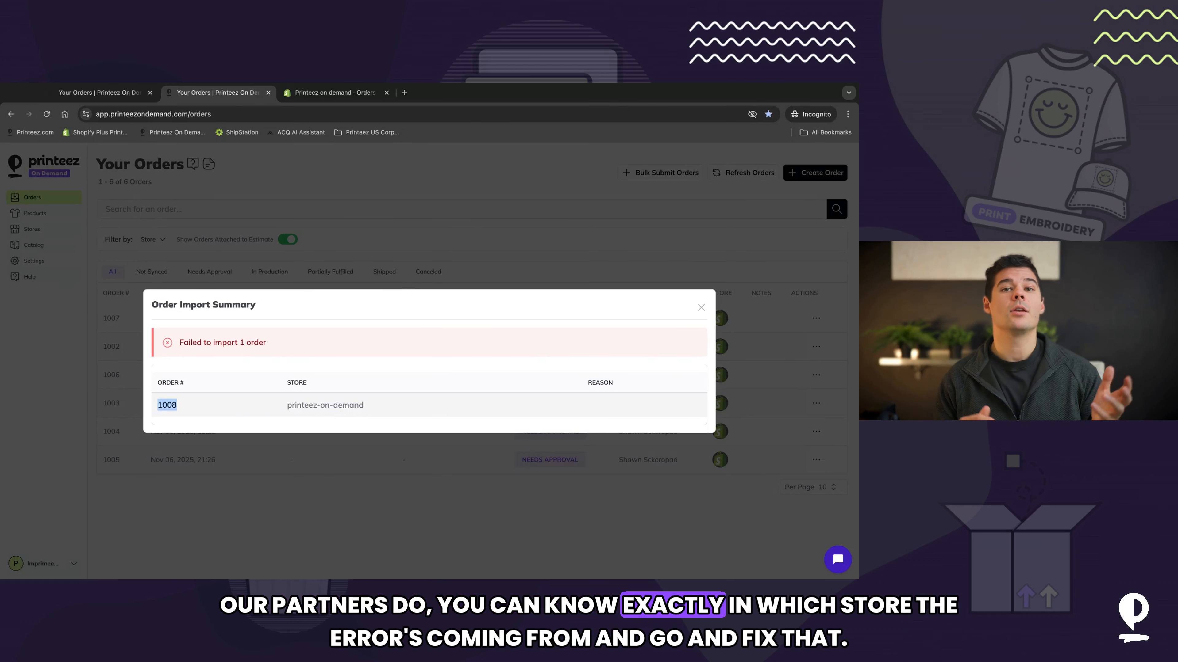
Step: Search the Shopify admin for the copied order number and open that order
left_click(337, 94)
left_click(326, 158)
key("super+v")
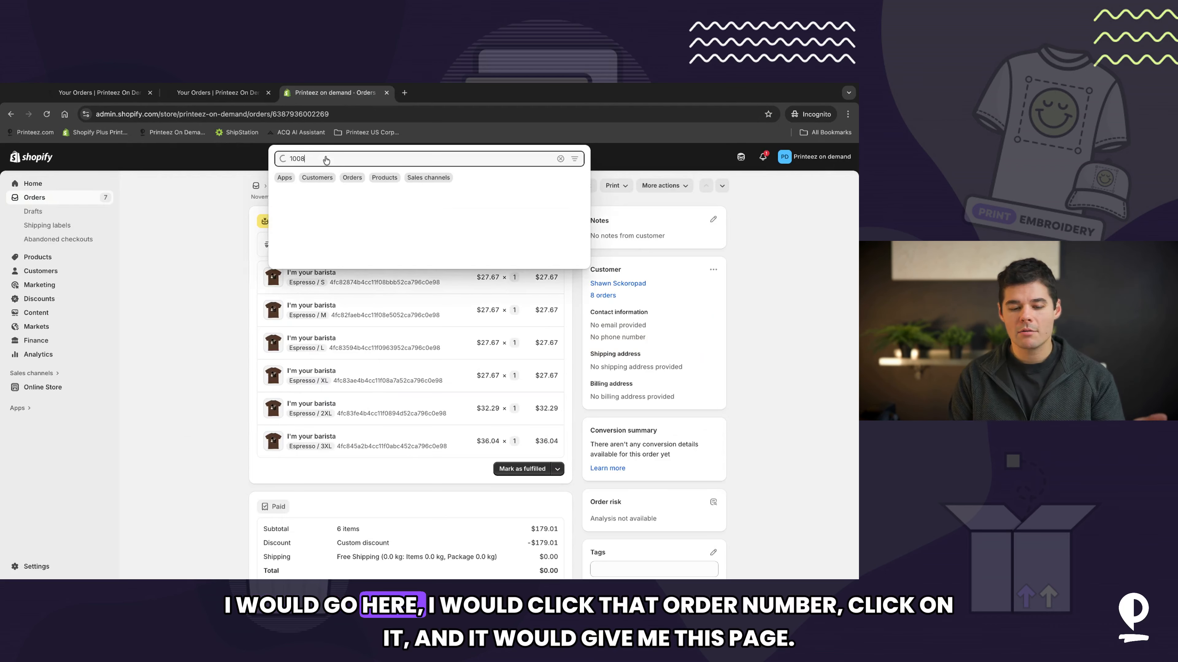
left_click(392, 195)
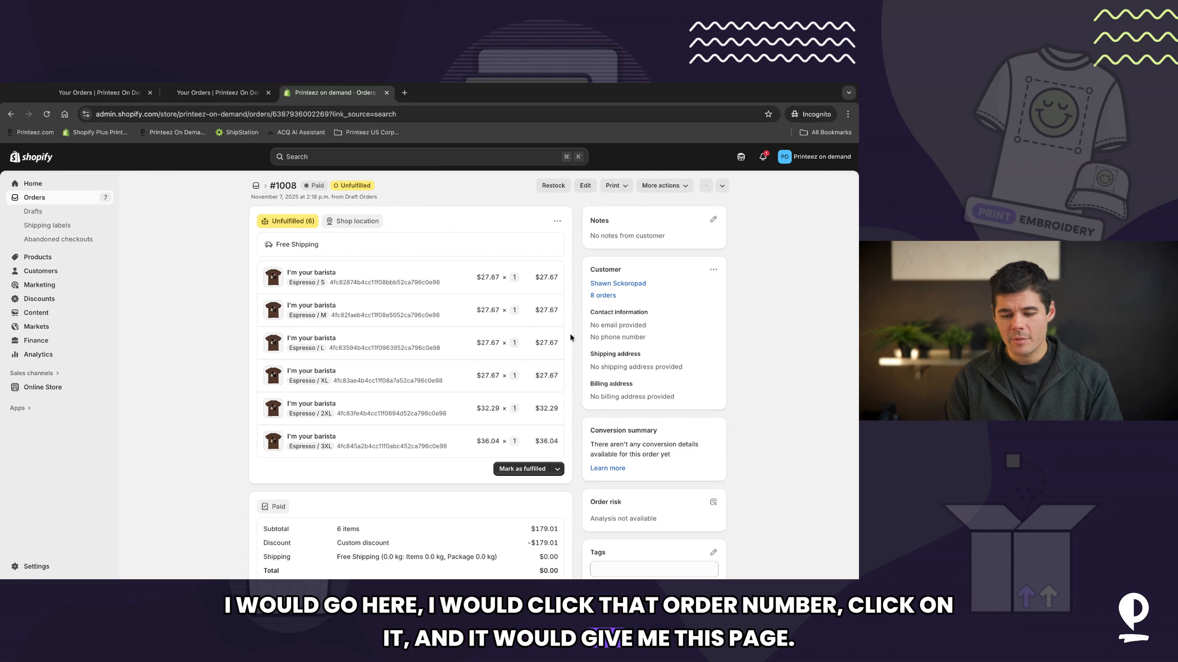
Step: Set the order's shipping address to the customer's saved address and save it
left_click(713, 269)
left_click(710, 305)
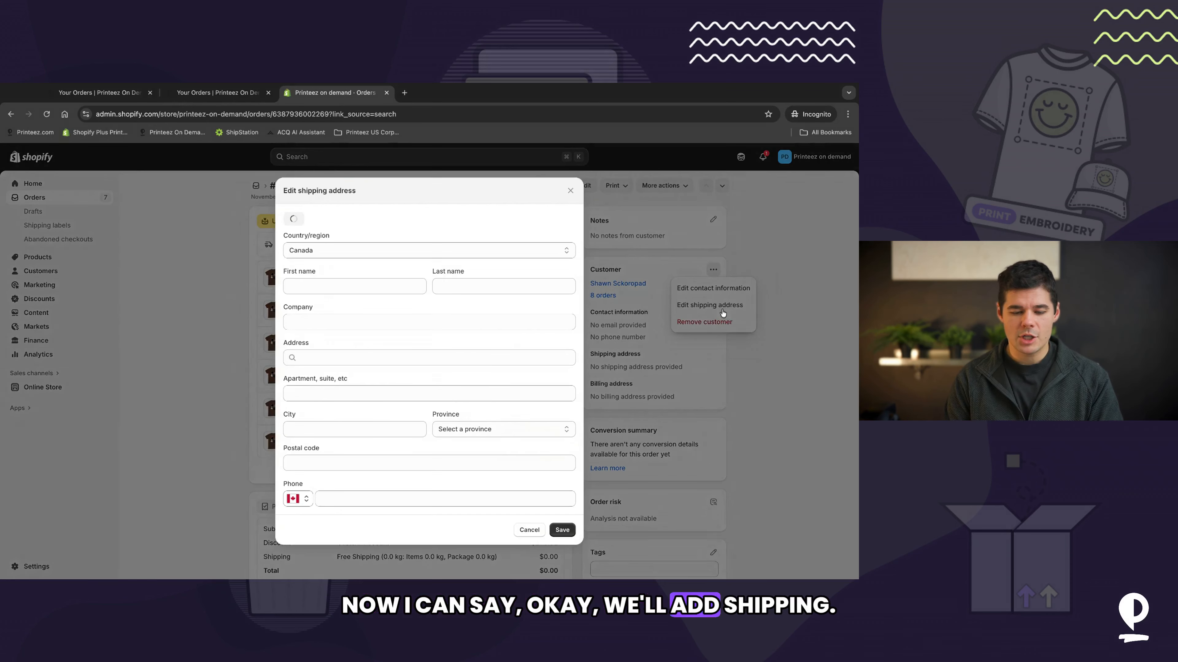
left_click(294, 219)
left_click(297, 246)
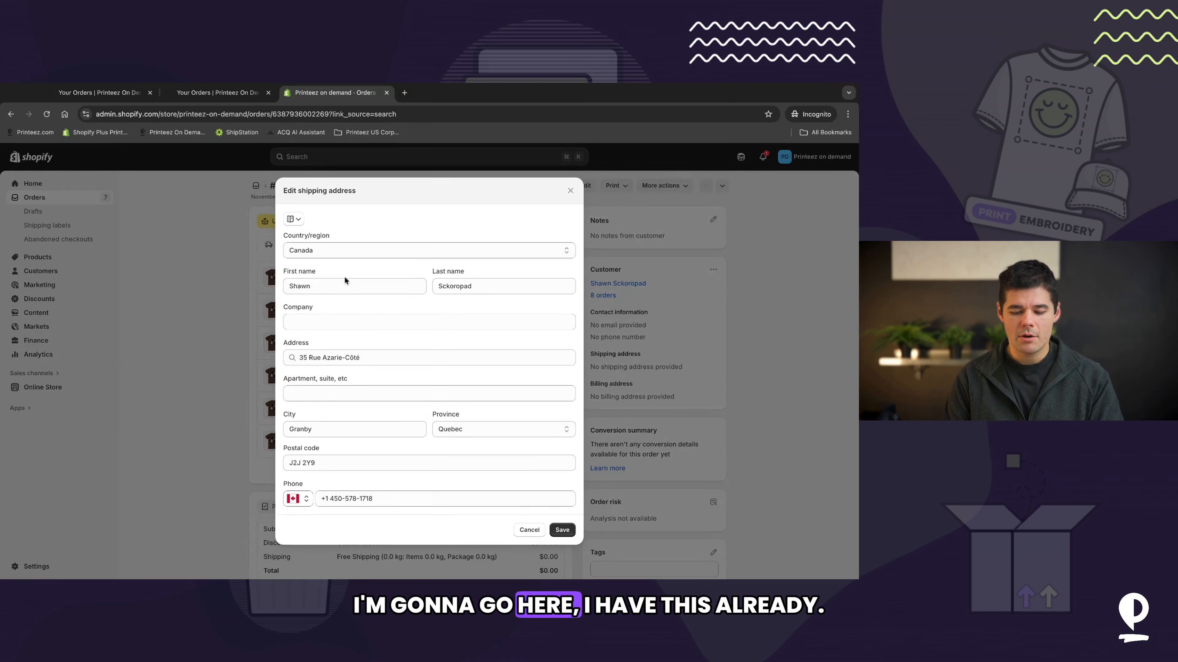
left_click(562, 529)
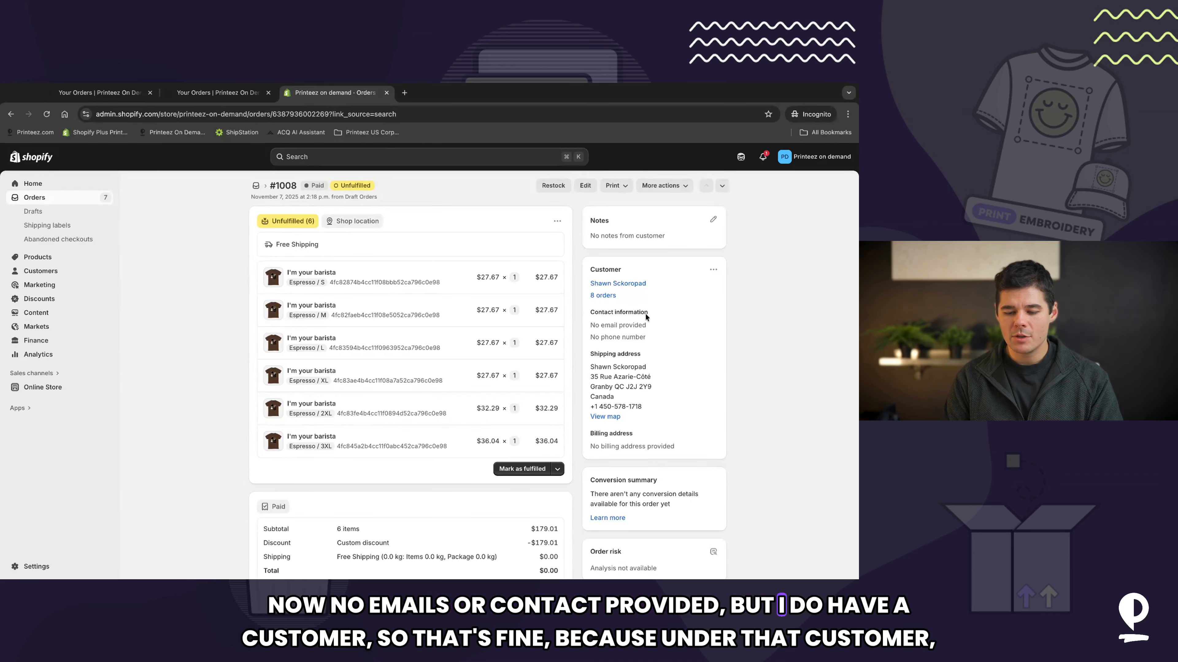
left_click(34, 199)
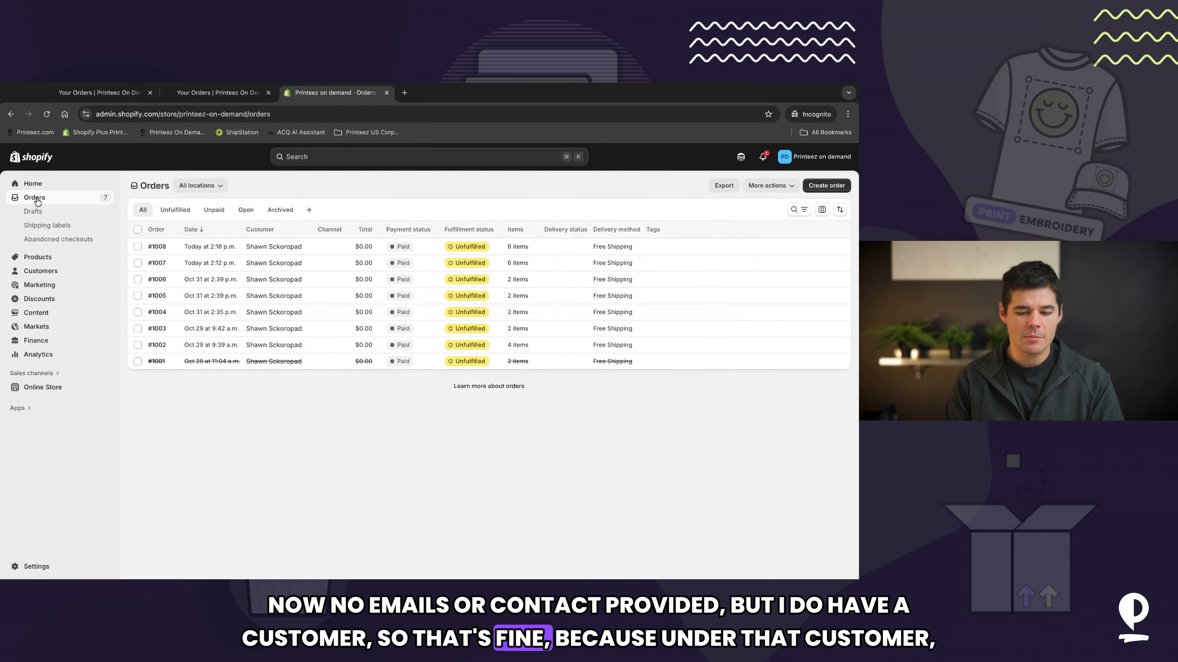
Step: Return to the Printeez app and close the import summary
left_click(218, 92)
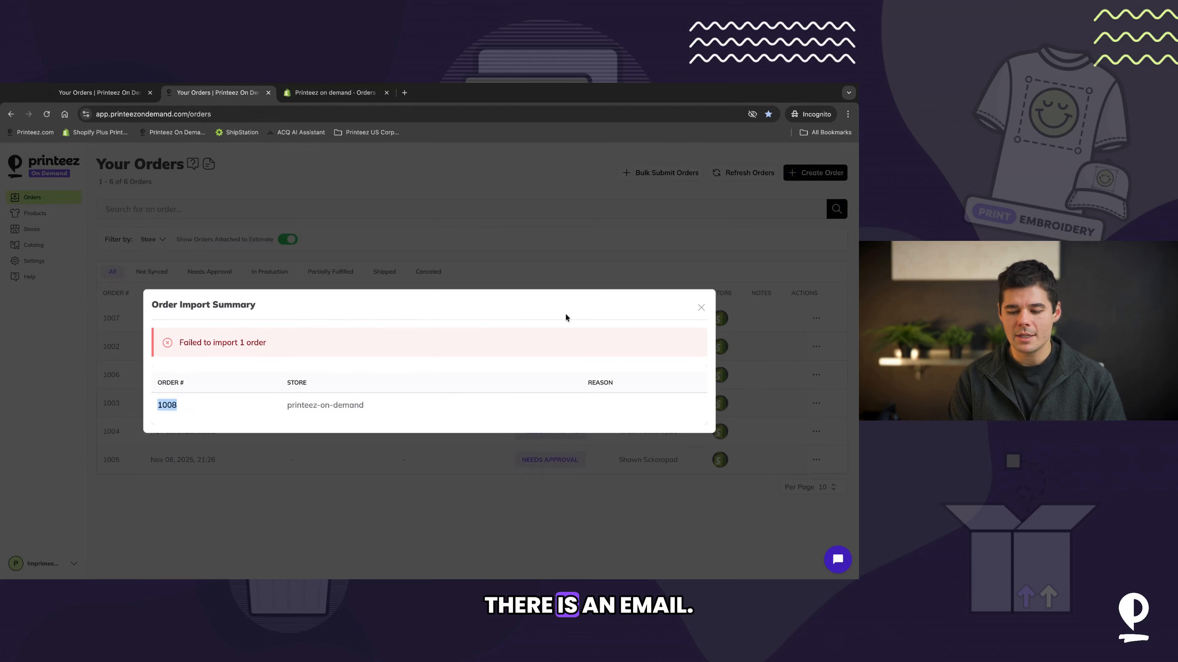
left_click(701, 308)
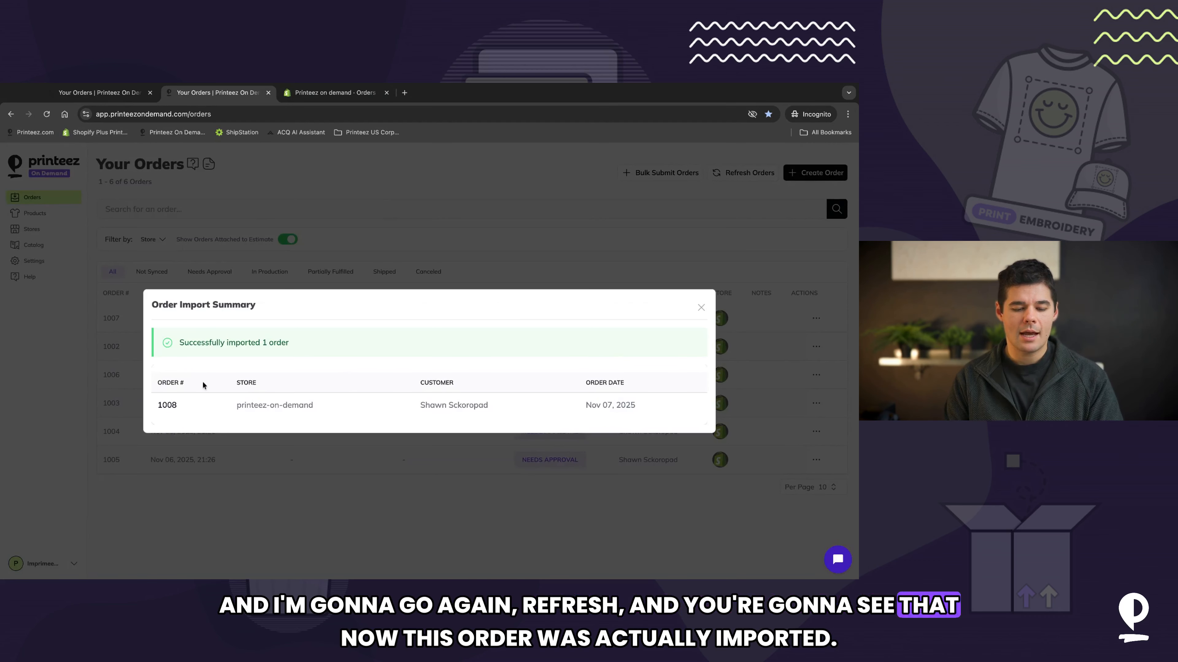
Step: Close the import summary and open order 1008 to review its mapped items, print files and totals
left_click(700, 309)
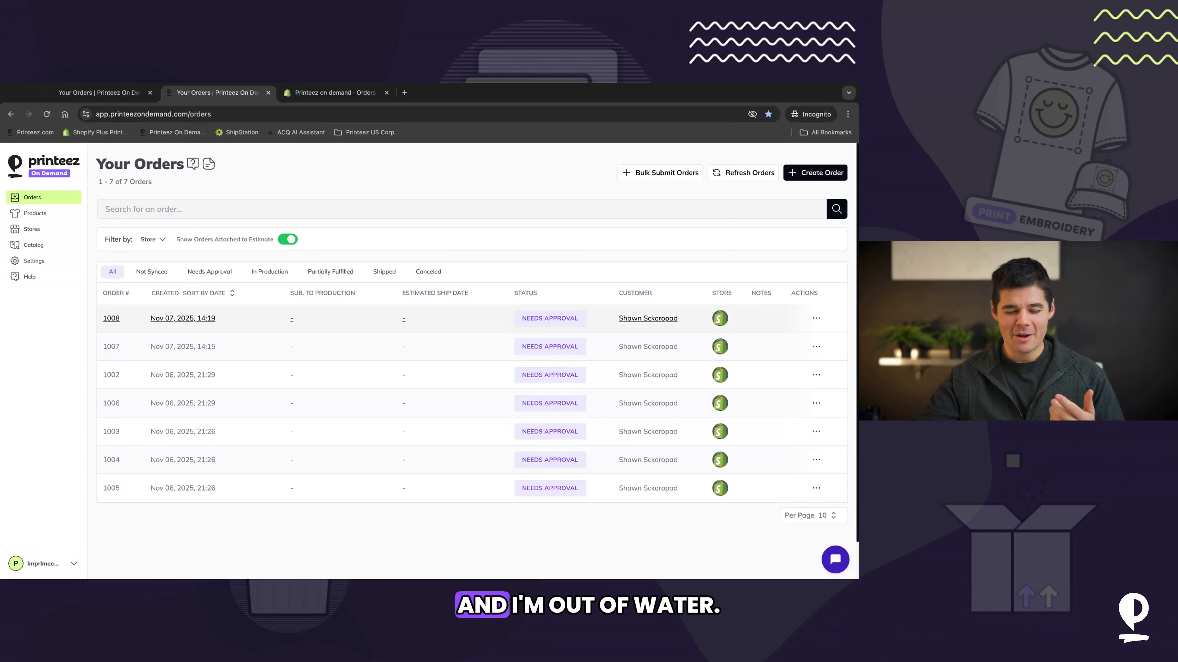
left_click(183, 318)
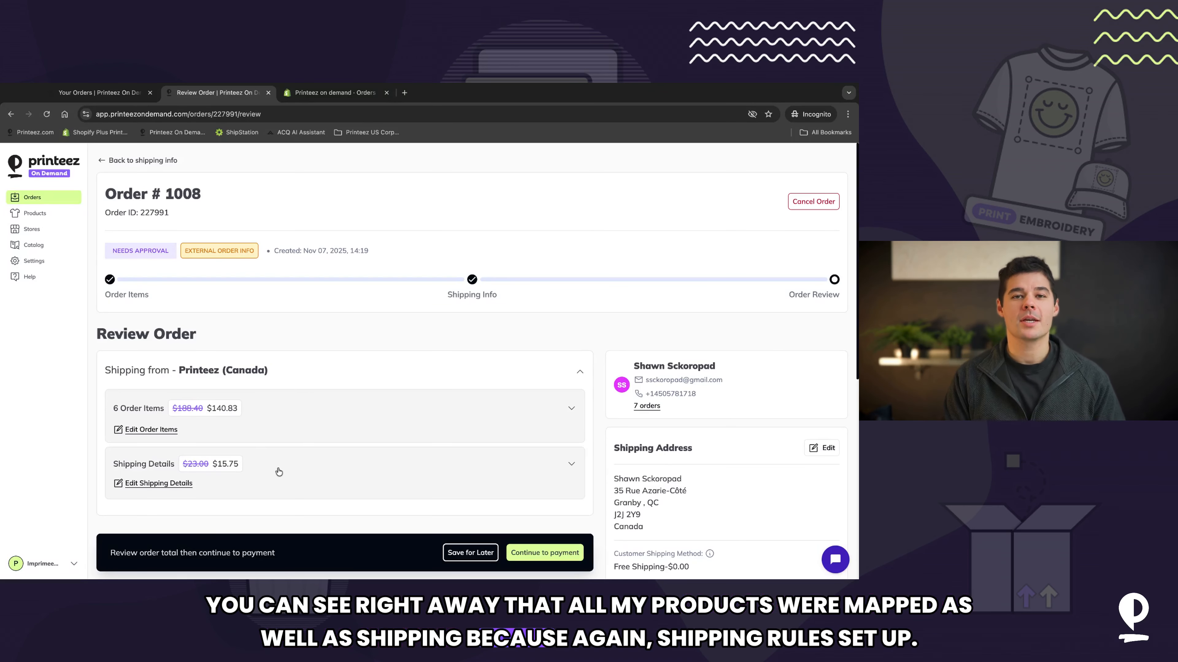
left_click(368, 410)
scroll(370, 411, "down", 5)
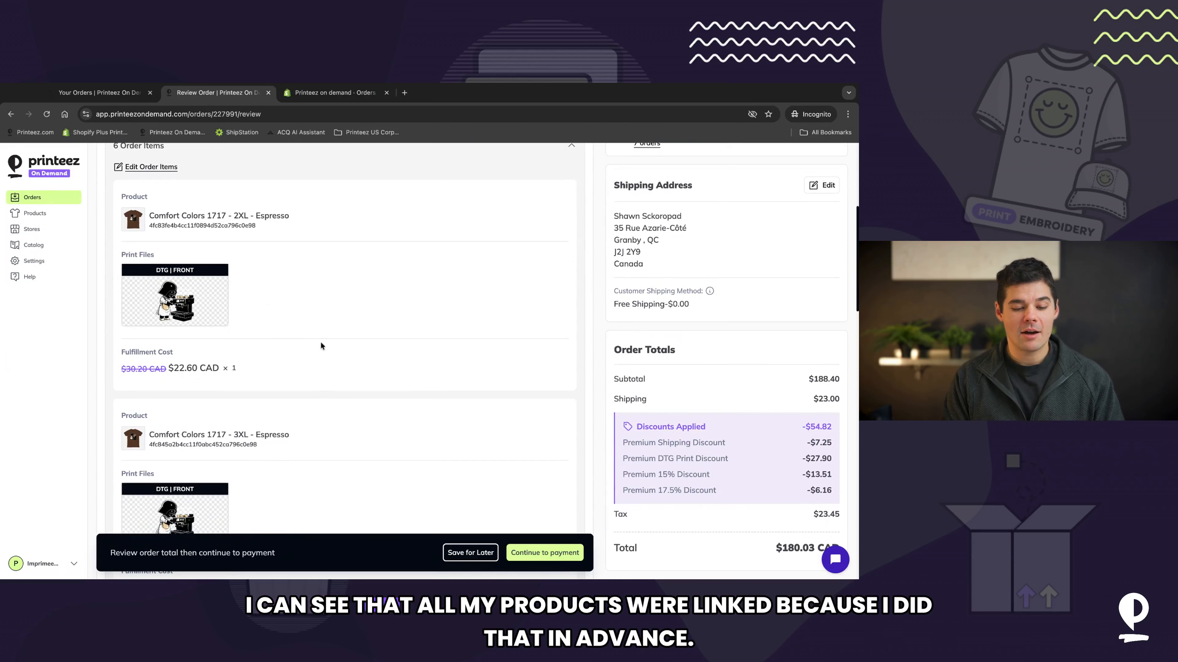
scroll(271, 437, "down", 10)
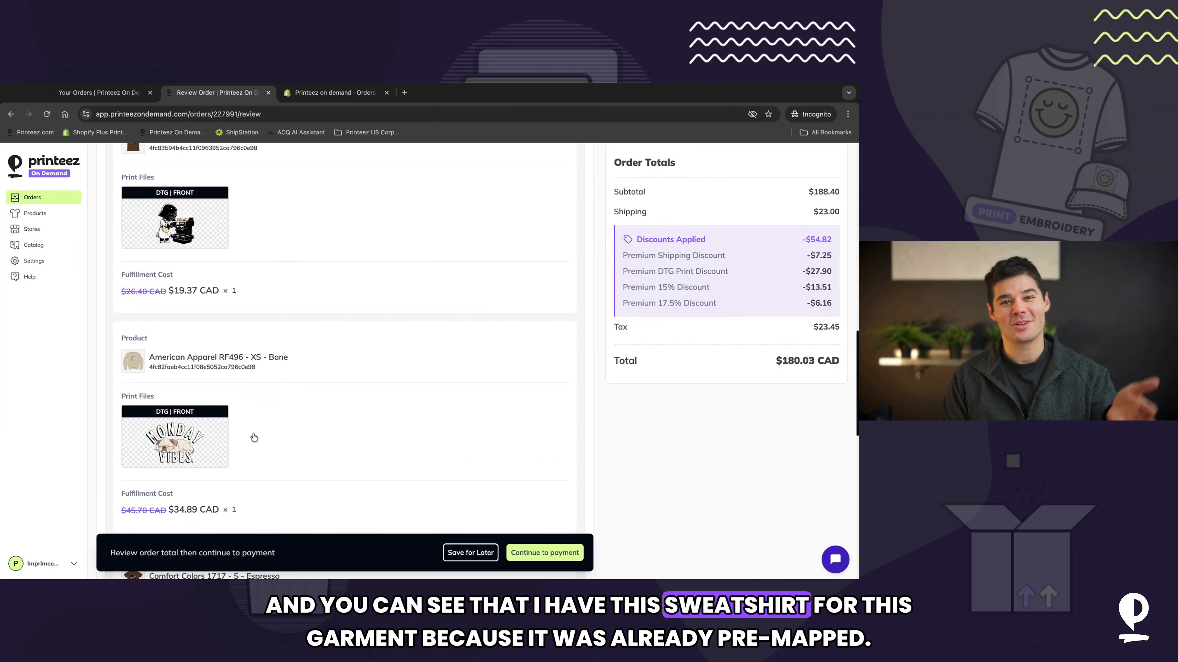
scroll(254, 437, "down", 4)
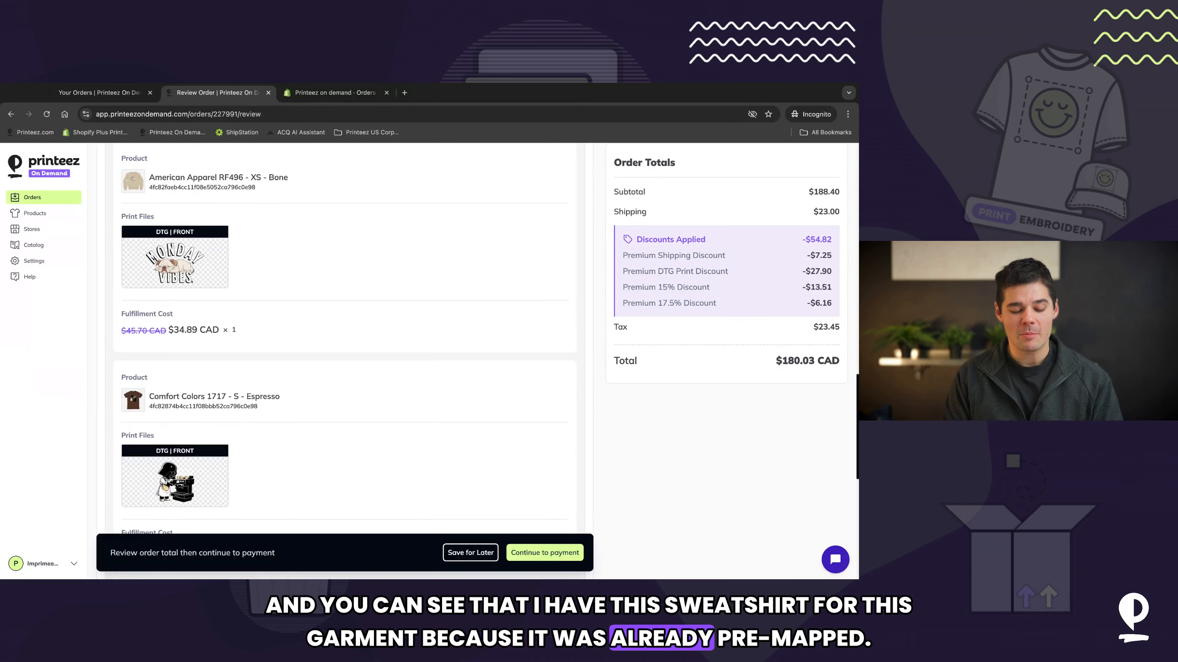
scroll(254, 437, "down", 4)
scroll(254, 438, "down", 4)
scroll(390, 258, "up", 15)
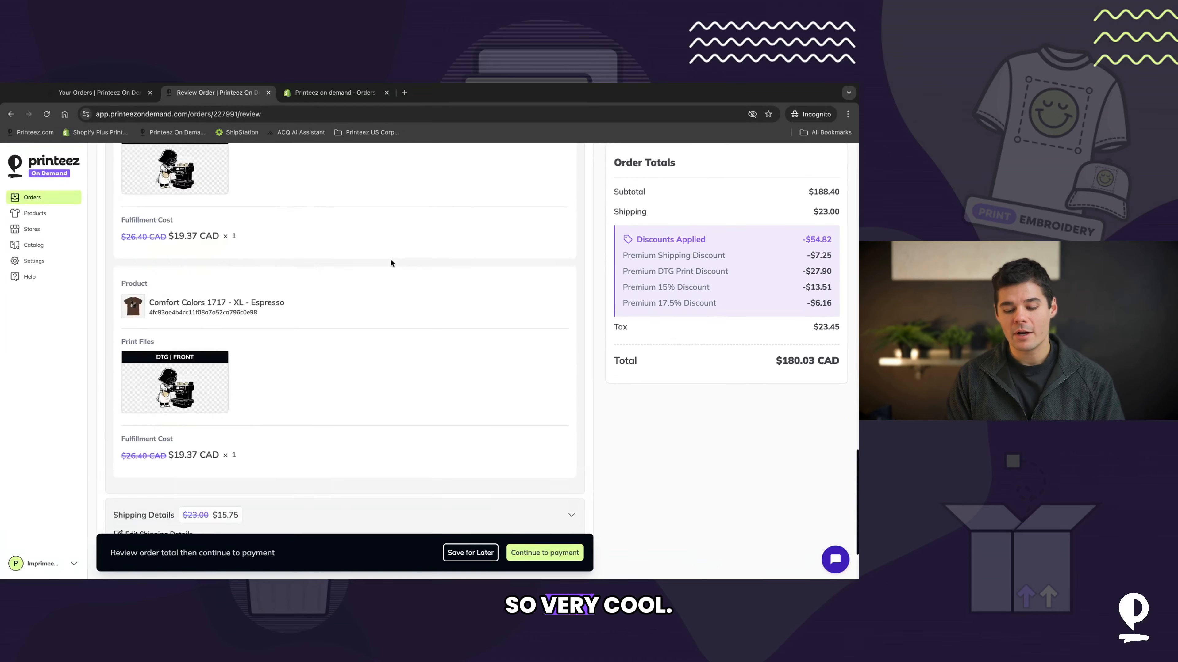
Step: Return to the orders list and open the Bulk Submit Orders panel, then close it
left_click(34, 212)
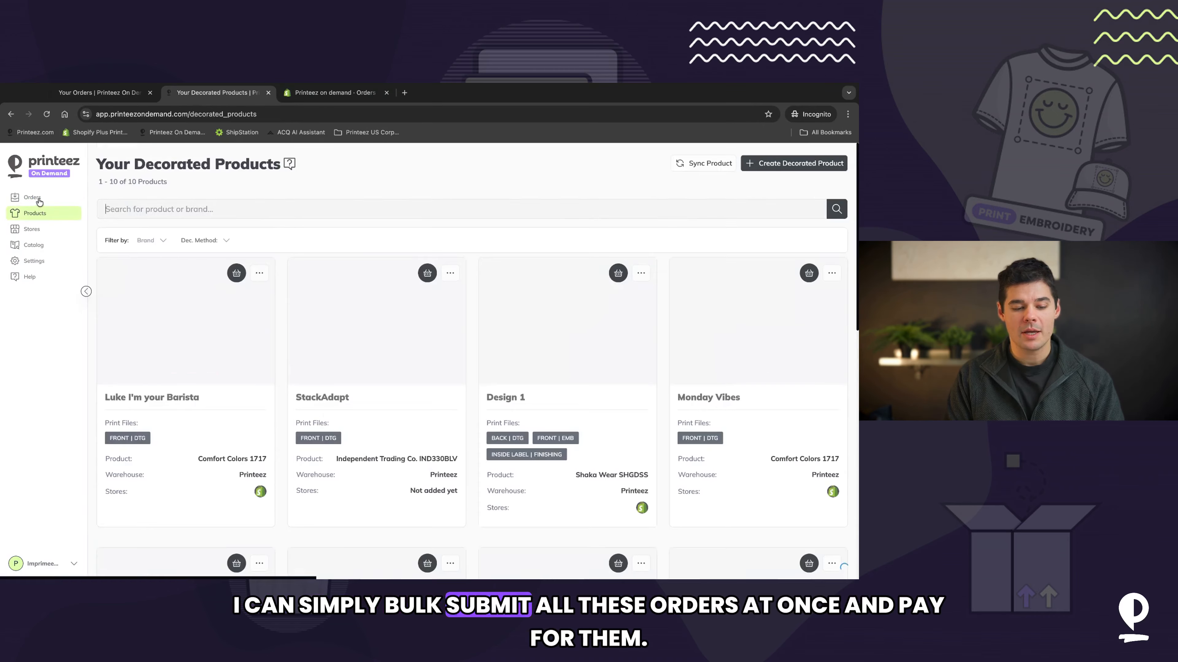
left_click(40, 202)
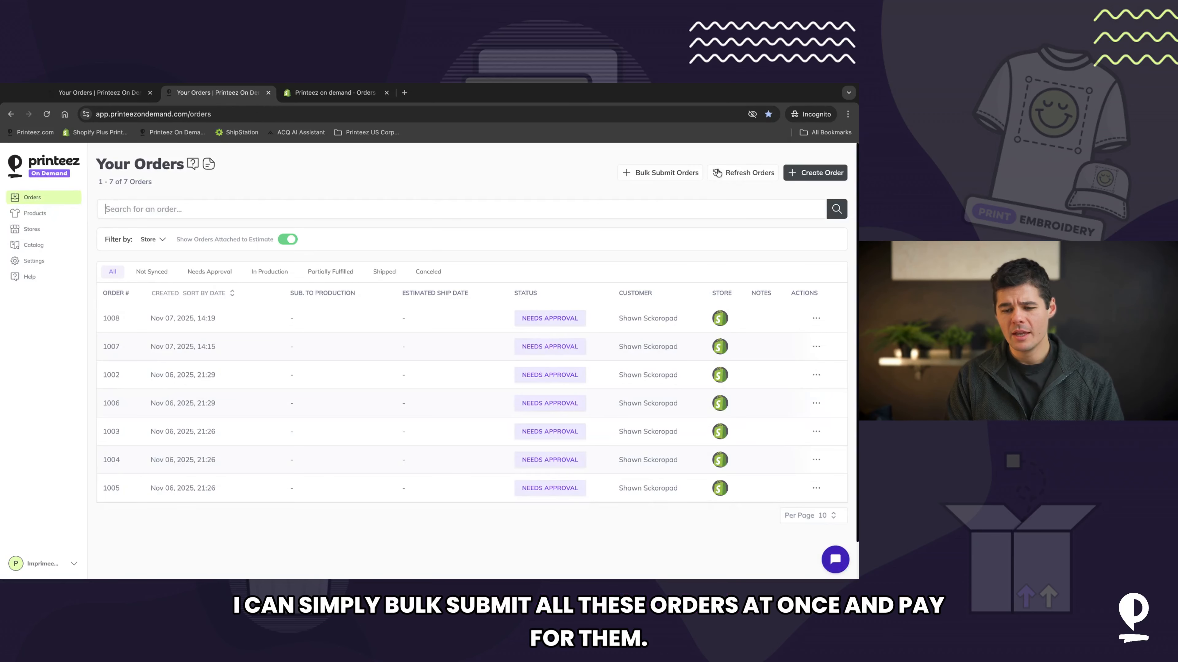
left_click(663, 180)
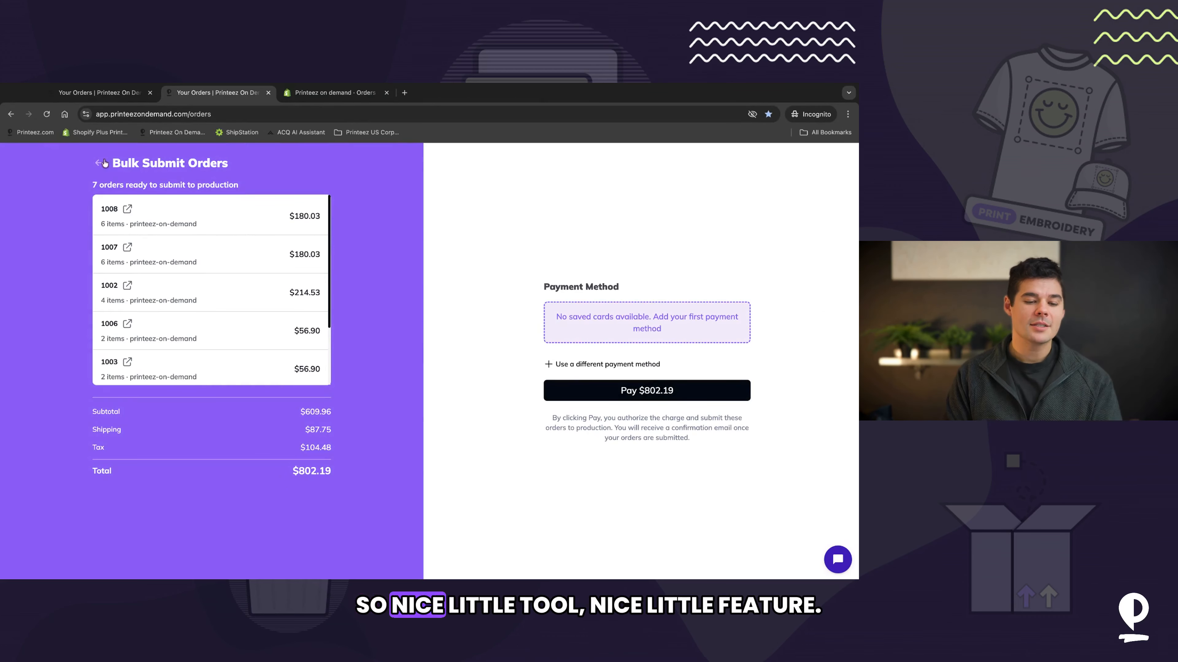
left_click(100, 163)
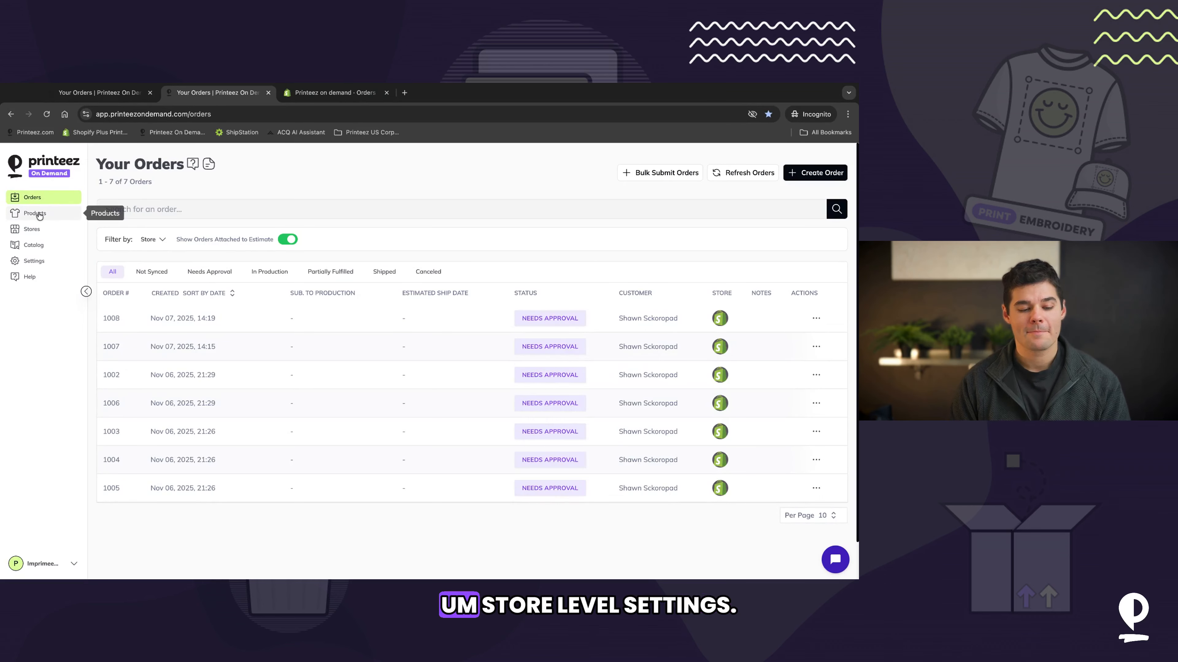
Step: Open the printeez-on-demand store's edit settings and rename the store as Printeez On Dem
left_click(32, 229)
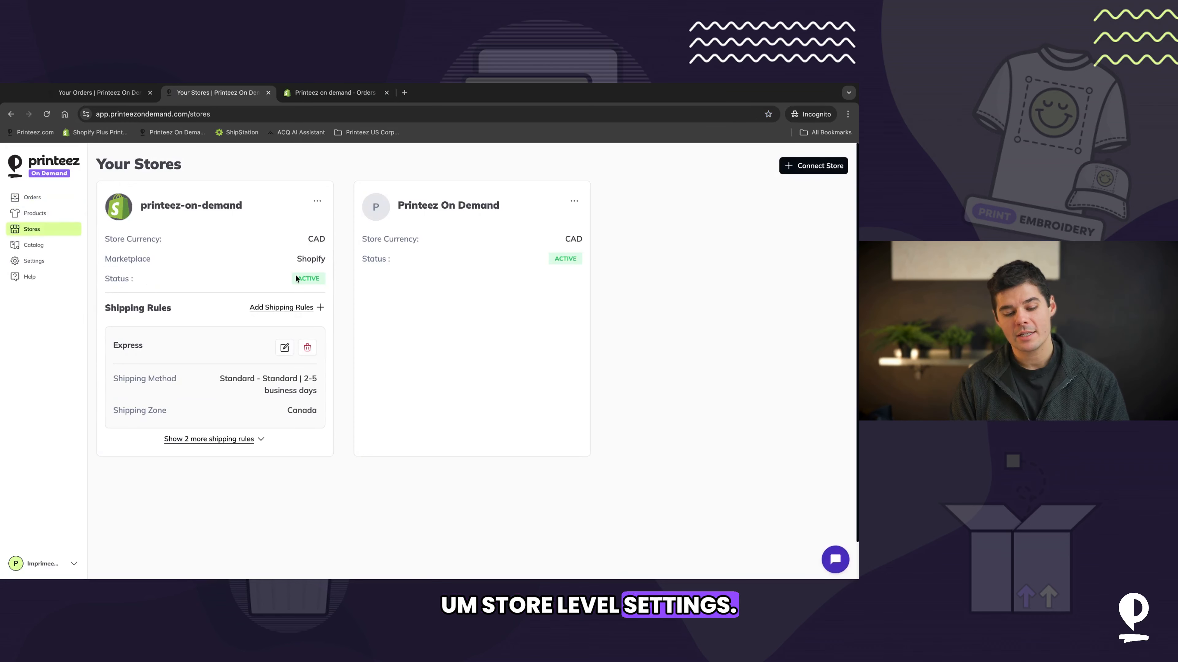
left_click(317, 201)
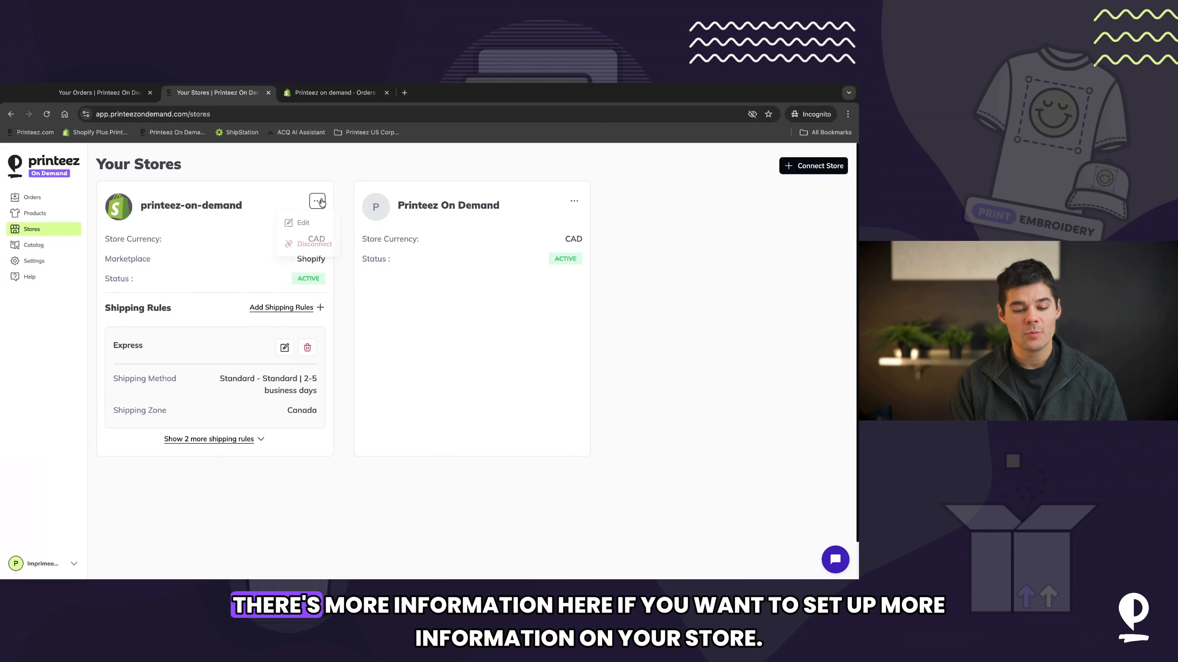
left_click(316, 225)
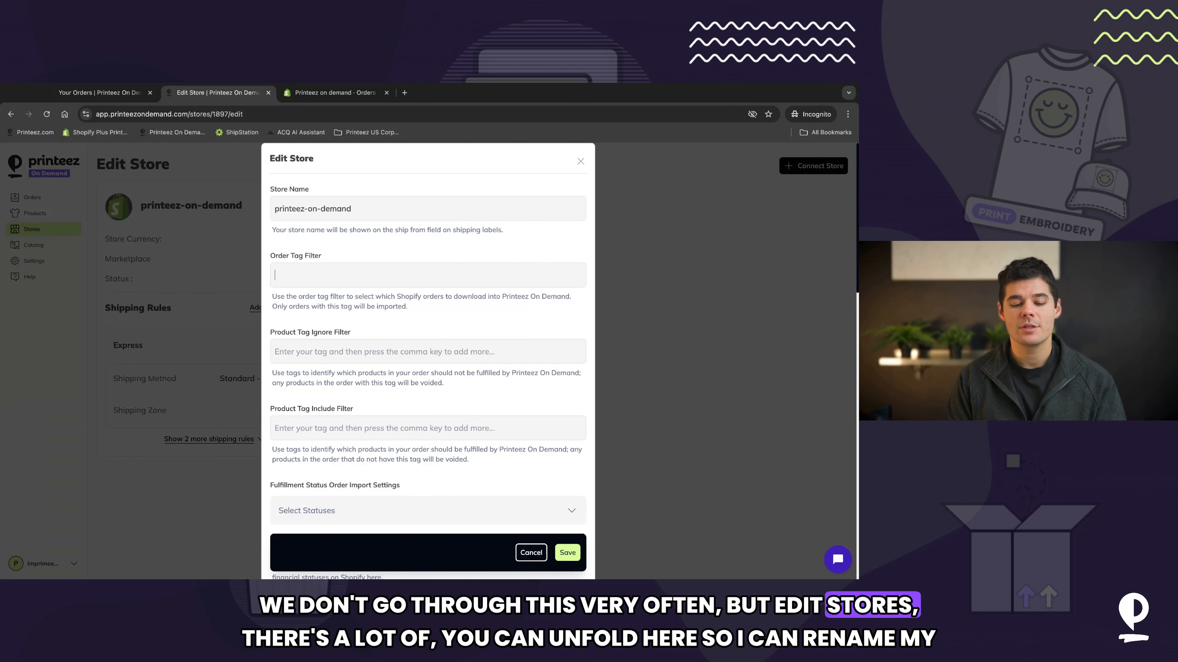
triple_click(364, 208)
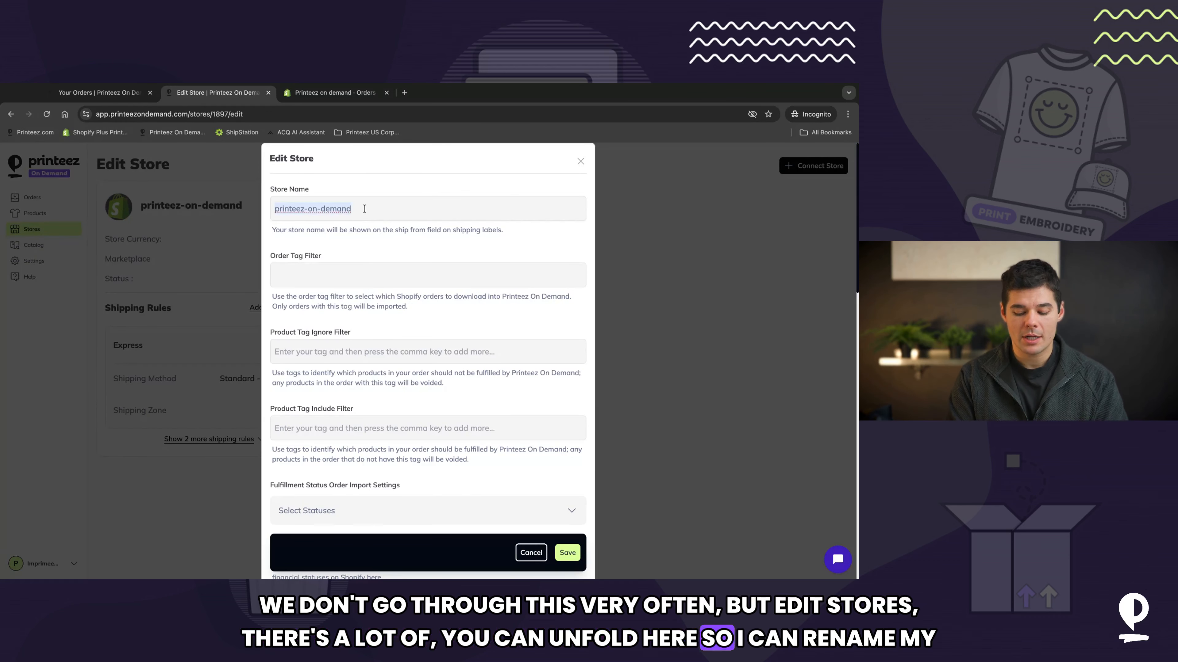
type("Printe")
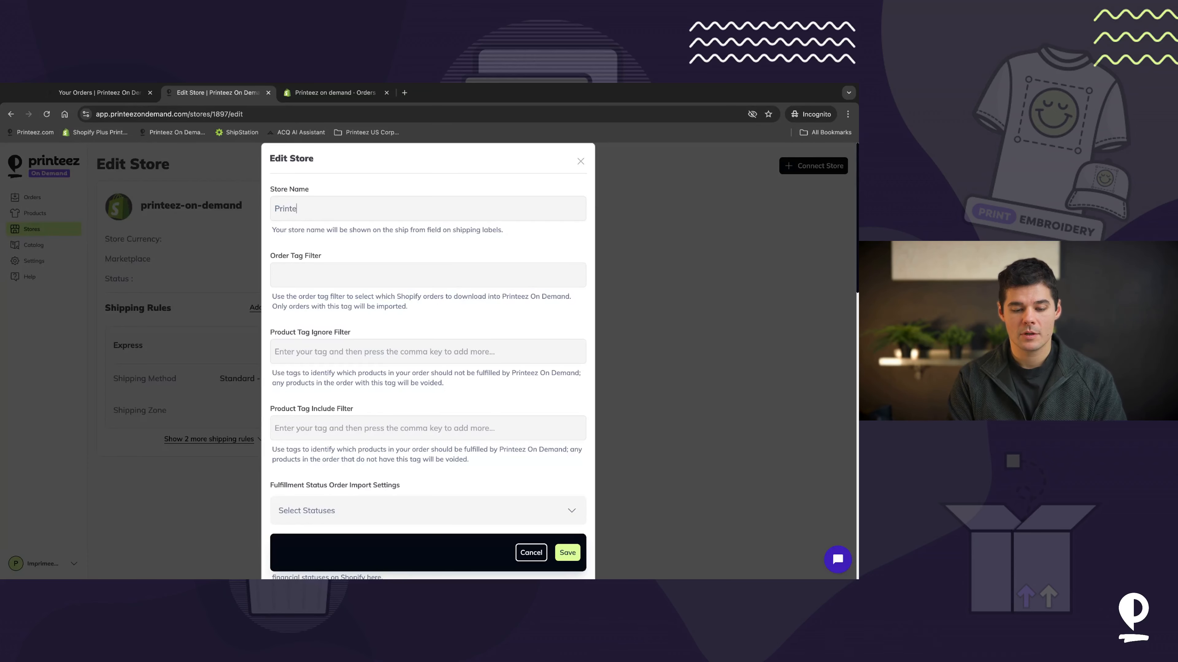
type("ez On Demand")
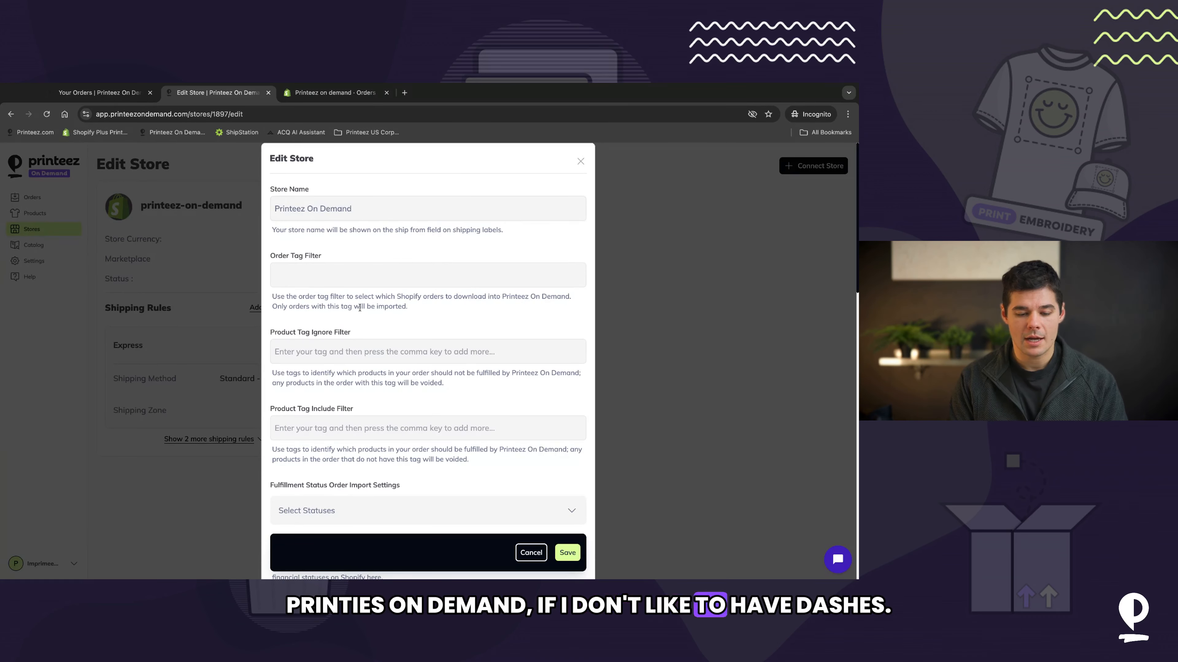
Step: Examine the store's order tag filter, product tag ignore and include filter settings
scroll(360, 308, "down", 2)
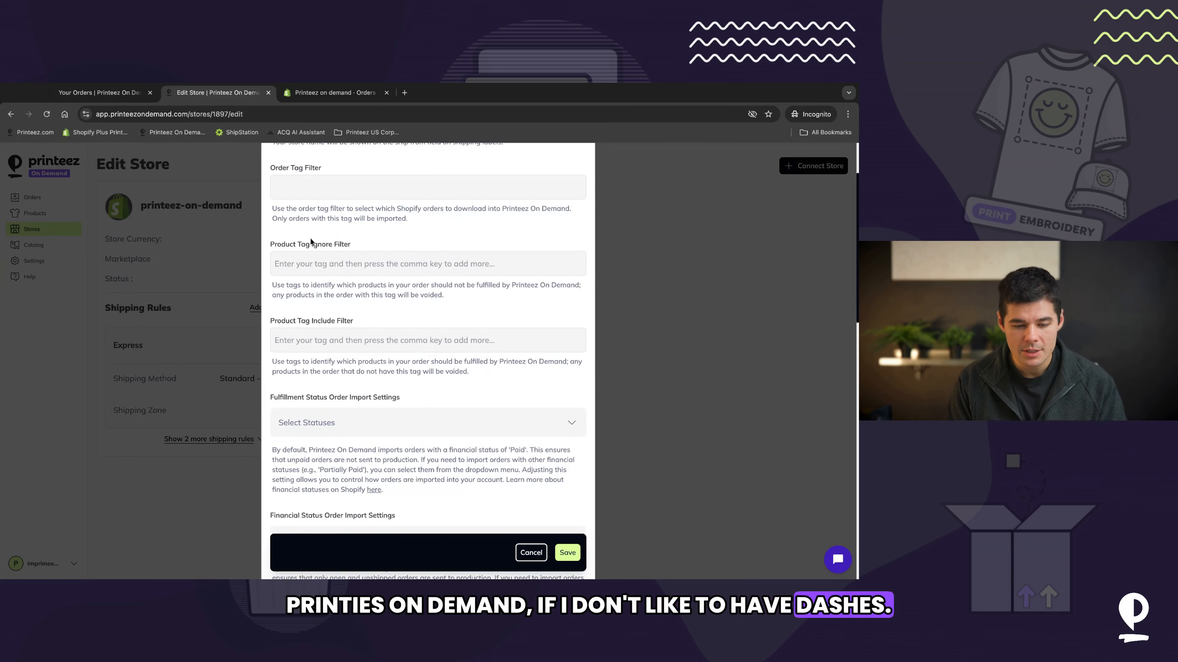
left_click(301, 184)
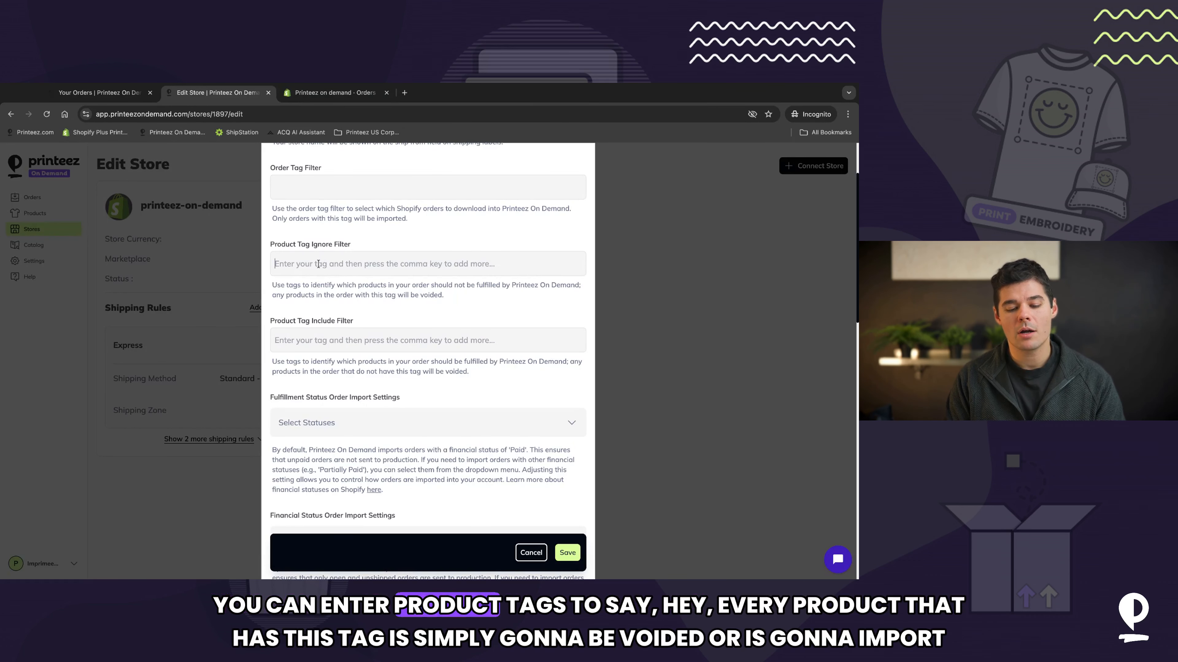
scroll(318, 264, "down", 2)
scroll(448, 251, "down", 1)
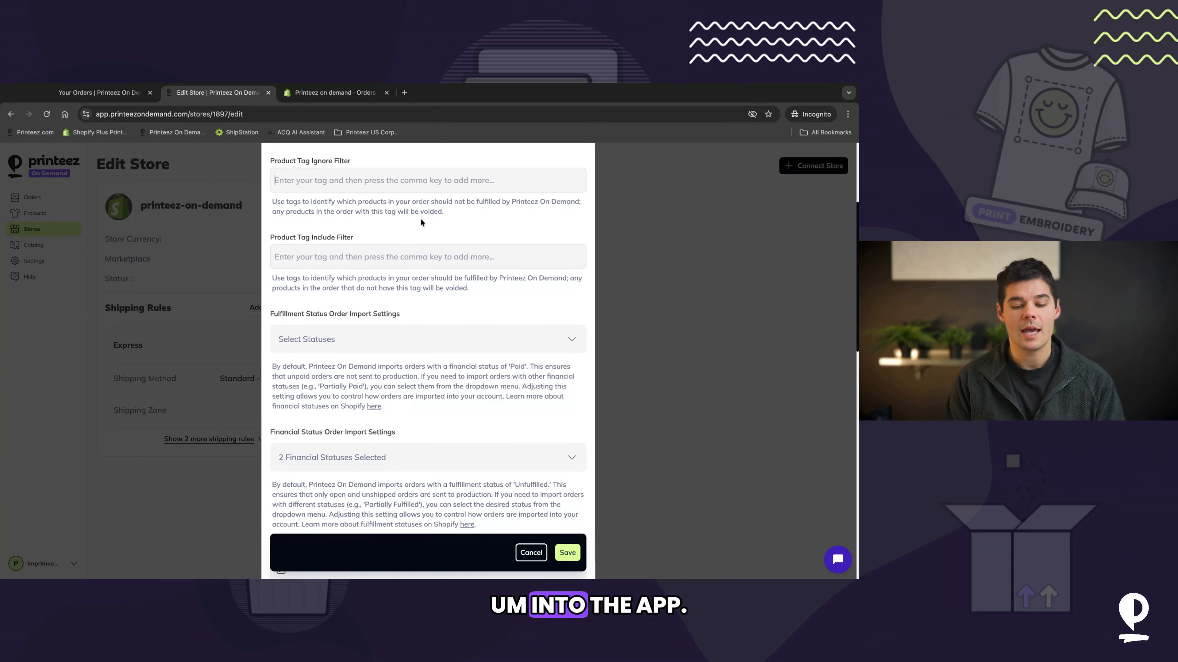
triple_click(448, 216)
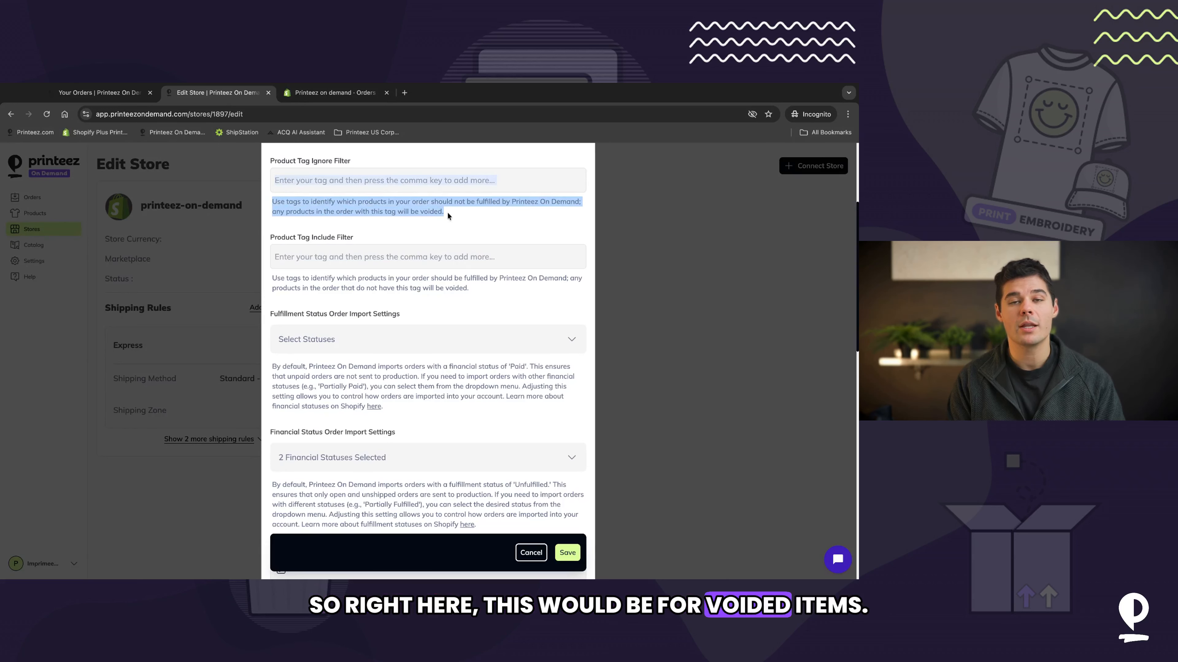
left_click(290, 178)
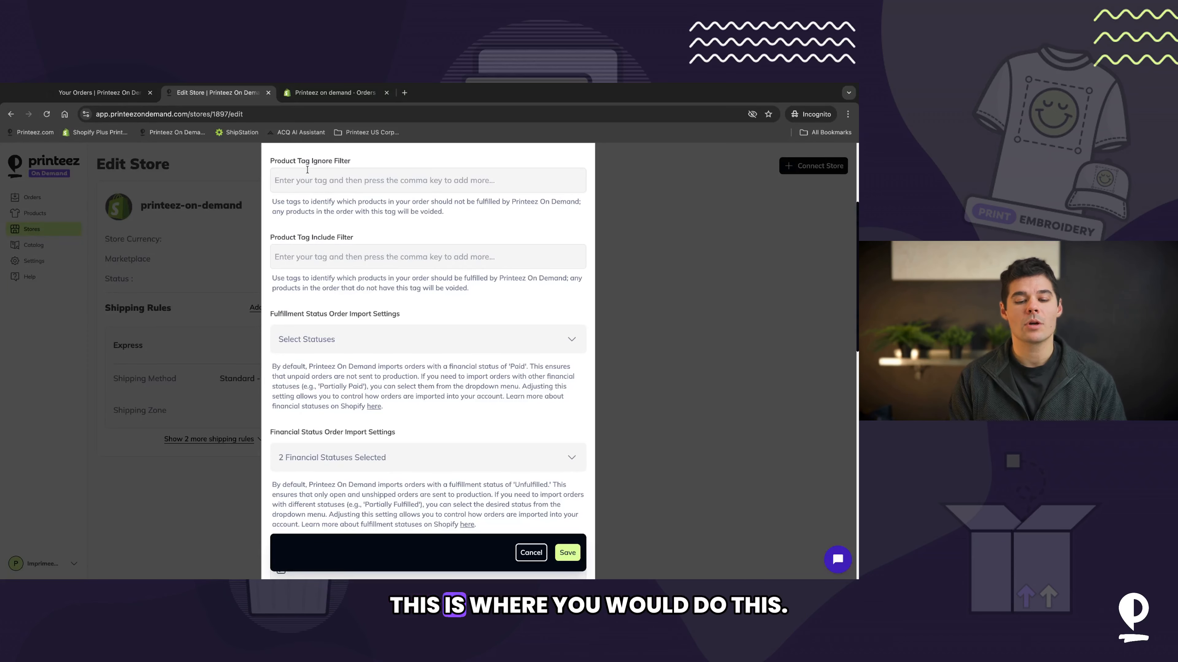
Step: In the Shopify admin, add the tag Instockproduct to the I'm your barista product
left_click(334, 92)
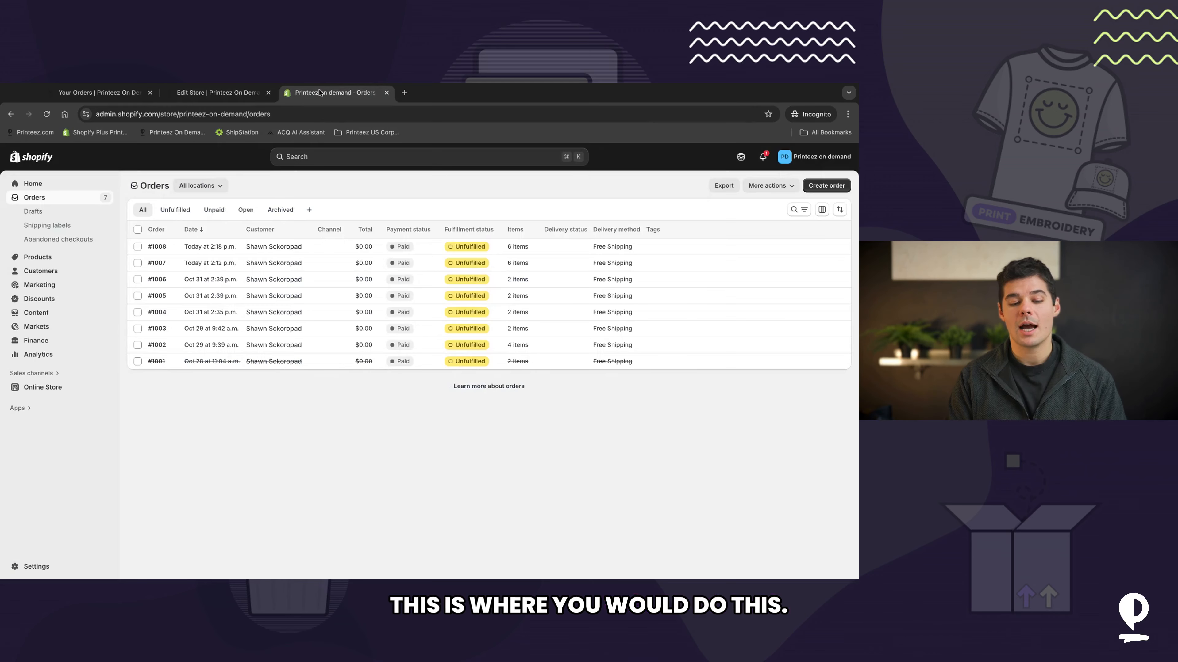
left_click(41, 255)
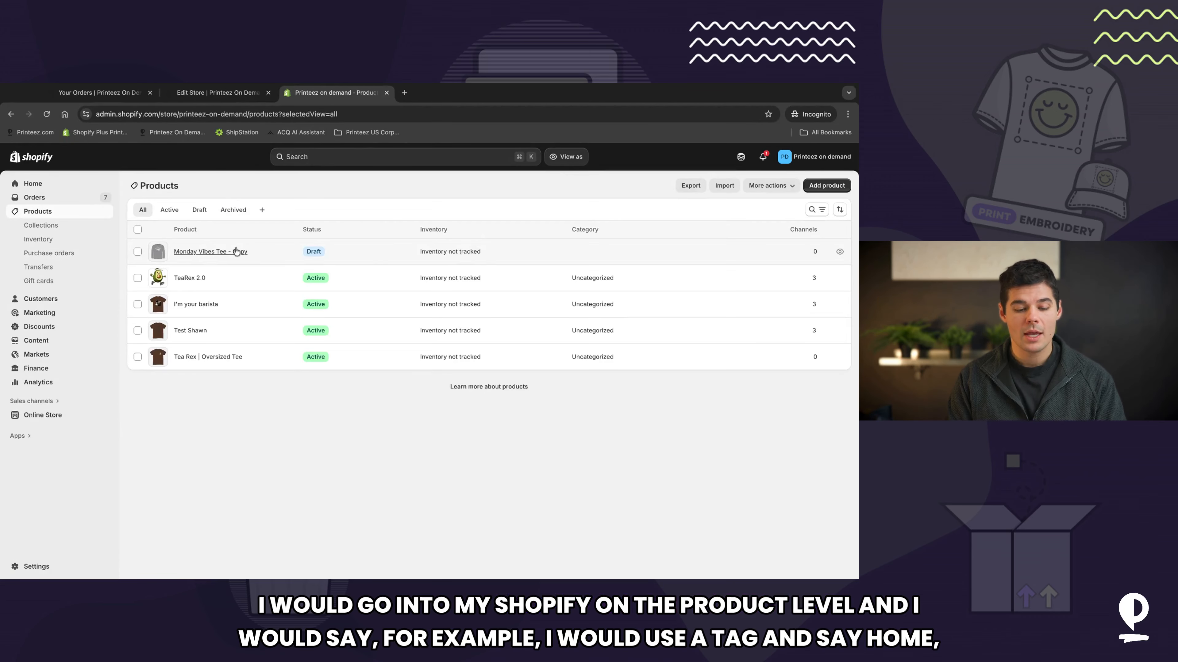
left_click(191, 306)
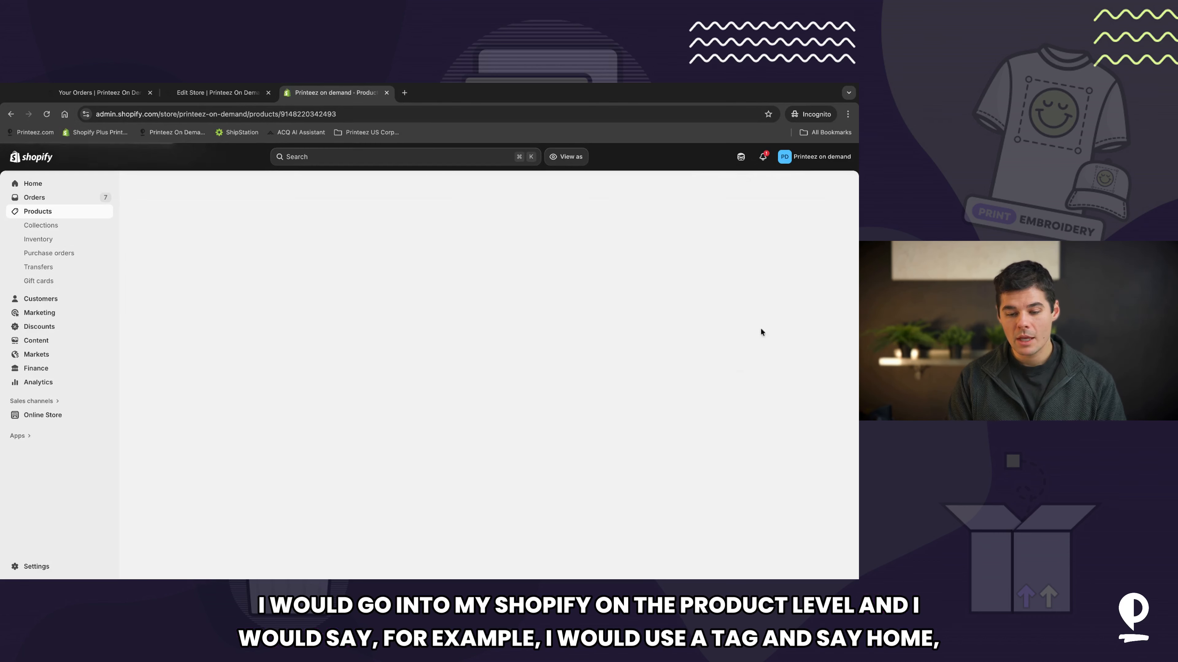
scroll(644, 398, "down", 3)
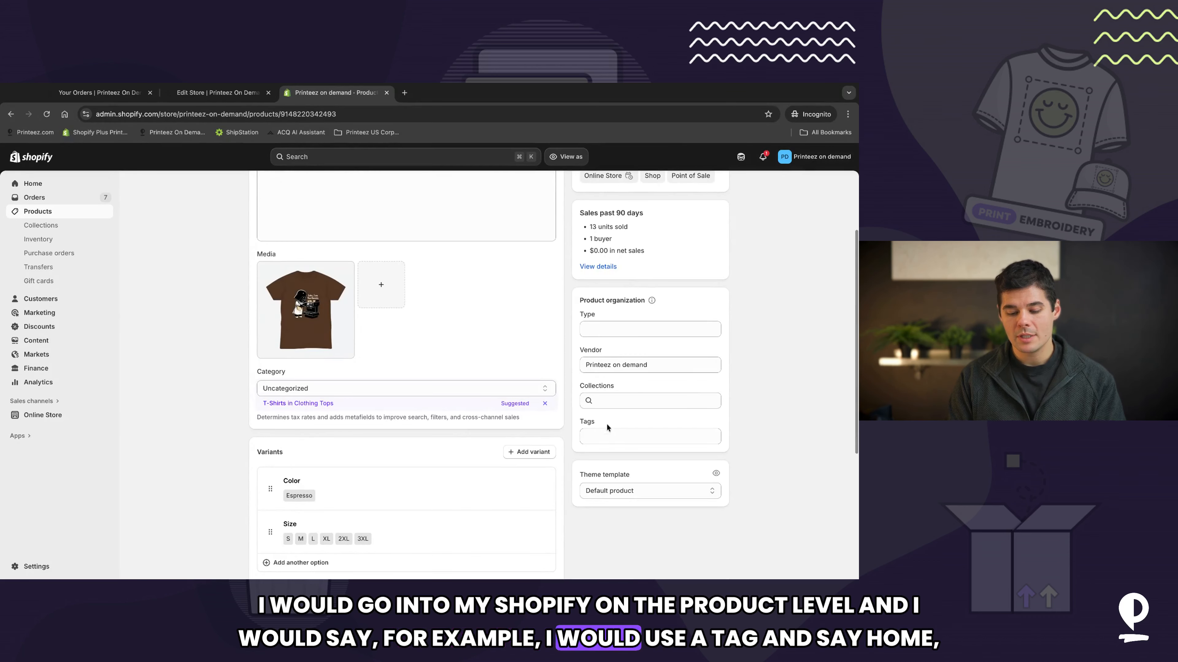
left_click(602, 437)
type("home")
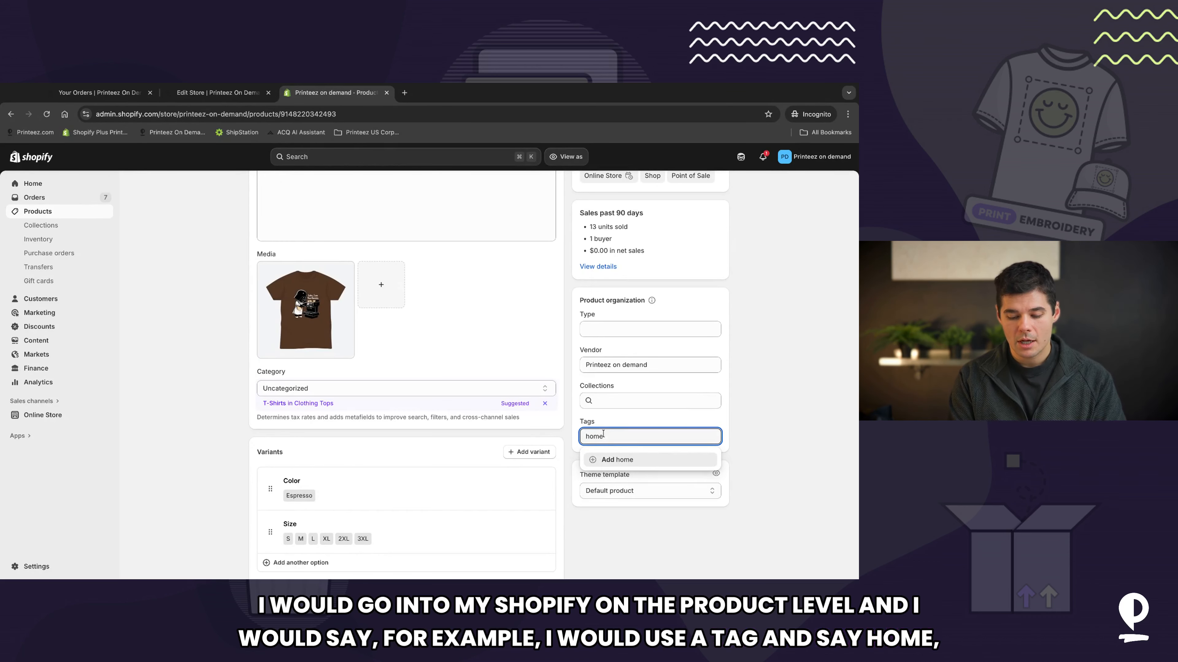
type("product")
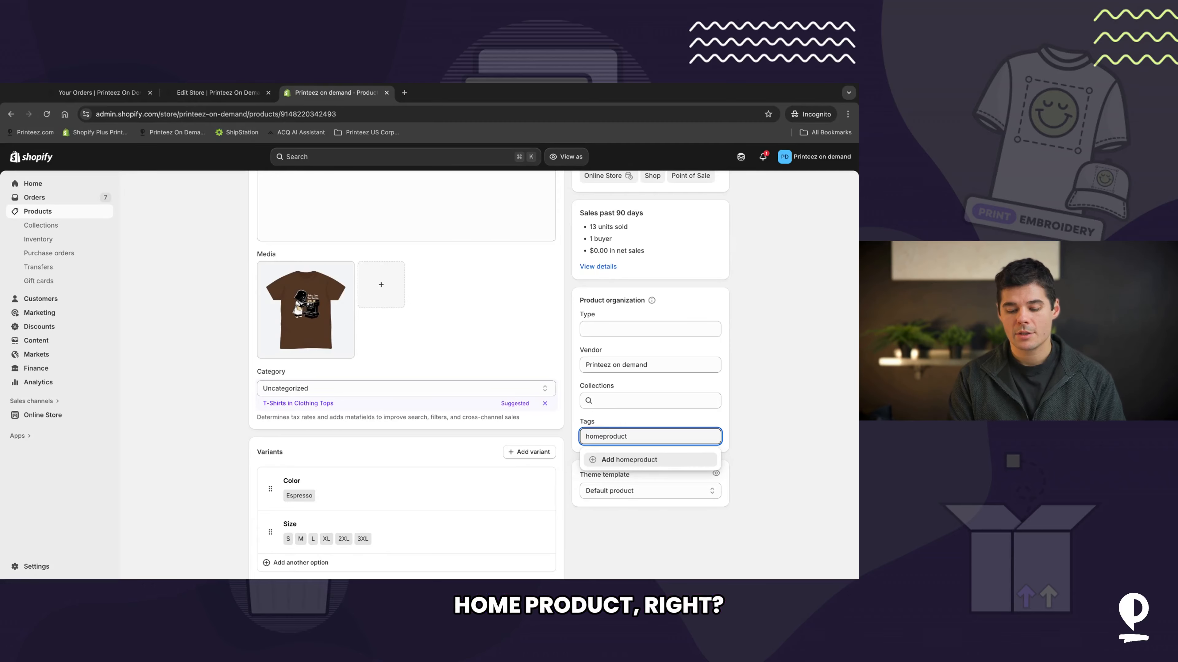
left_click(602, 438)
key("shift+super+Left")
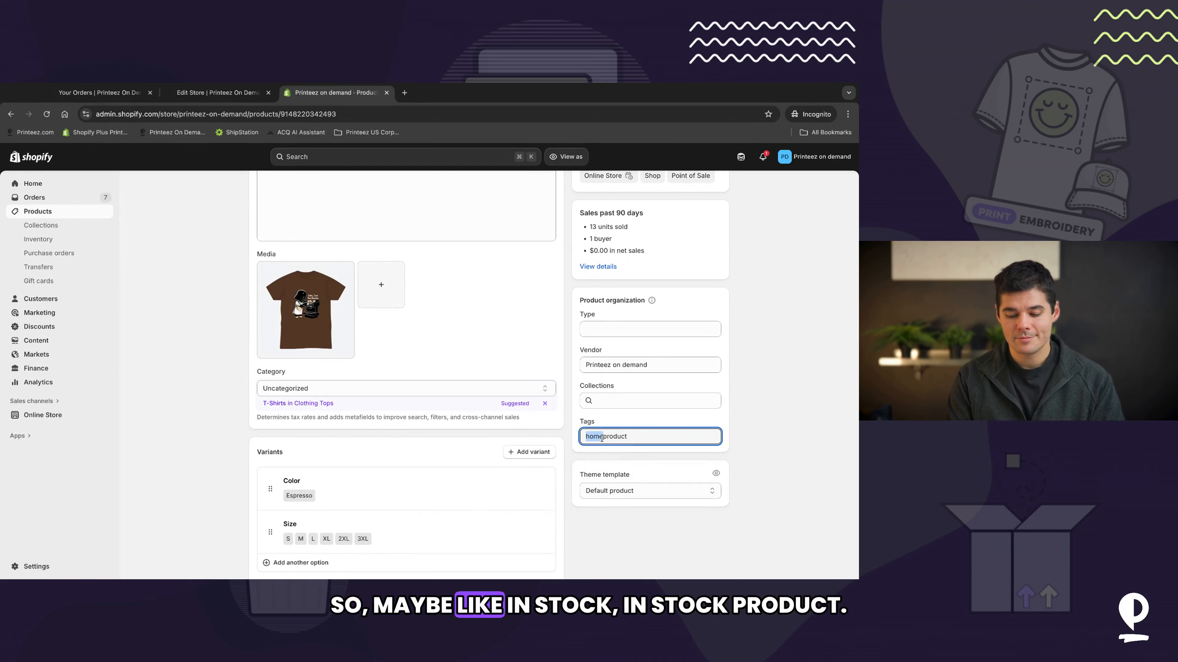
type("Instock")
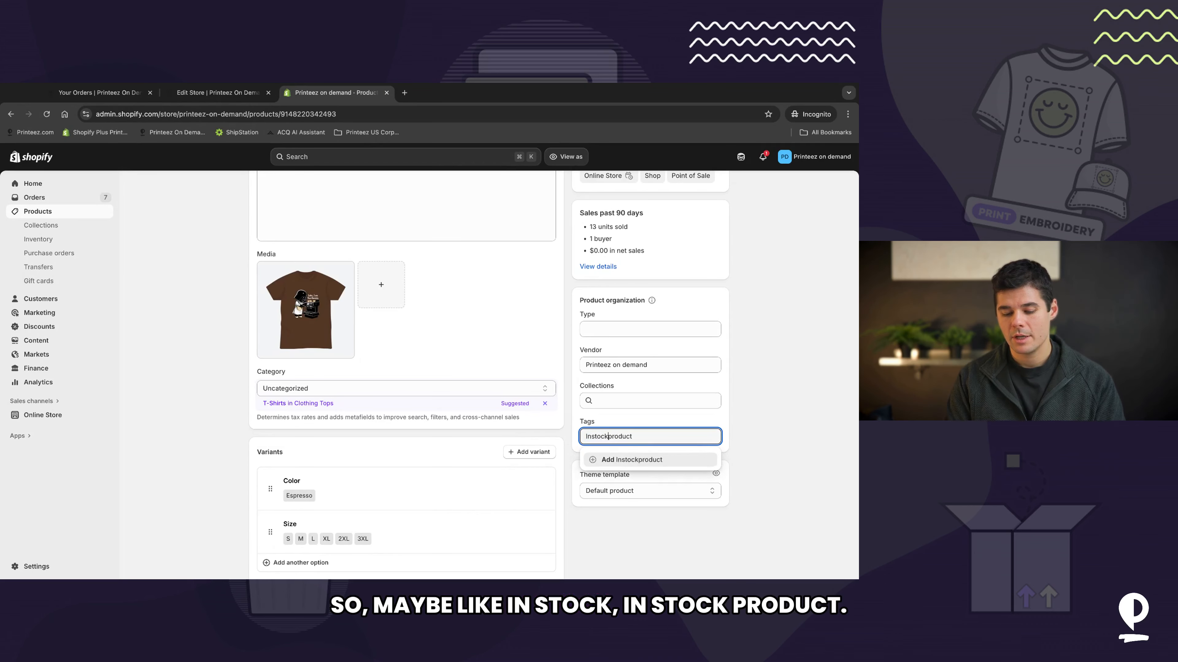
left_click(628, 461)
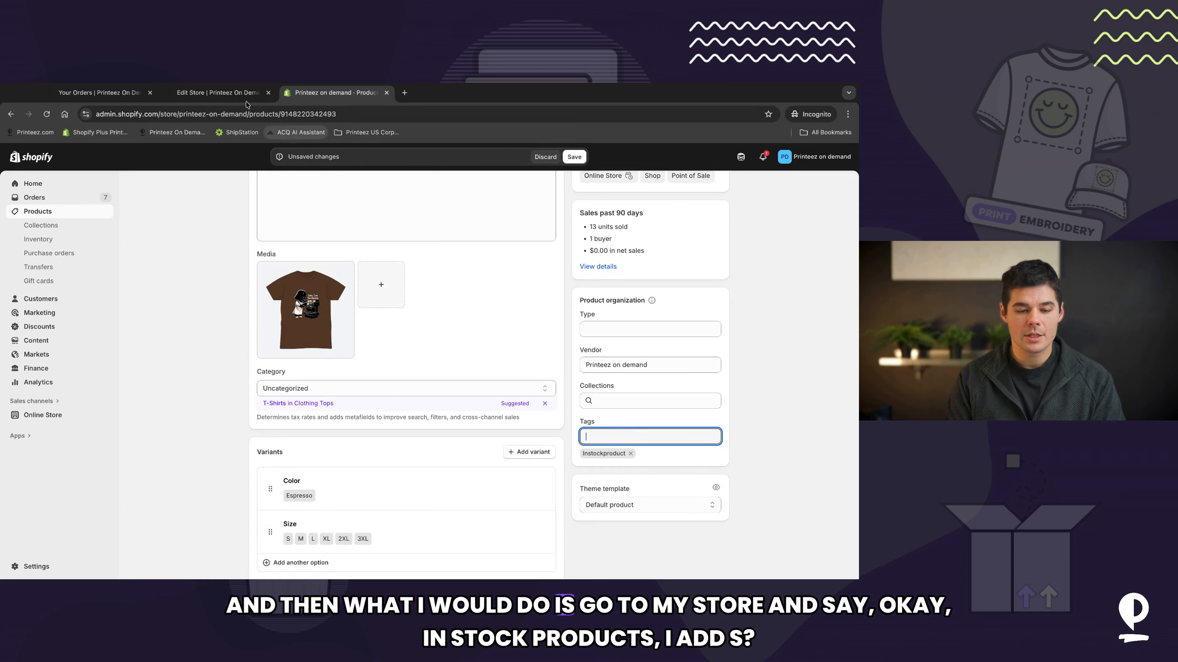
Step: Add instockproduct to the store's Product Tag Include Filter in the Printeez store settings
left_click(237, 94)
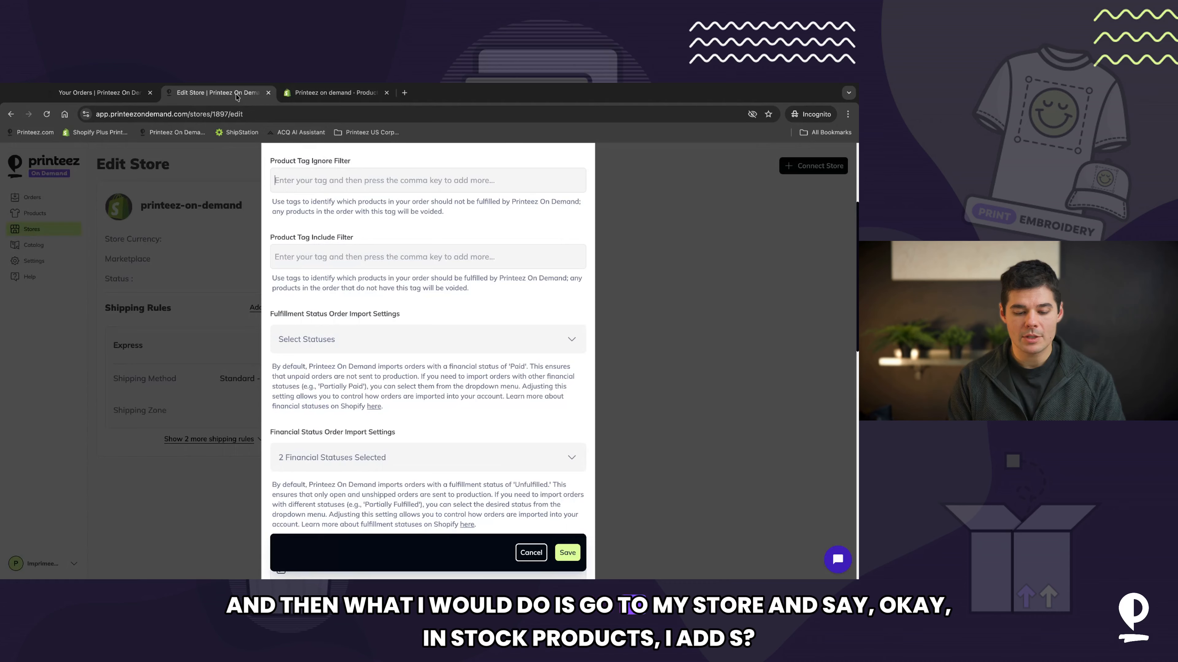
left_click(361, 257)
type("instockproduct")
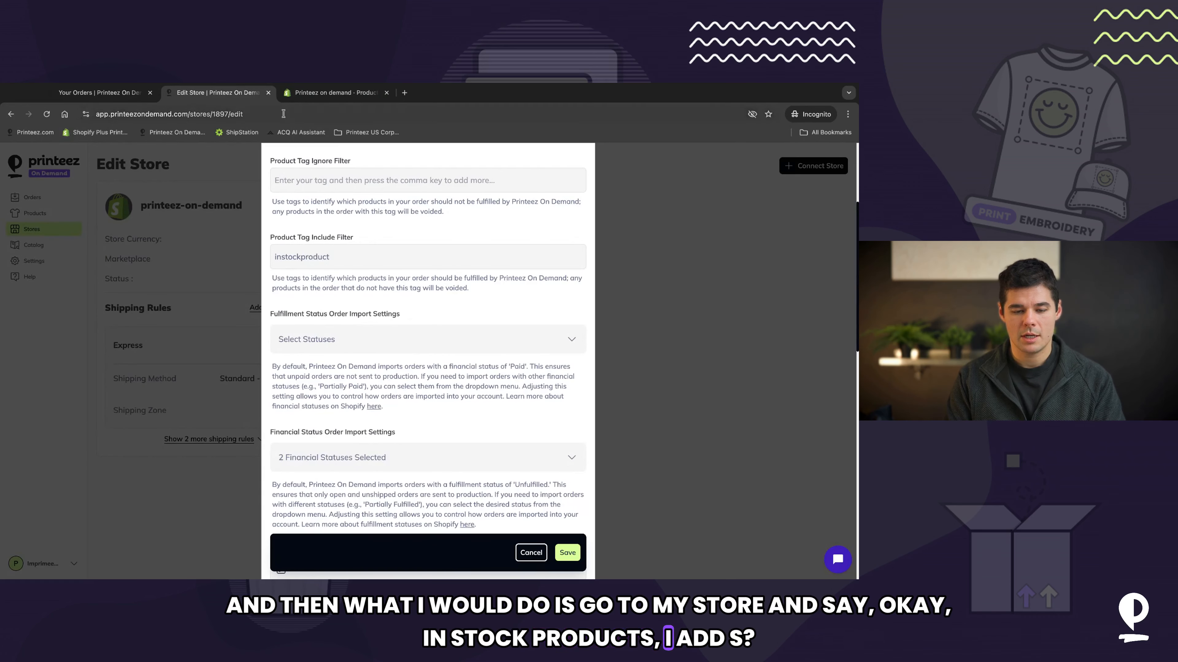
left_click(336, 96)
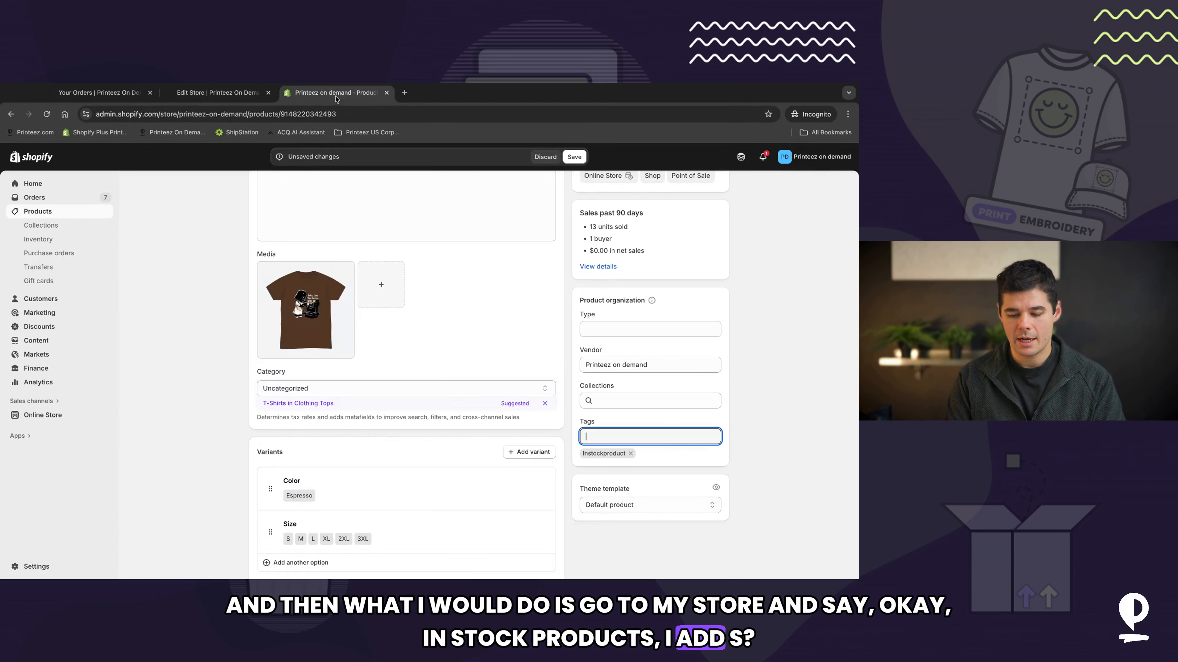
left_click(218, 93)
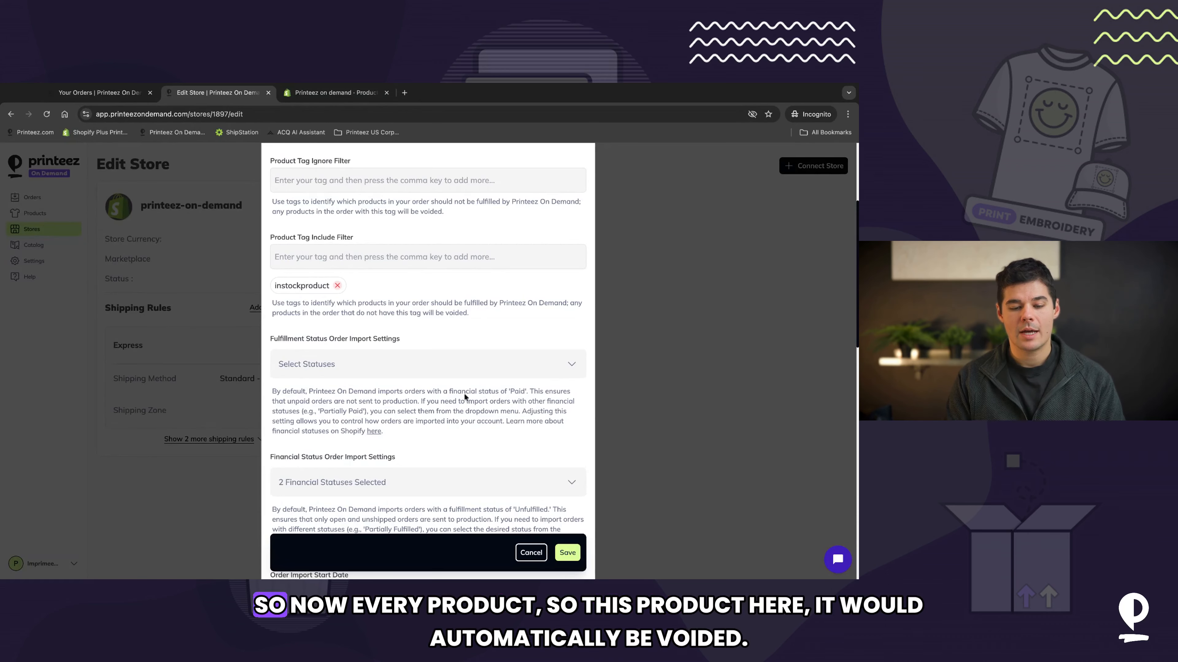
left_click(314, 95)
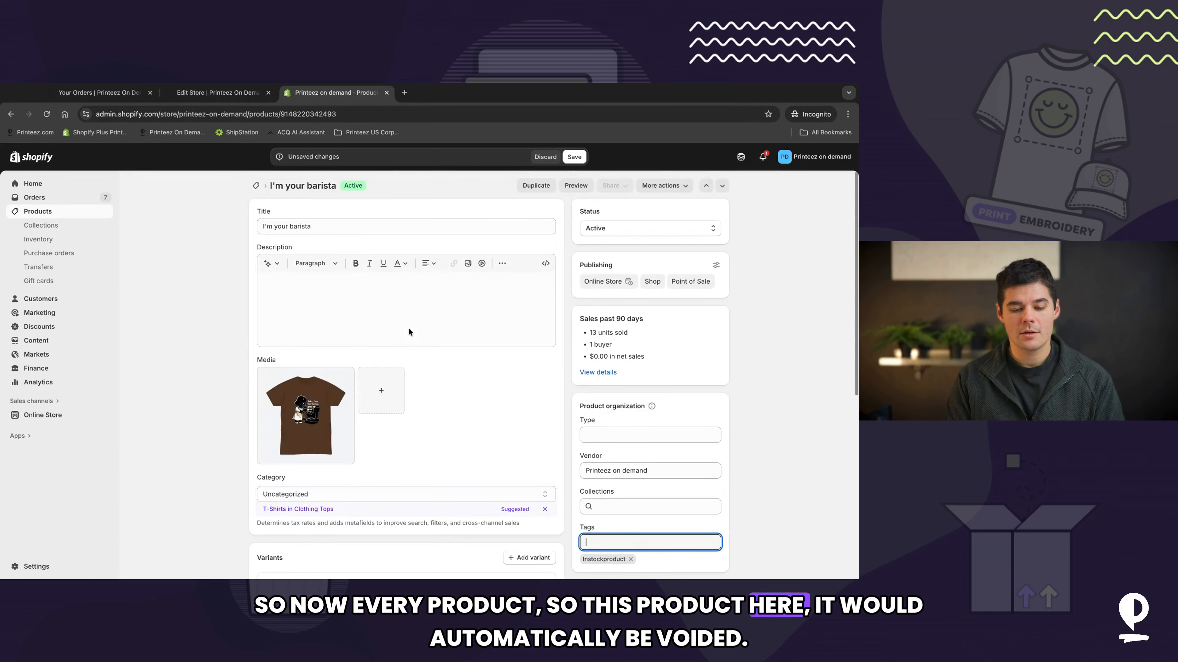
Step: Return to the Printeez store settings and review the options of the Fulfillment Status Order Import Settings
left_click(218, 93)
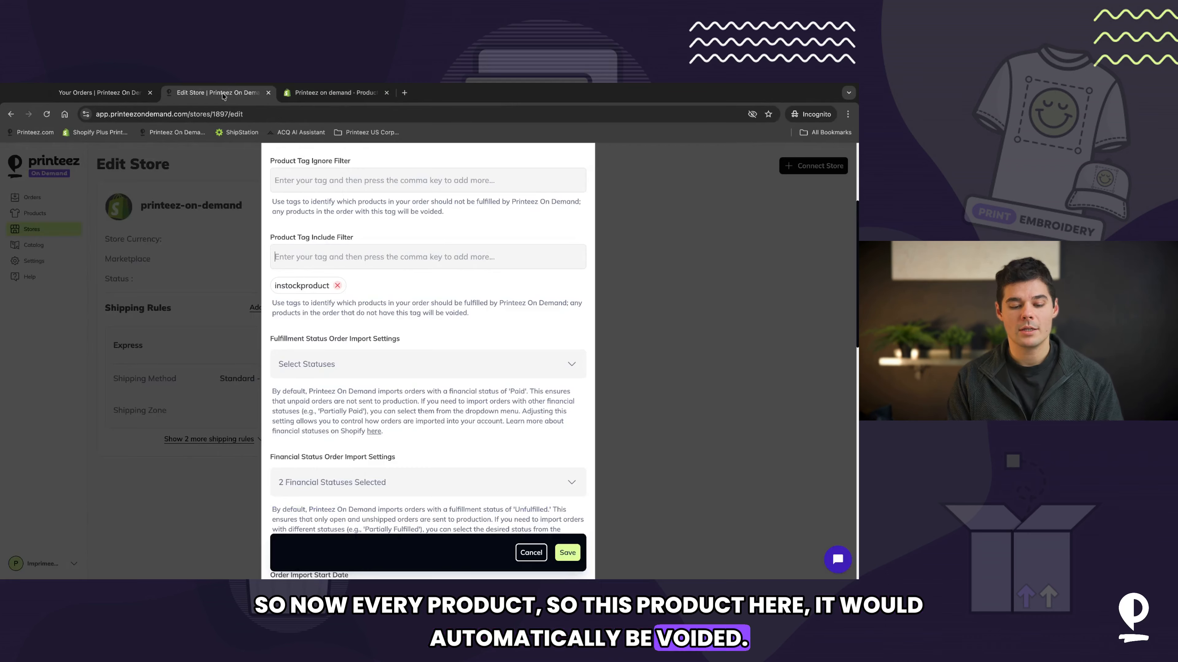
scroll(423, 413, "down", 2)
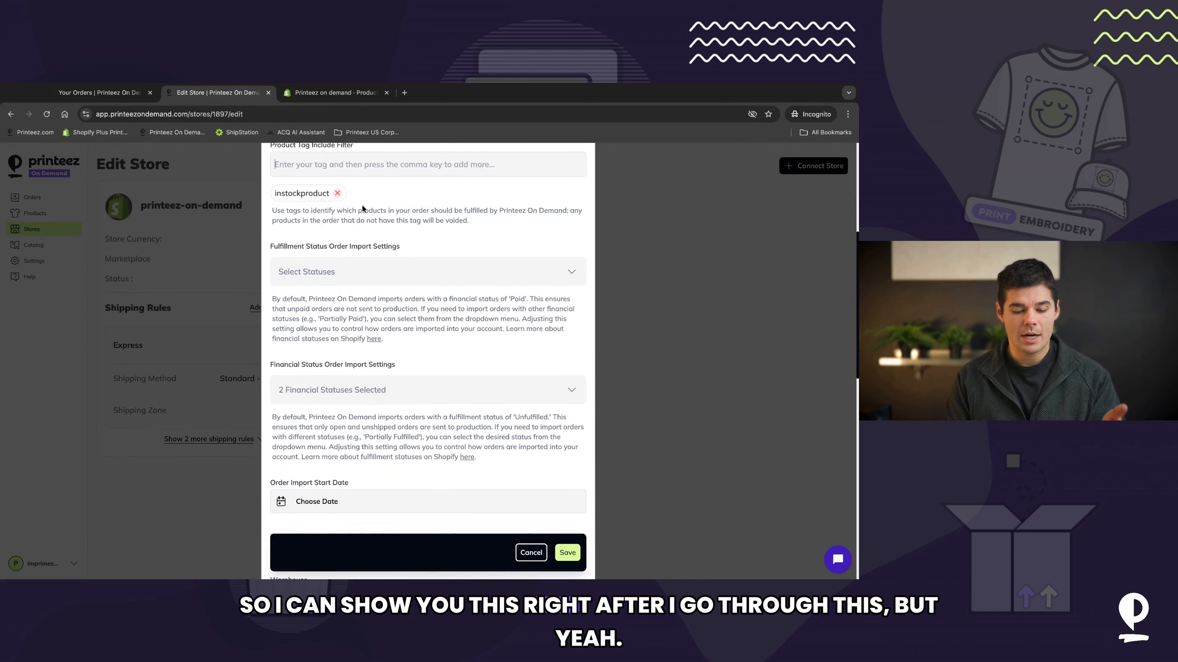
left_click(406, 272)
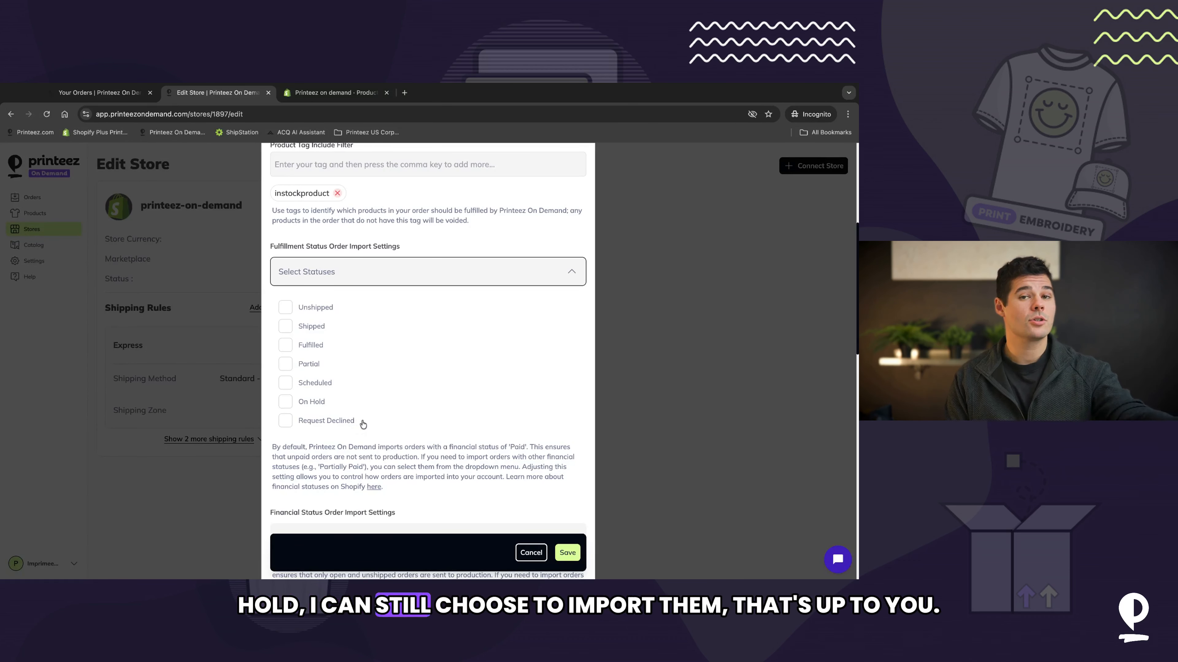
left_click(574, 272)
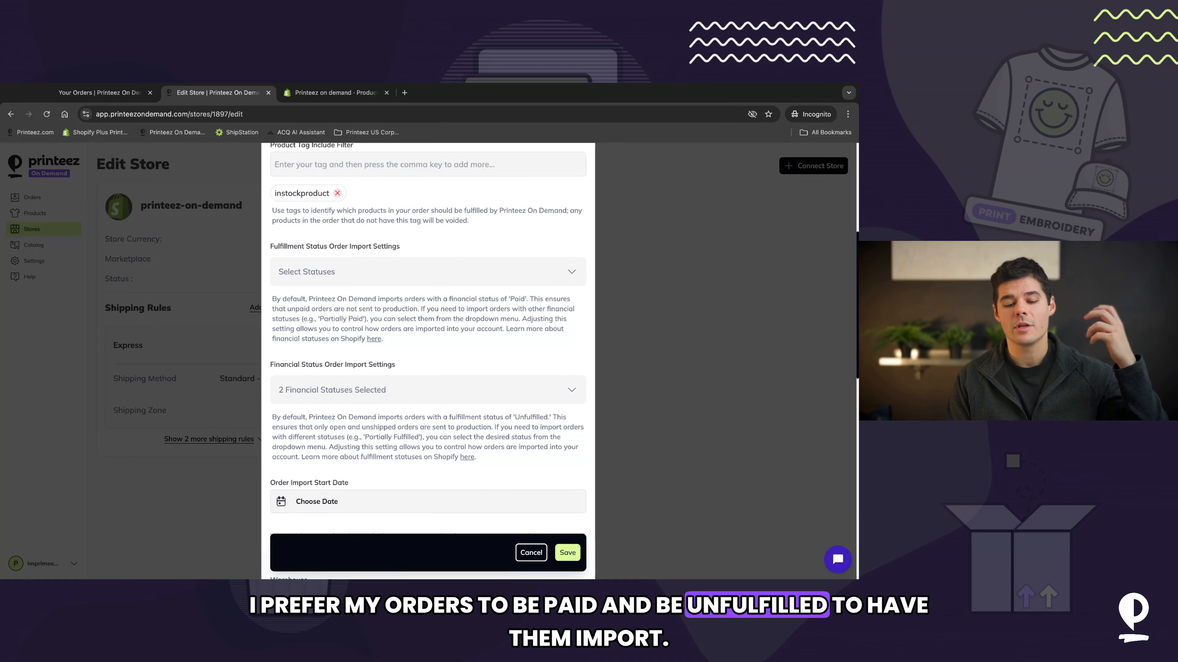
Step: Review the Financial Status Order Import Settings options and open the Order Import Start Date picker
scroll(494, 322, "down", 2)
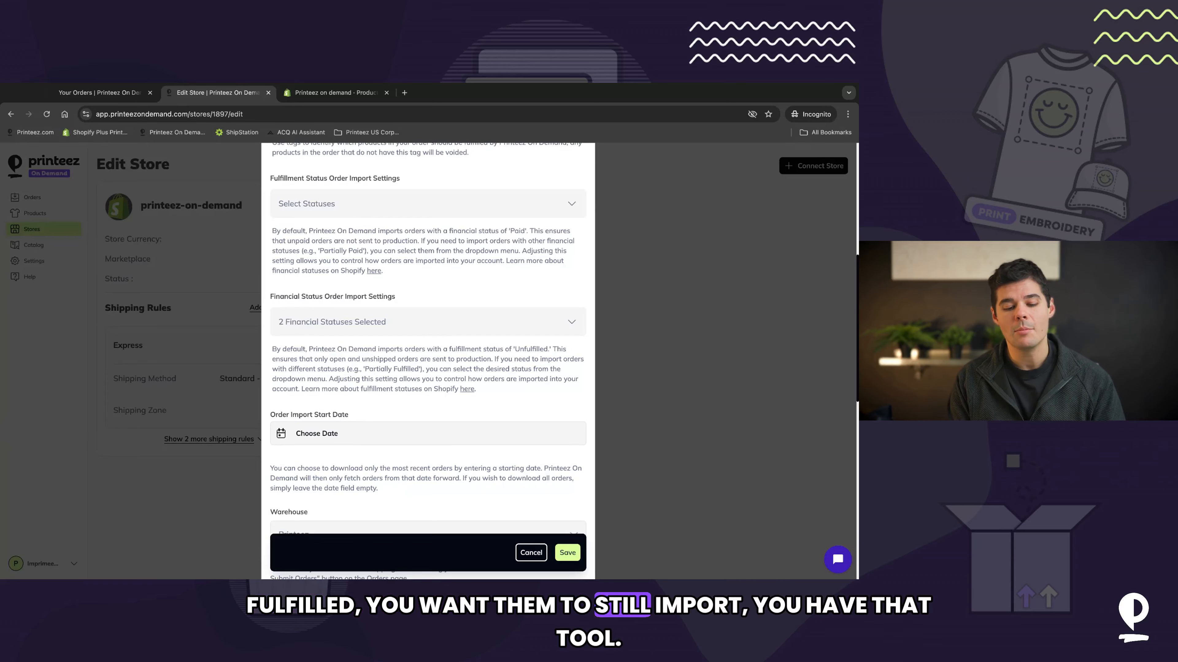
scroll(440, 332, "down", 2)
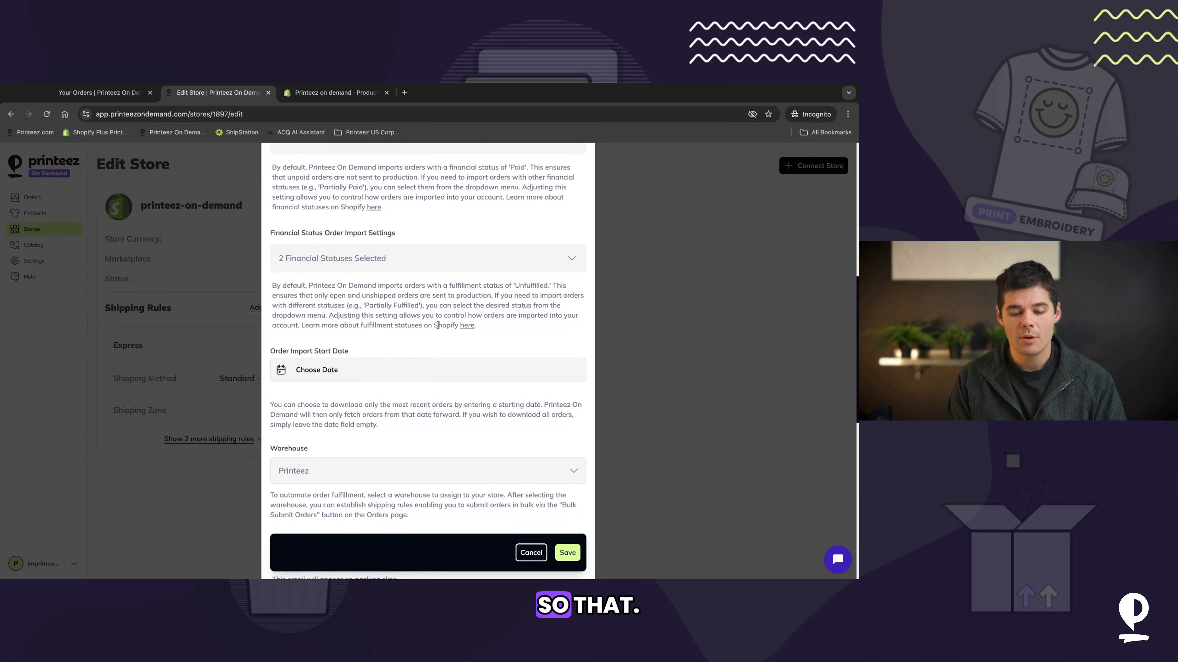
left_click(421, 260)
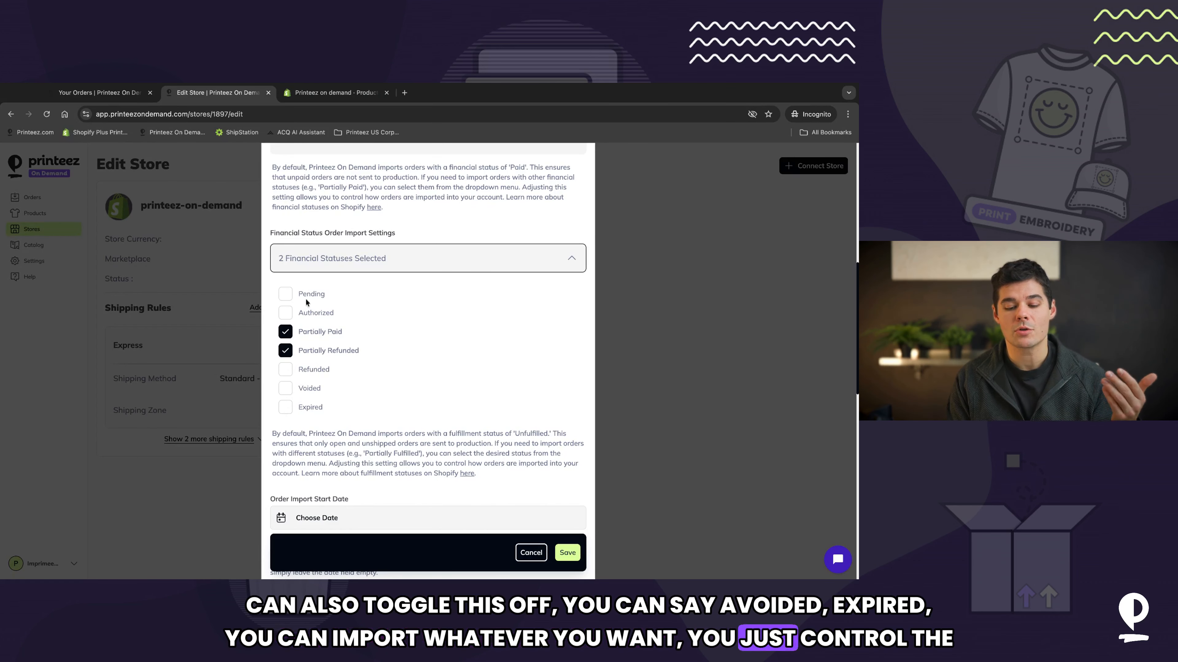
left_click(566, 251)
scroll(424, 341, "down", 2)
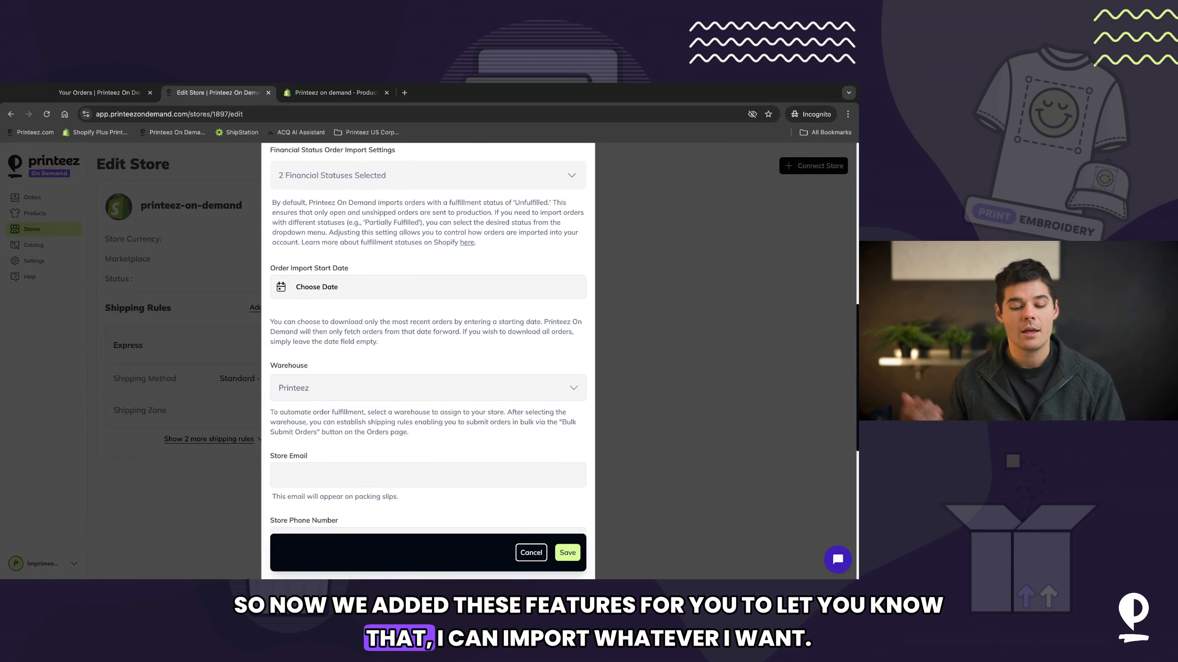
left_click(300, 293)
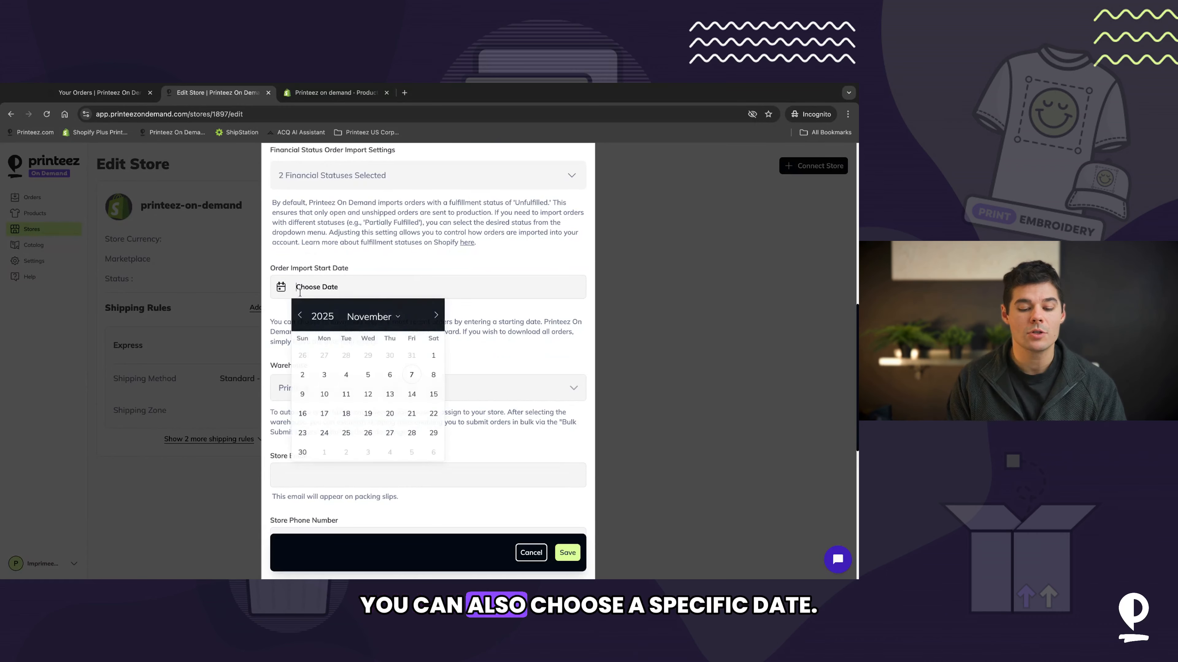
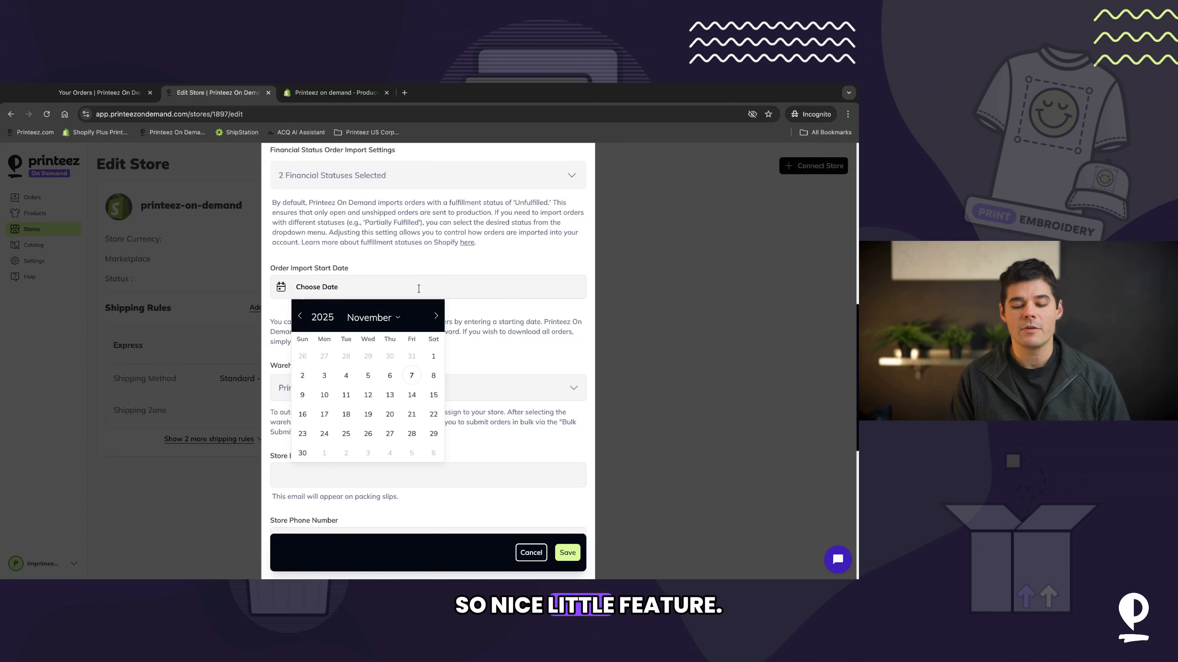
Step: Review the remaining store settings below the order import start date, including warehouse, packing-slip contact fields, logo and notification toggles
left_click(434, 245)
scroll(435, 245, "down", 3)
left_click(334, 214)
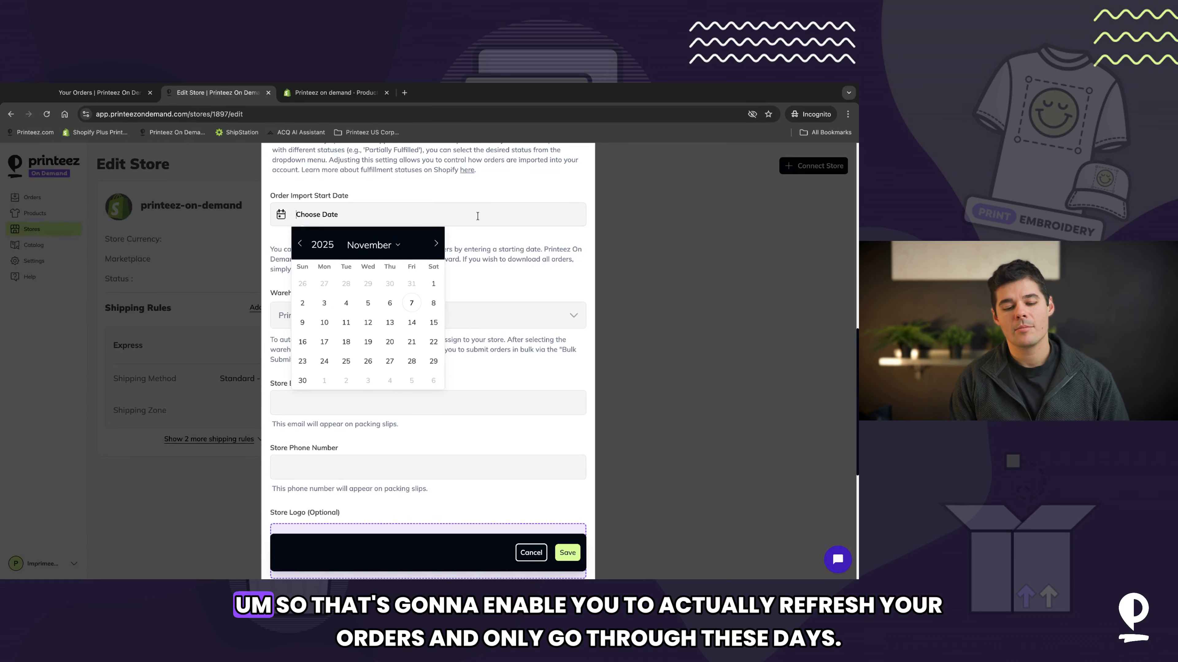
left_click(489, 301)
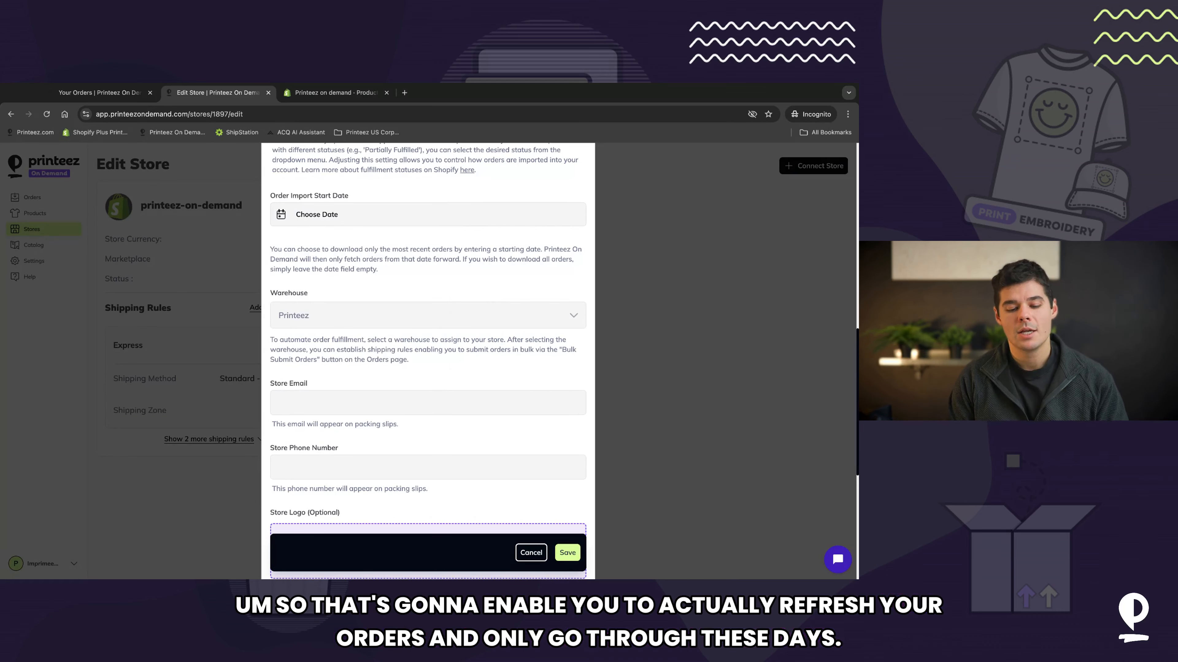
scroll(428, 362, "down", 2)
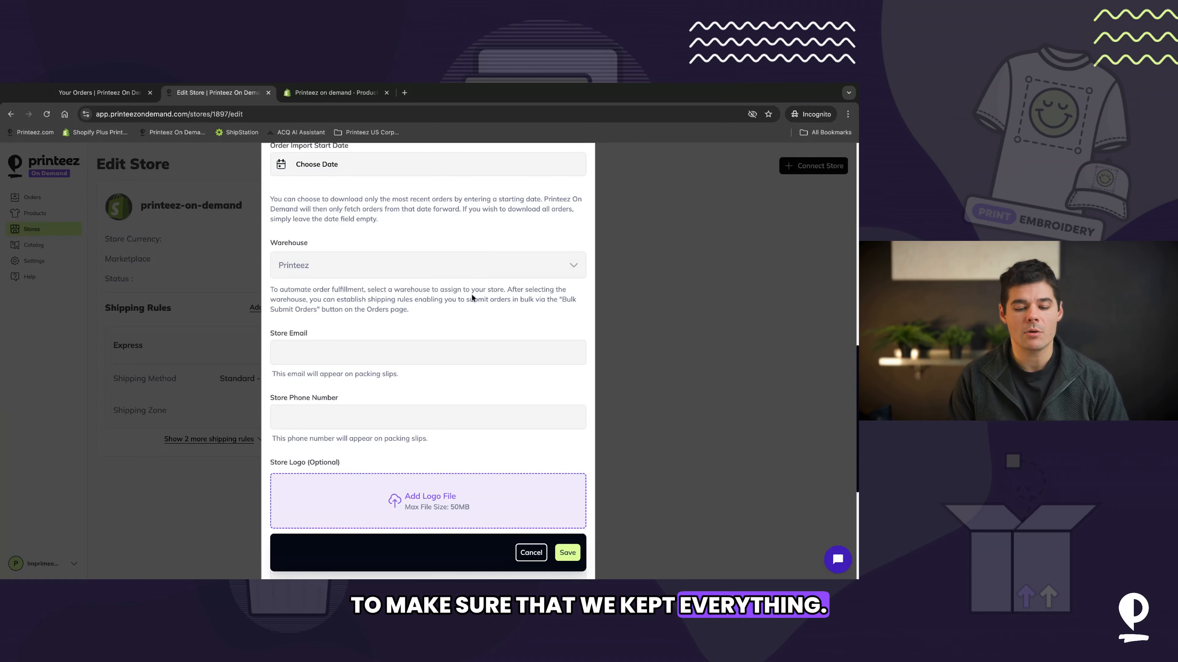
scroll(390, 273, "down", 2)
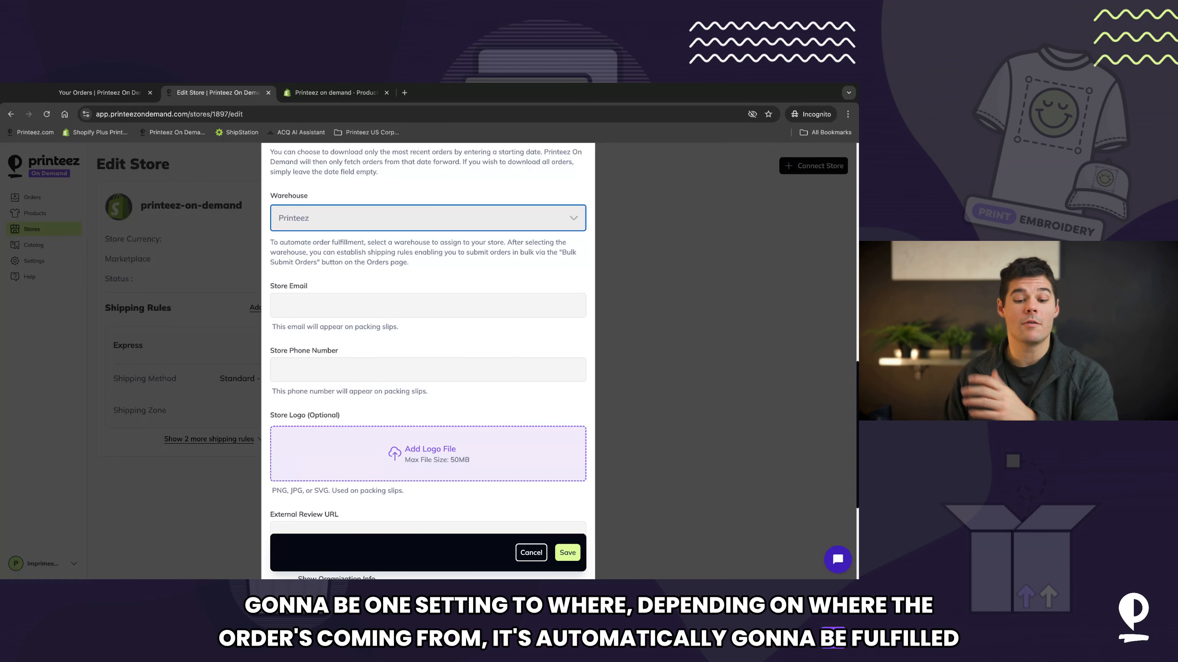
scroll(391, 265, "down", 1)
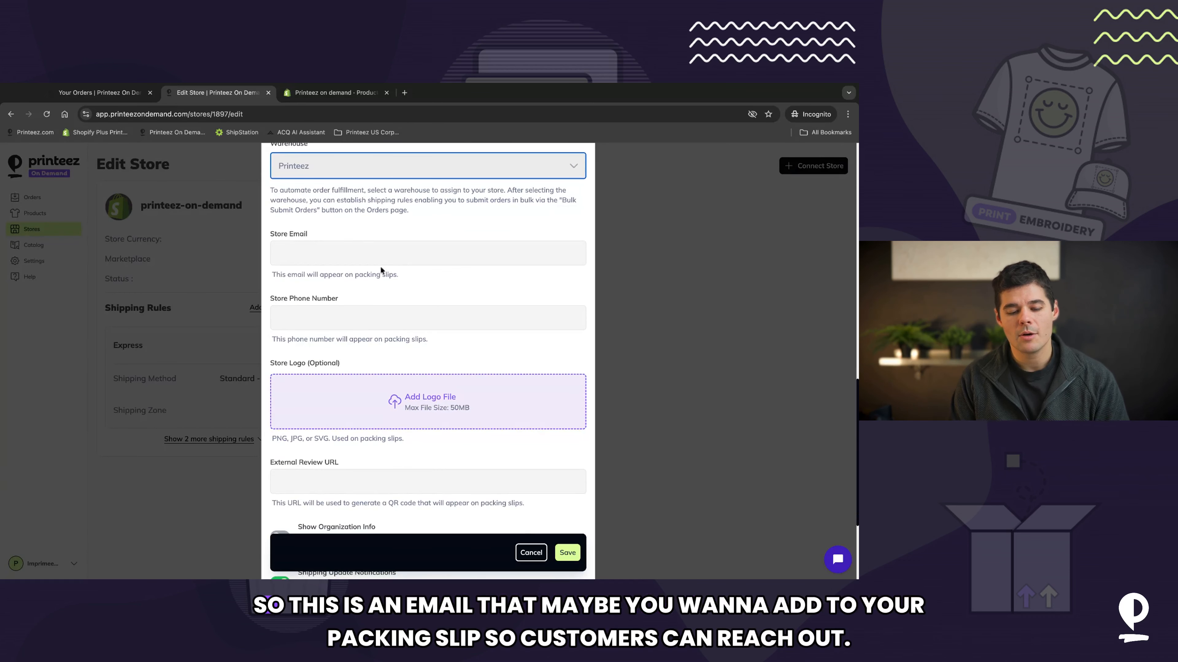
left_click(299, 257)
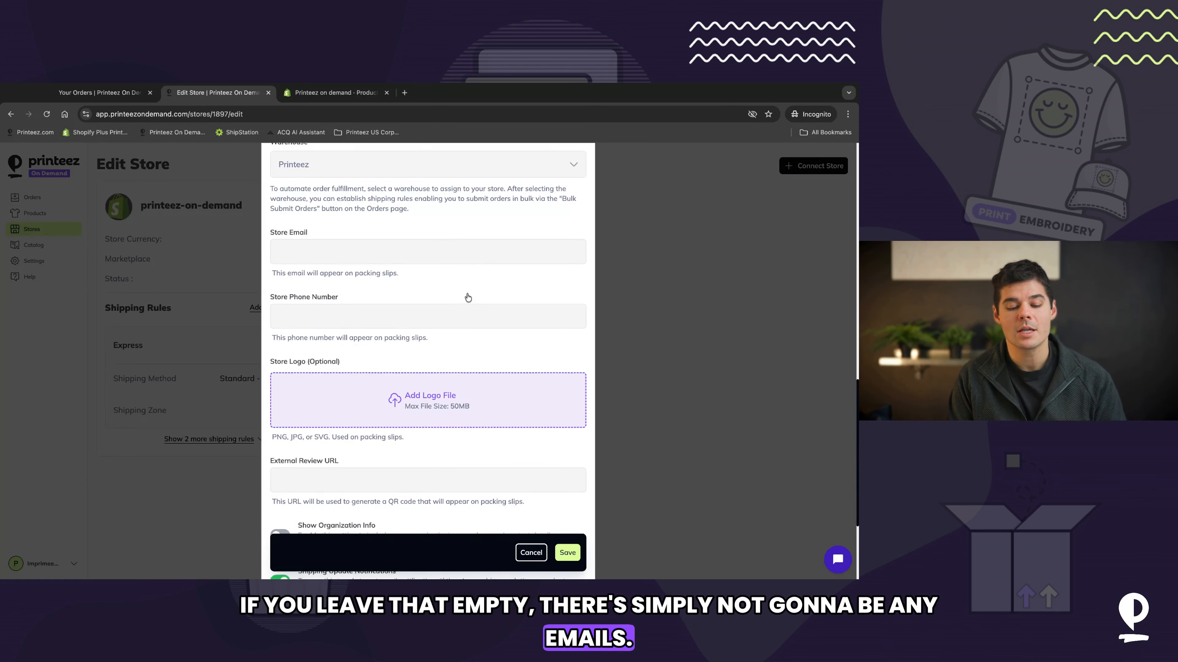
scroll(467, 298, "down", 2)
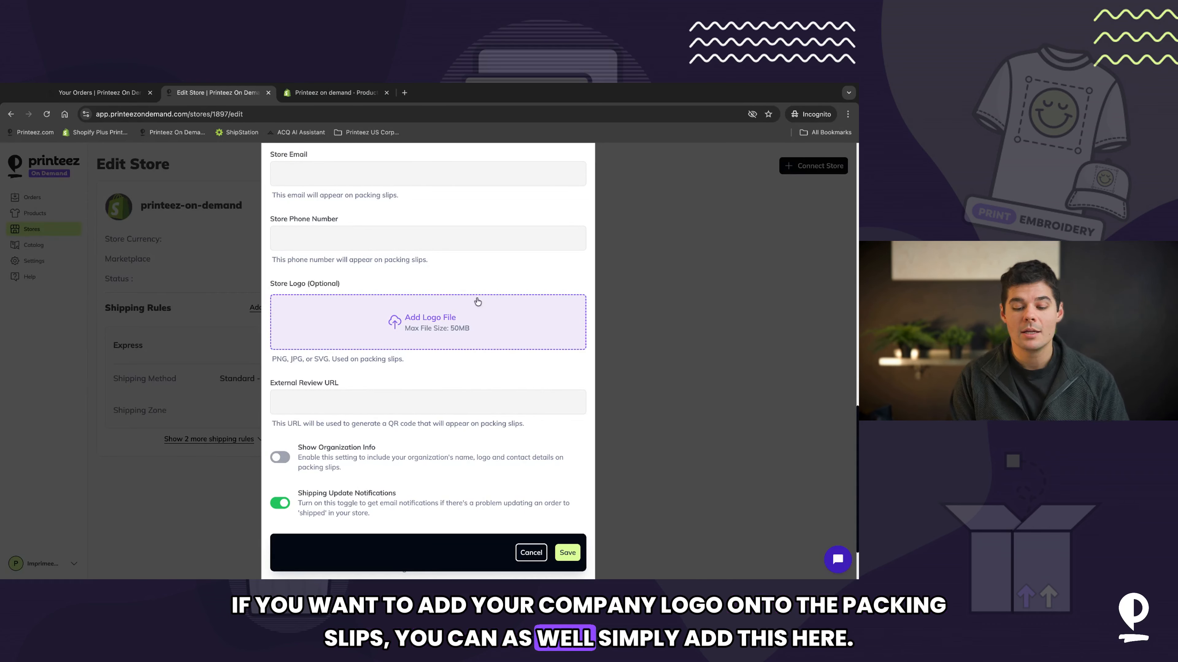
scroll(410, 361, "down", 3)
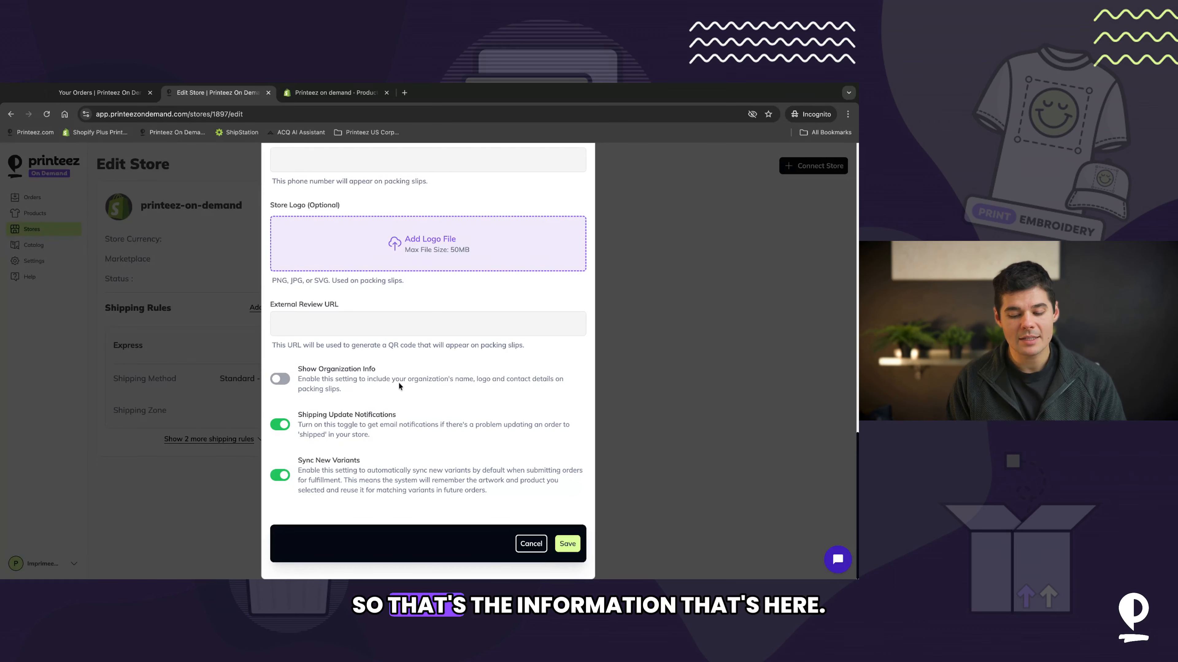
scroll(413, 269, "up", 2)
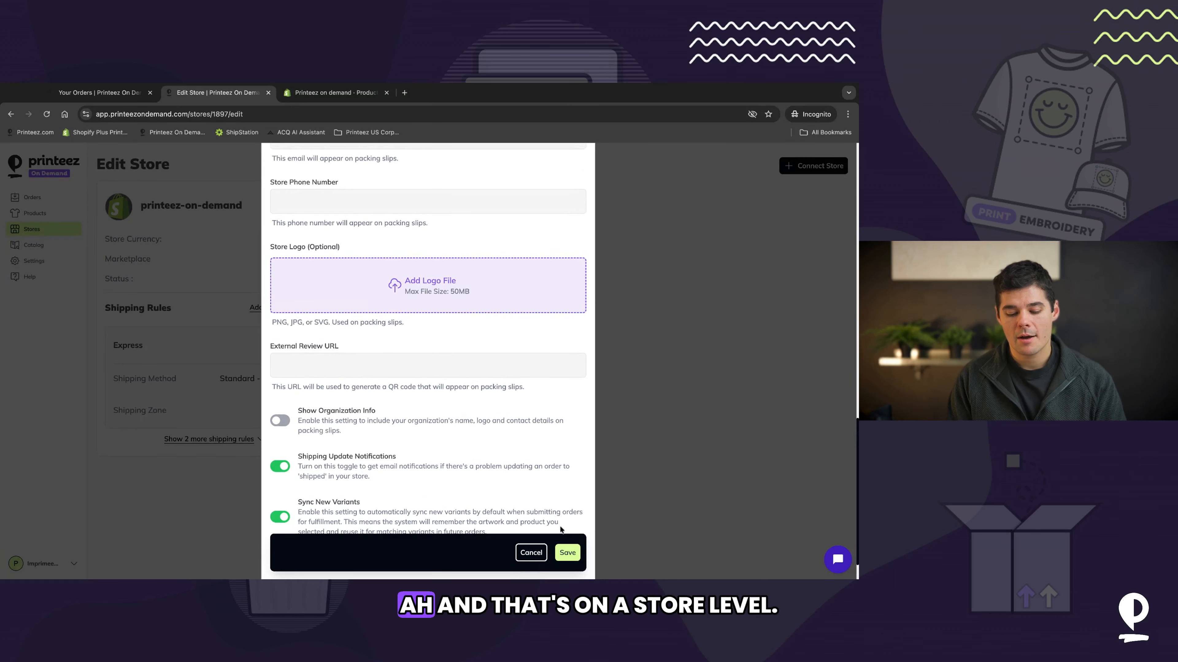
scroll(417, 325, "up", 10)
scroll(407, 315, "down", 3)
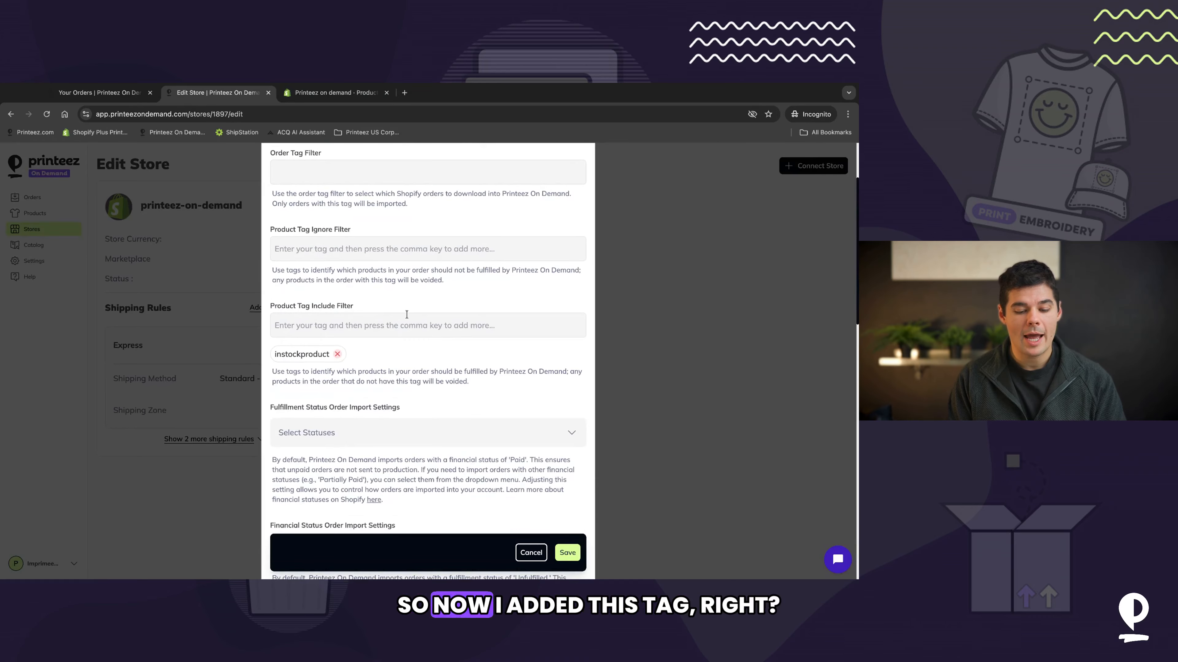
Step: Save the Printeez store settings and return to the orders list
left_click(567, 552)
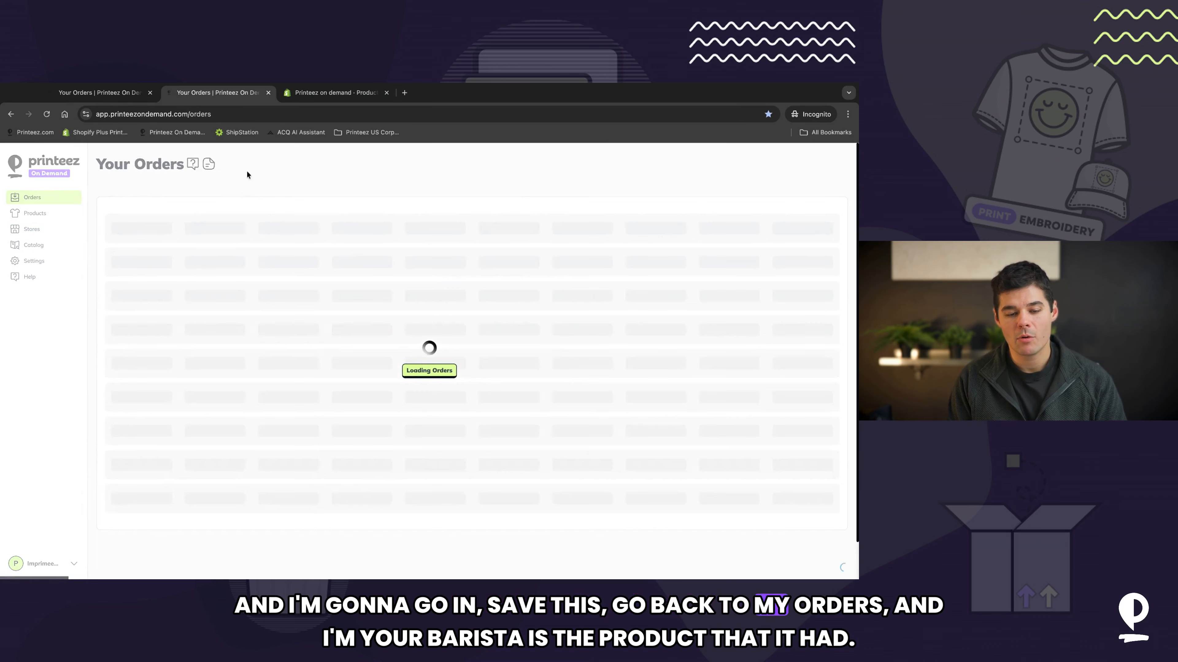
left_click(304, 98)
left_click(246, 93)
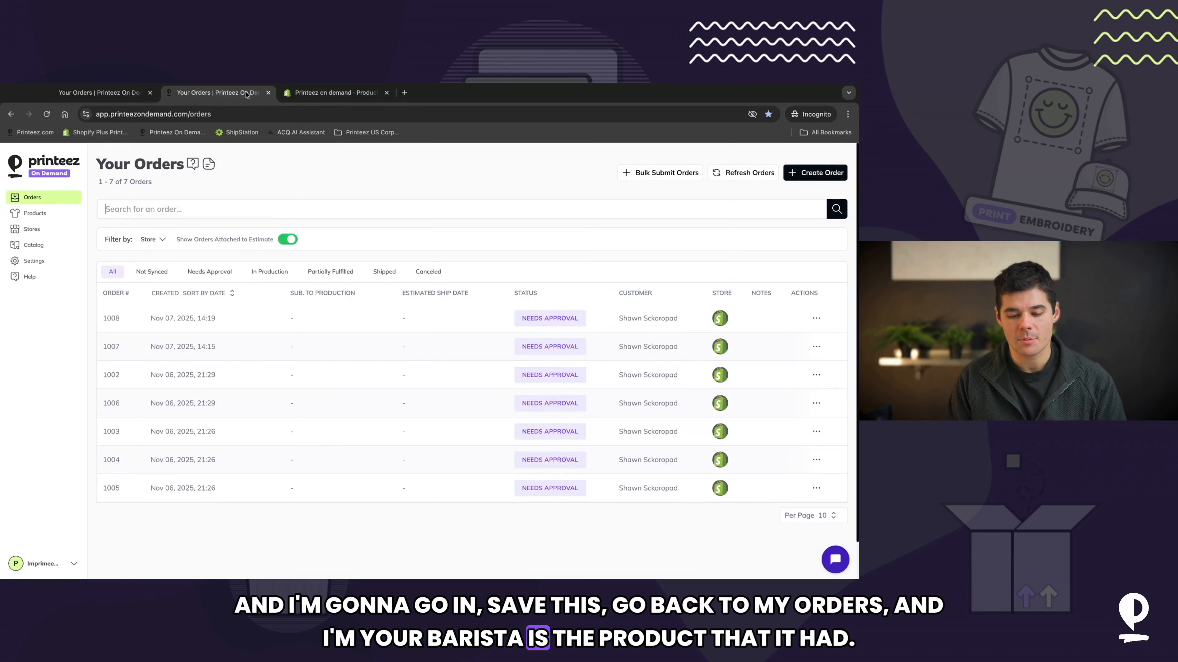
left_click(217, 318)
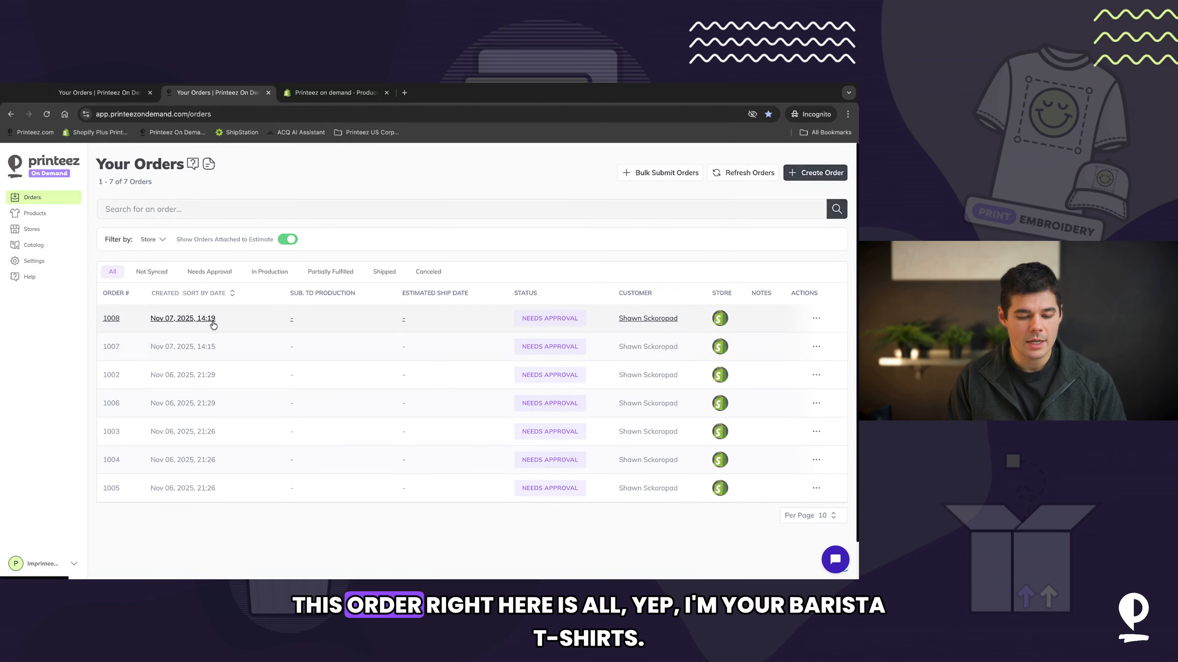
scroll(287, 355, "down", 1)
left_click(309, 334)
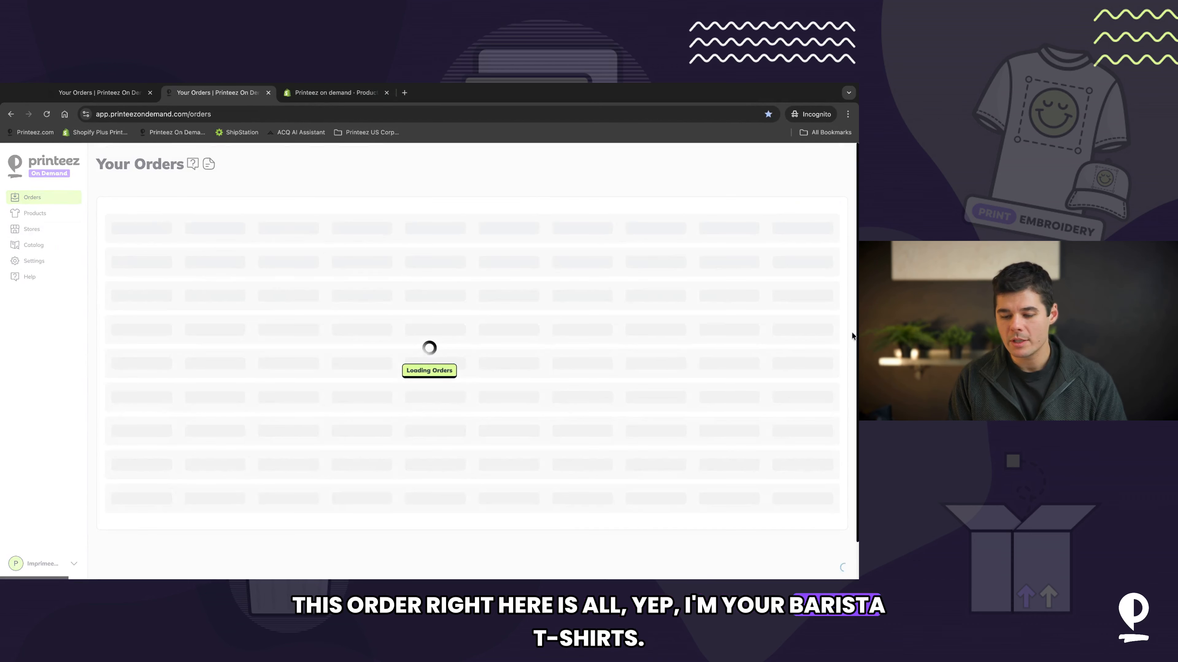
Step: Delete order 1008 and refresh the orders to import it again
left_click(816, 319)
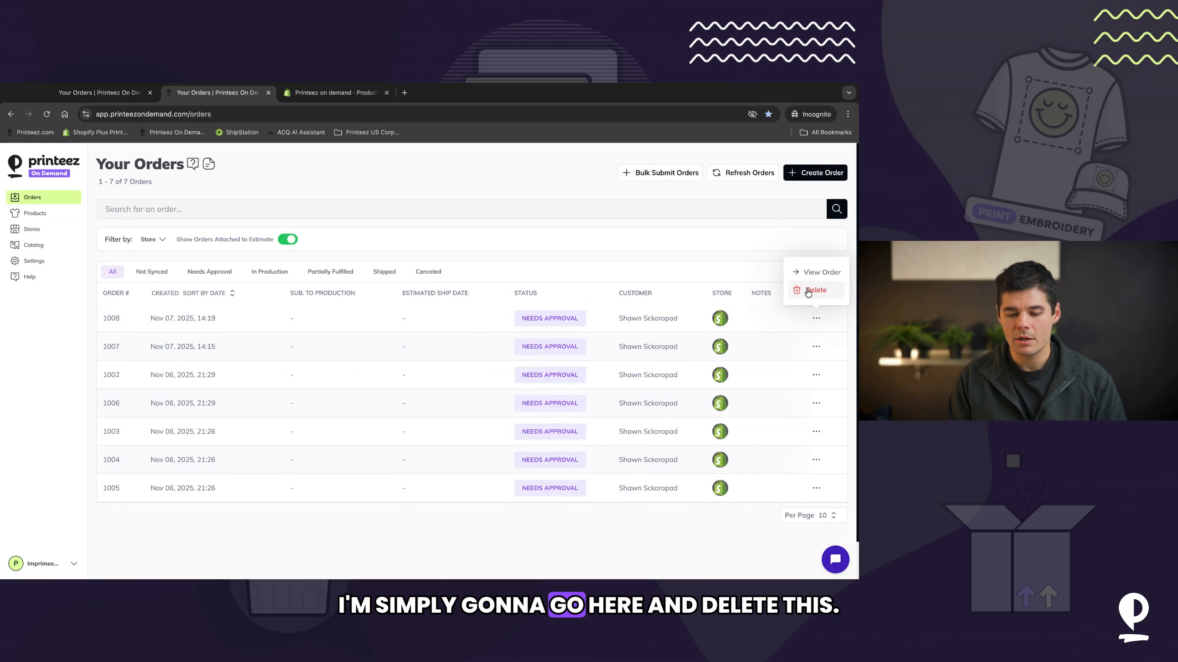
left_click(813, 290)
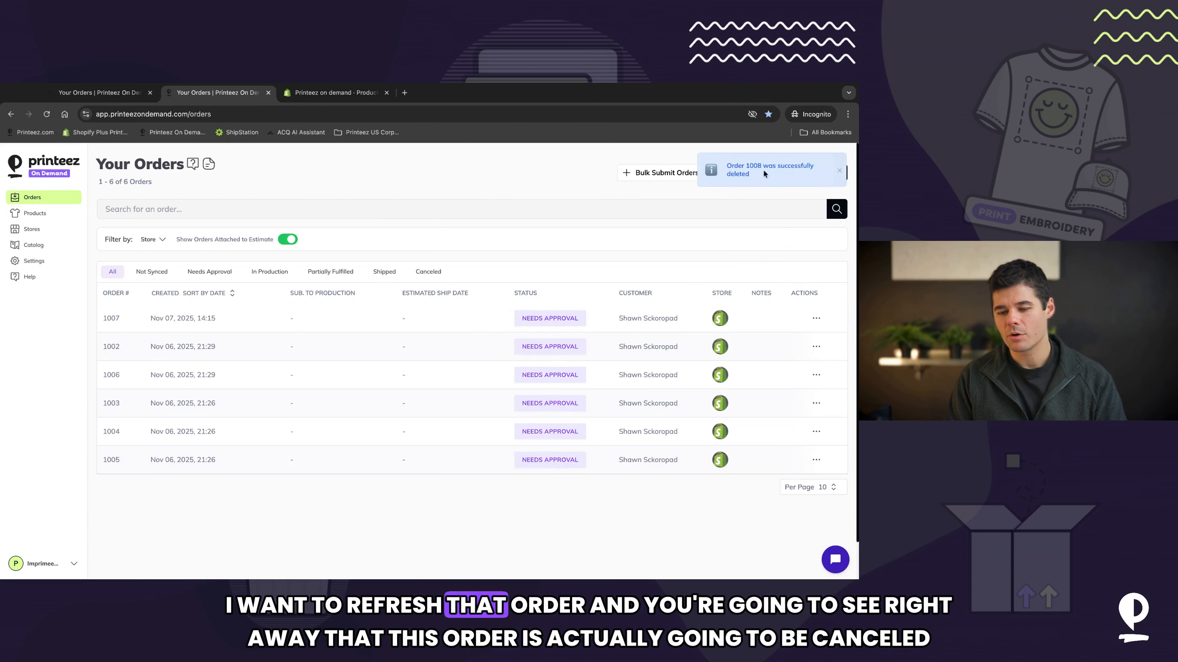
left_click(743, 173)
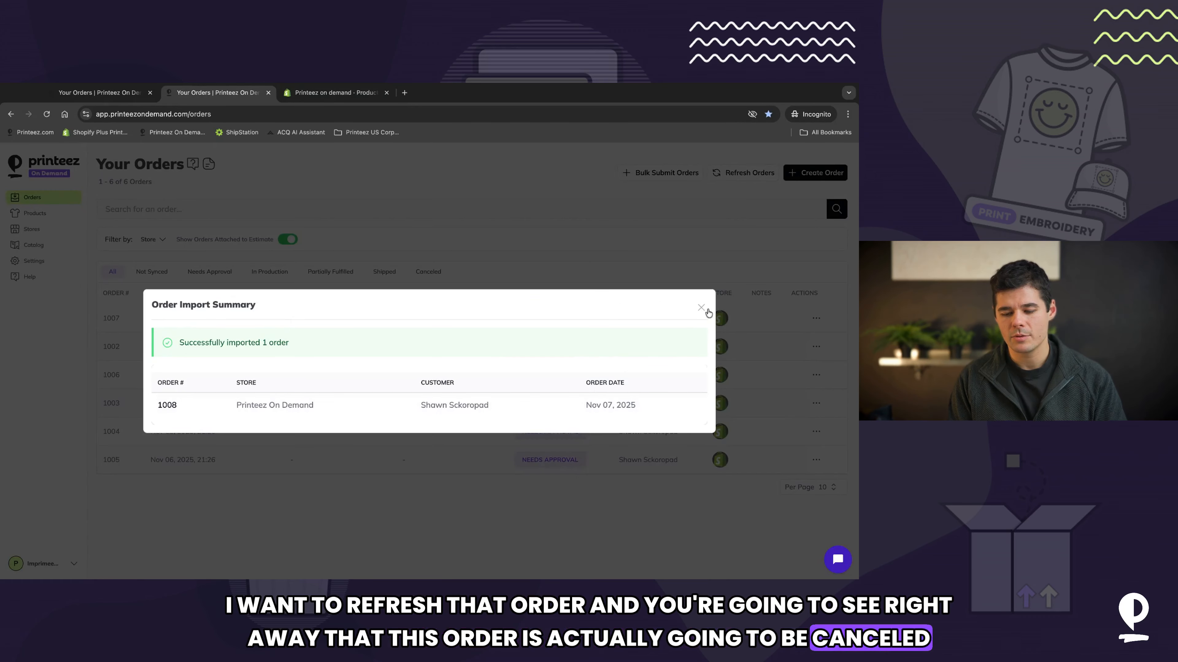
left_click(706, 310)
Step: Inspect the reimported order 1008's items and compare them with the product's tags in Shopify
left_click(189, 322)
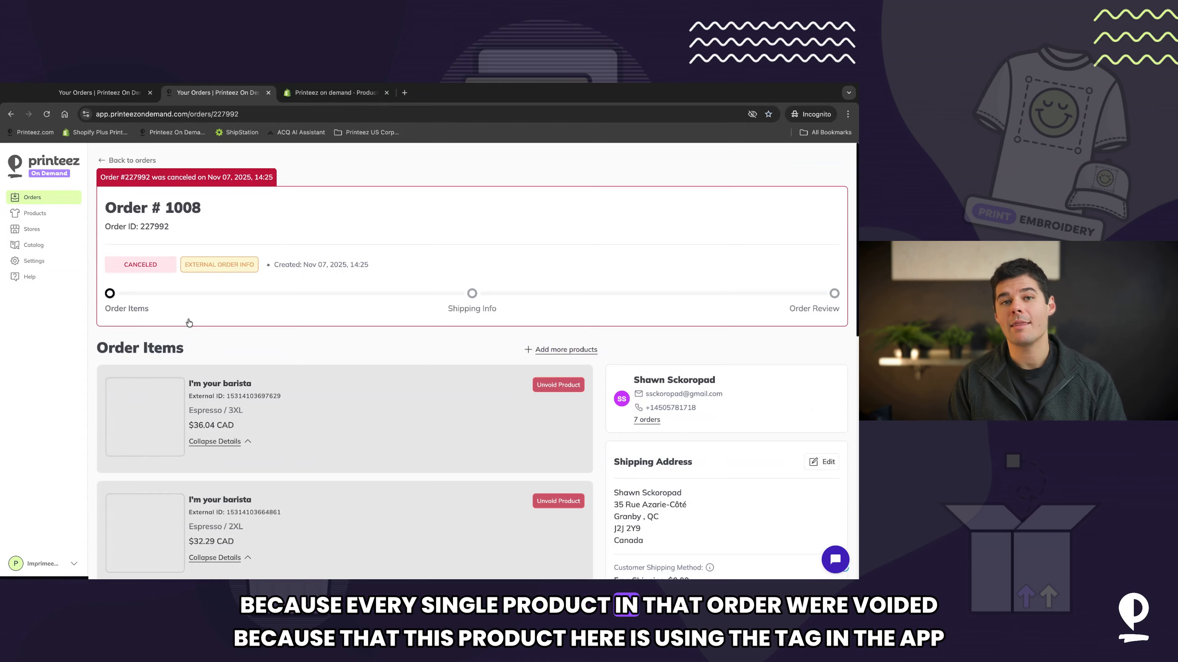
scroll(396, 297, "down", 3)
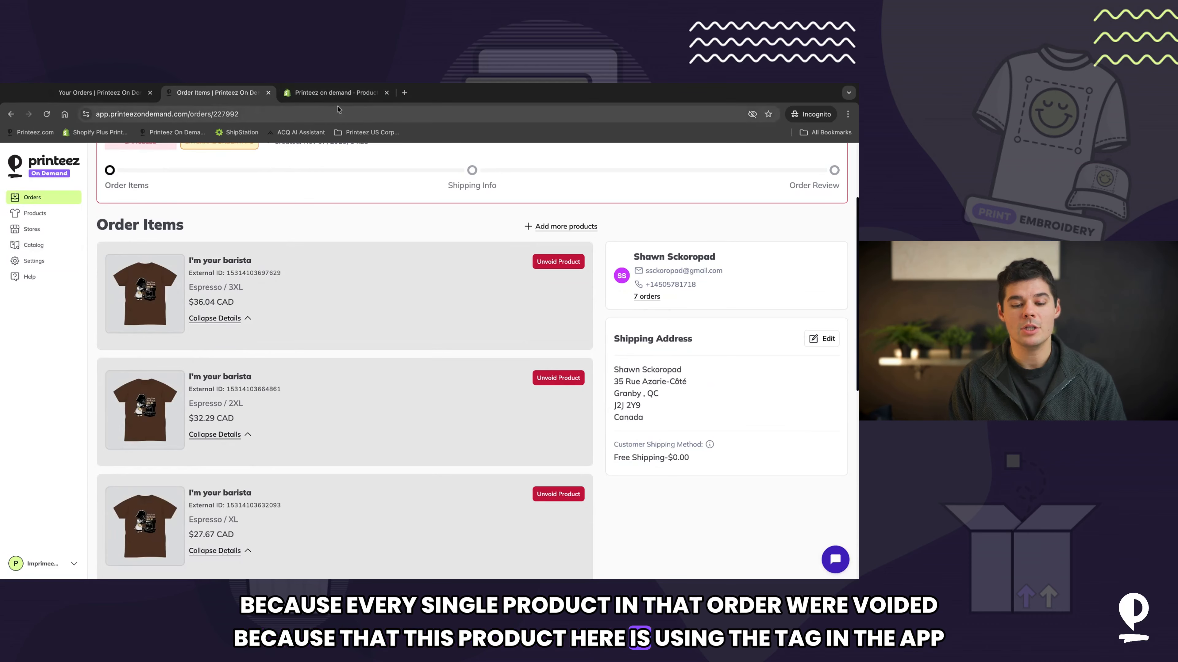
left_click(337, 95)
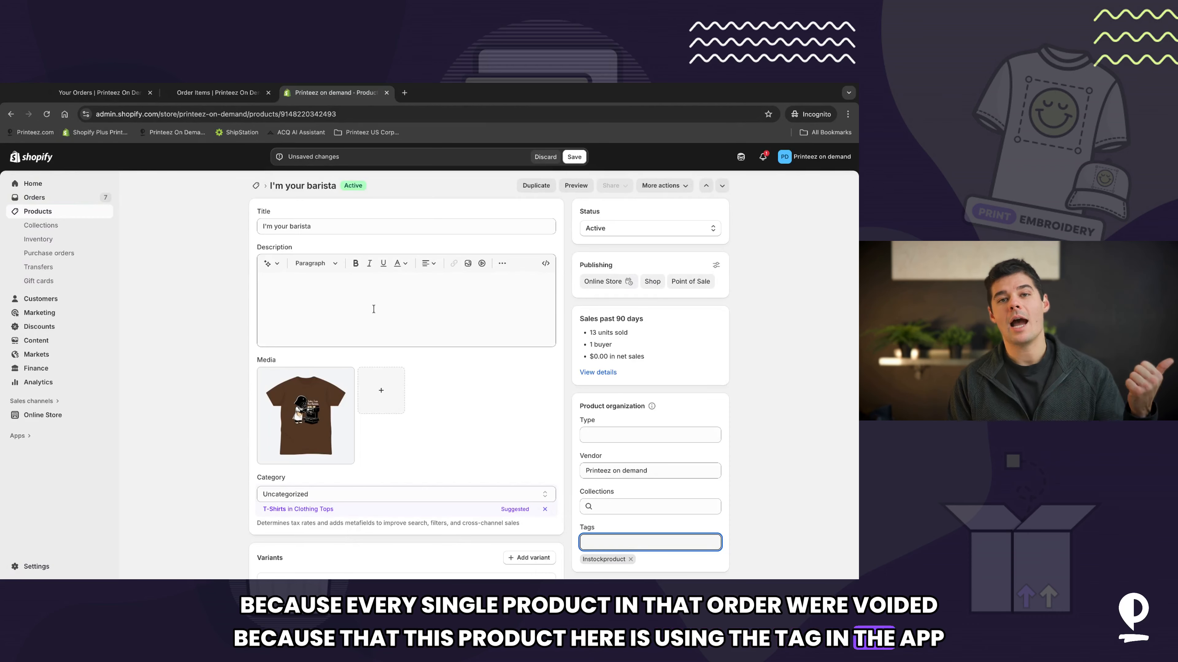
scroll(626, 356, "down", 2)
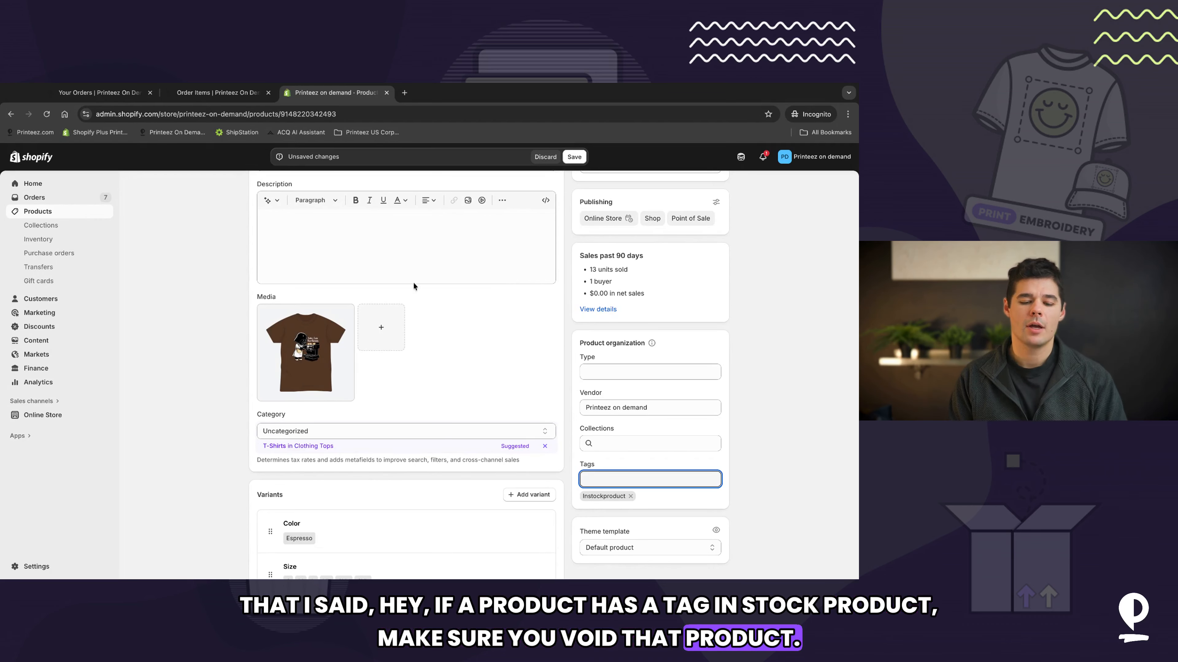
scroll(413, 272, "down", 5)
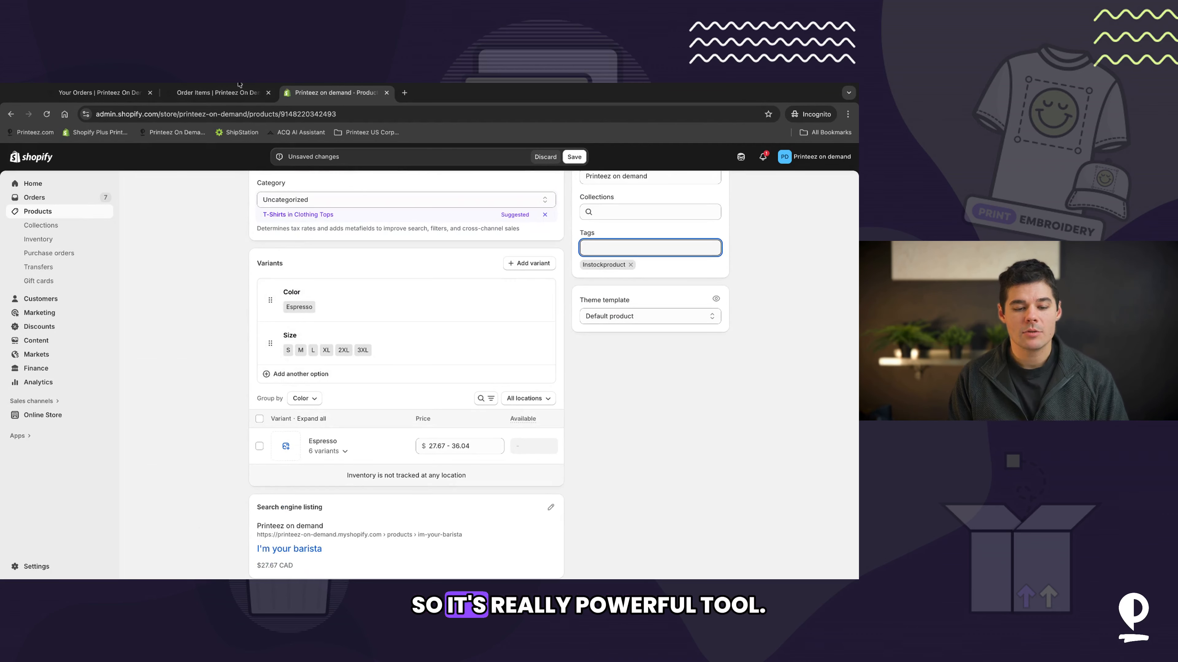
left_click(218, 92)
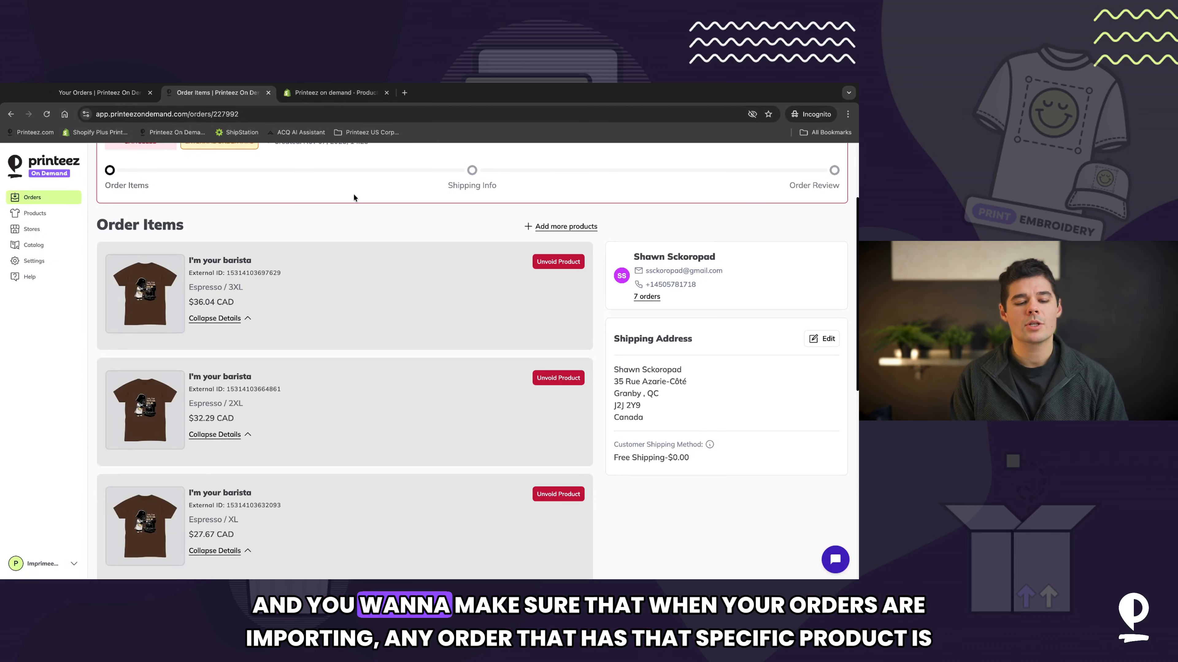
left_click(44, 192)
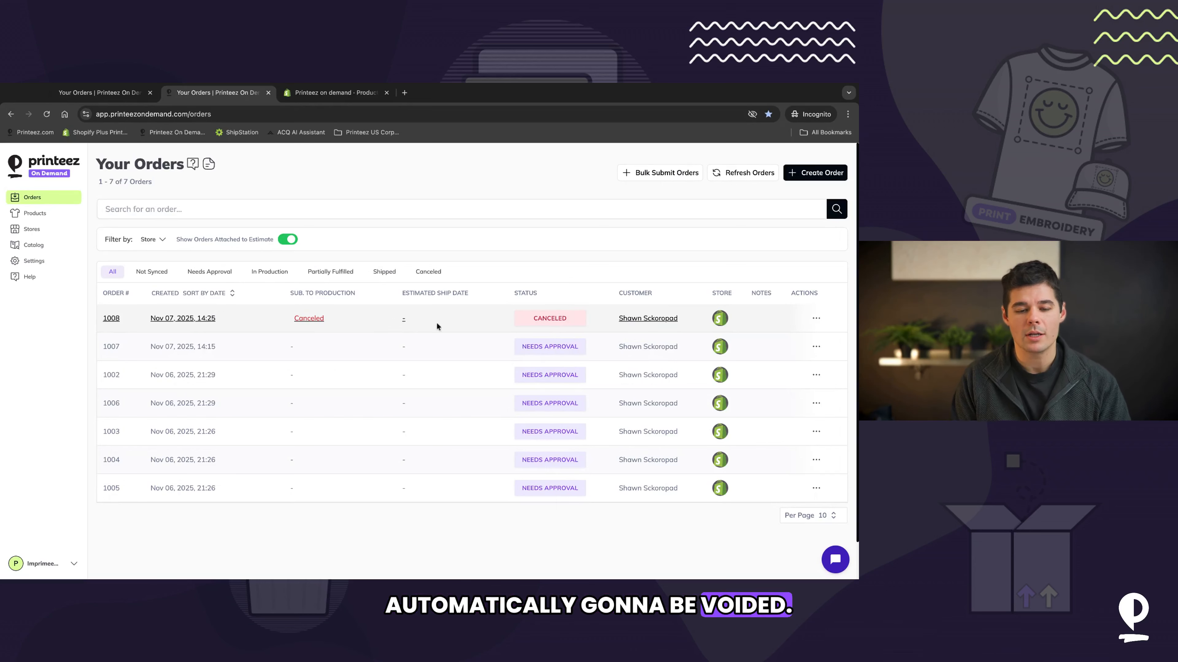
Step: Expand the I'm your barista product's variants in Shopify and save the product
left_click(336, 92)
scroll(401, 331, "down", 1)
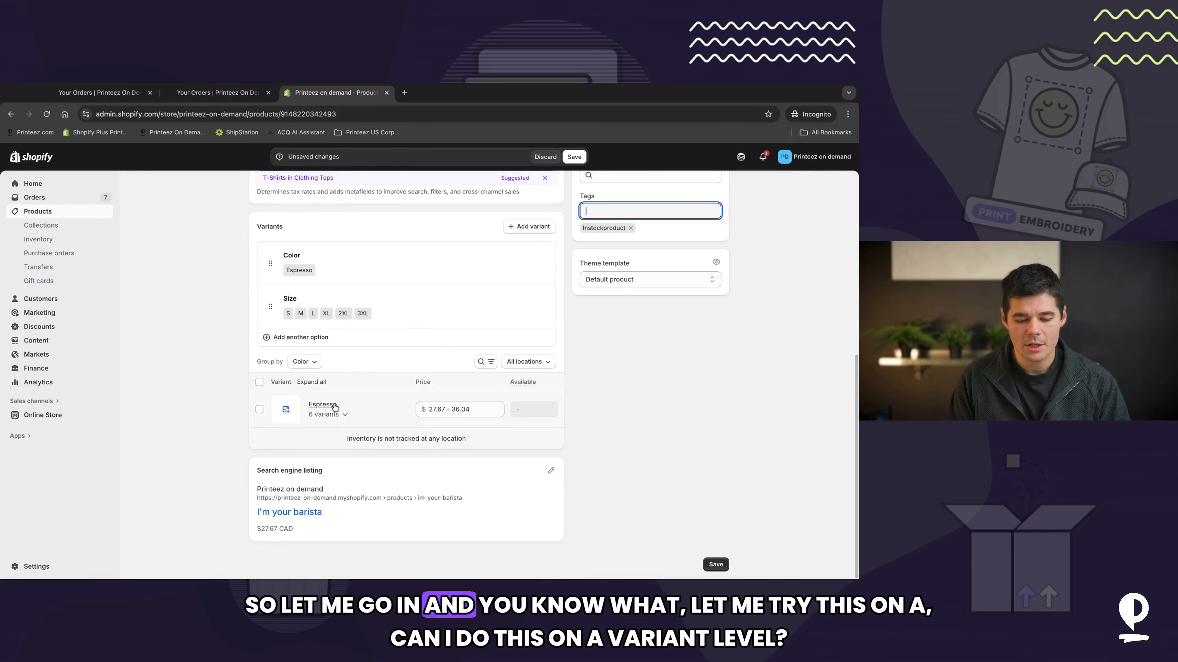
left_click(339, 415)
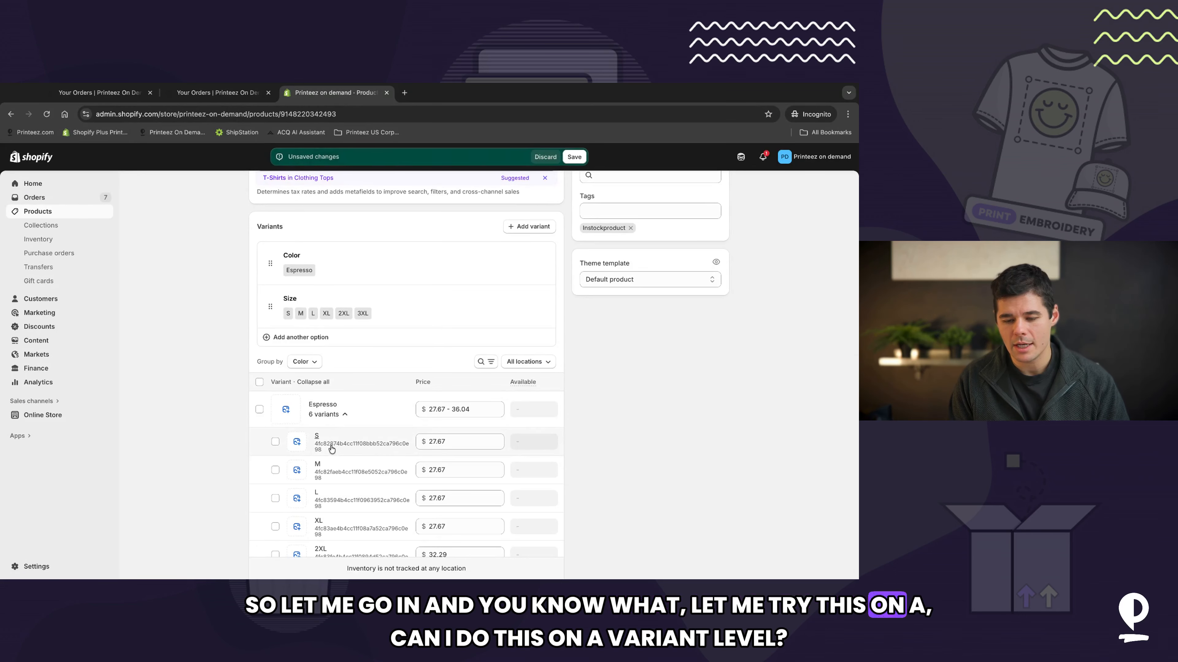
left_click(574, 157)
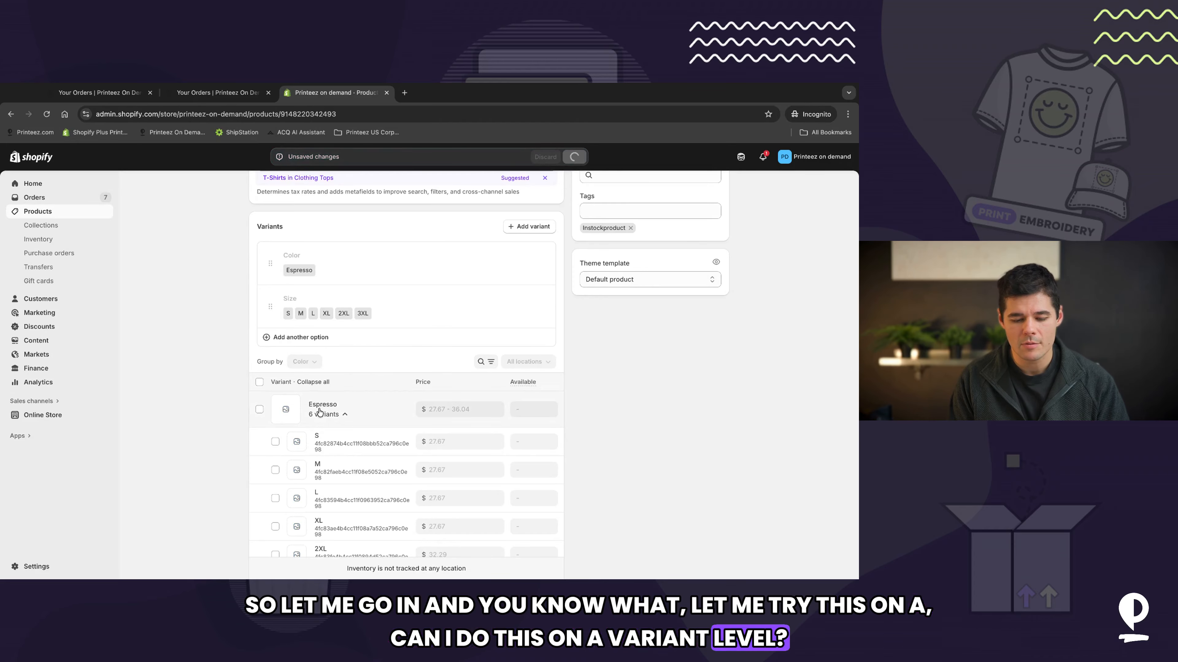
Step: Examine the Espresso / S variant page for a tag option, then return to the product
left_click(315, 438)
scroll(649, 297, "down", 3)
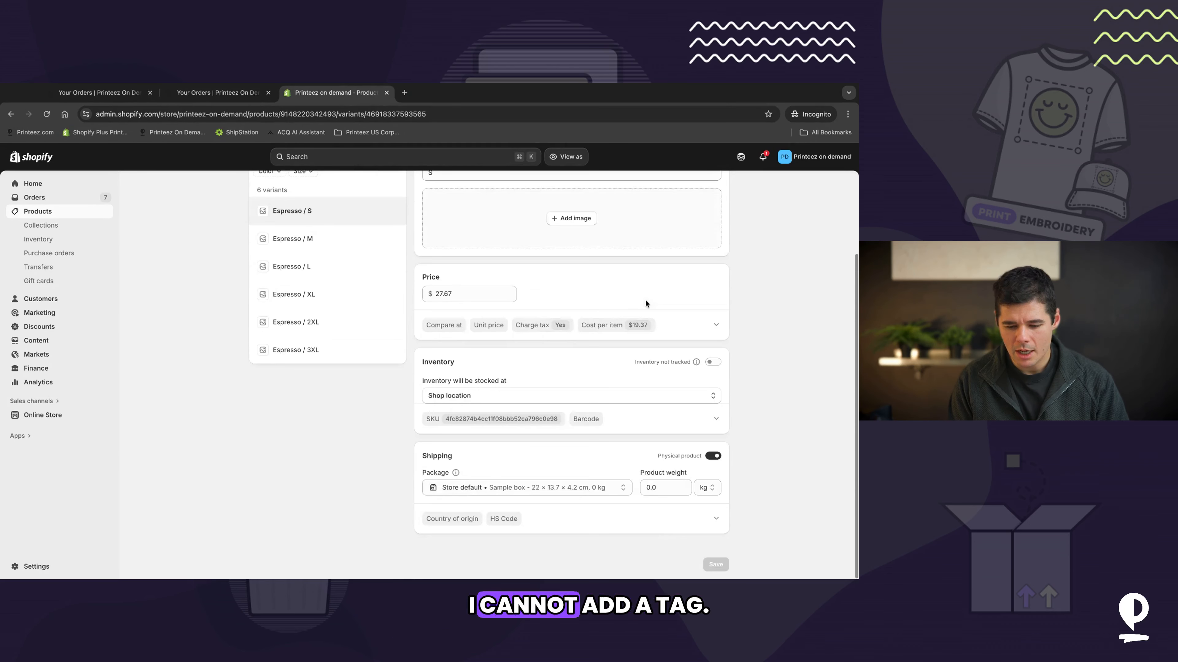
scroll(649, 478, "up", 2)
scroll(648, 478, "up", 1)
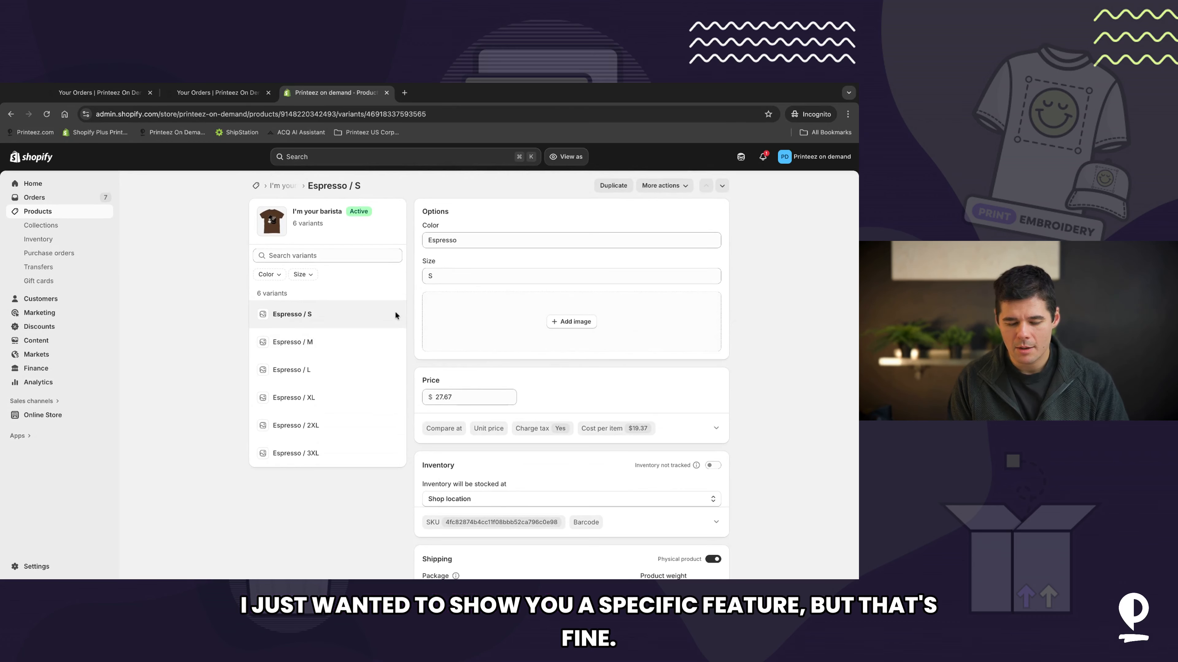
left_click(283, 186)
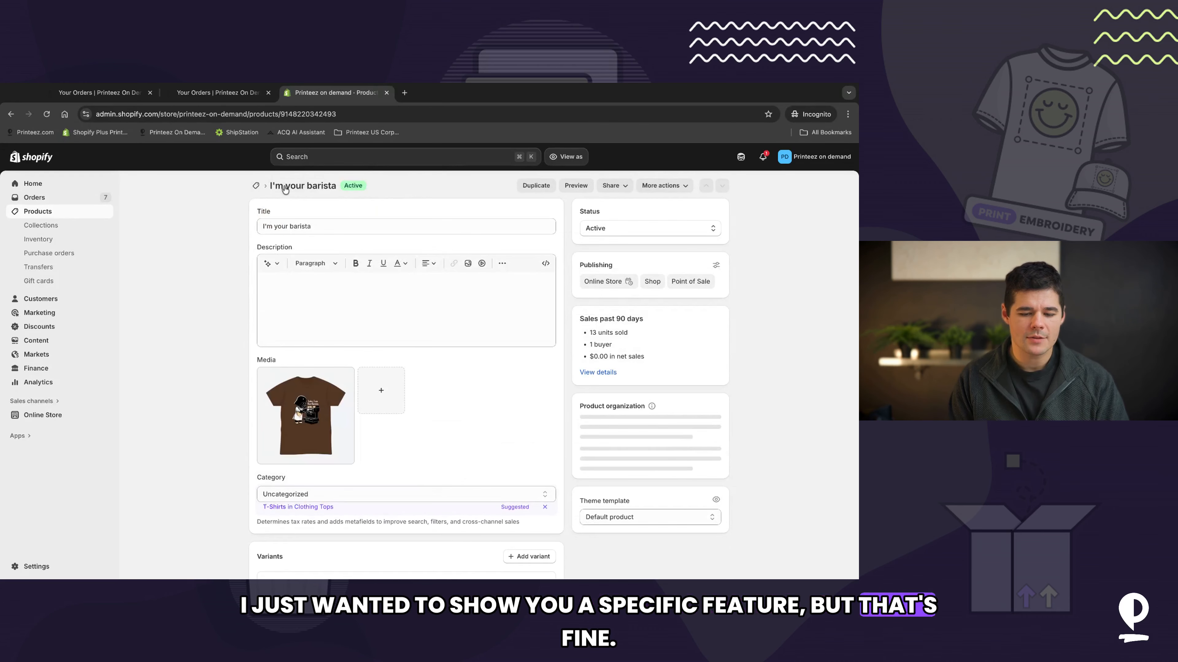
Step: Remove the Instockproduct tag from the I'm your barista product and save it
scroll(409, 387, "down", 7)
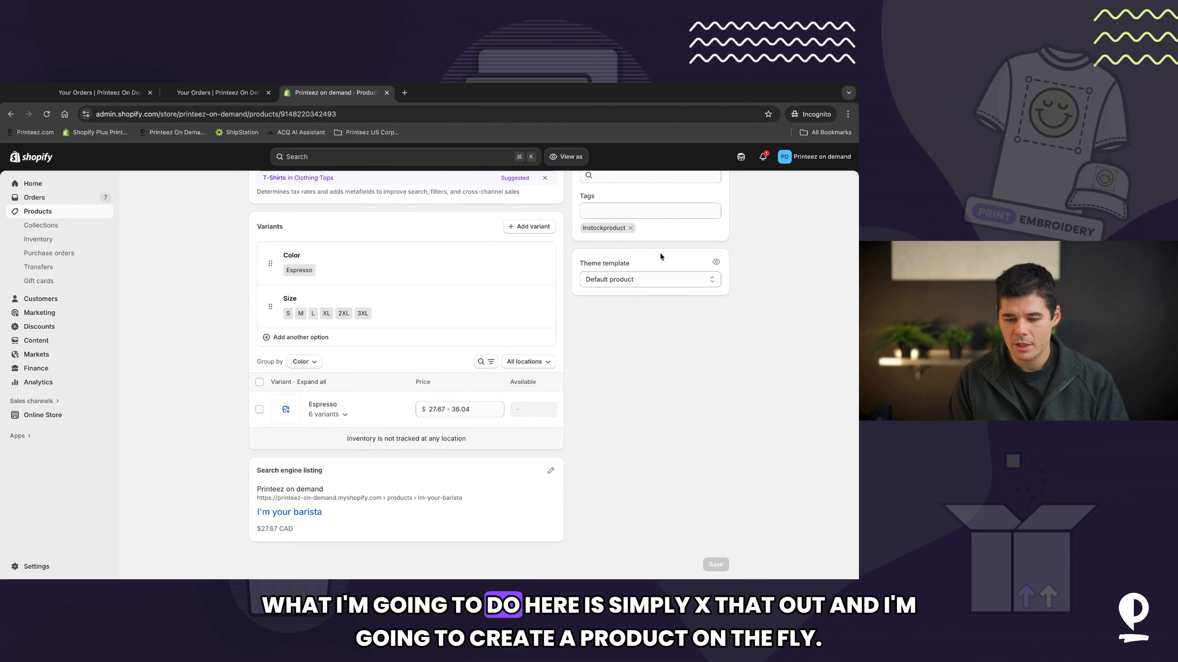
left_click(631, 229)
left_click(574, 158)
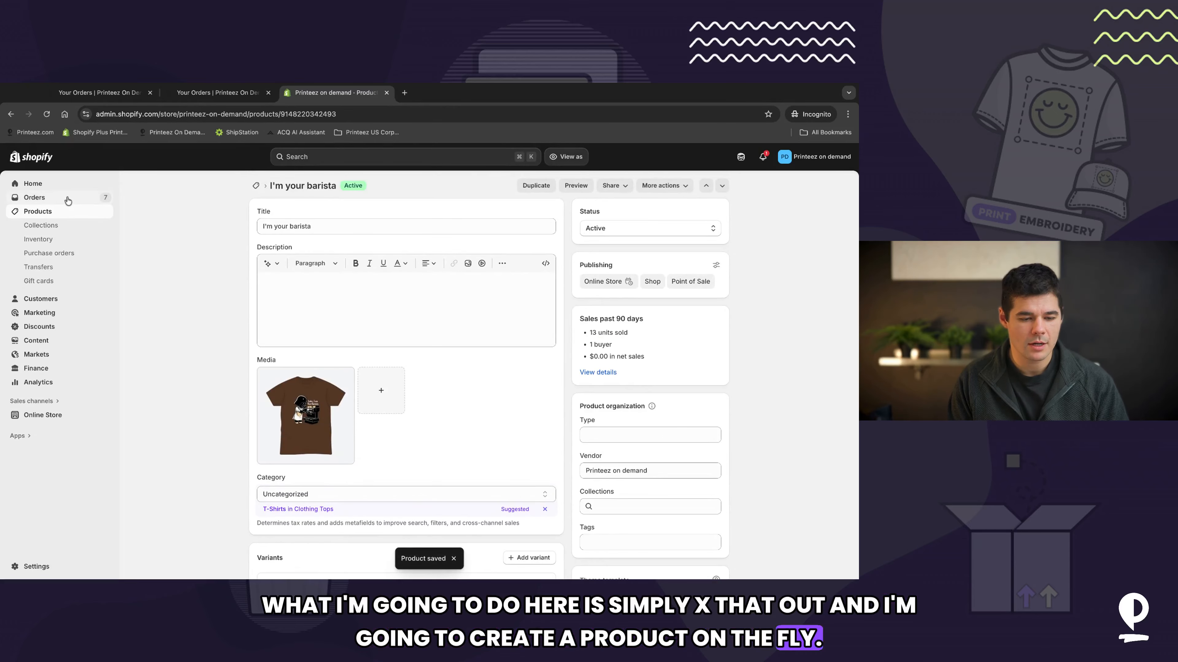
Step: Add the instockproduct tag to the TeaRex 2.0 product in Shopify and save it
left_click(68, 200)
left_click(55, 213)
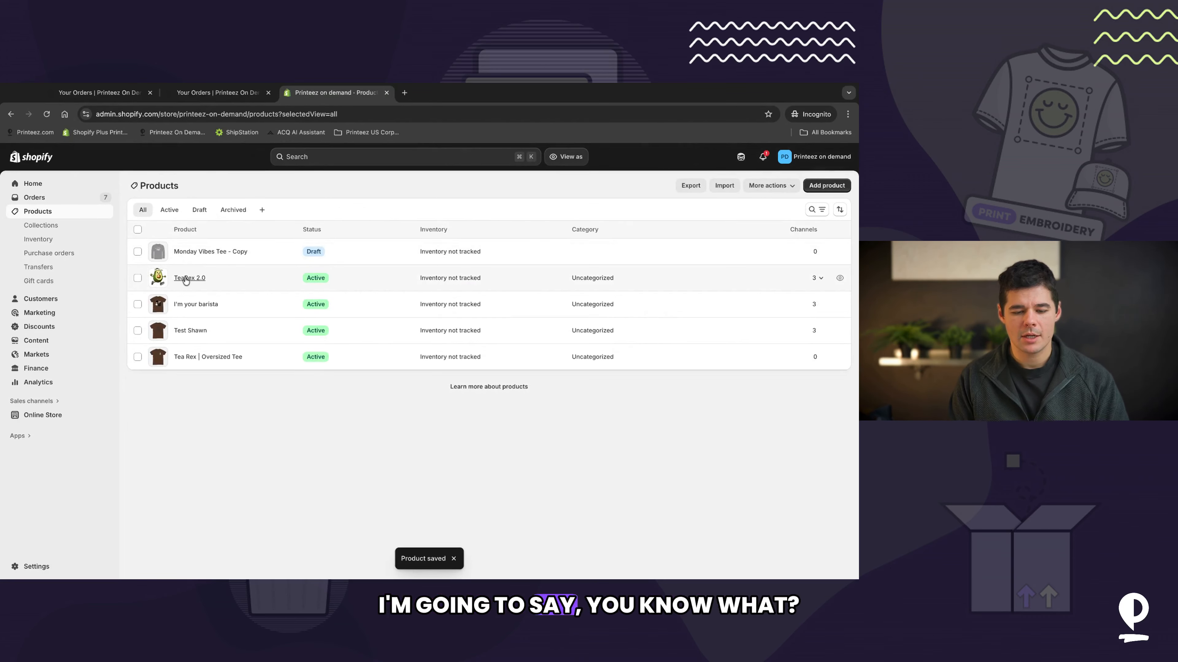
left_click(187, 278)
scroll(672, 434, "down", 5)
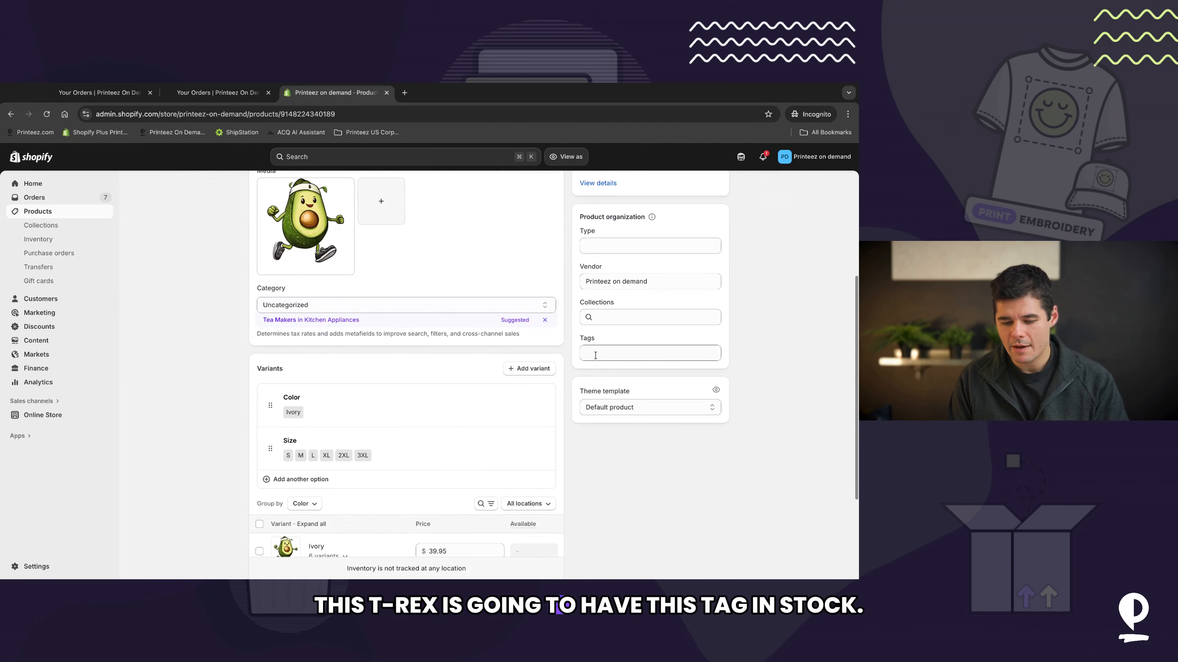
left_click(596, 355)
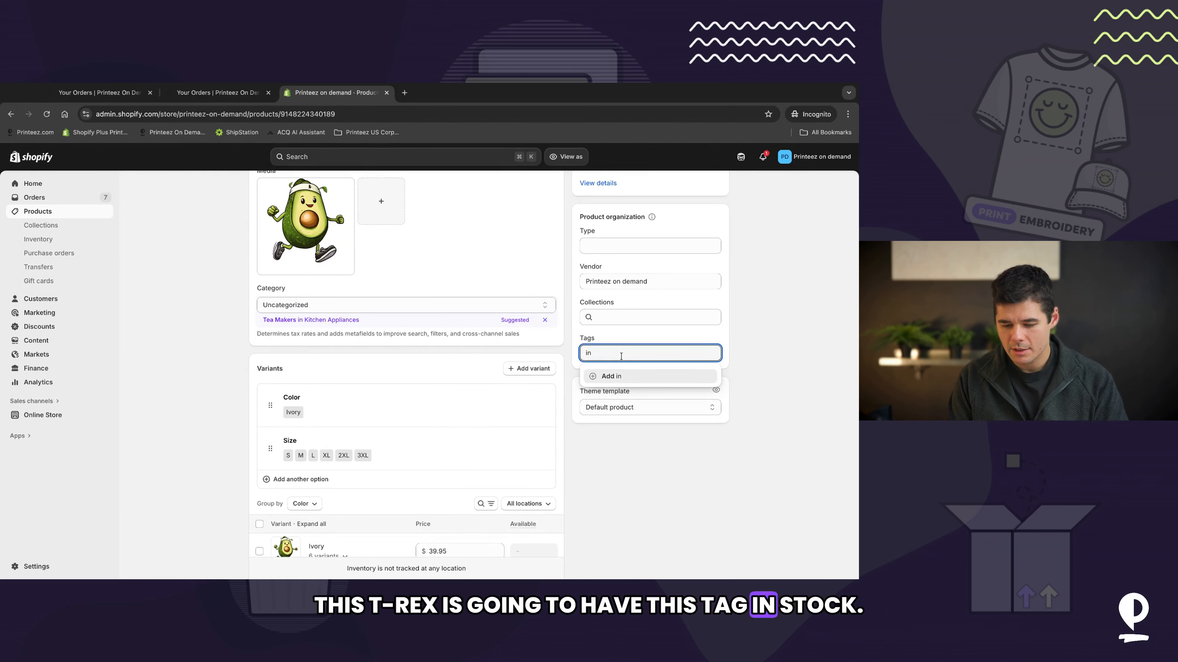
type("instockproduct")
key("Return")
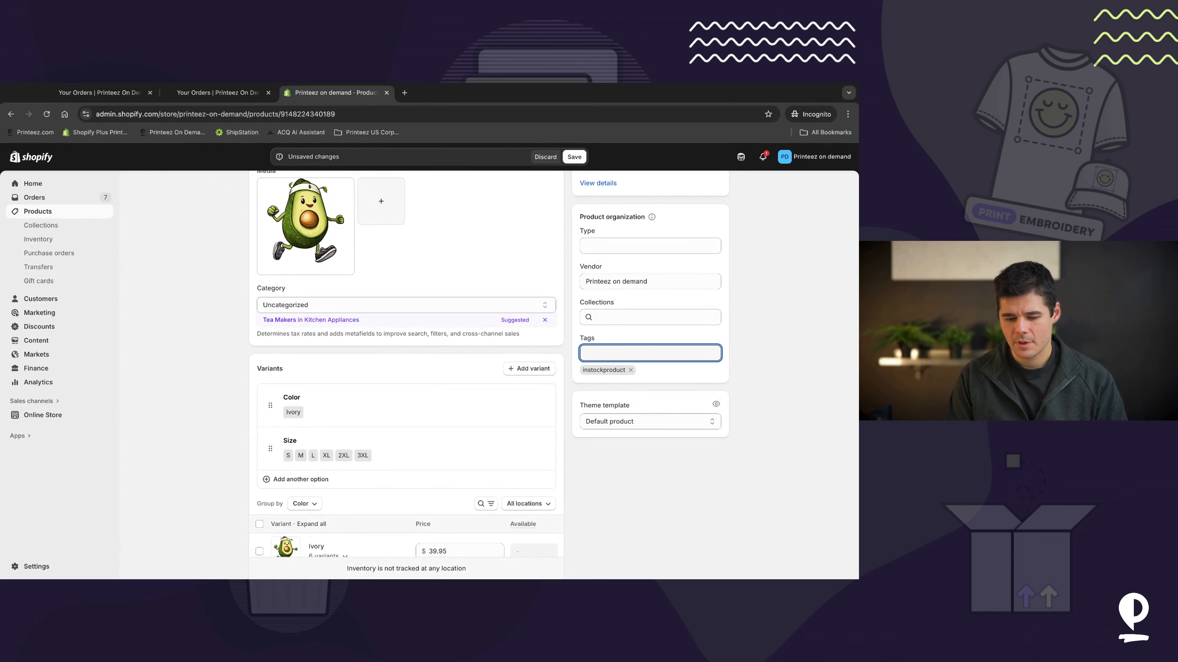
left_click(572, 157)
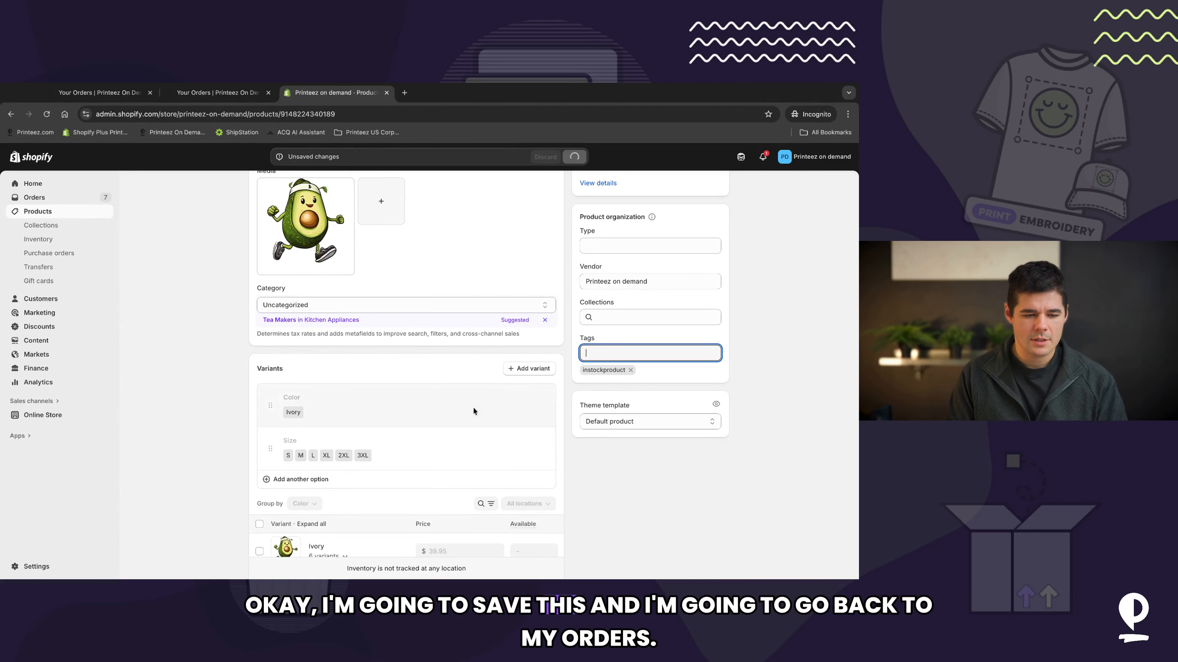
Step: Start a new order with I'm your barista Espresso / S and Espresso / M plus TeaRex 2.0 Ivory / M
left_click(60, 198)
left_click(826, 186)
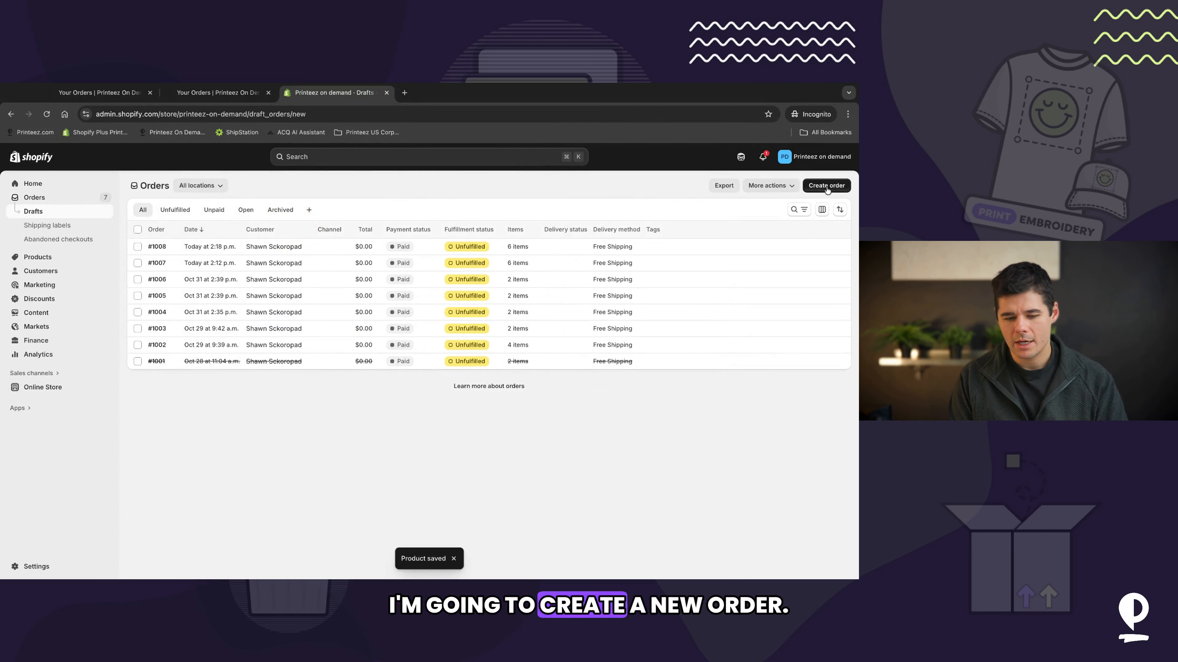
left_click(460, 231)
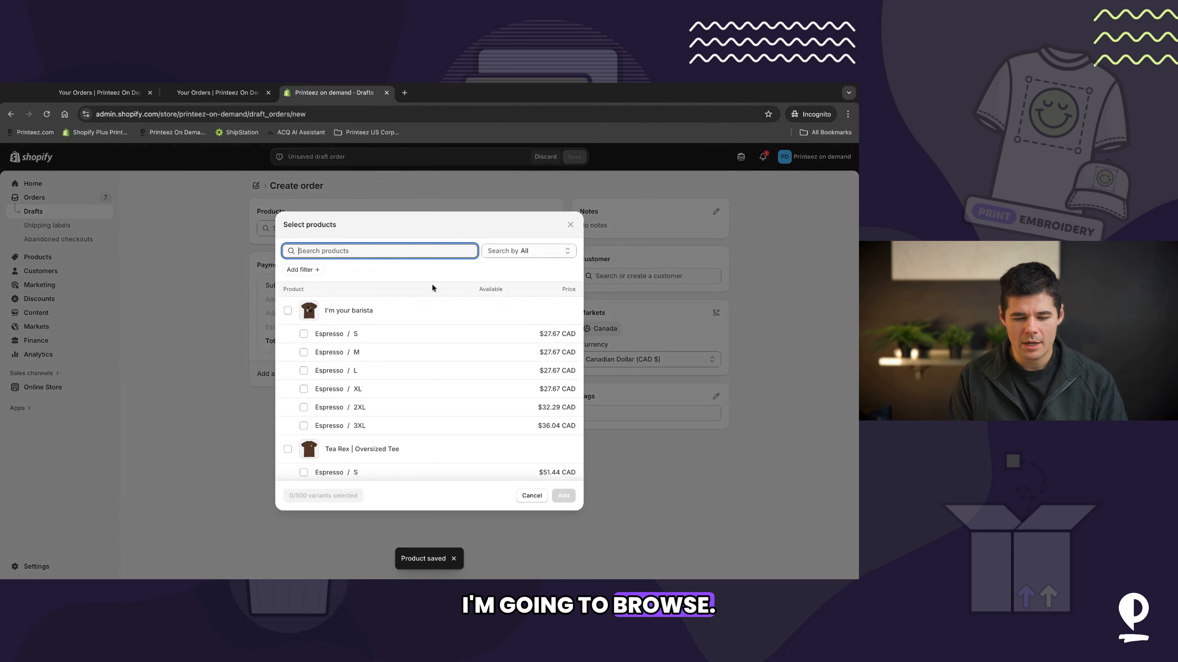
left_click(331, 333)
scroll(332, 351, "down", 10)
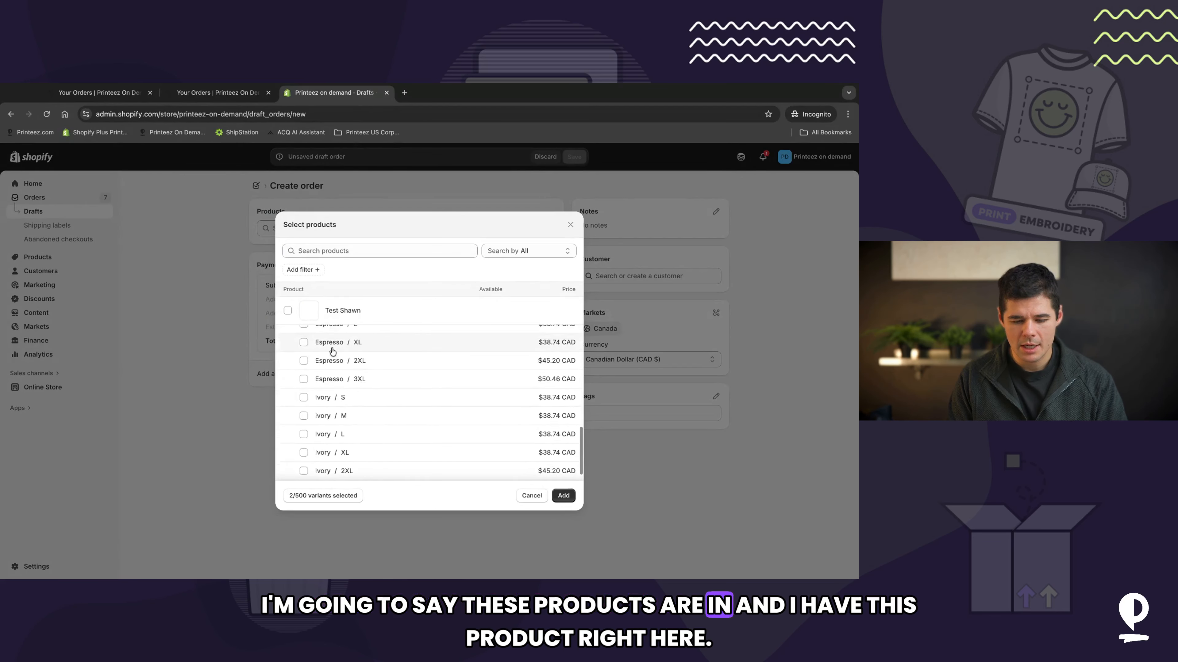
left_click(304, 416)
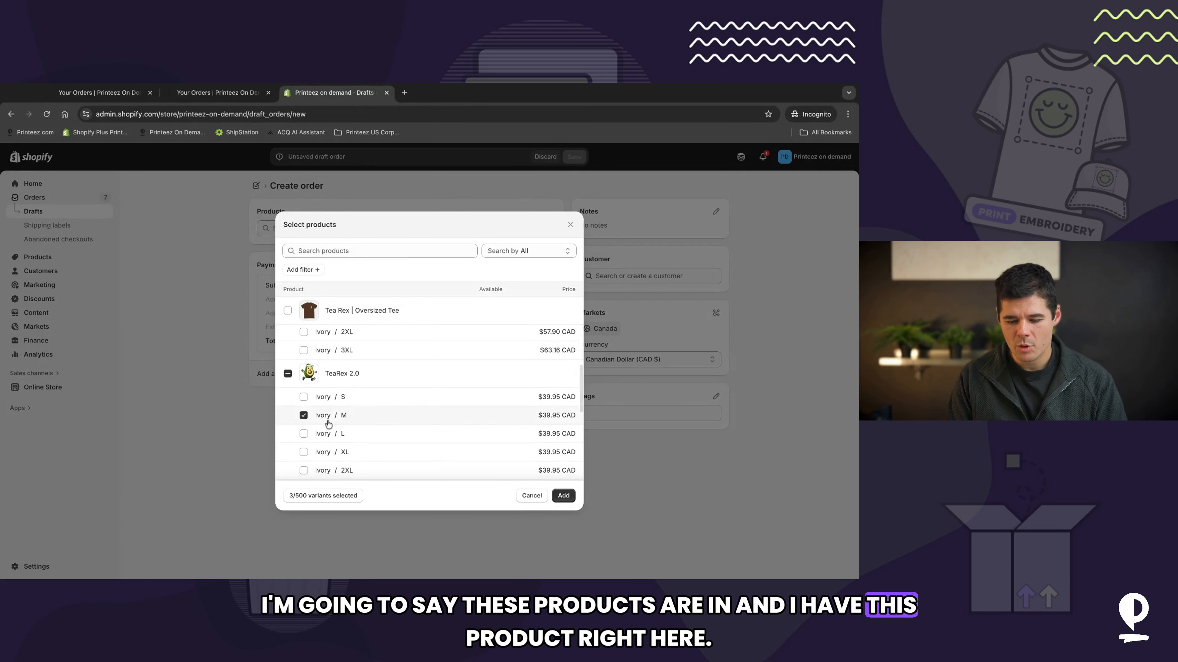
left_click(563, 496)
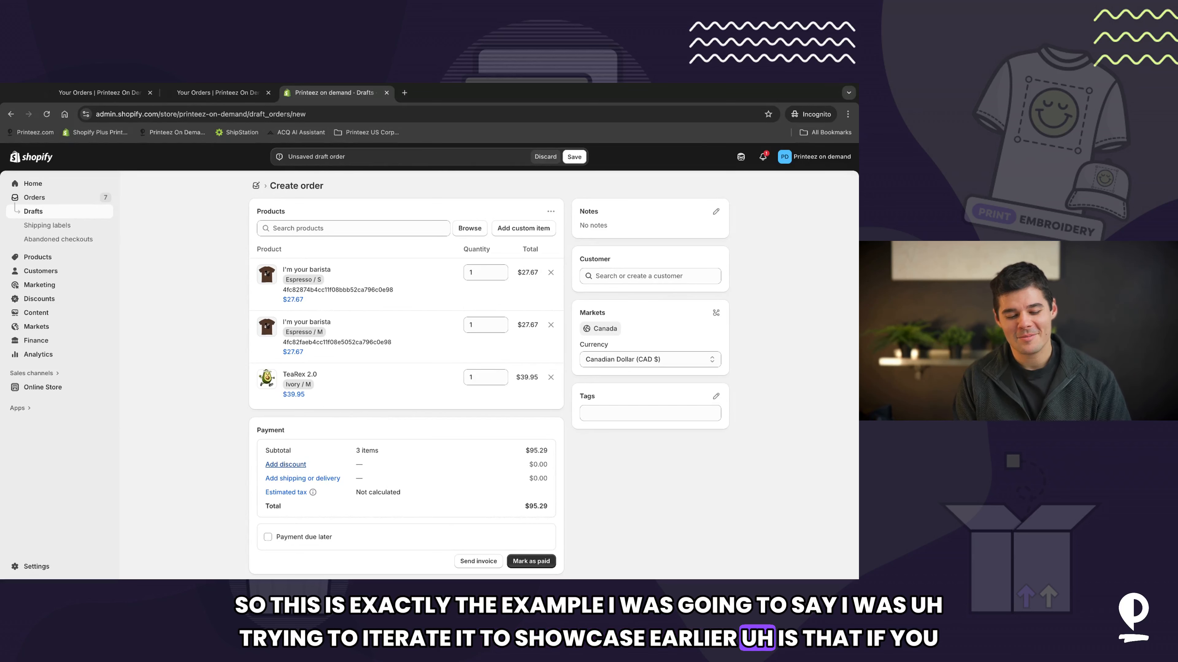
Step: Apply a 100 percent custom order discount to the draft order
left_click(286, 464)
left_click(297, 383)
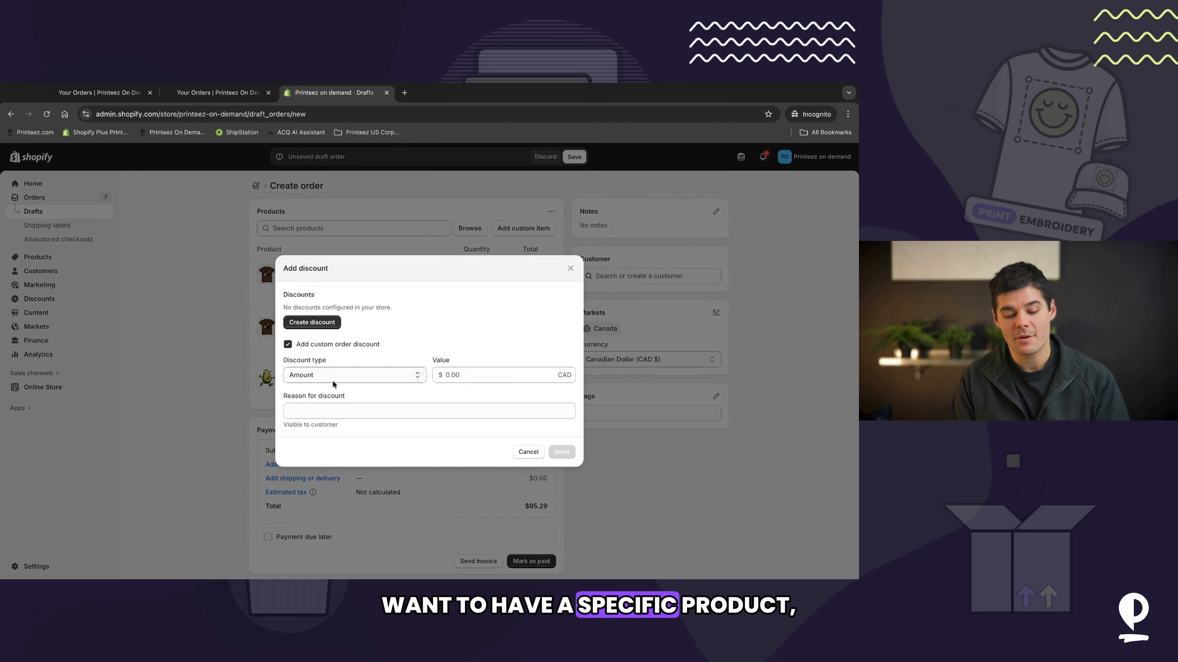
left_click(382, 376)
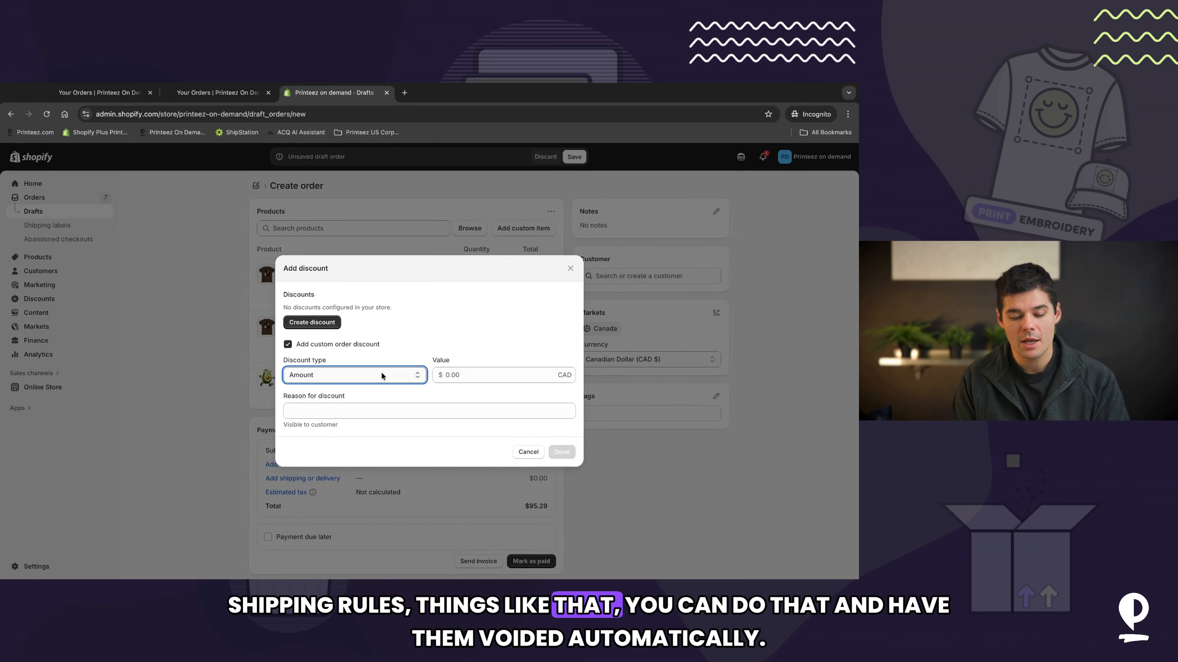
left_click(369, 380)
left_click(473, 375)
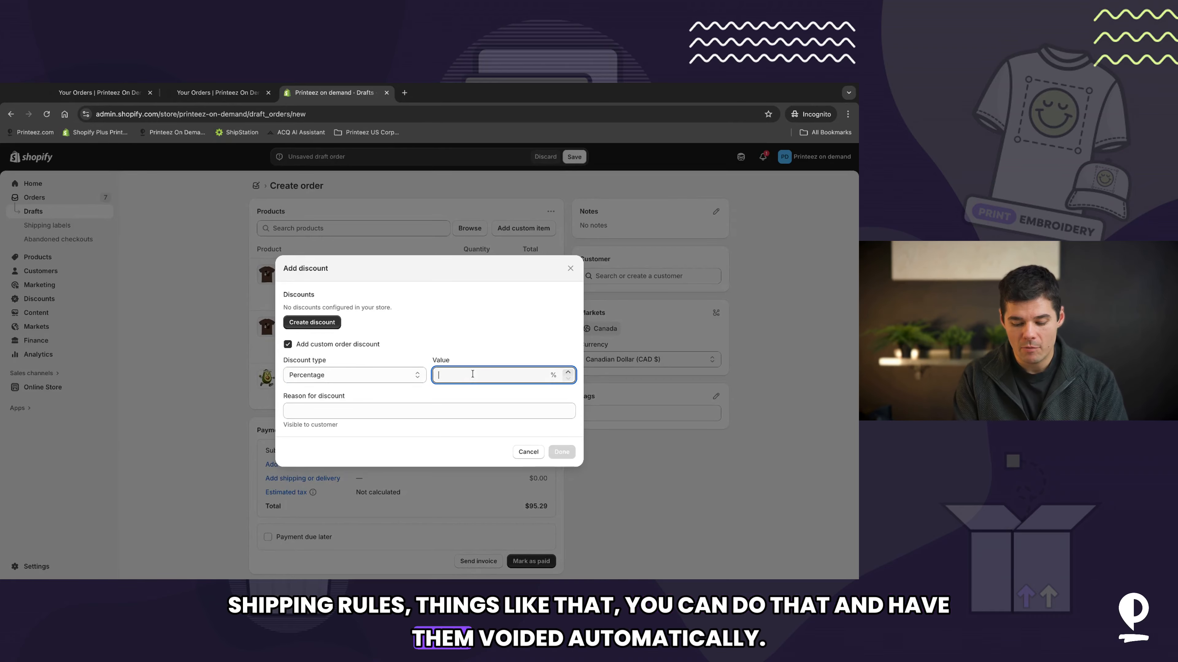
type("100")
left_click(566, 452)
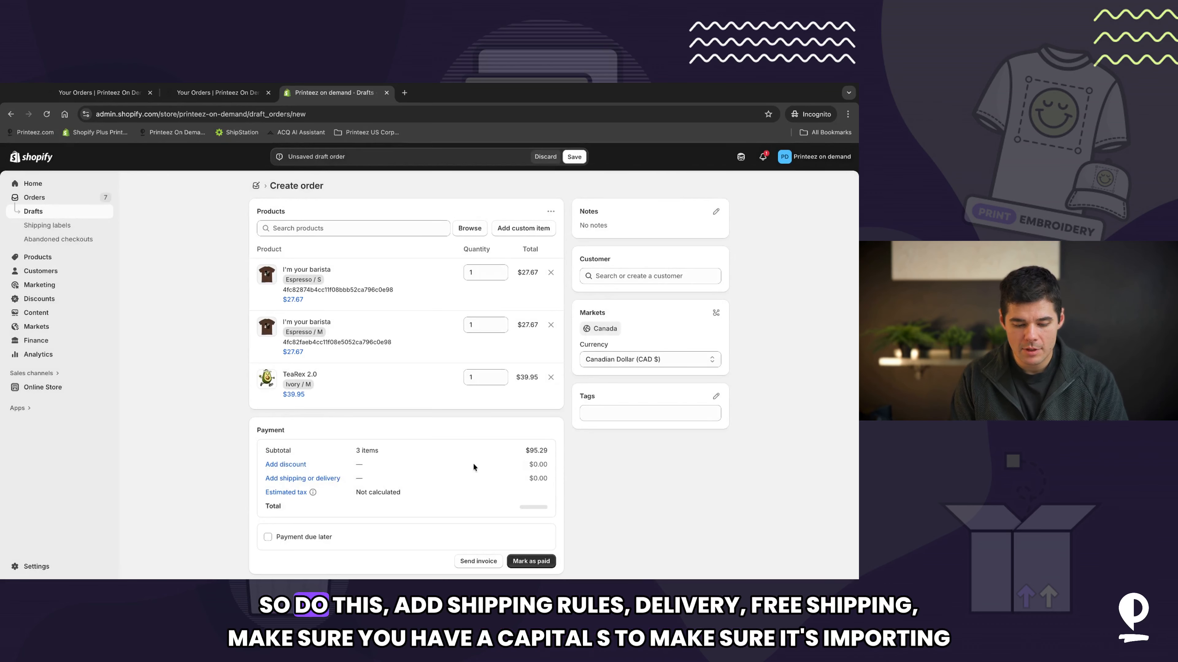
Step: Add custom shipping named Free Shipping with a price of 0
left_click(283, 478)
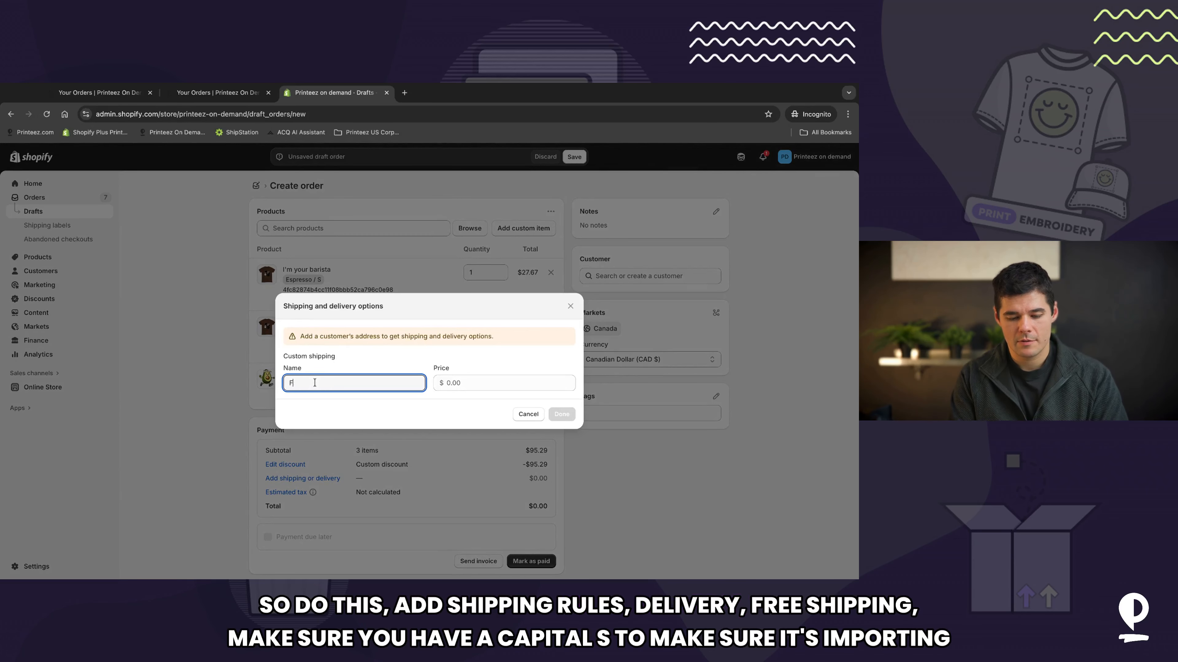
key("BackSpace")
key("BackSpace")
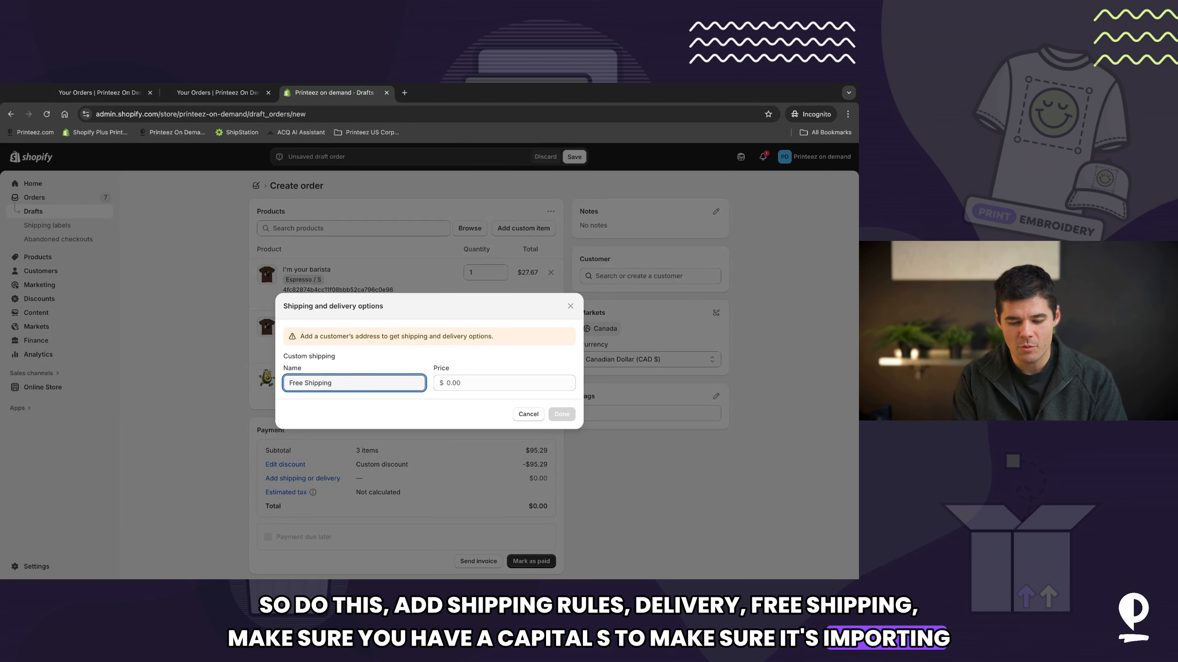
key("Tab")
type("0")
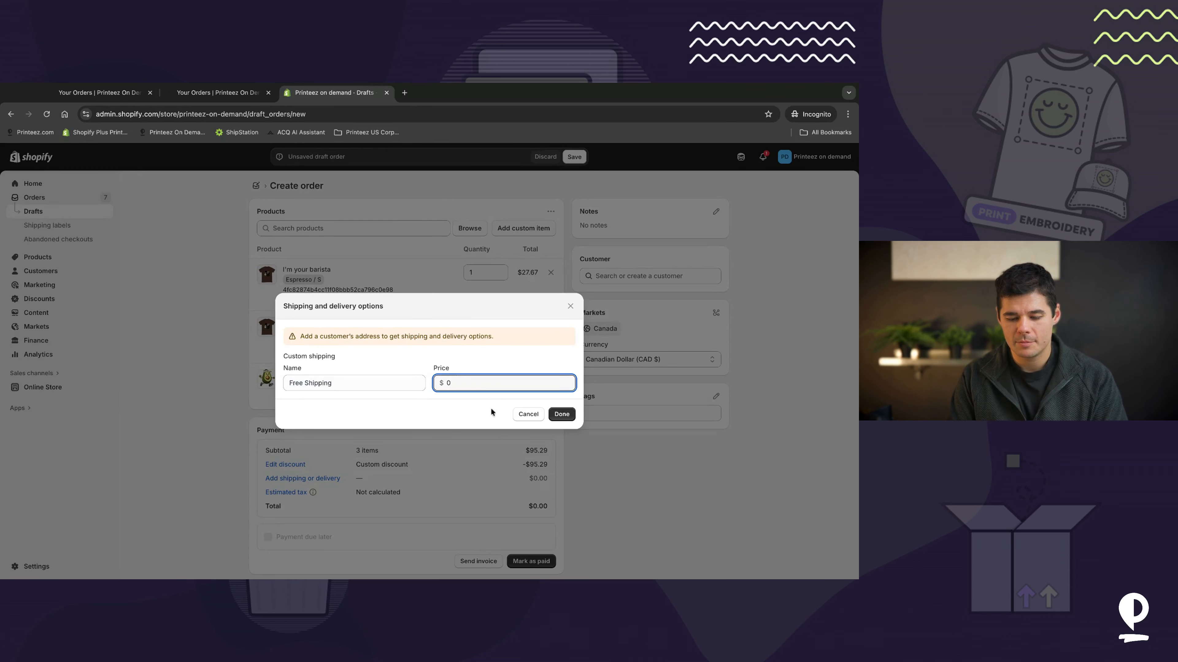
left_click(561, 414)
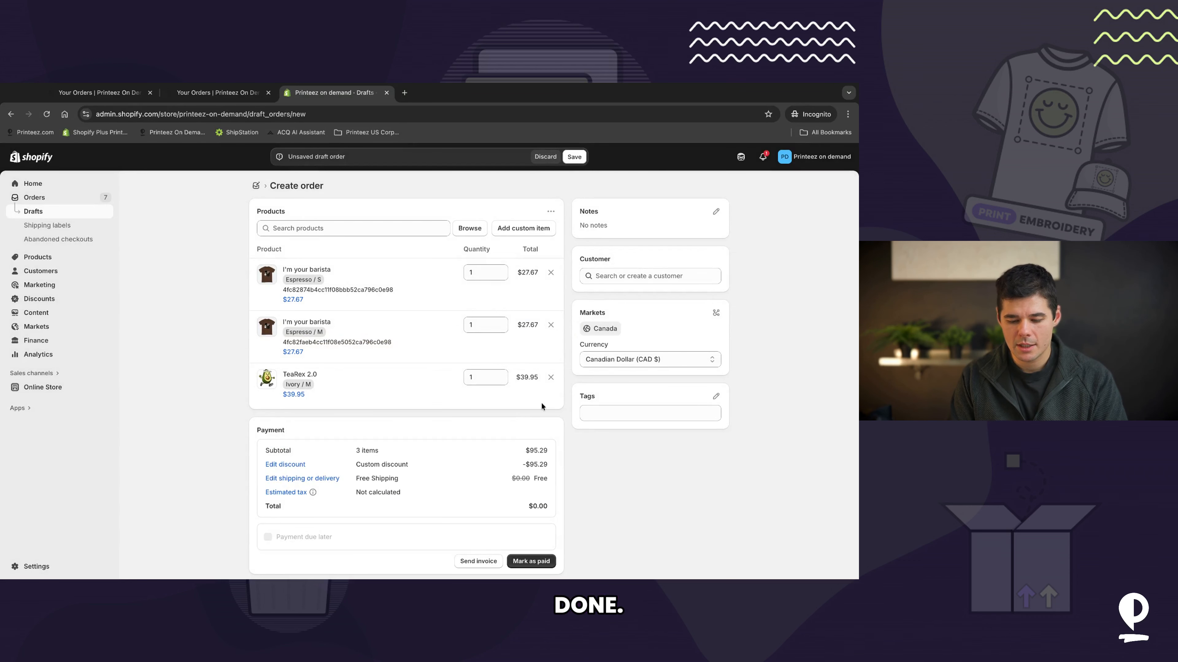
Step: Mark the draft order as paid and create the order
left_click(531, 561)
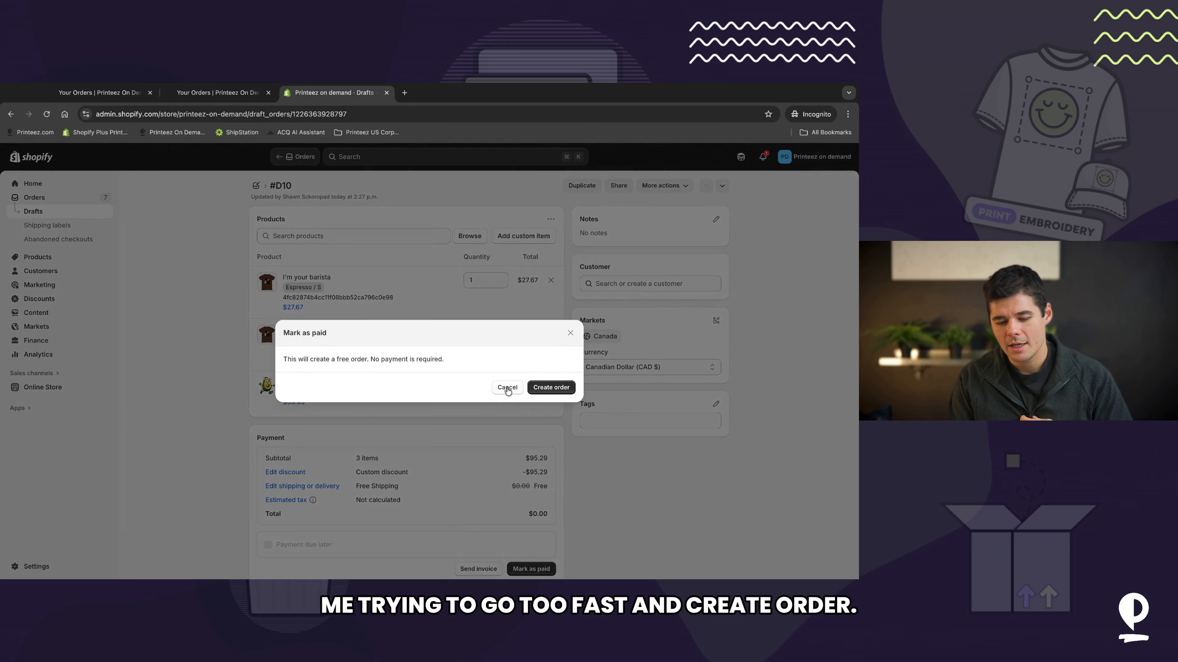
left_click(551, 387)
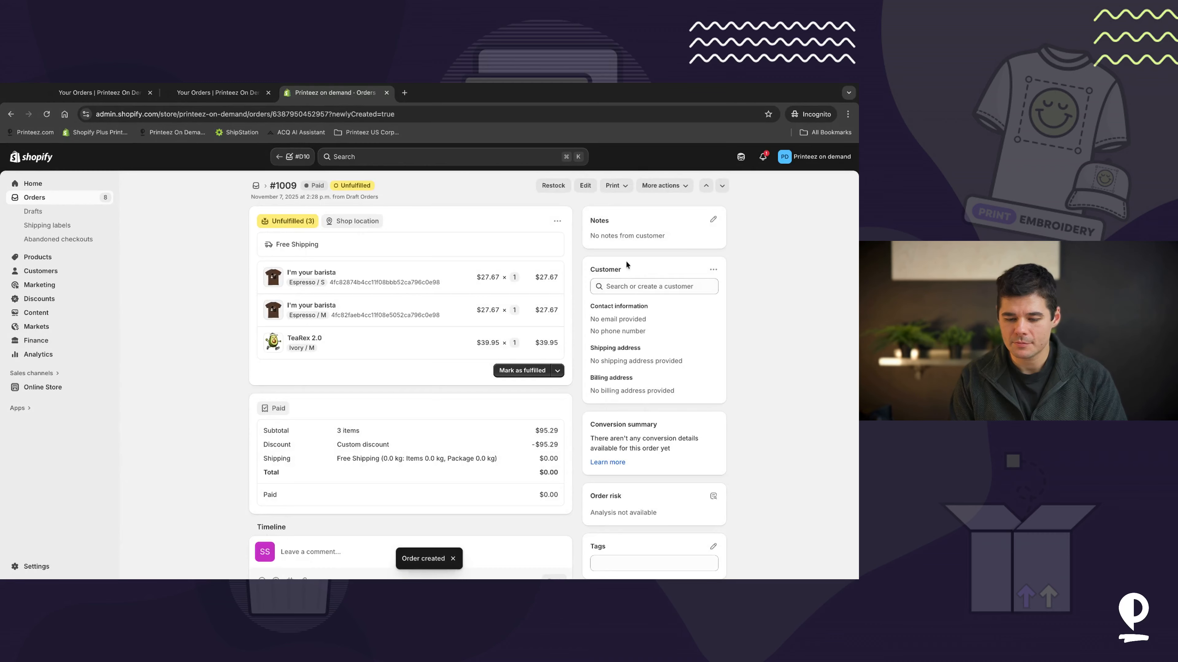
Step: Assign the existing customer to order #1009 and fill in the shipping address from their saved address
left_click(650, 286)
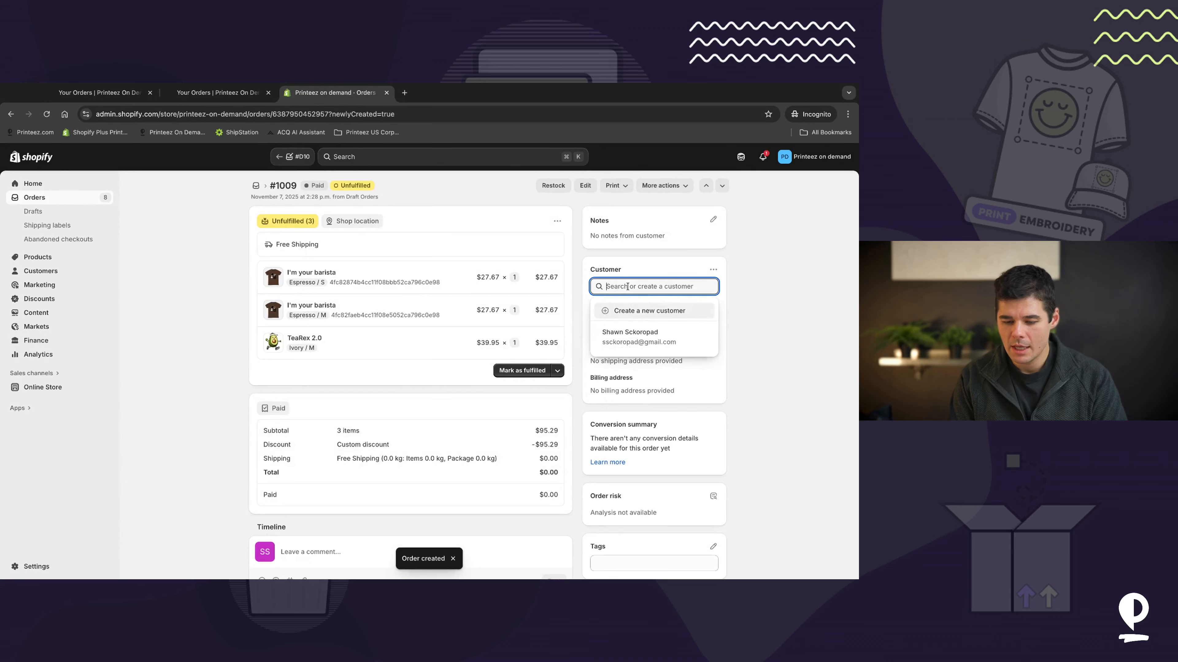
left_click(639, 327)
left_click(712, 270)
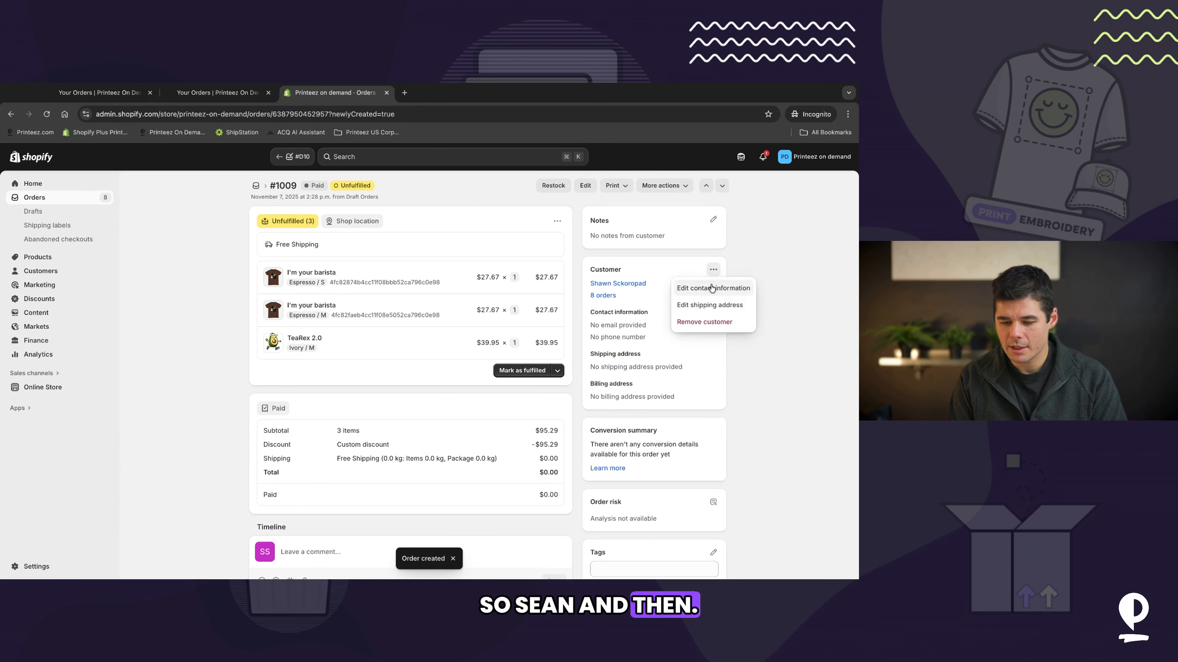
left_click(695, 305)
left_click(294, 219)
left_click(295, 244)
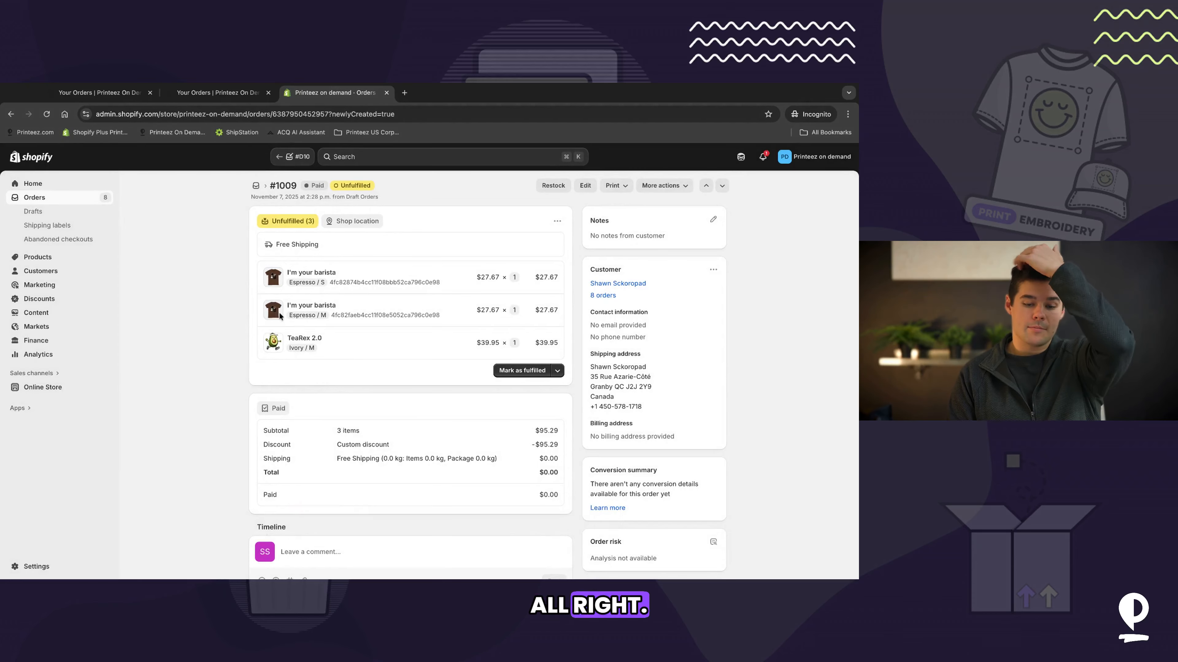
Step: Refresh orders in Printeez On Demand to import the new order and close the import summary
left_click(195, 94)
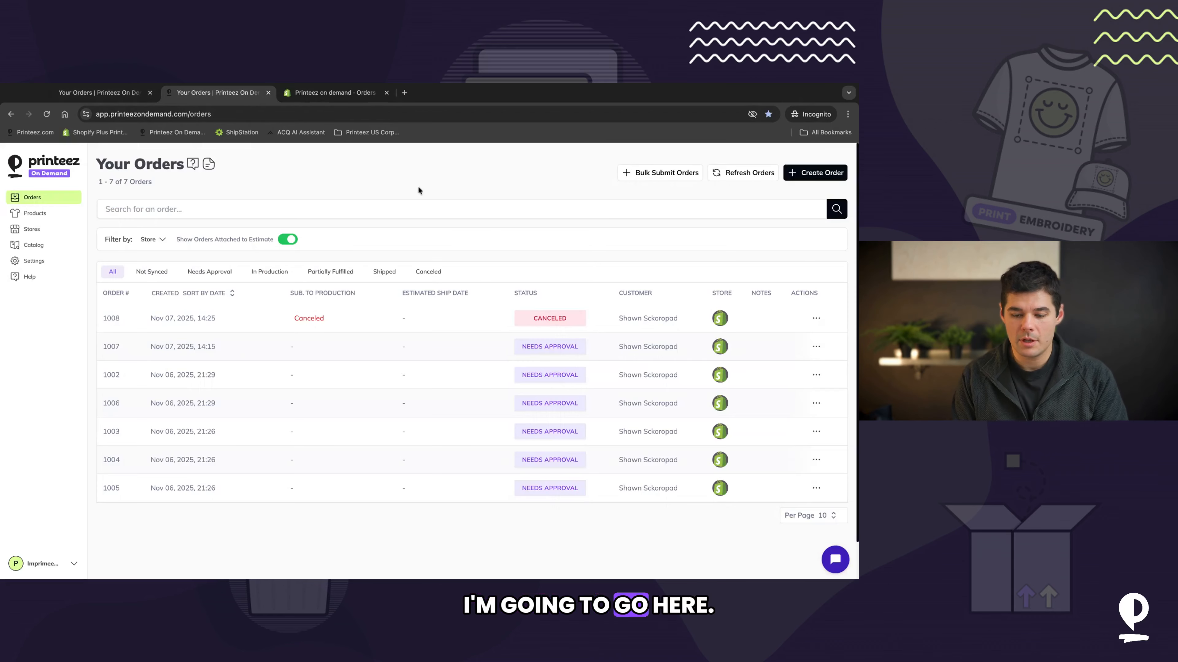
left_click(744, 180)
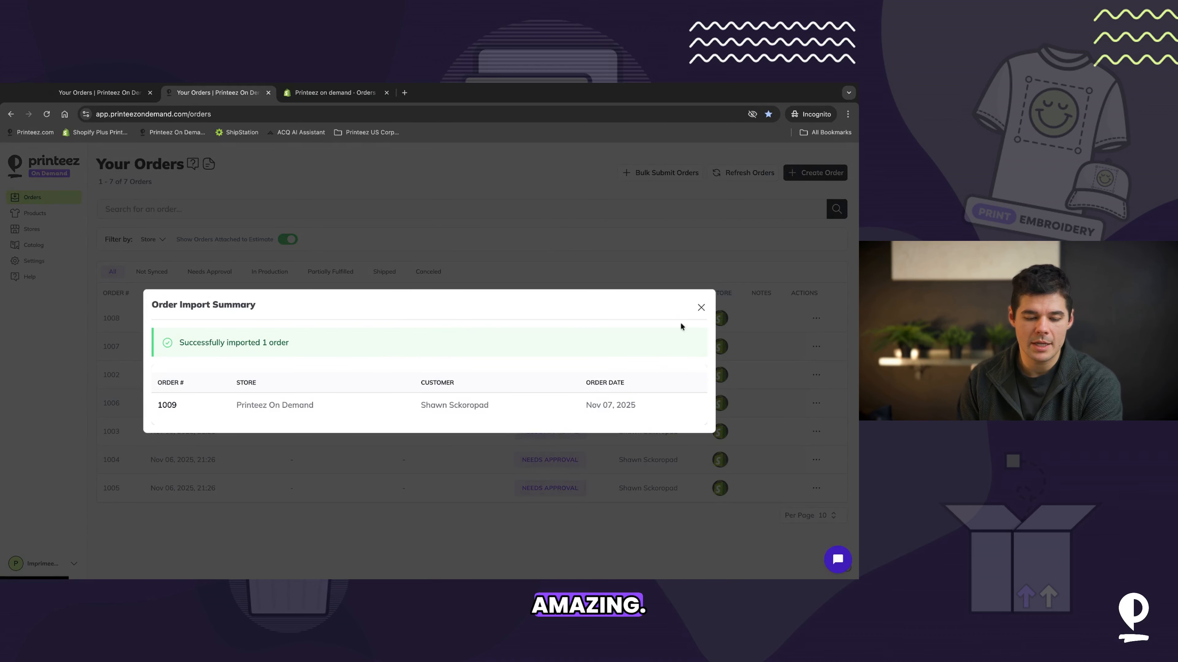
left_click(700, 308)
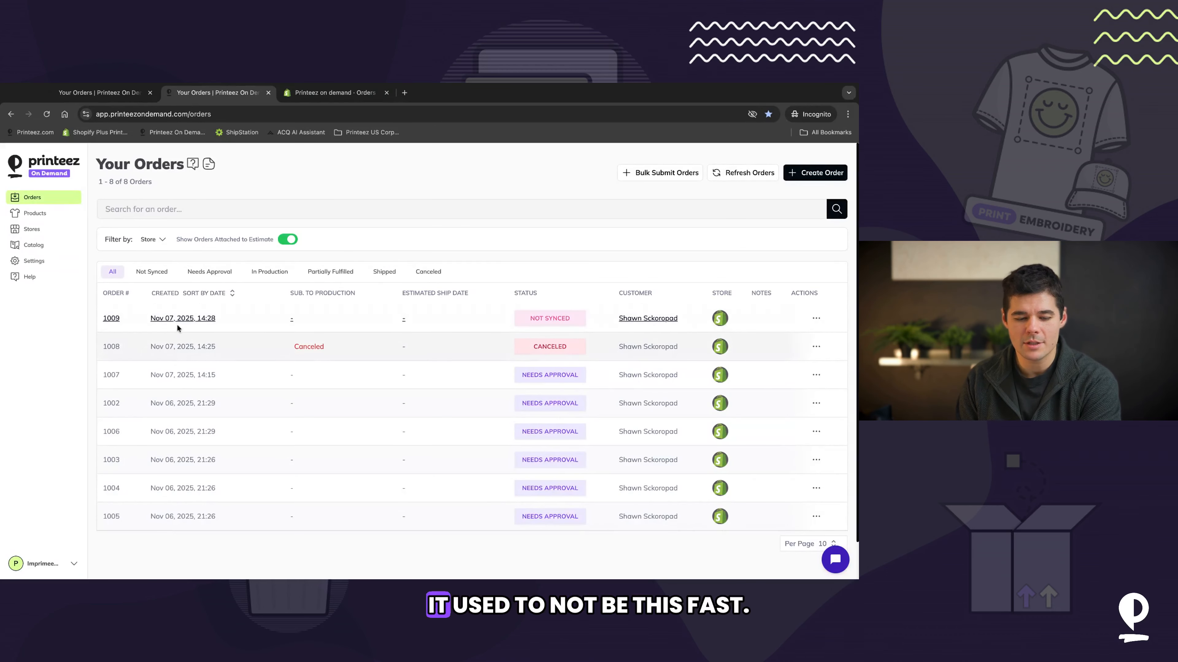
Step: Open order 1009 in Printeez On Demand and review which items are synced or voided
left_click(183, 320)
scroll(515, 240, "down", 5)
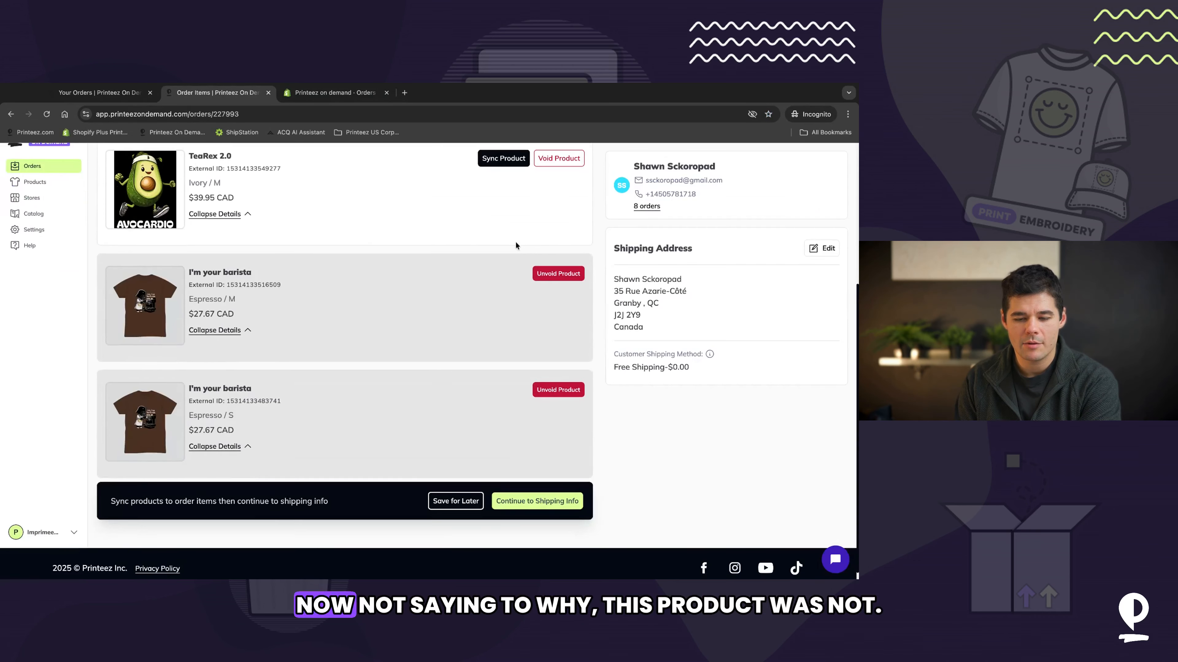
scroll(515, 241, "up", 2)
scroll(207, 249, "up", 3)
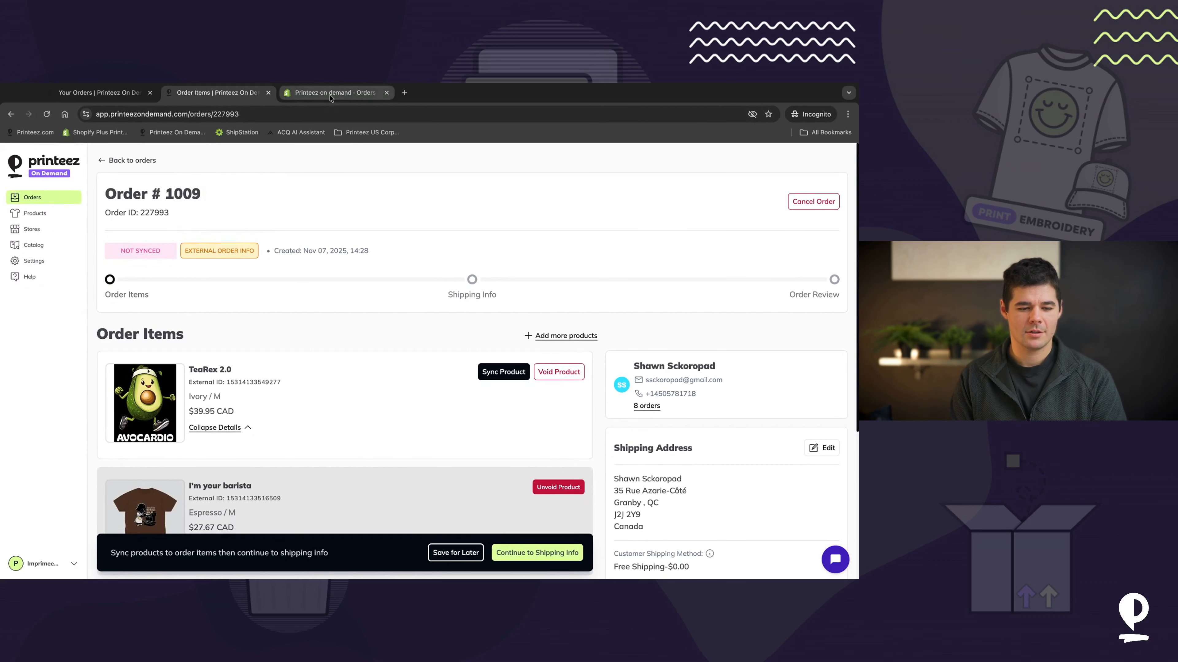
Step: Open the Shopify store's edit settings and examine the product tag include filter
left_click(40, 231)
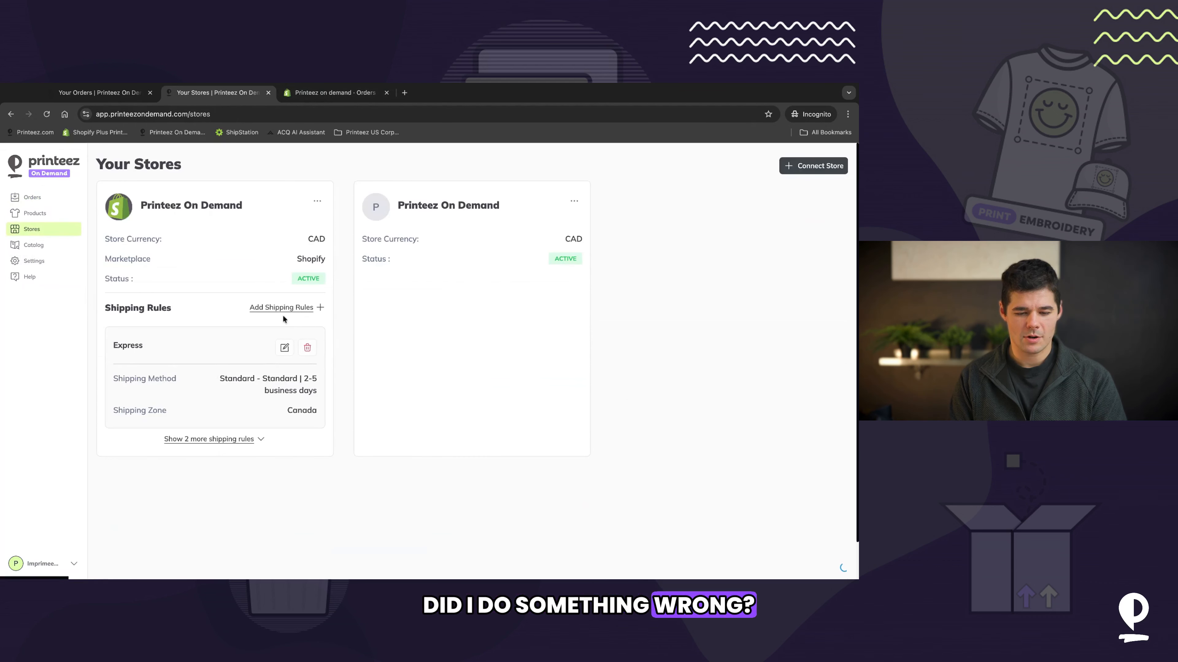
left_click(315, 200)
left_click(302, 222)
scroll(436, 359, "down", 3)
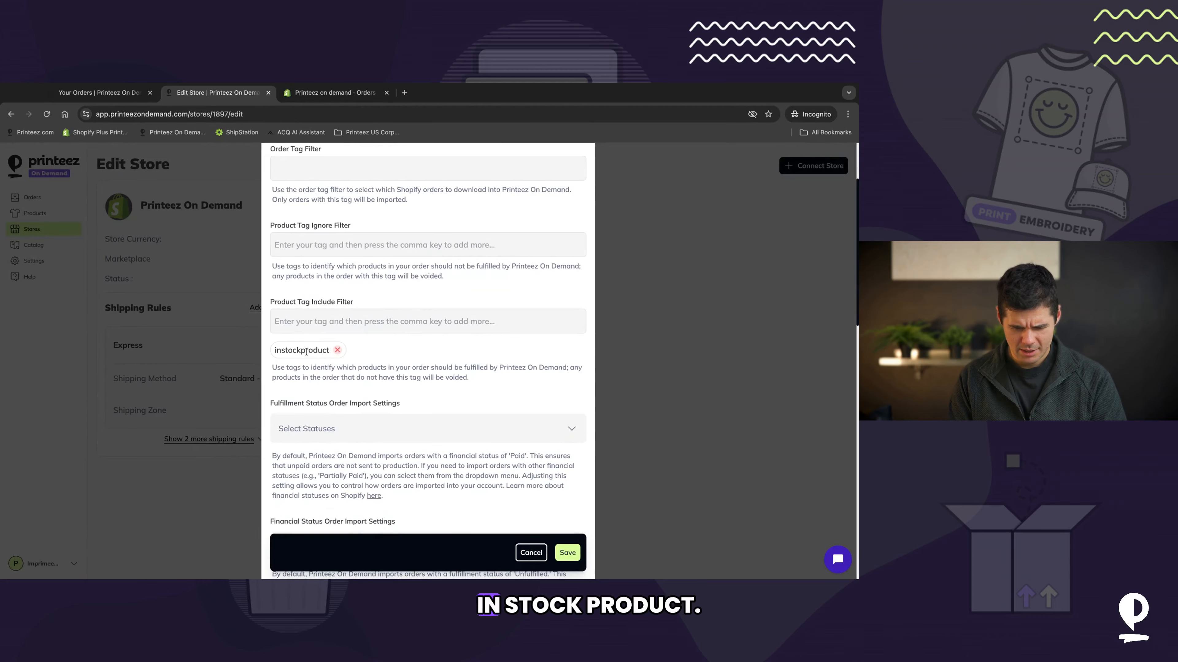
left_click_drag(330, 351, 305, 351)
Step: Re-enter the instockproduct tag on the TeaRex 2.0 product, save it, and return to the orders list
key("ctrl+Tab")
left_click(304, 339)
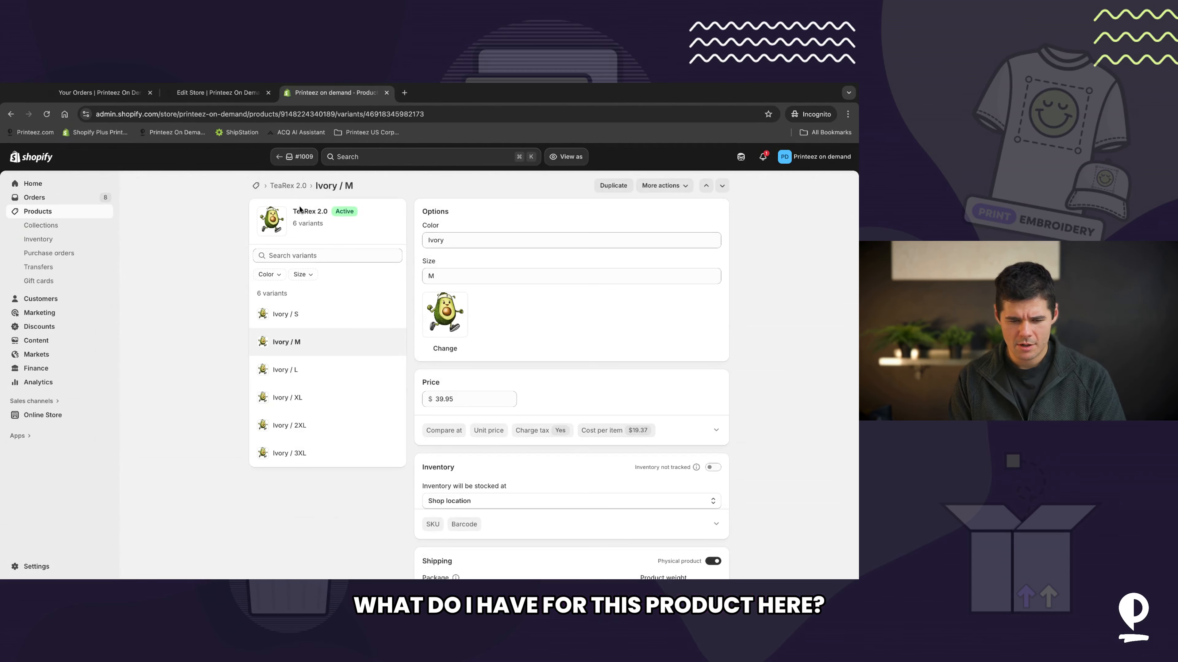
left_click(295, 187)
scroll(664, 344, "down", 3)
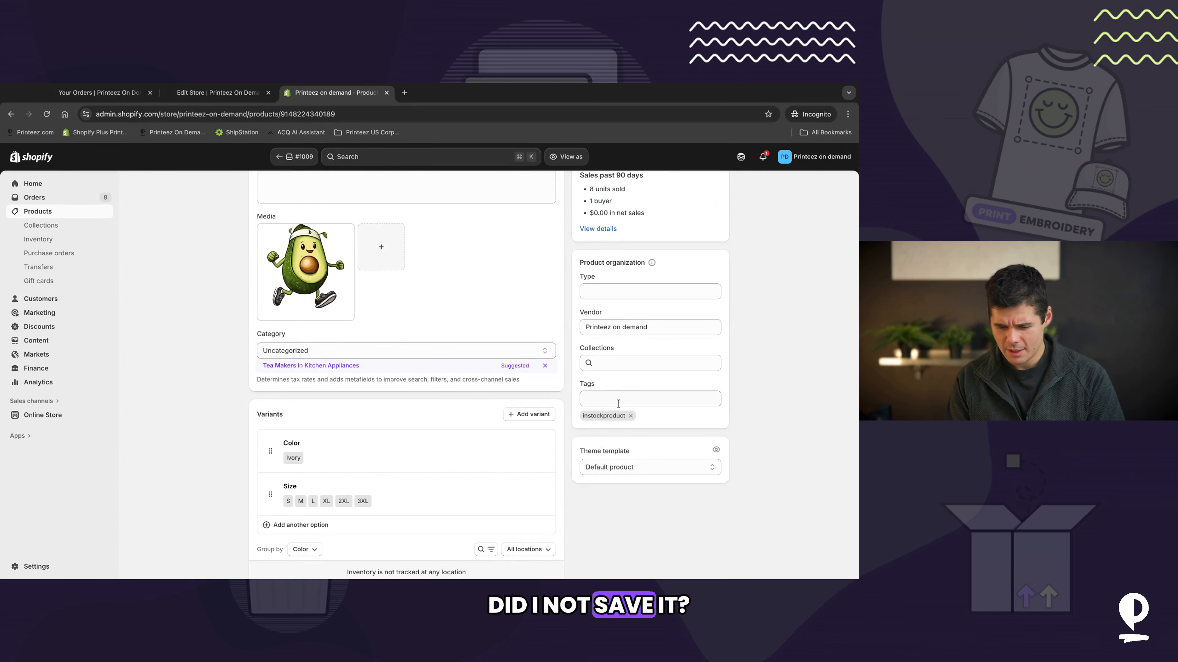
left_click(631, 417)
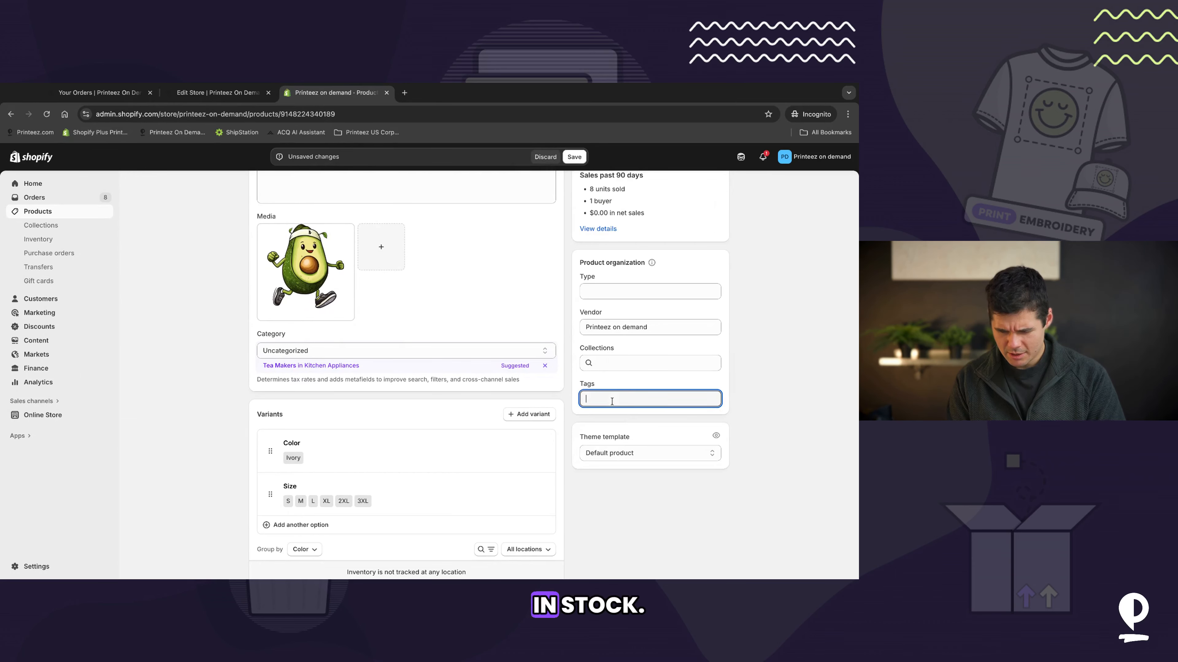
type("instockproduct")
key("Return")
left_click(574, 157)
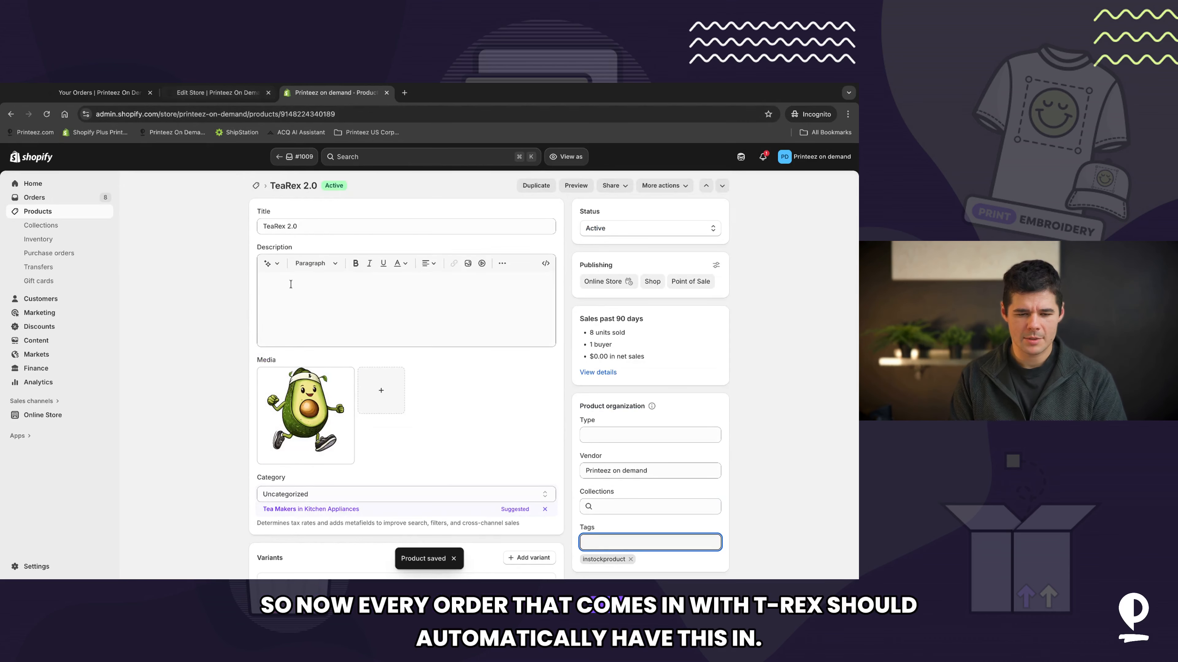
left_click(49, 205)
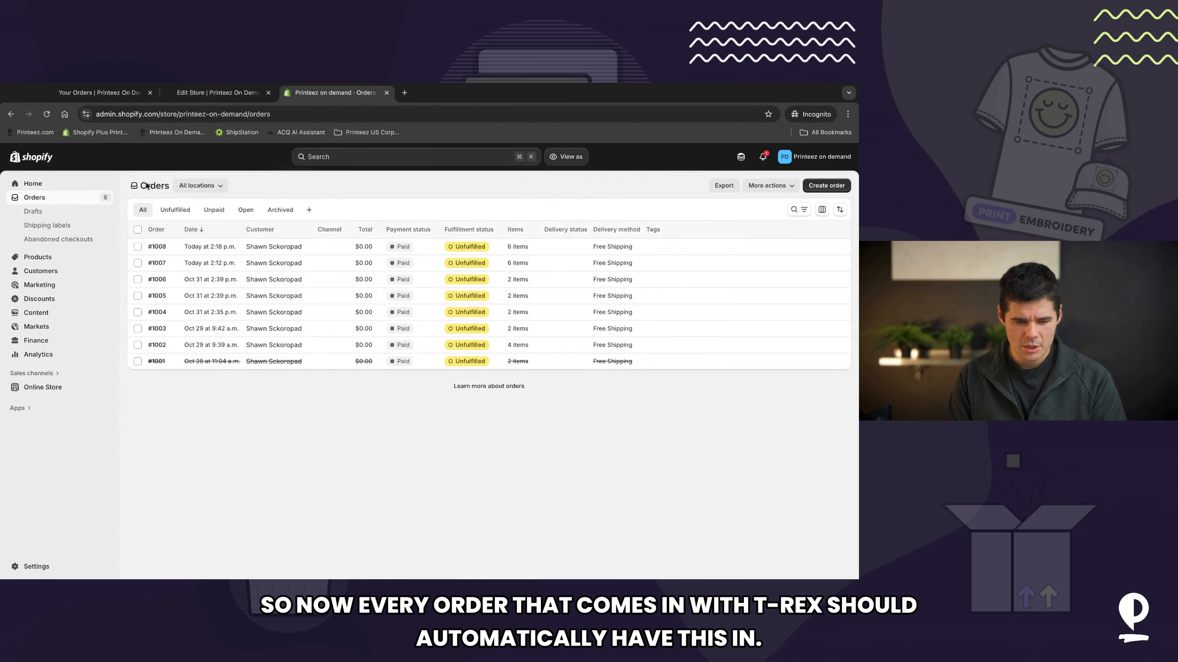
Step: Save the Printeez store settings with the instockproduct include filter and return to the orders list
left_click(161, 250)
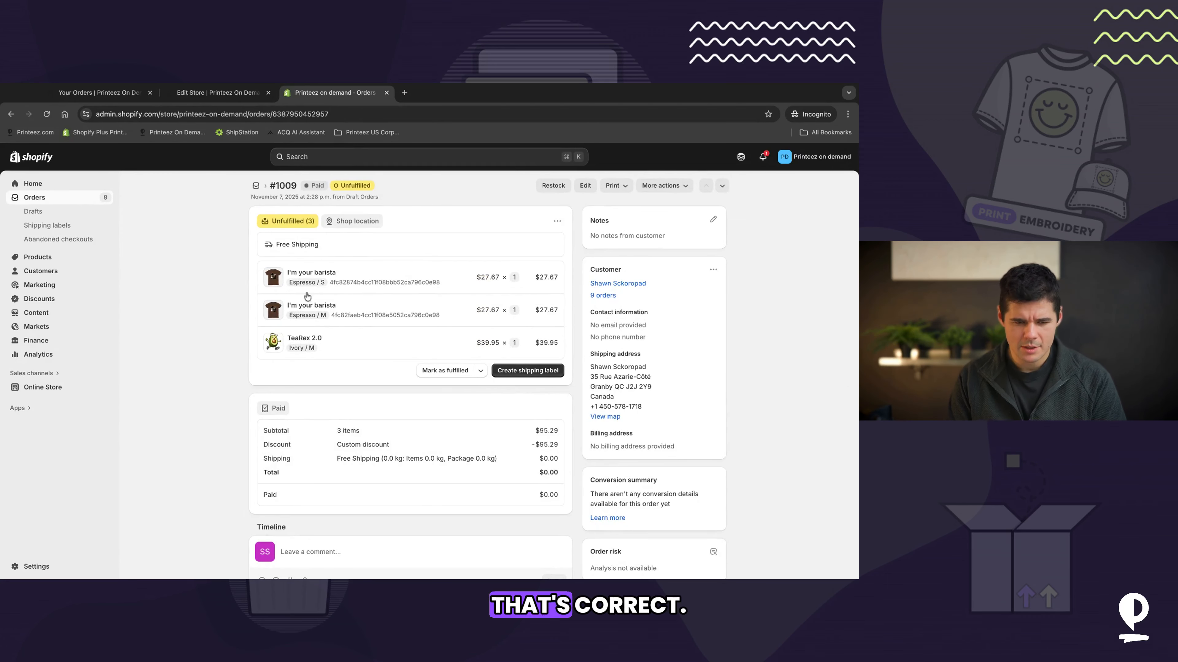
left_click(218, 92)
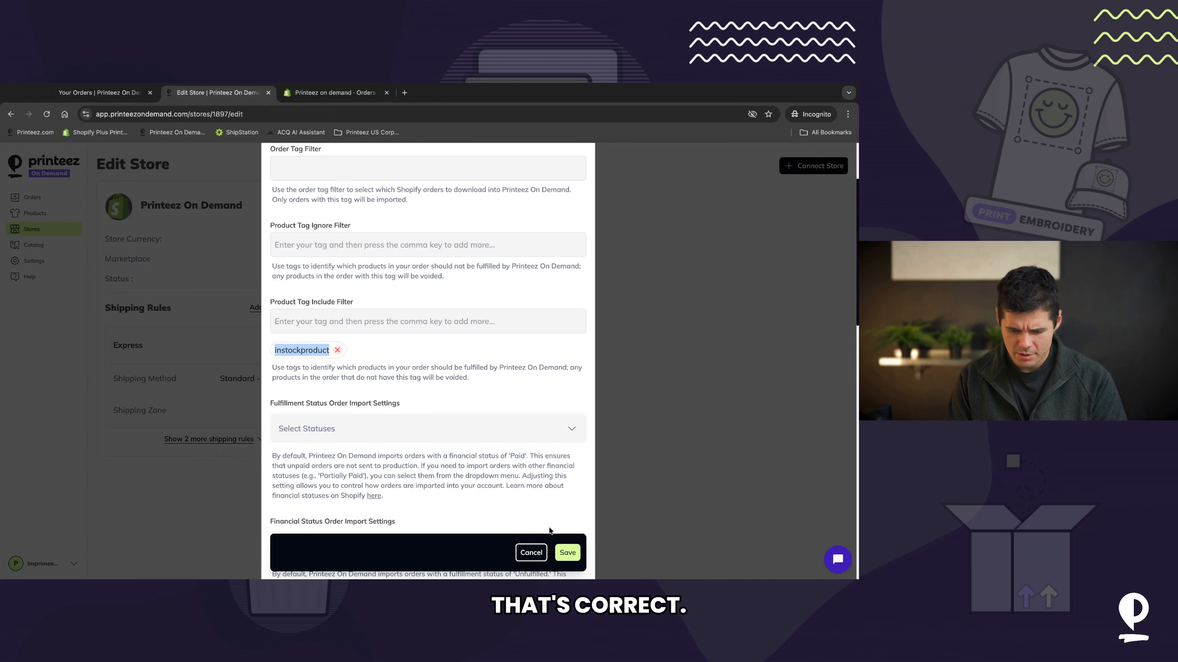
left_click(569, 554)
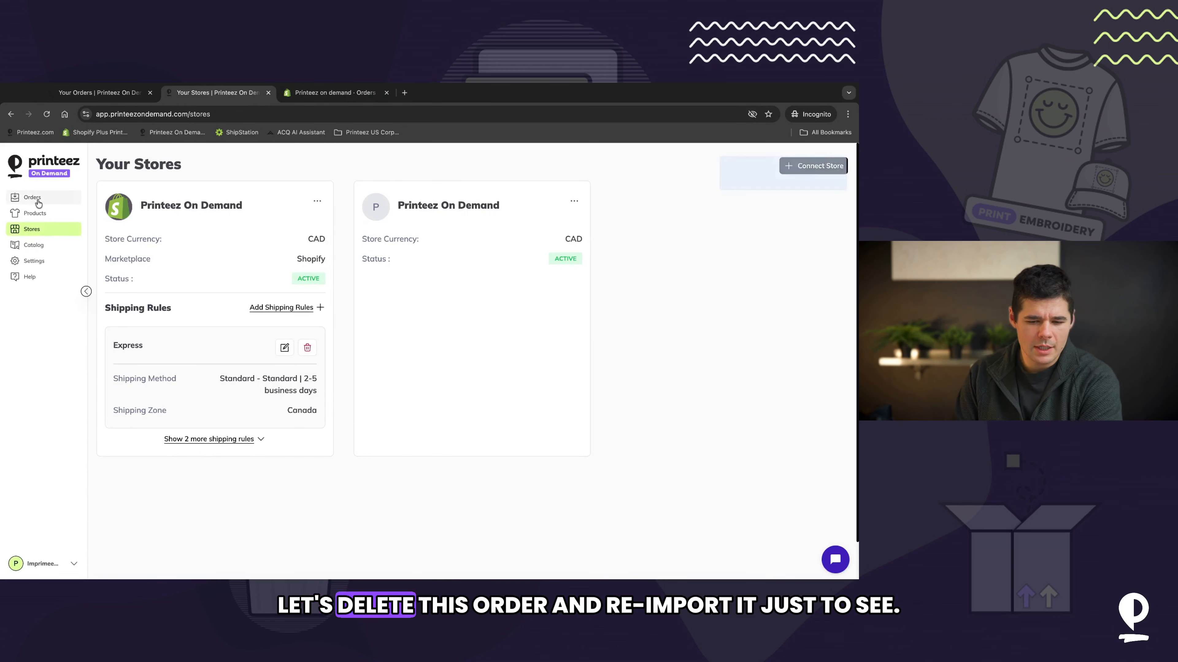
left_click(32, 198)
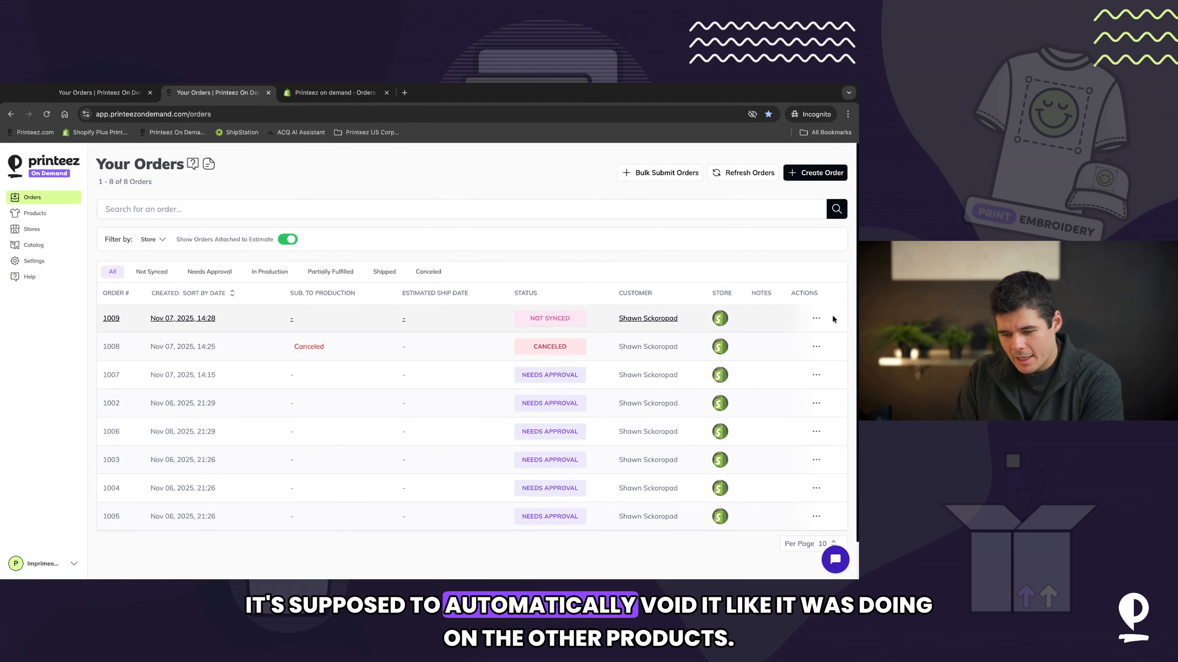
Step: Delete order 1009 and refresh the orders to import it again
left_click(815, 318)
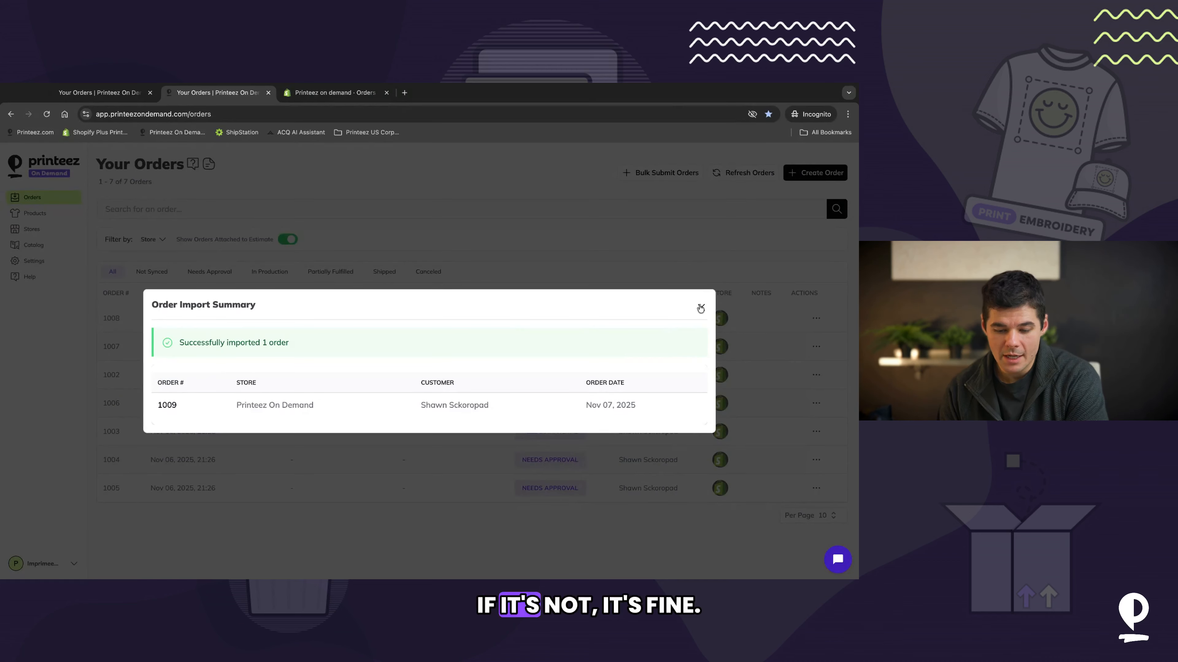
left_click(700, 307)
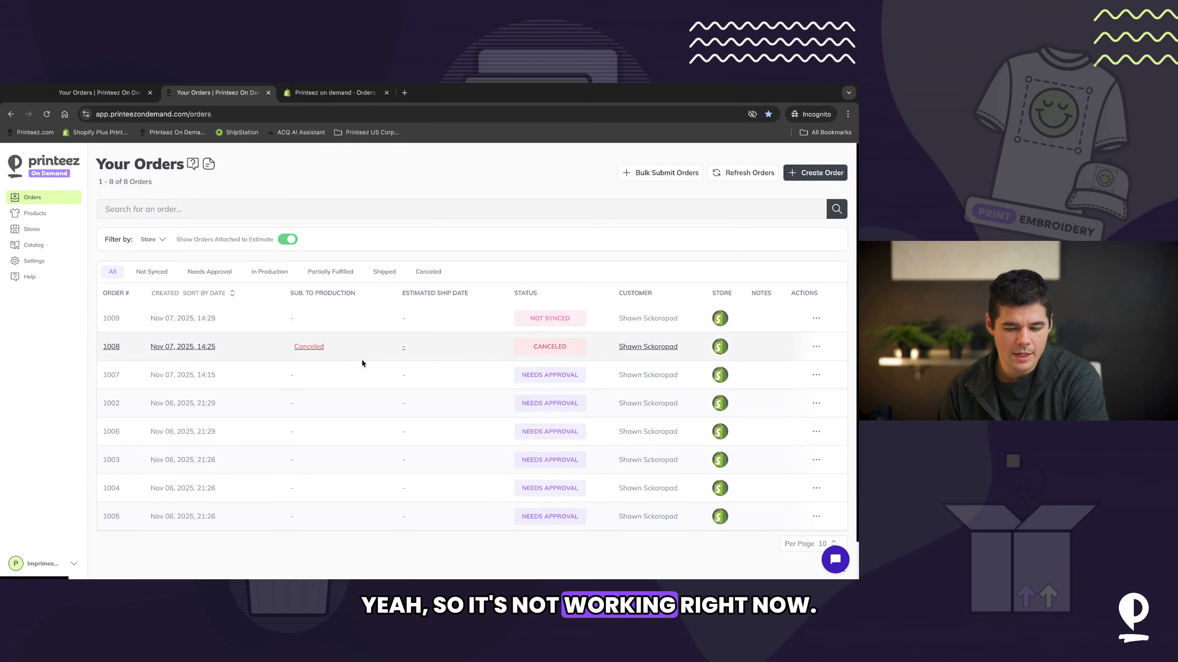
Step: Open order 1009 and void the TeaRex 2.0 item
scroll(361, 359, "down", 2)
left_click(186, 273)
scroll(333, 392, "down", 2)
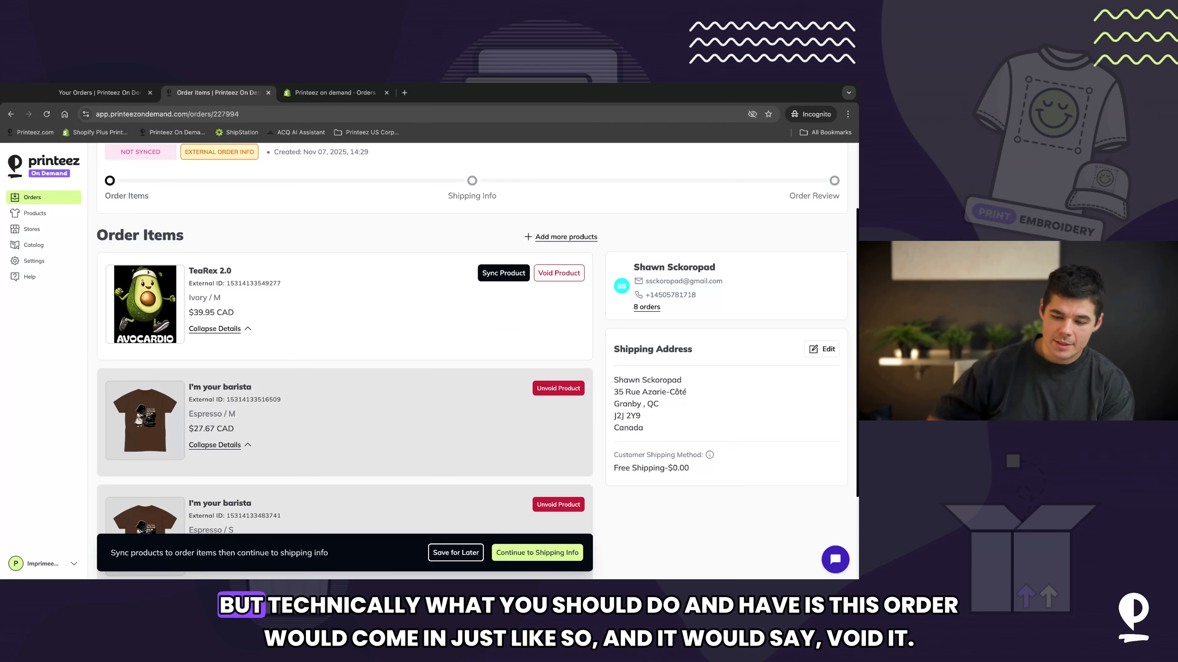
left_click(571, 272)
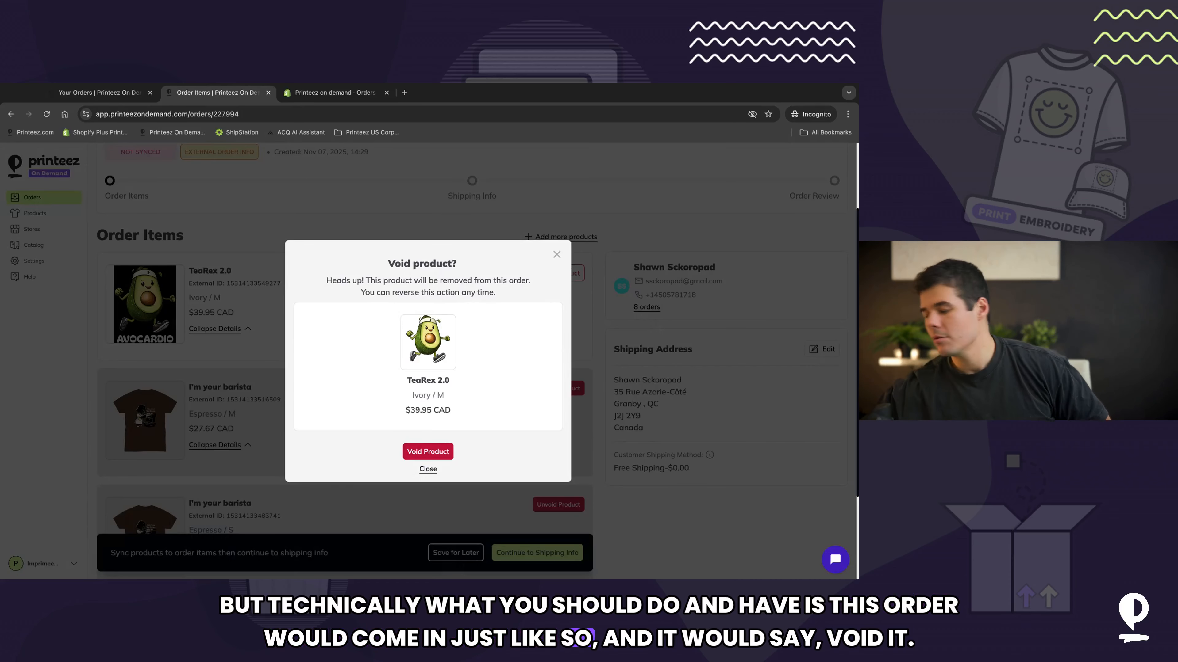
left_click(440, 446)
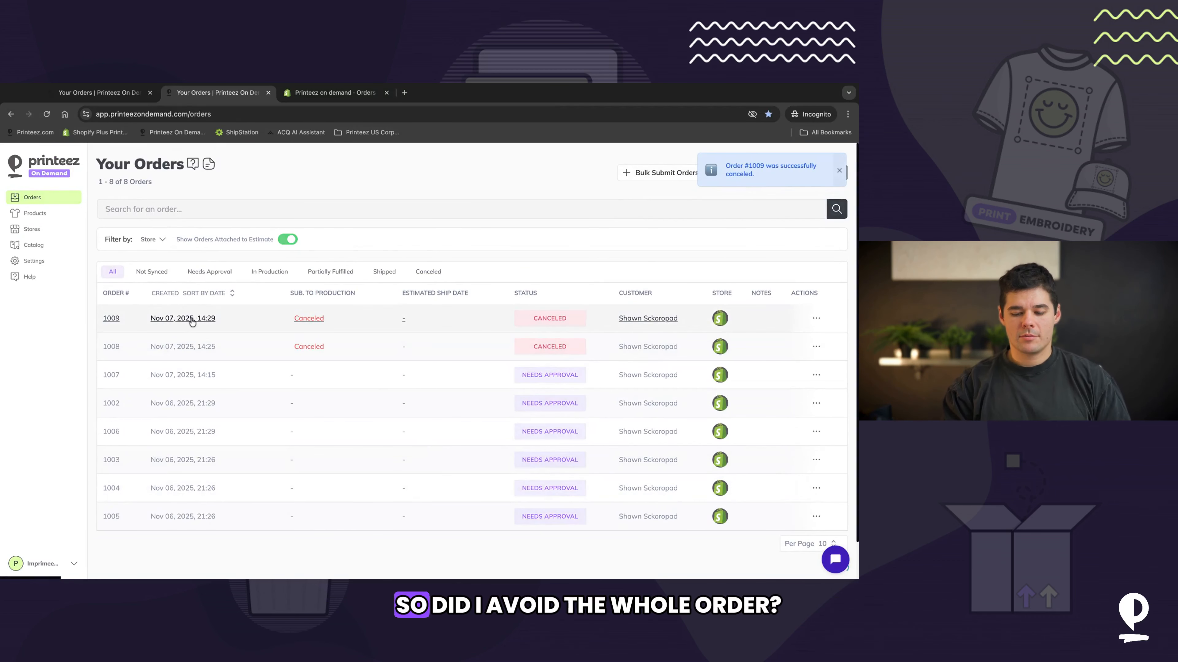
Step: Review order 1009's items, then delete the order from the orders list
left_click(209, 317)
scroll(309, 337, "down", 2)
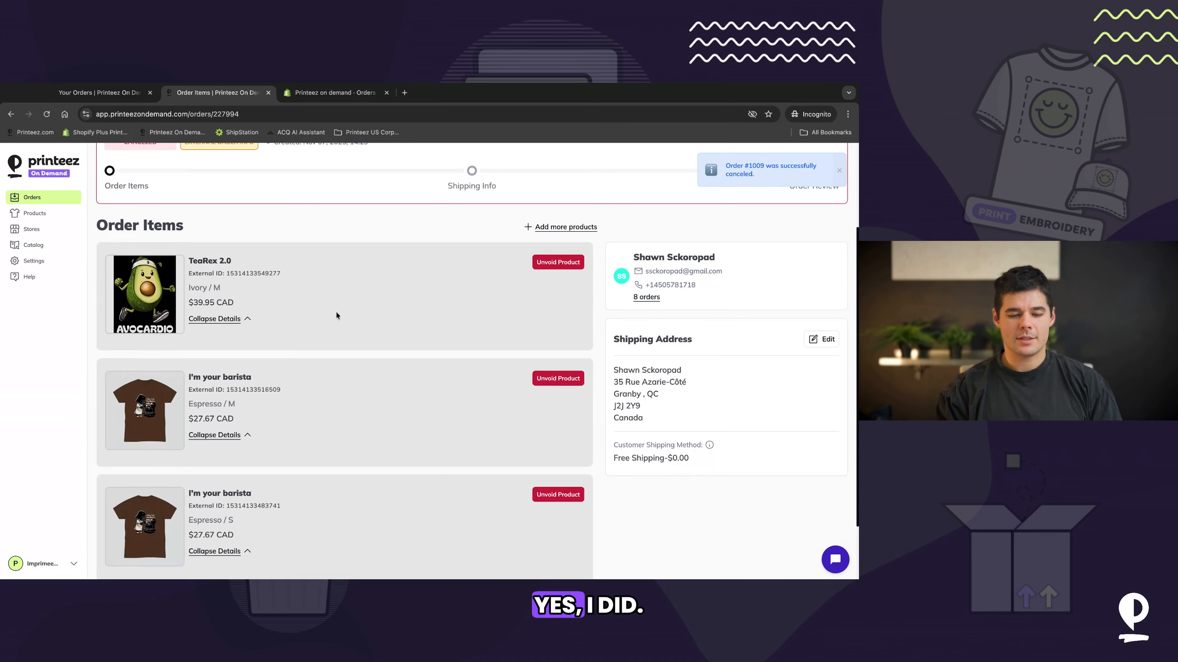
scroll(337, 316, "left", 5)
left_click(814, 319)
left_click(815, 294)
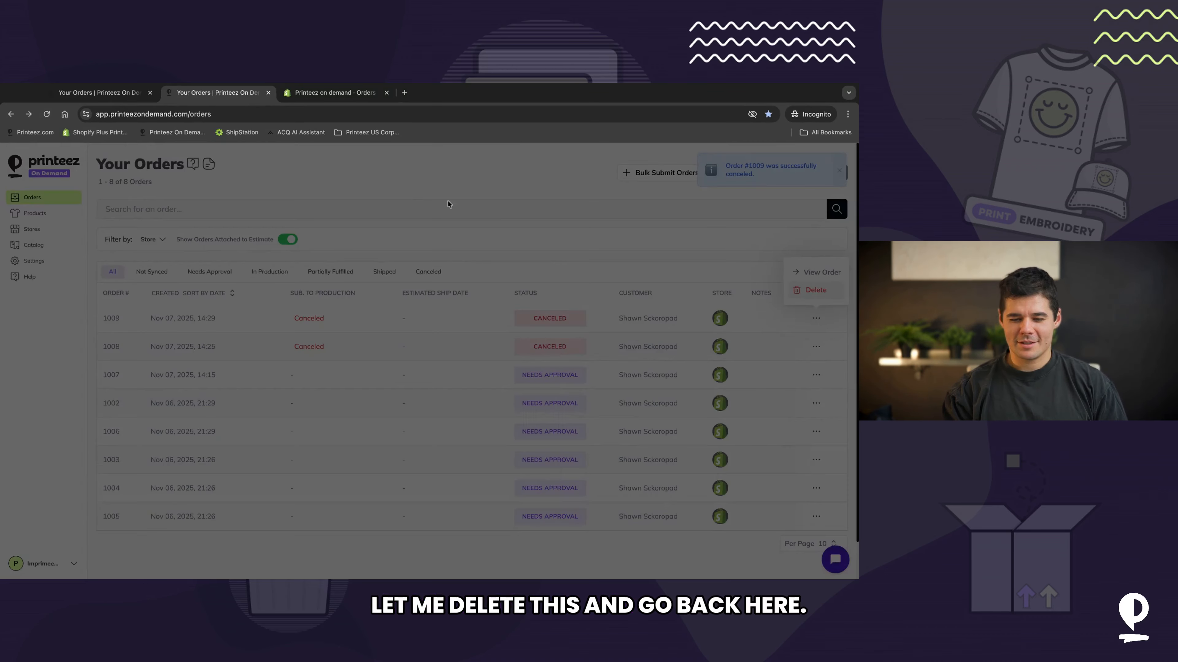
left_click(478, 198)
Step: Open the TeaRex 2.0 product from the Shopify order and add the tag Test1
left_click(334, 93)
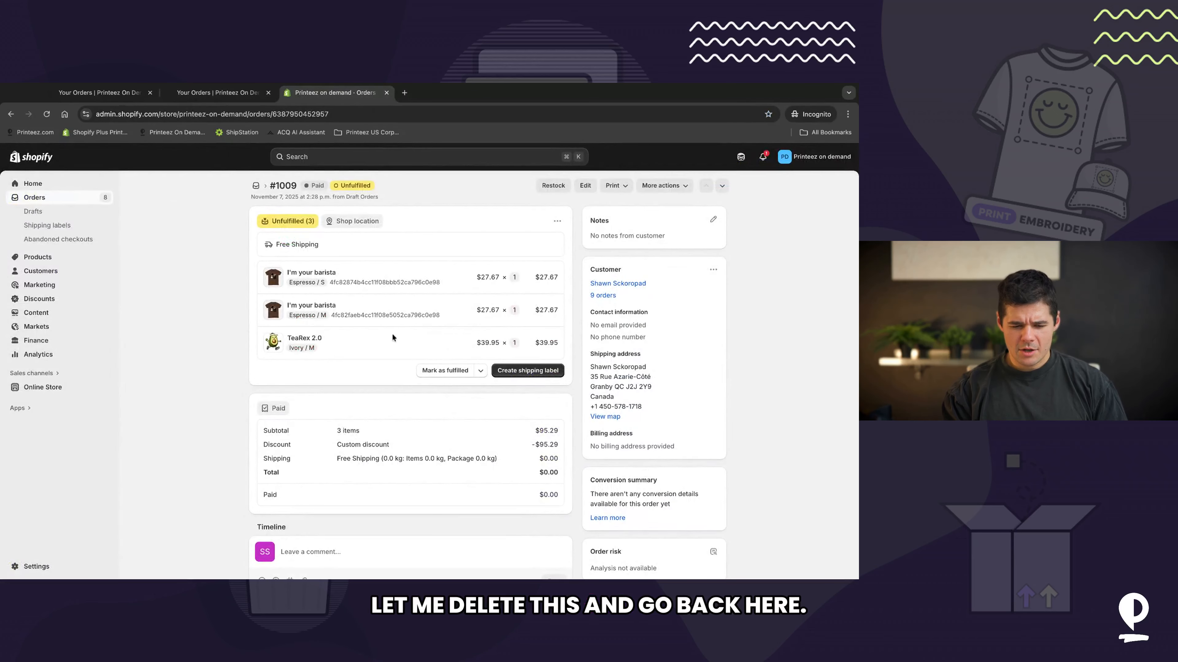
left_click(304, 338)
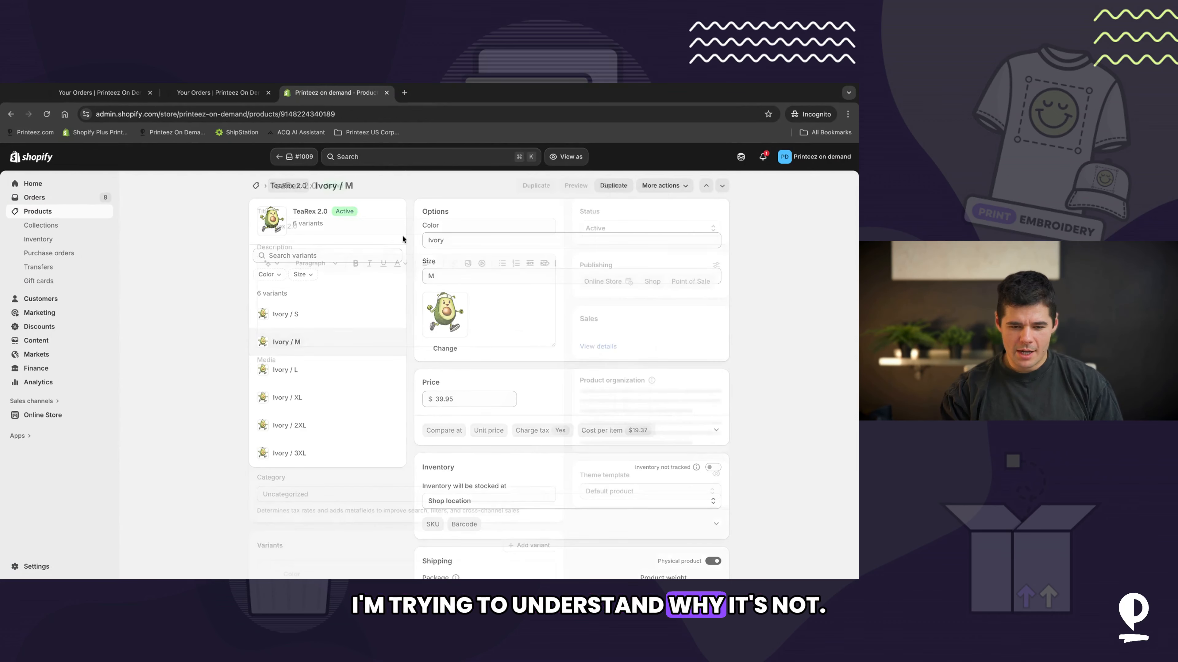
scroll(524, 393, "down", 5)
left_click(628, 406)
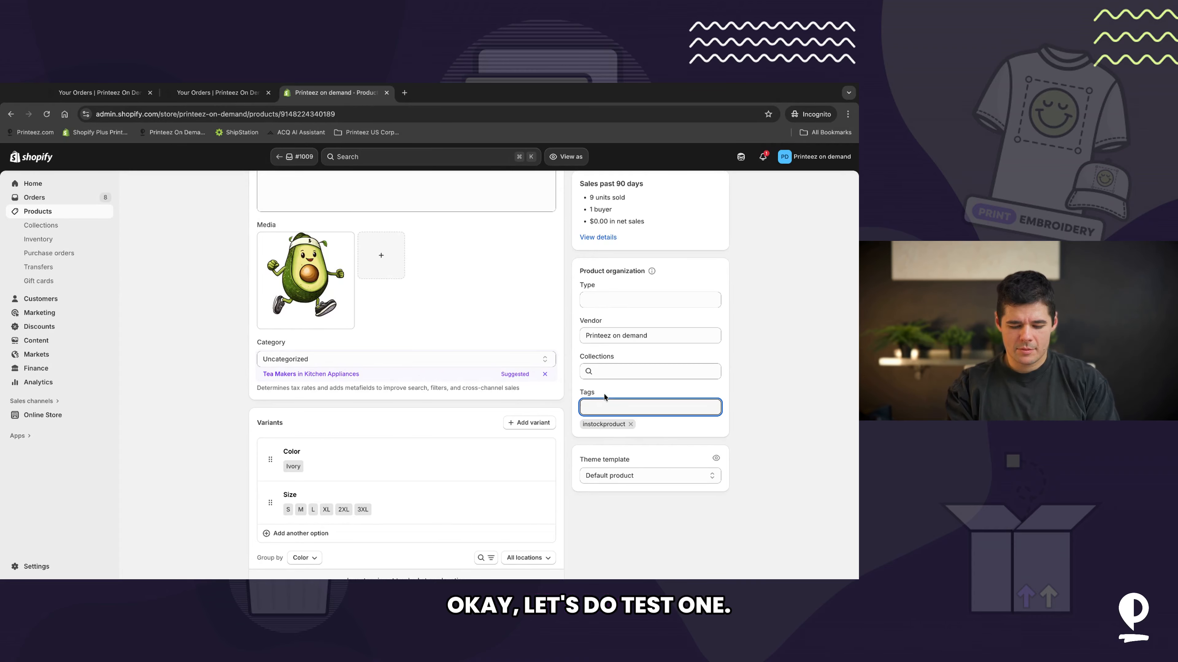
type("Test1")
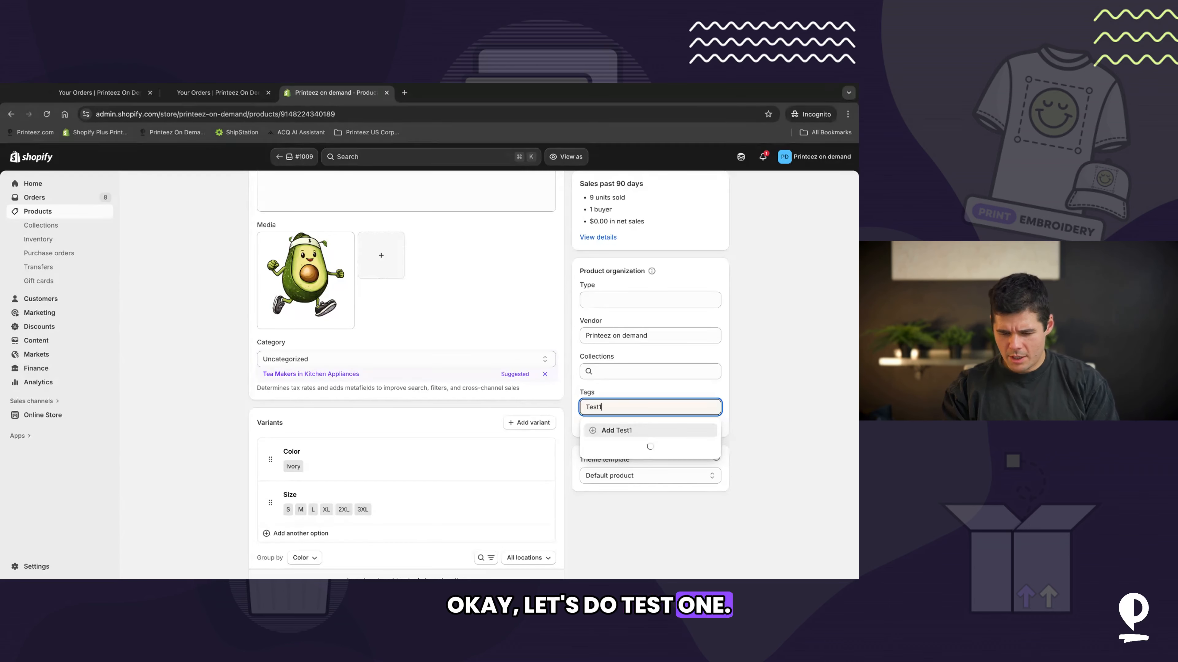
left_click(622, 430)
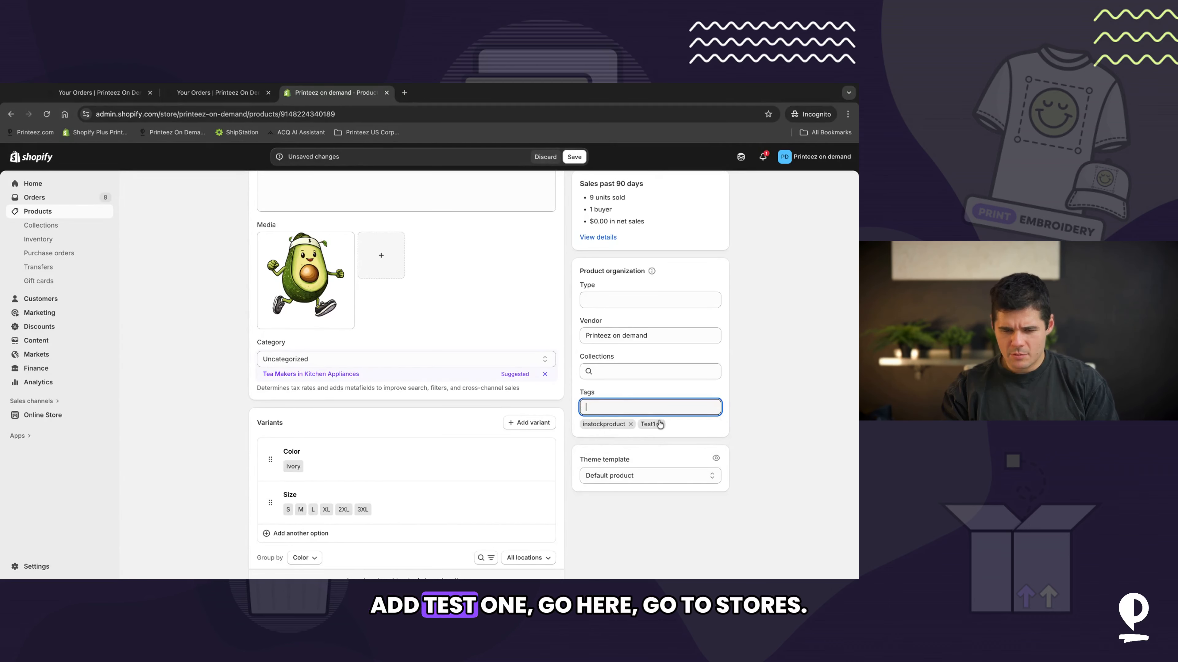
Step: Edit the store, remove instockproduct from the product tag include filter, paste it into the ignore filter and save
left_click(217, 92)
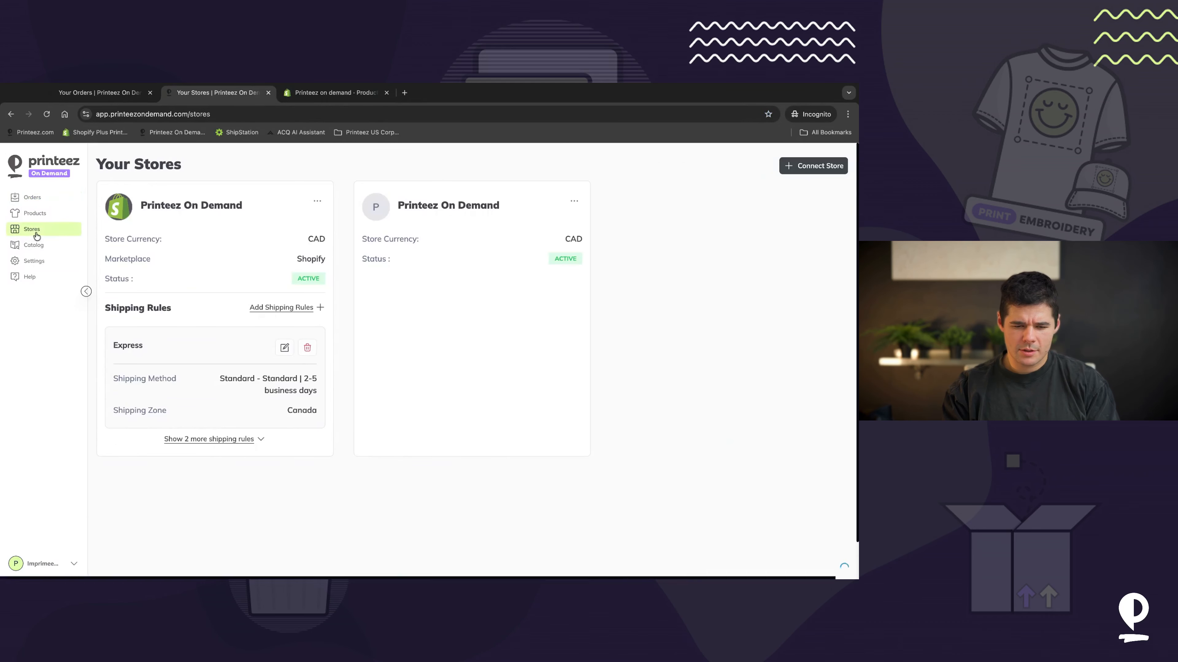
left_click(317, 201)
left_click(299, 222)
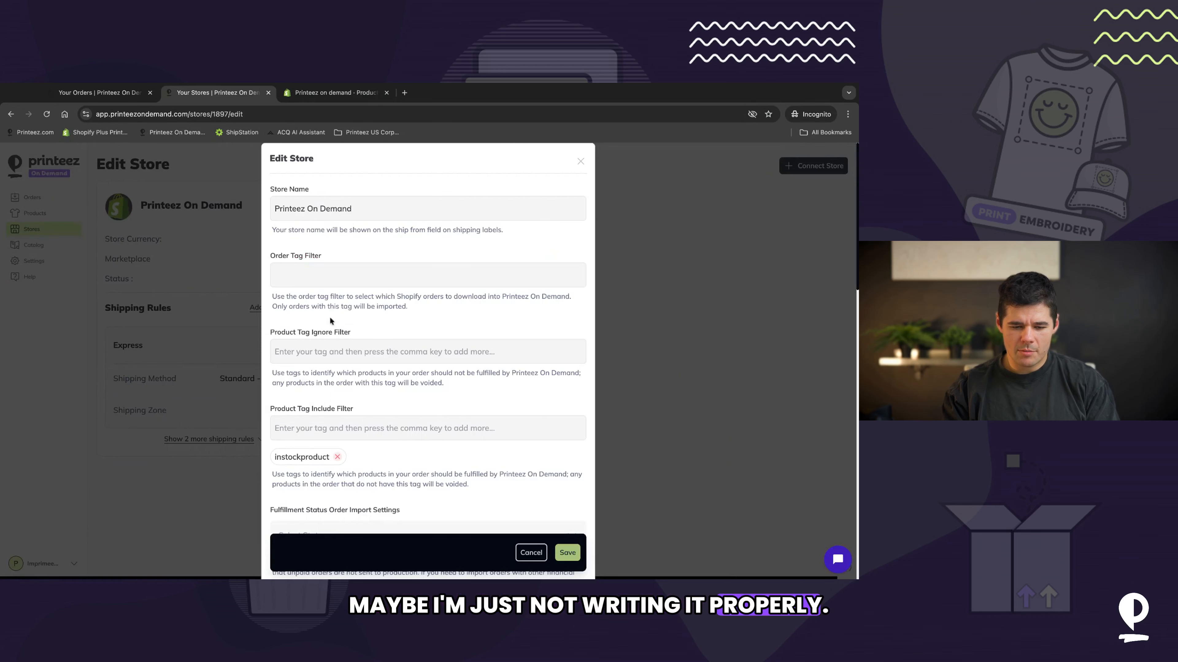
left_click(337, 458)
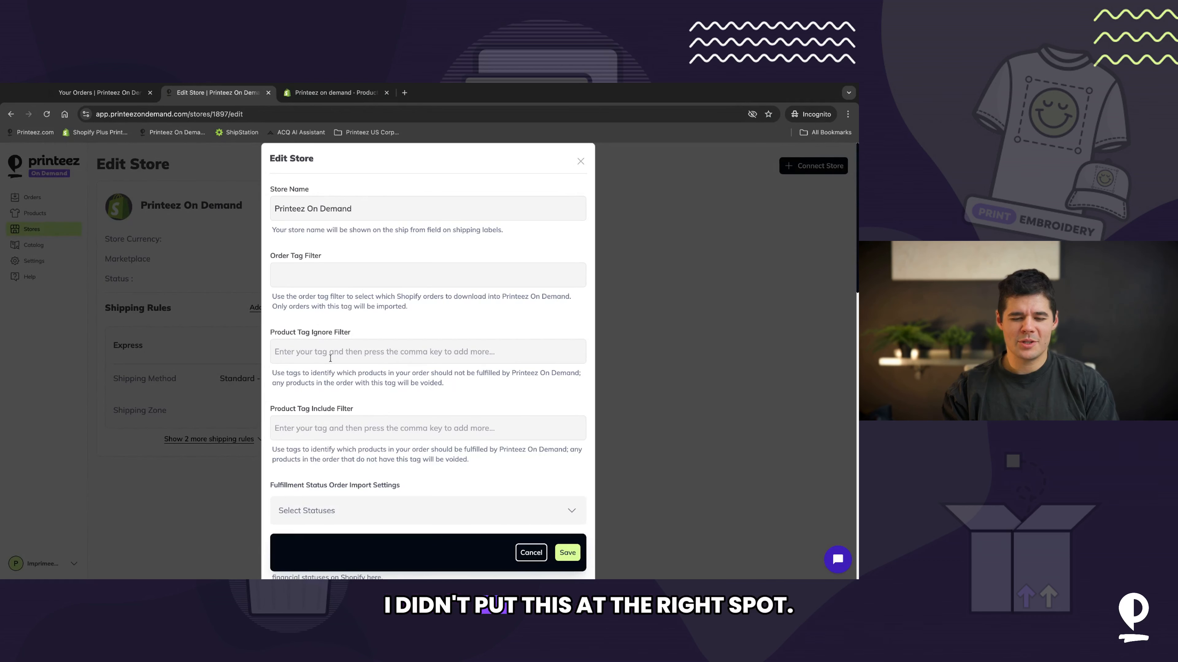
left_click(331, 355)
type("instockproduct")
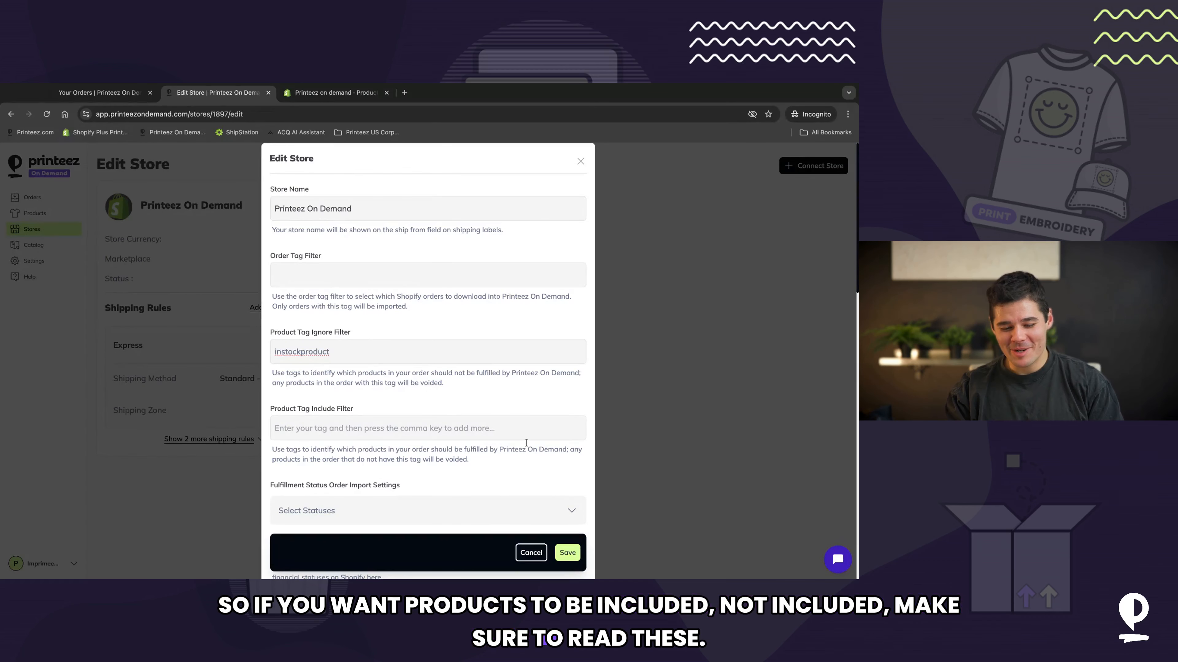
left_click(573, 551)
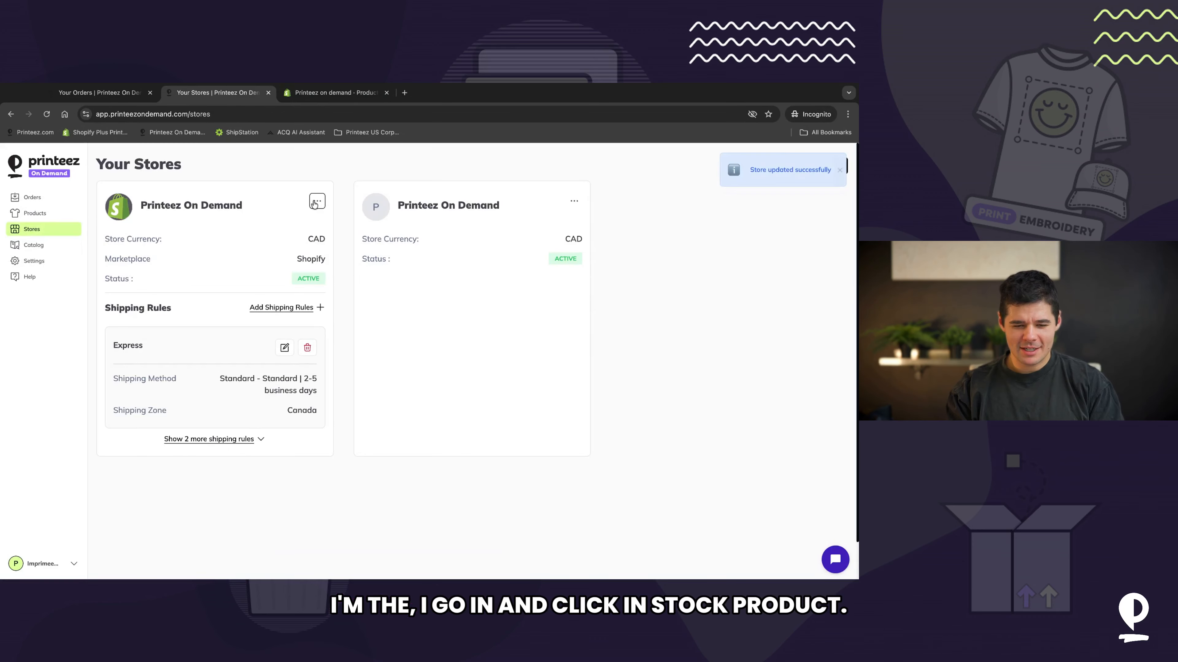
Step: Reopen the store settings and add instockproduct as a product tag ignore filter, then save
left_click(311, 230)
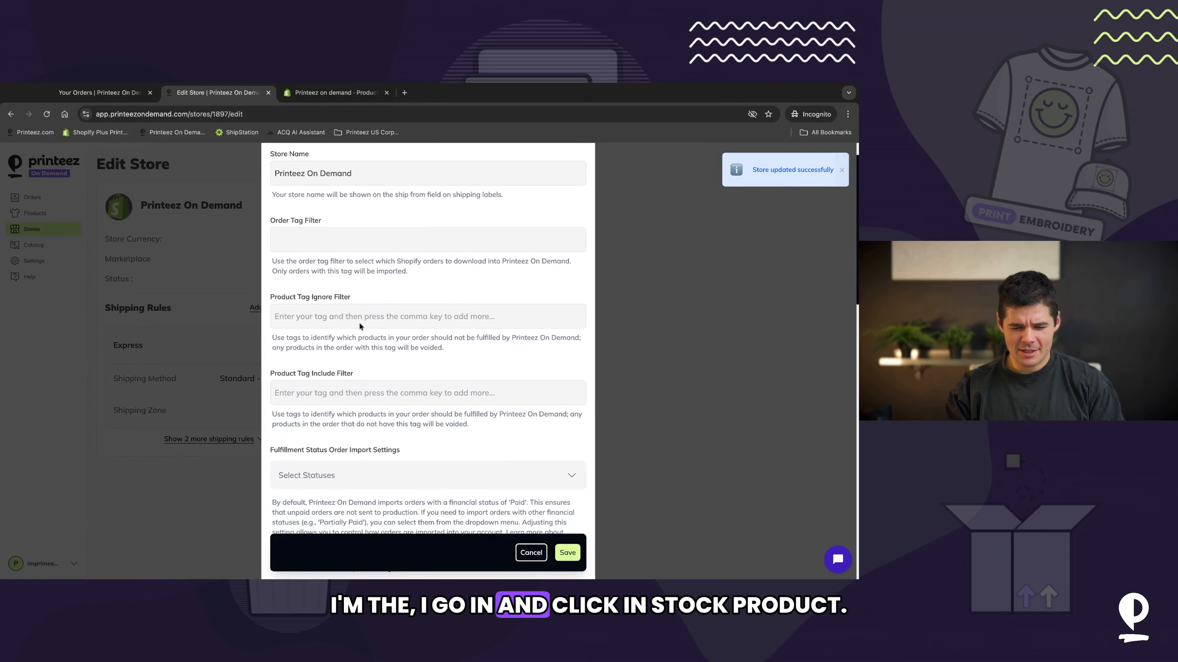
type("instockp")
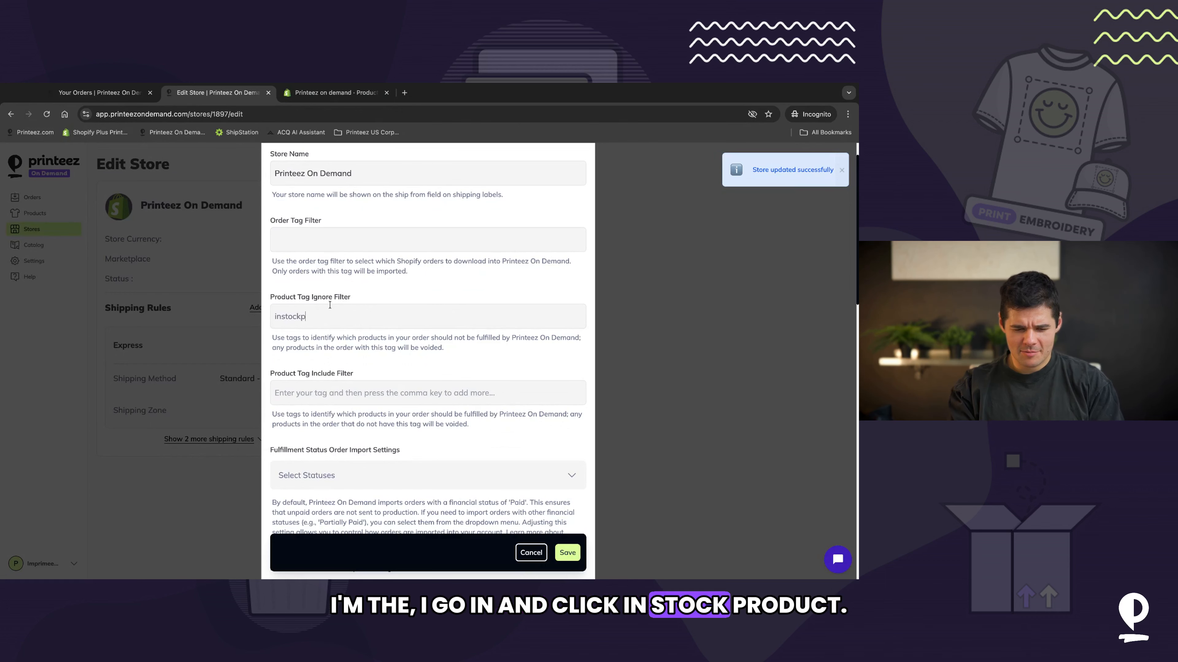
type("roduct")
key("comma")
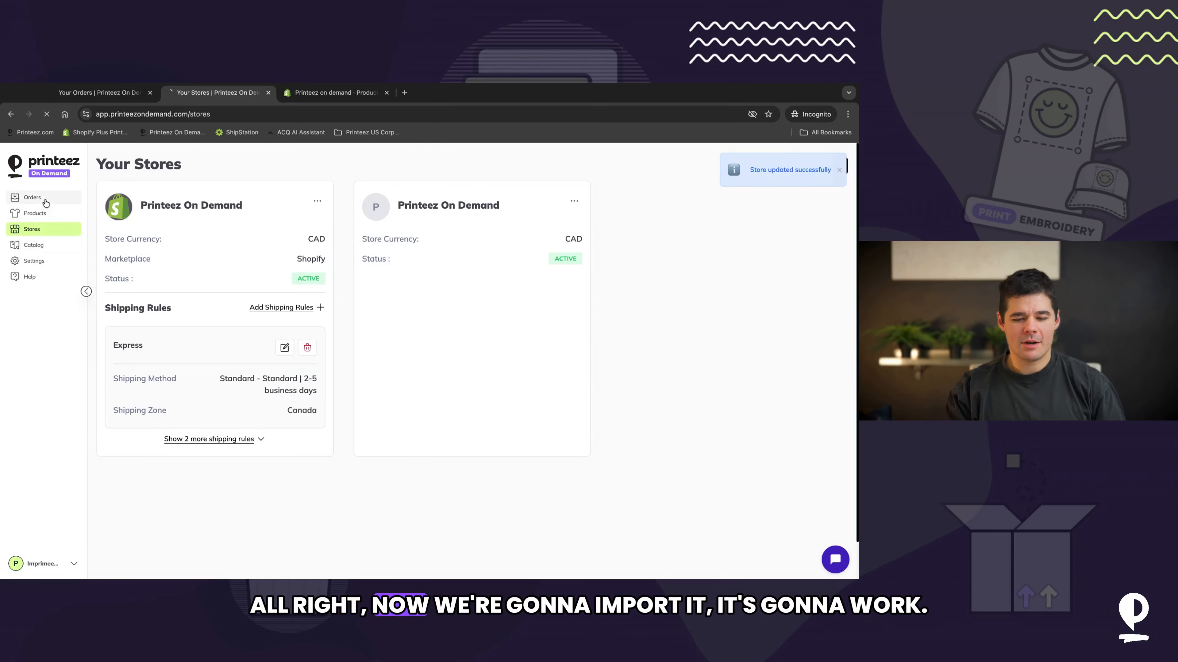
Step: Import the new order 1009, close the summary, and preview Bulk Submit Orders before returning to the list
left_click(45, 199)
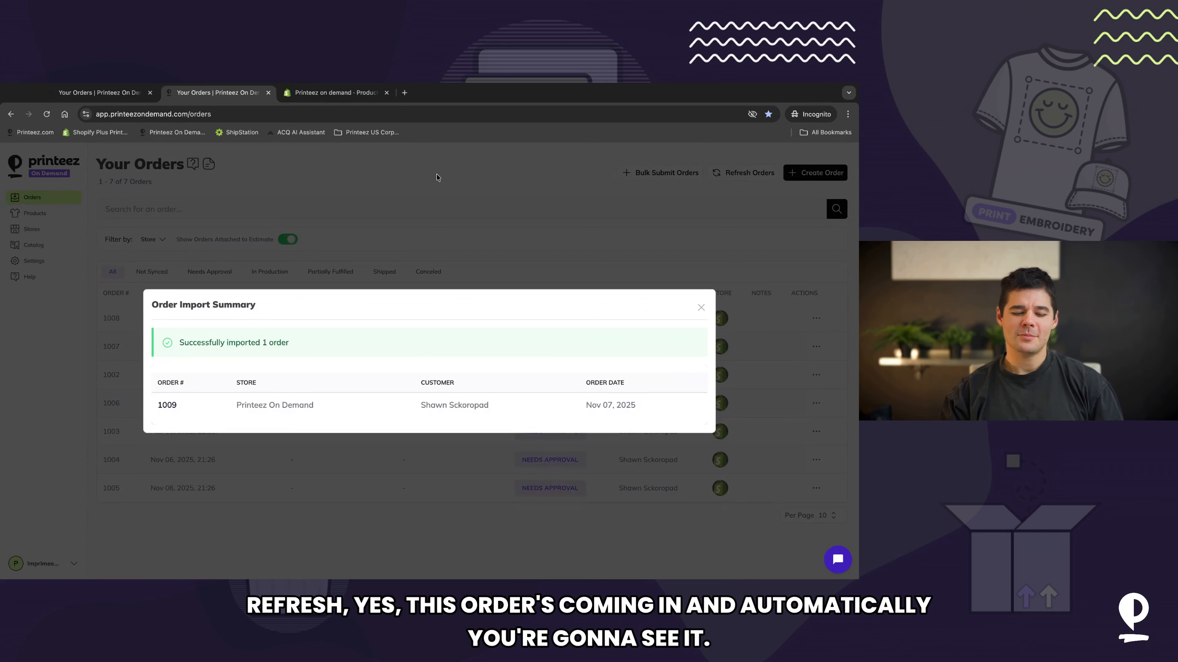
left_click(700, 307)
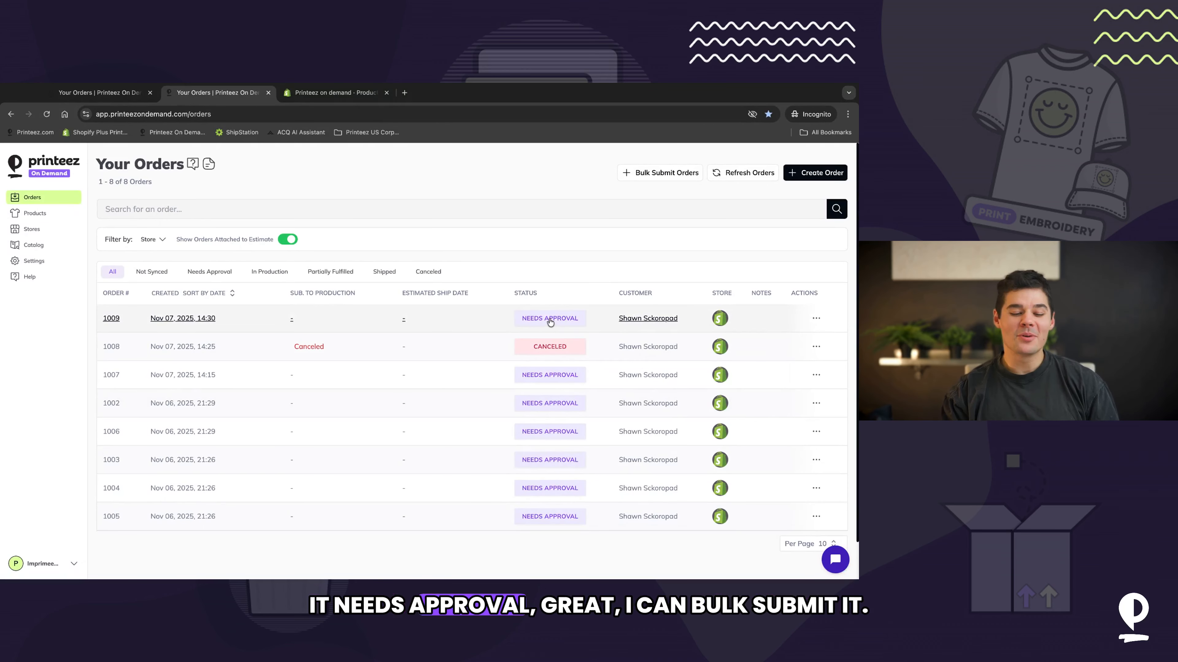
left_click(653, 172)
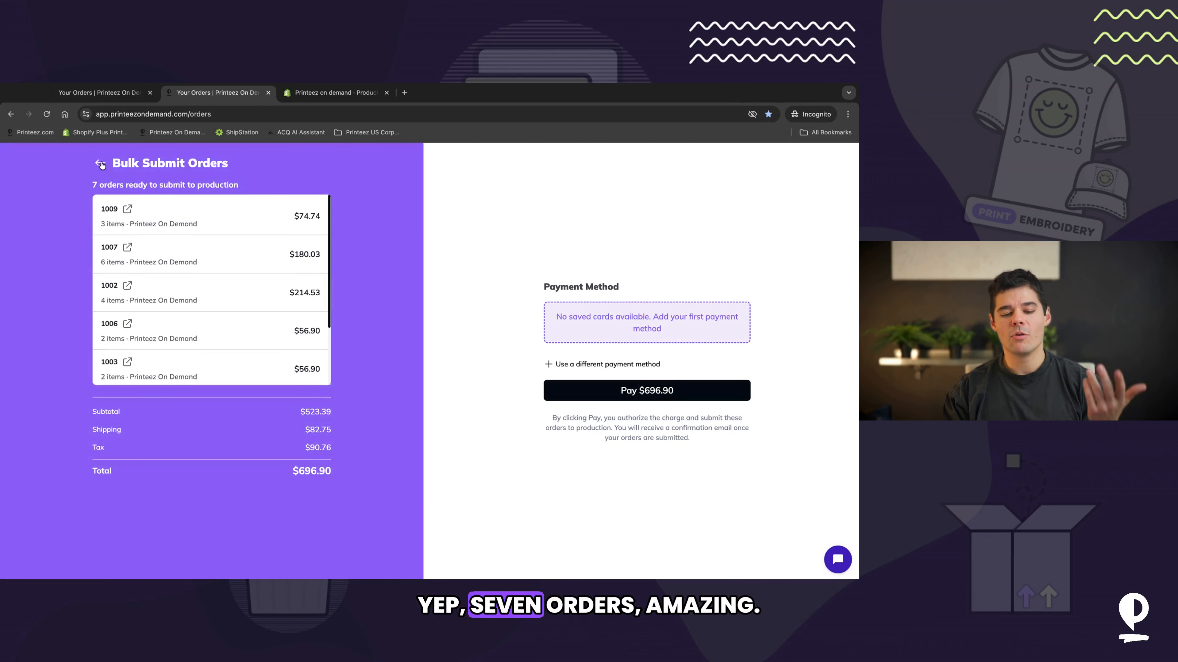
left_click(100, 163)
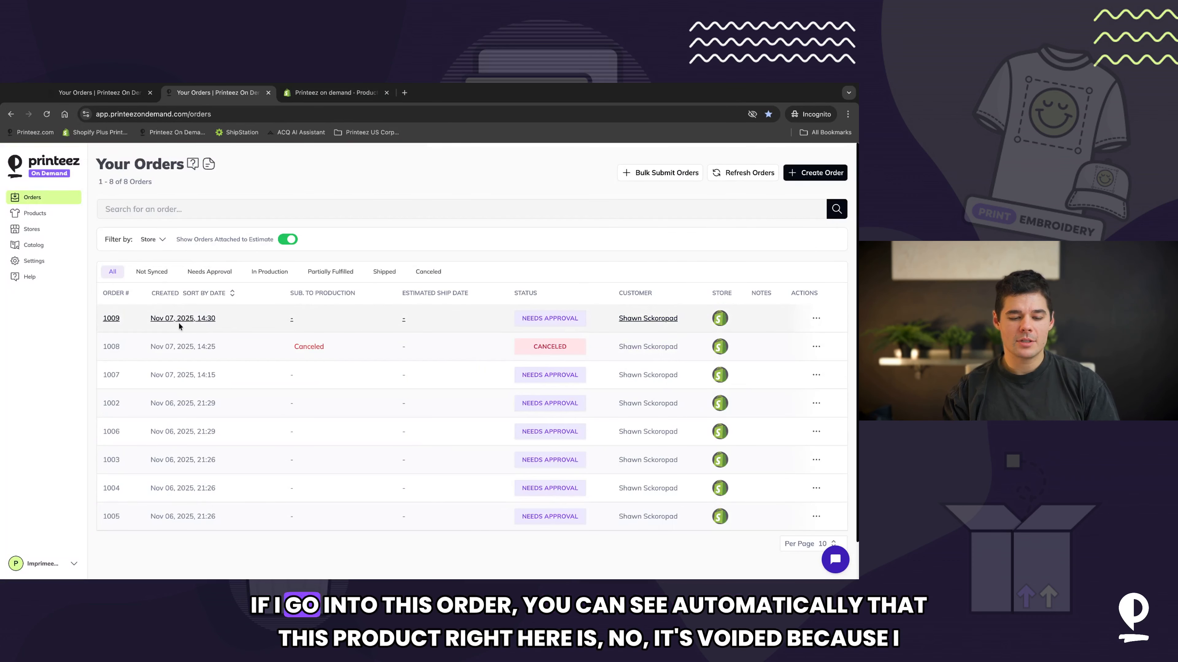
Step: Open order 1009 and examine its review and order items to check which products are voided
left_click(185, 320)
scroll(402, 276, "down", 5)
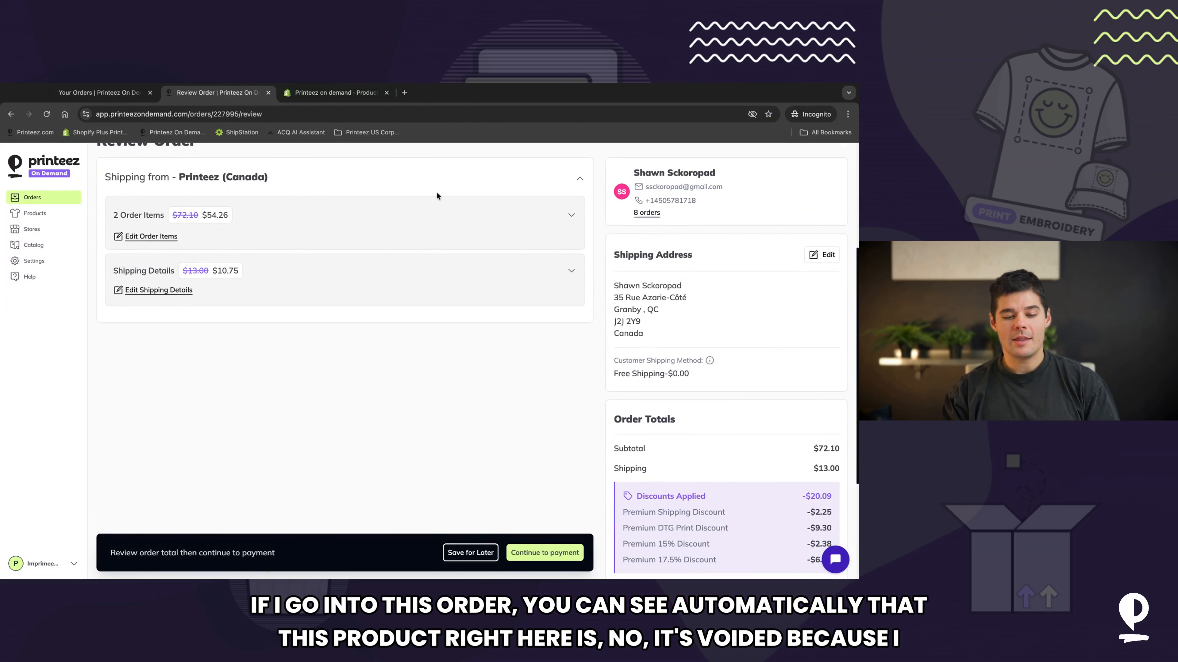
left_click(438, 217)
scroll(476, 391, "down", 6)
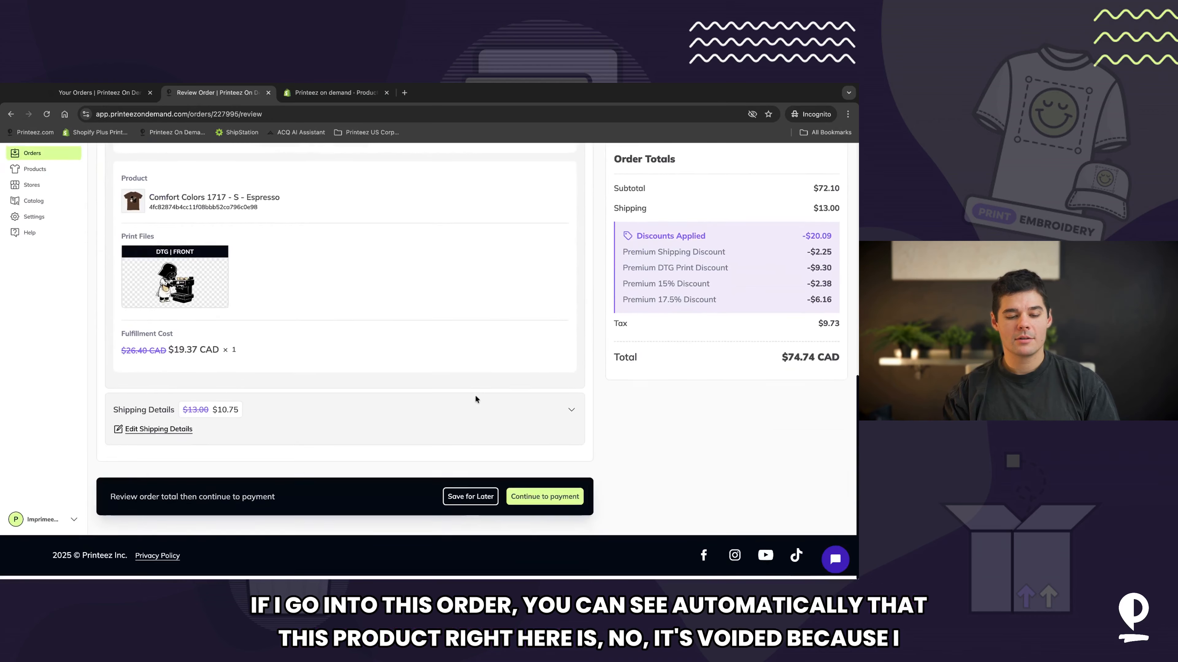
scroll(476, 394, "up", 3)
scroll(463, 350, "up", 7)
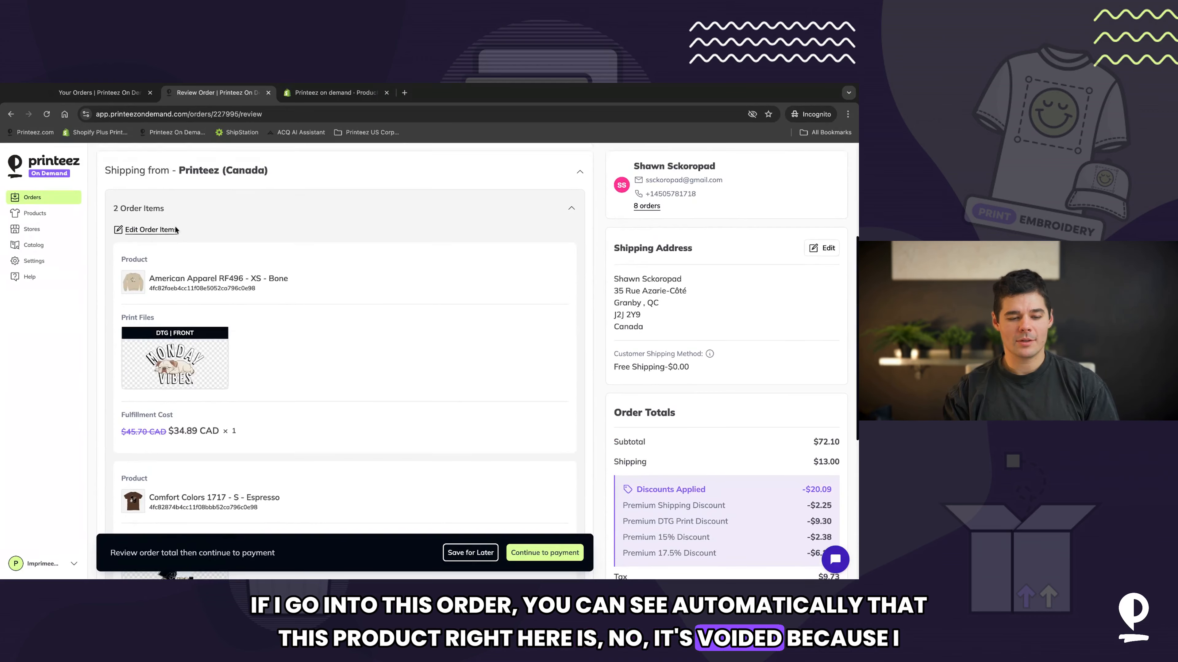
left_click(127, 282)
scroll(389, 294, "down", 4)
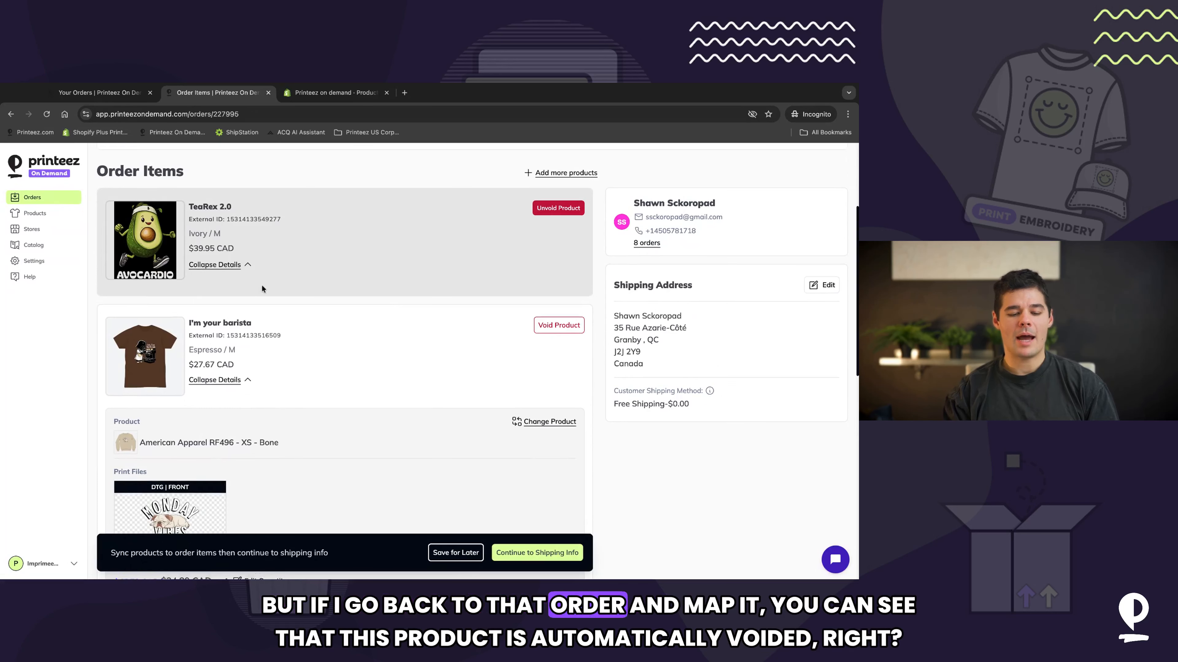
scroll(262, 288, "up", 1)
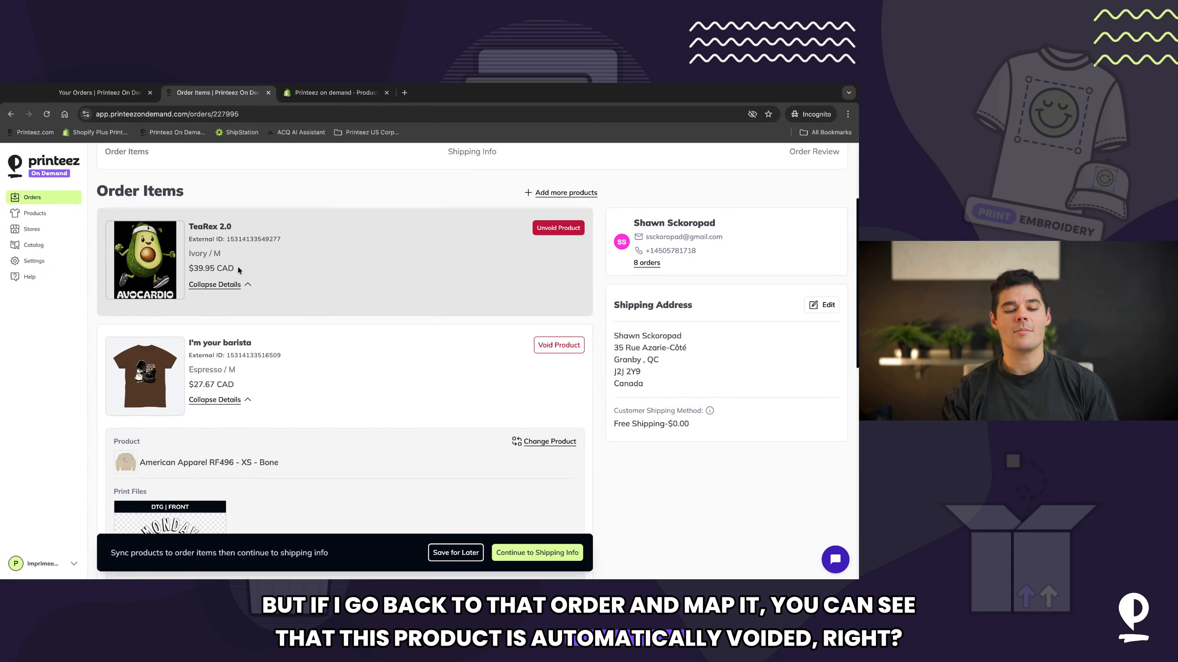
scroll(237, 265, "up", 1)
scroll(238, 269, "up", 2)
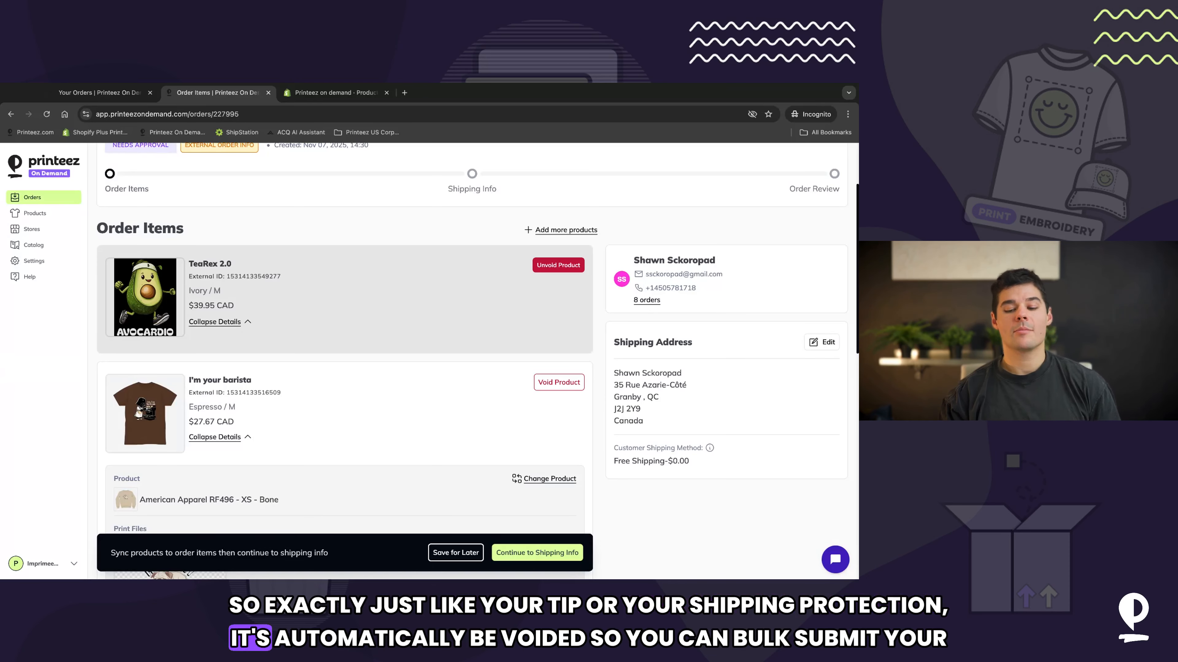
left_click(34, 199)
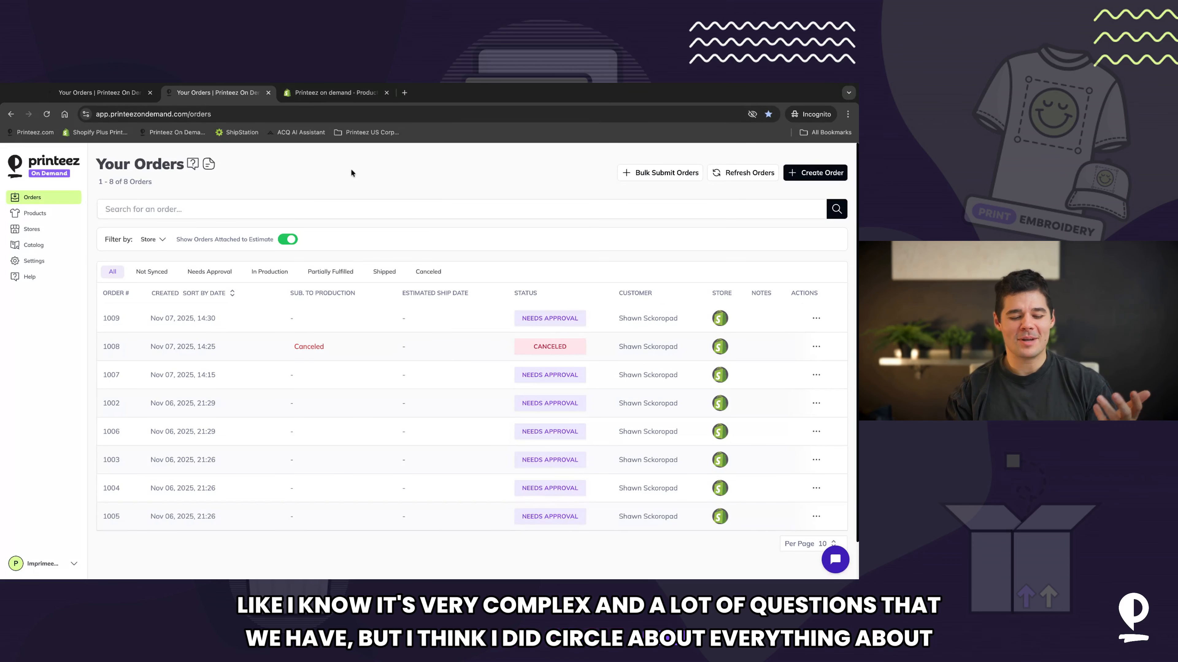
Step: Open the decorated products page and preview the quick Add to Order panel for Design 1
left_click(119, 530)
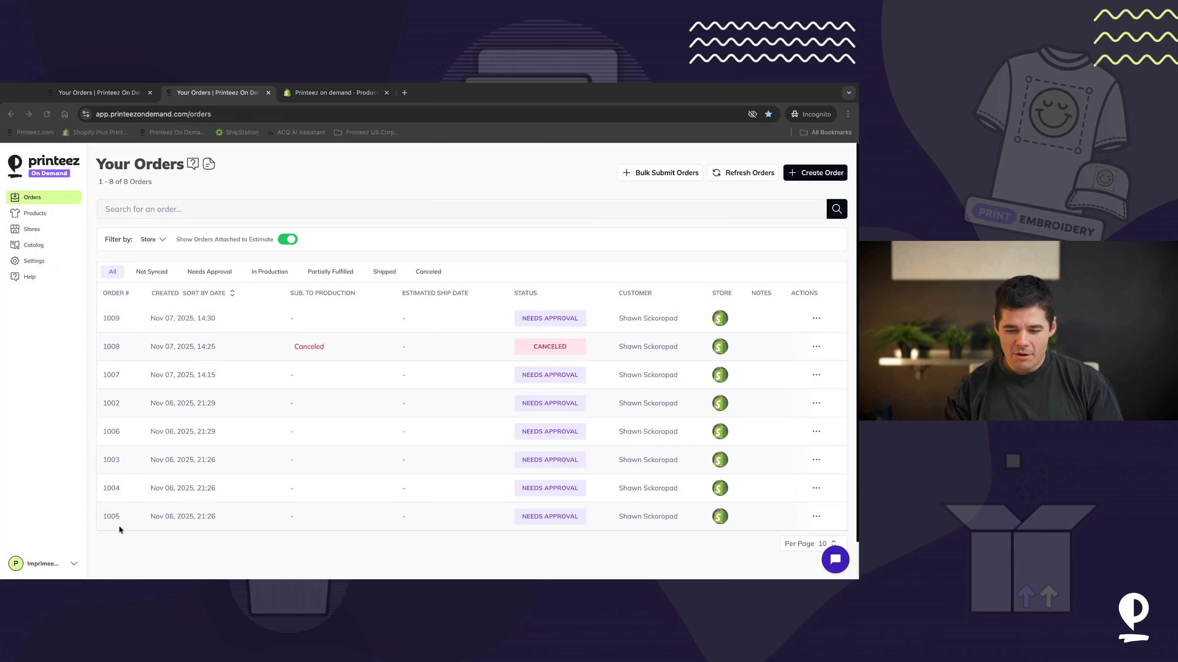
left_click(511, 192)
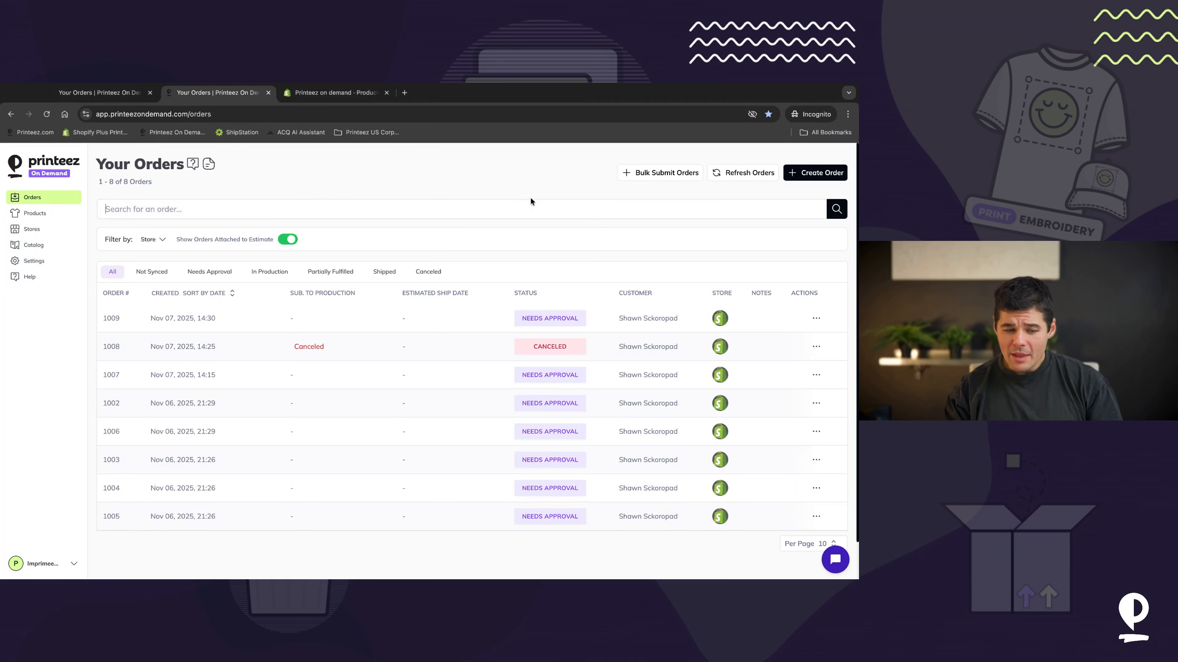
left_click(25, 217)
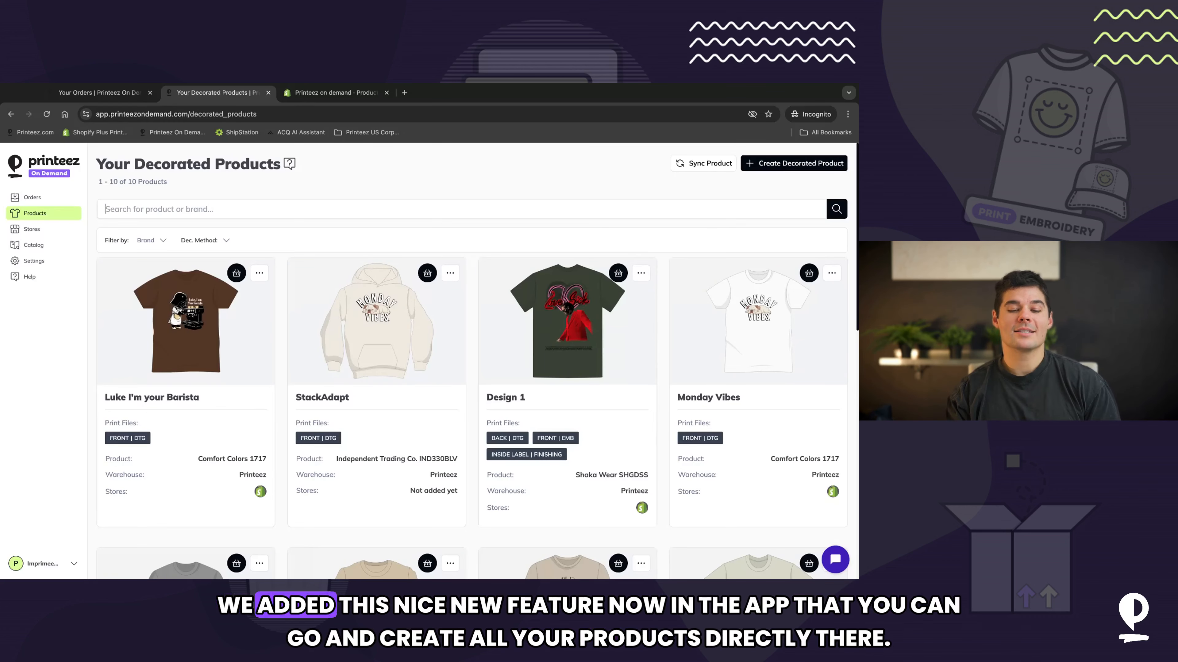
left_click(281, 550)
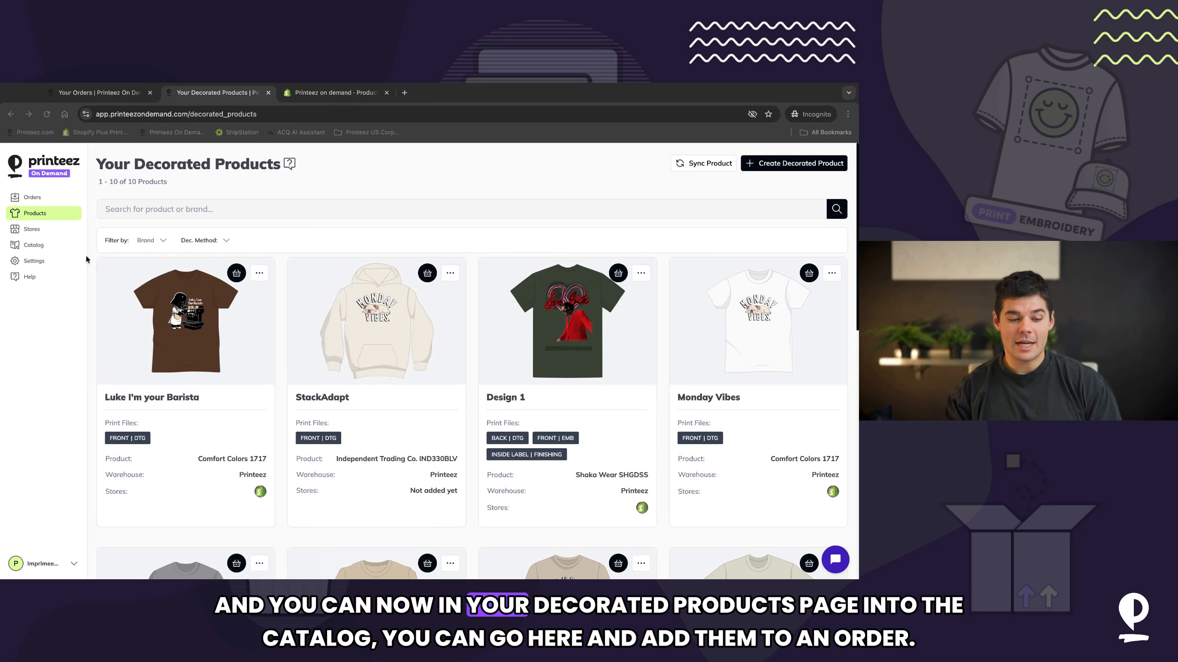
left_click(39, 219)
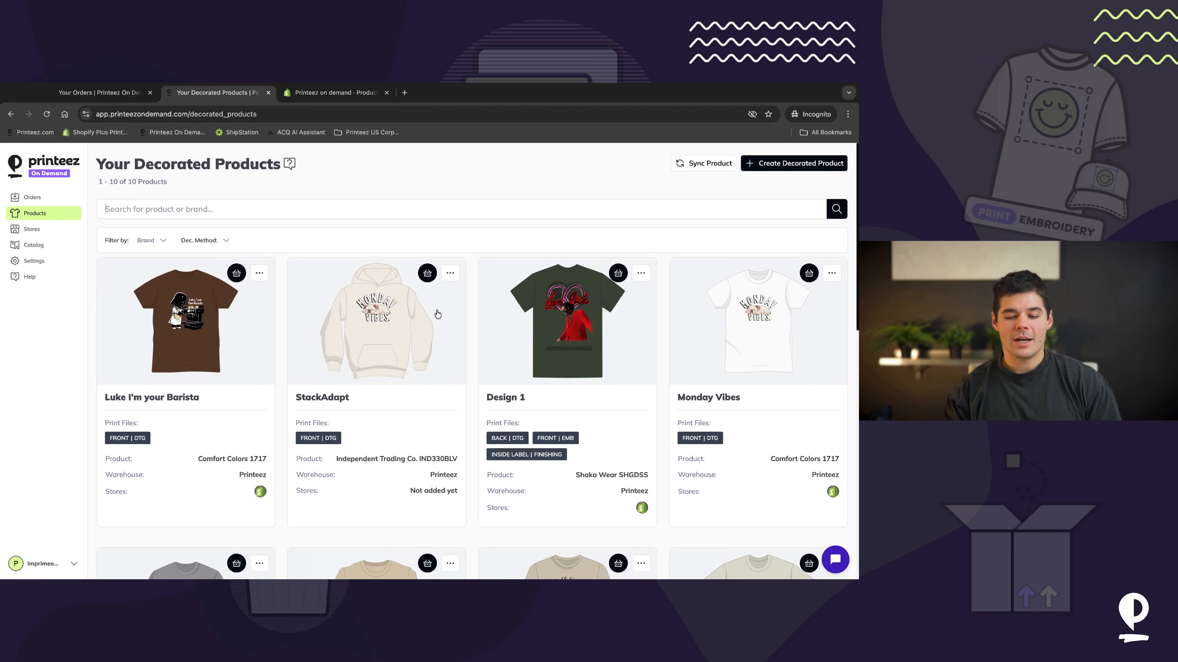
scroll(437, 314, "down", 3)
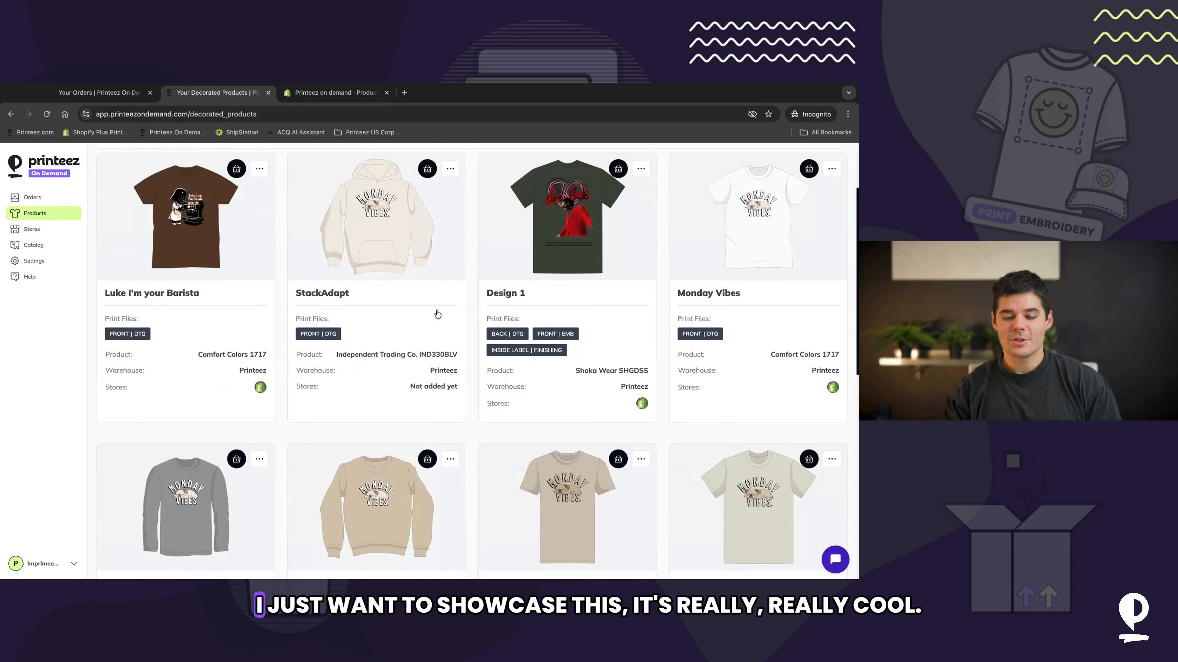
left_click(618, 169)
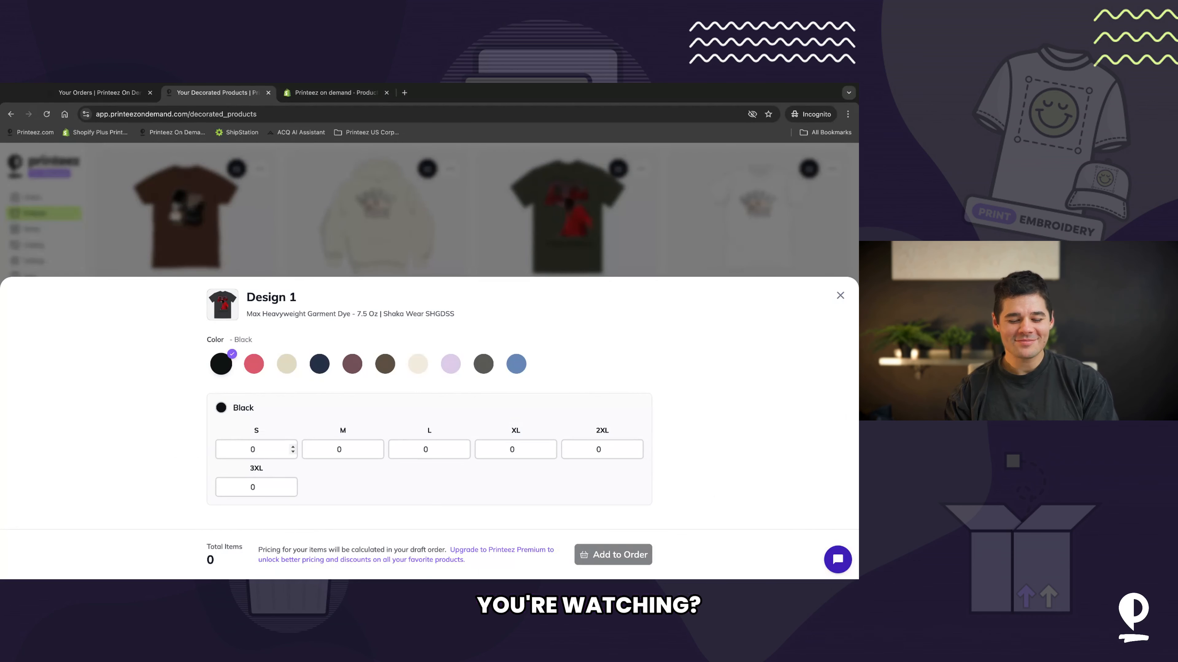
left_click(839, 296)
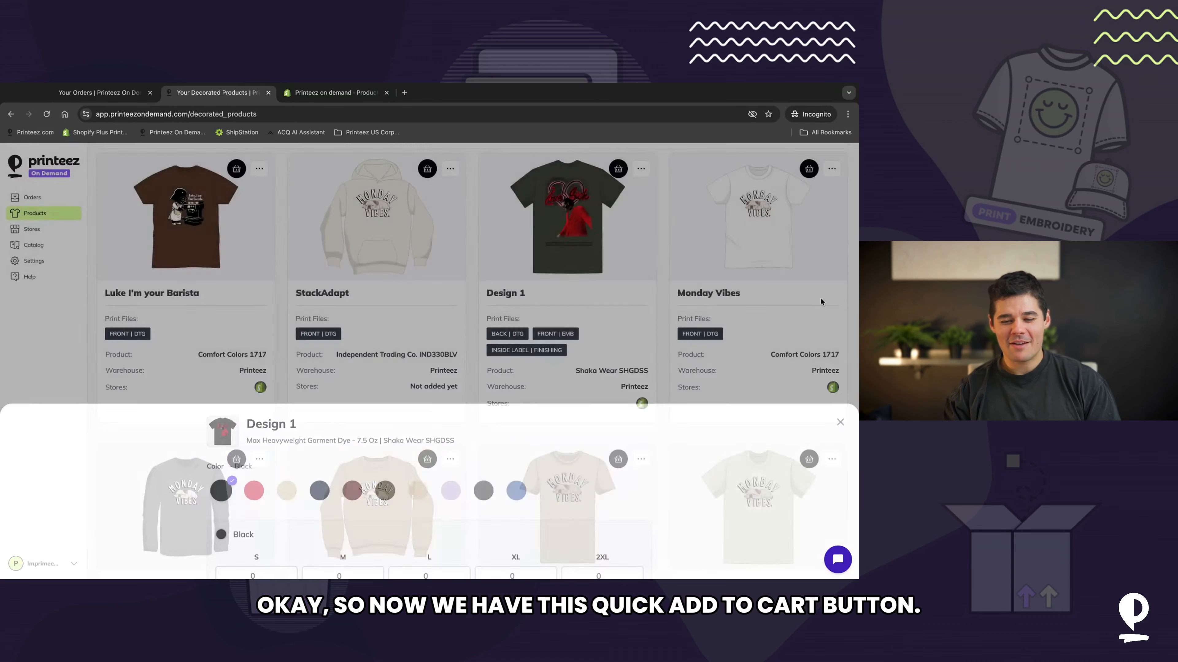
Step: Reopen quick Add to Order for Design 1 and enter one Black large and one Clay Red medium
left_click(619, 170)
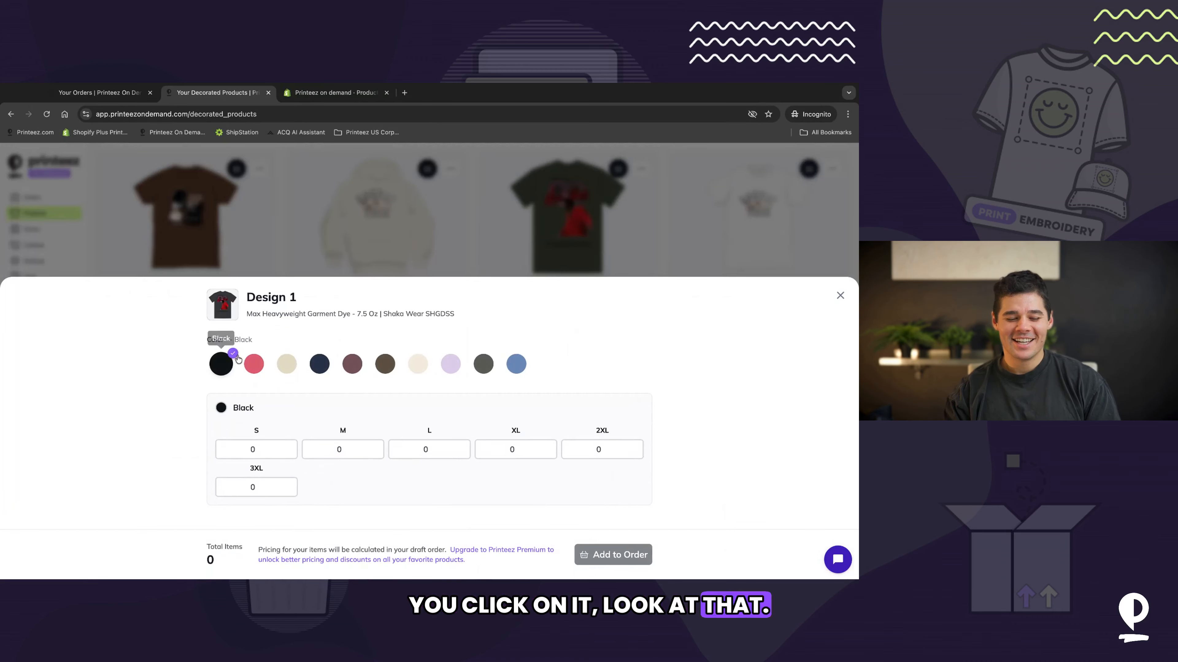
left_click(214, 449)
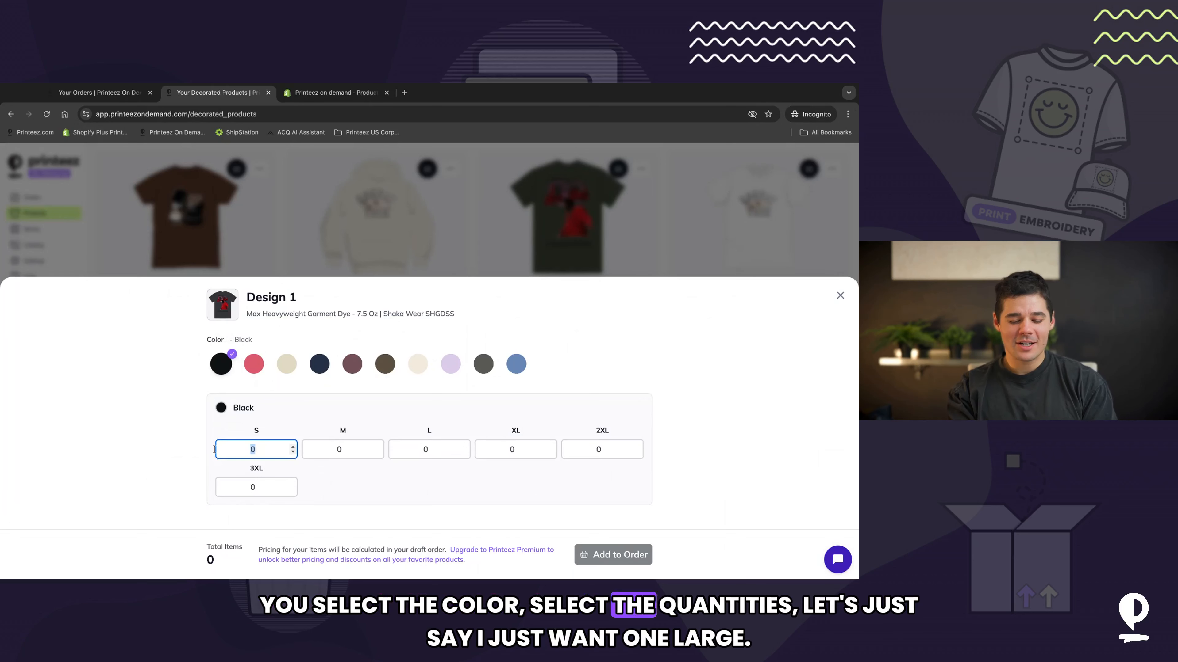
key("Tab")
key("Tab")
type("1")
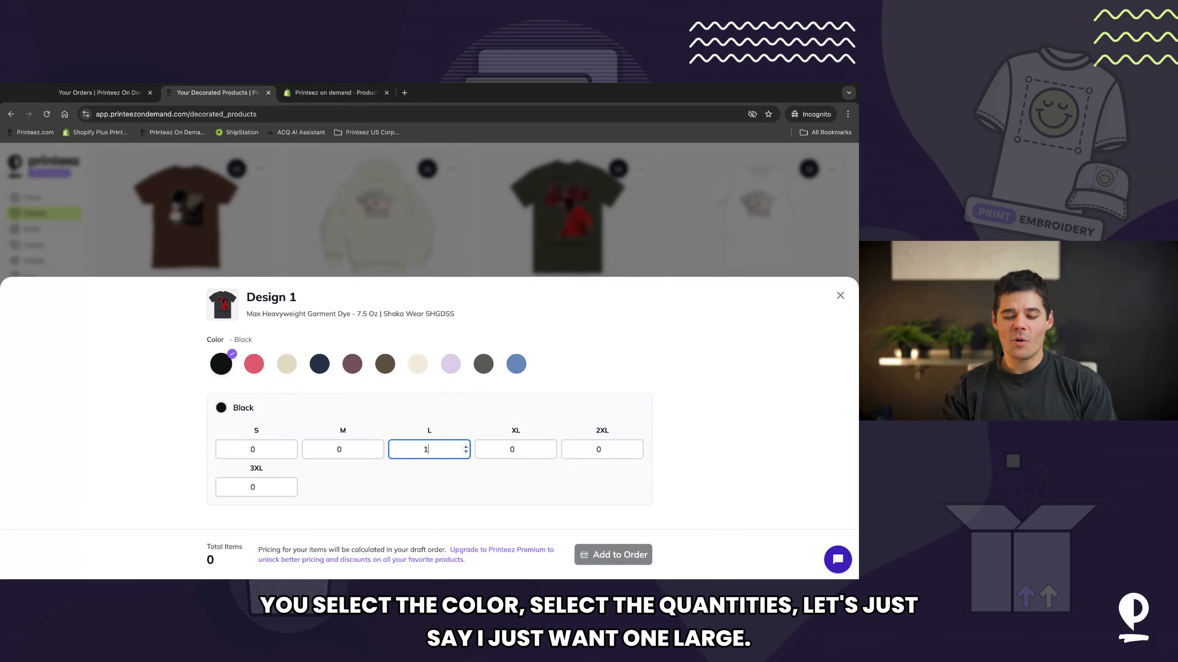
left_click(253, 364)
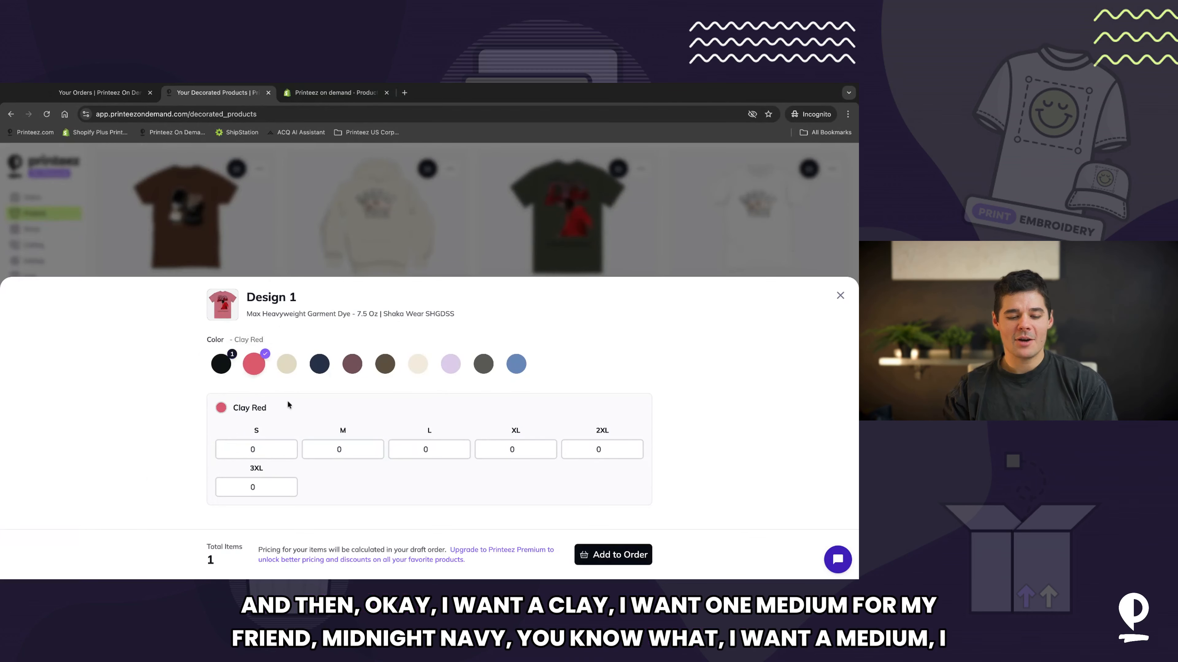
left_click(344, 450)
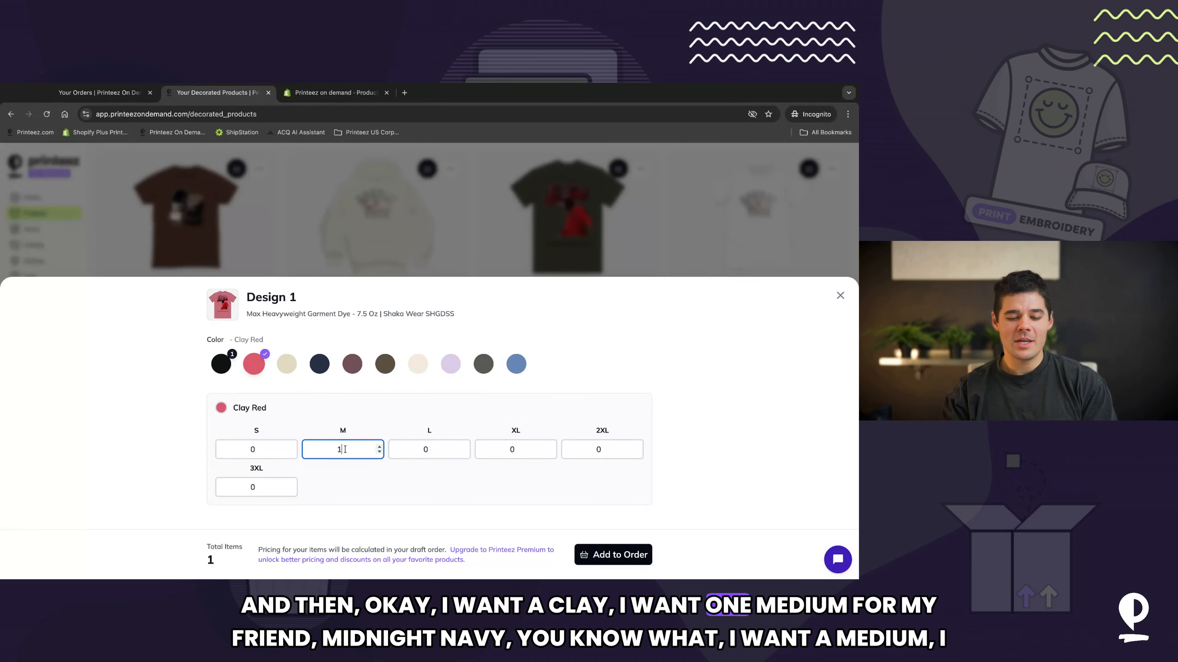
type("1")
Step: Enter one medium and five large in Midnight Navy, and one medium in Mocha
left_click(319, 364)
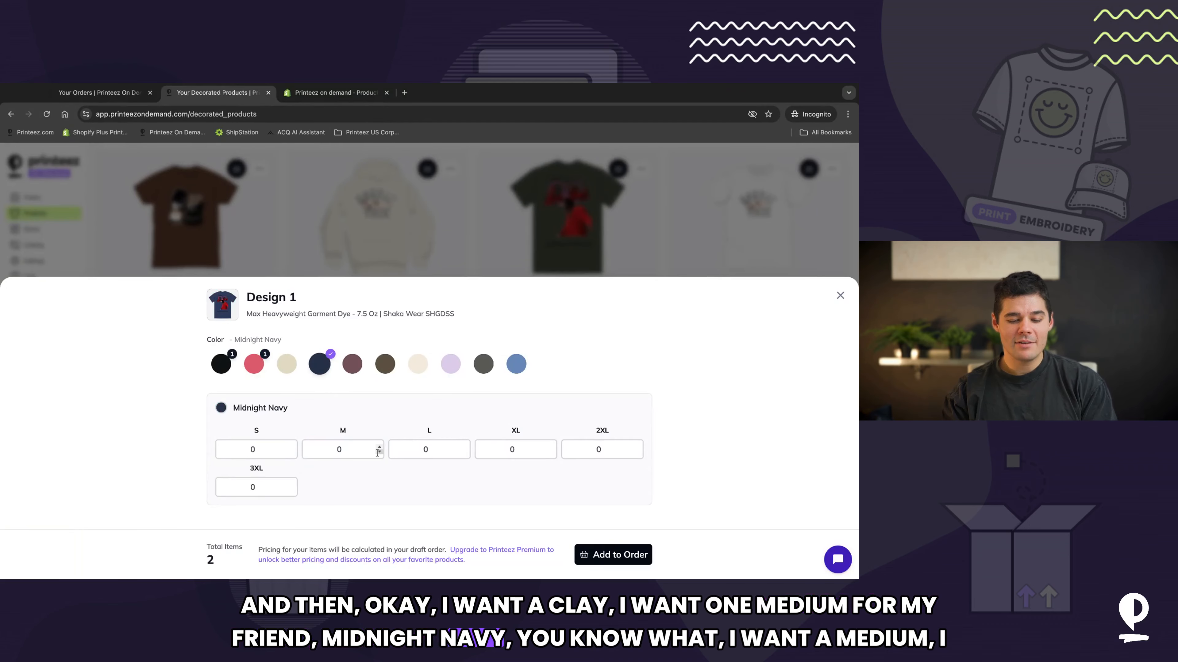
left_click(330, 449)
type("1")
key("Tab")
type("5")
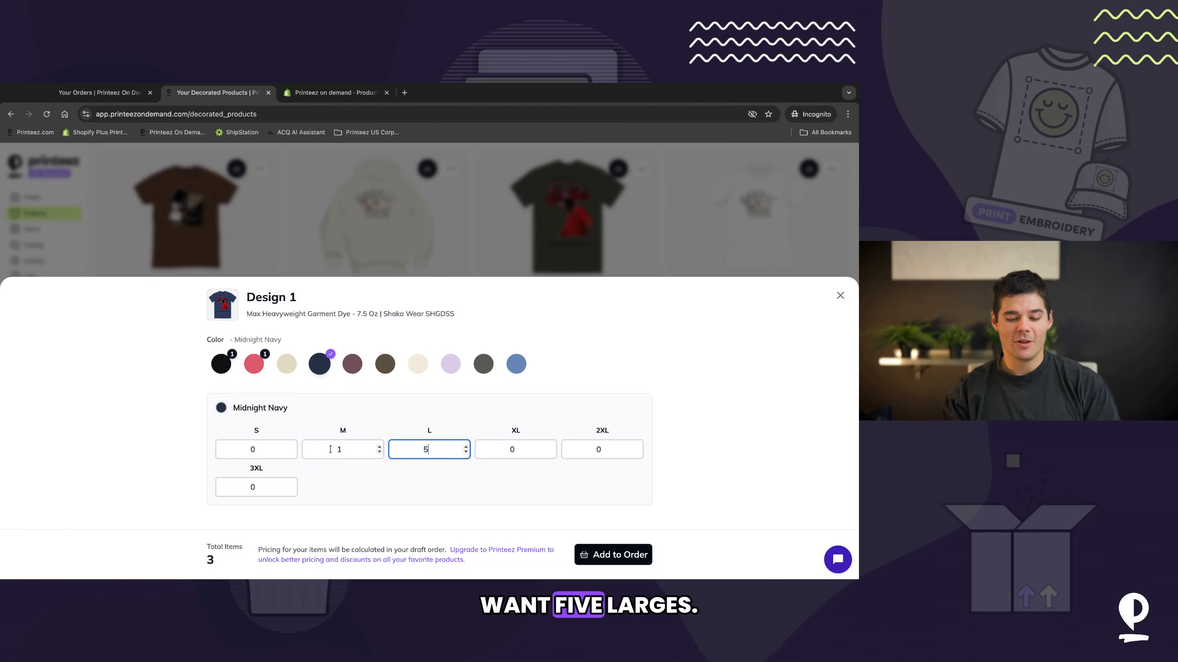
left_click(353, 364)
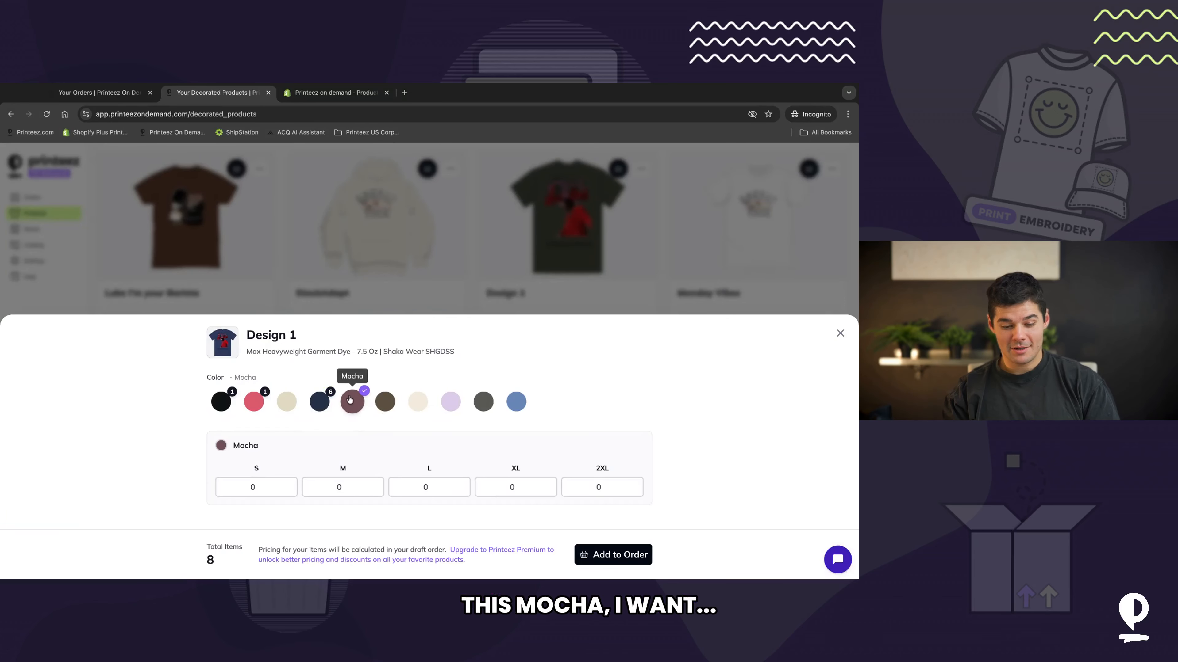
left_click(379, 485)
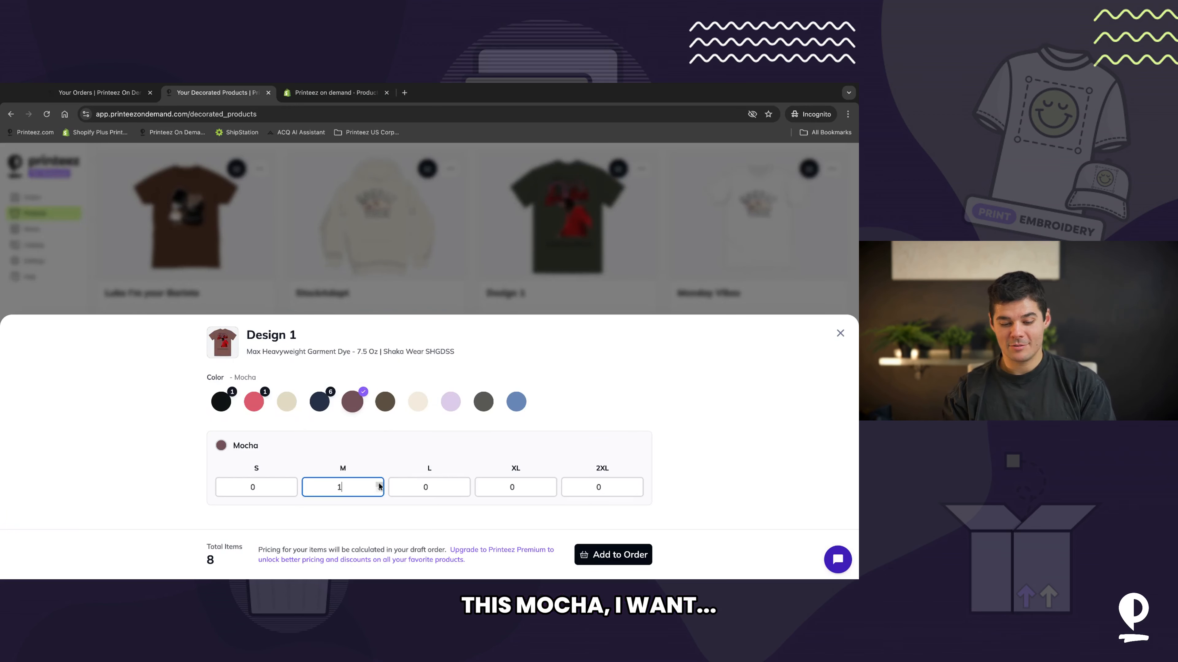
Step: Add the selected Design 1 items to the draft order and keep adding products
left_click(502, 554)
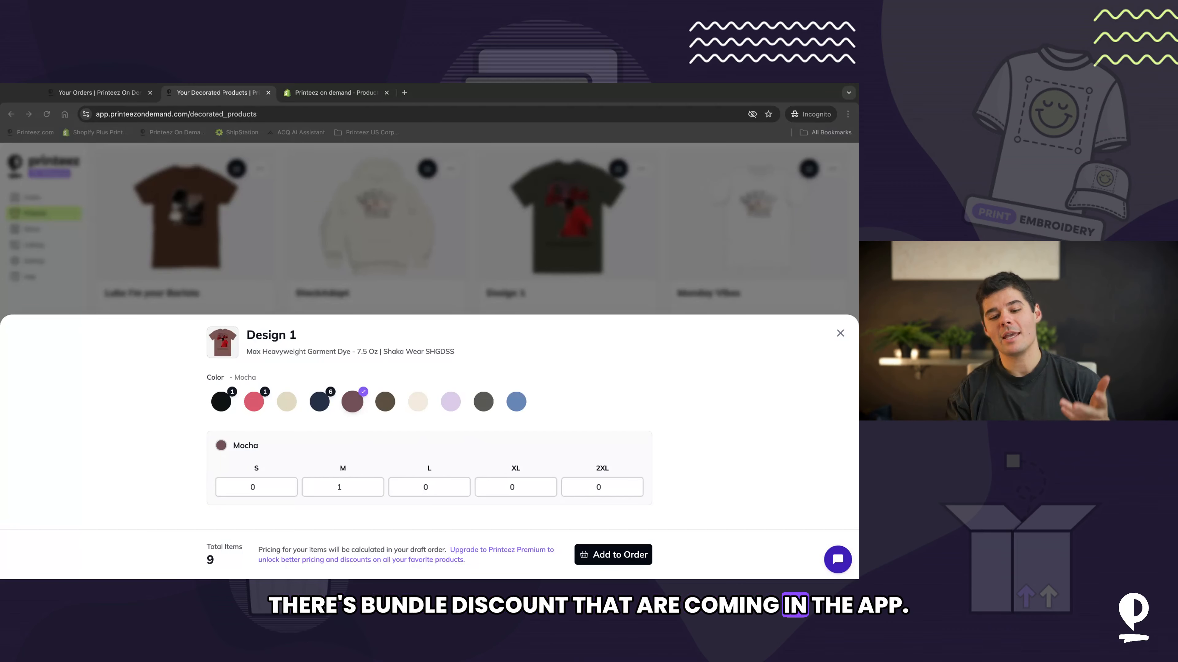
left_click(625, 558)
left_click(608, 557)
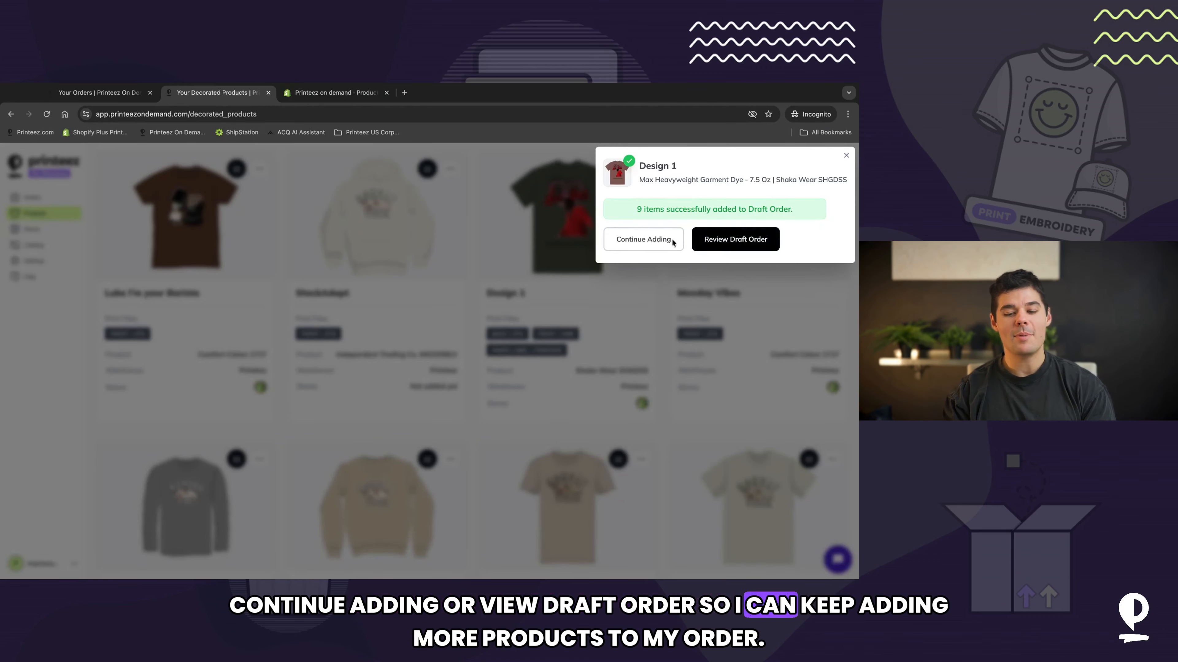
left_click(497, 230)
Step: Add one small Bay and one large Blossom Monday Vibes tee to the draft order, then review the draft
scroll(751, 235, "down", 1)
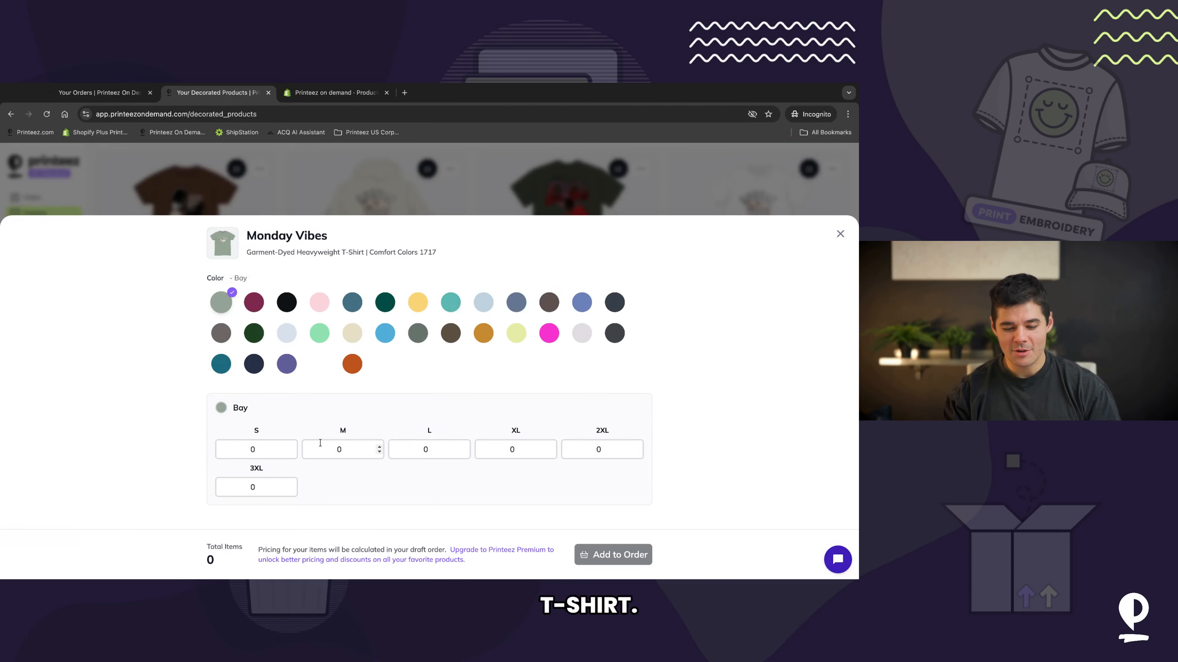
left_click(291, 447)
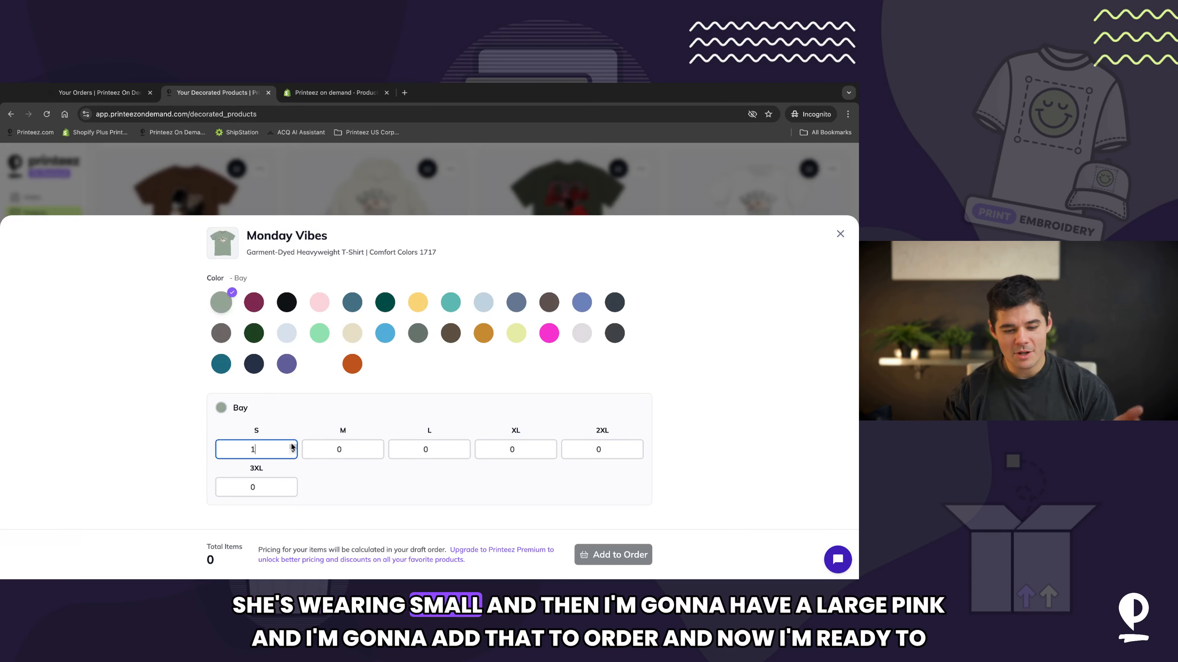
left_click(317, 305)
left_click(466, 447)
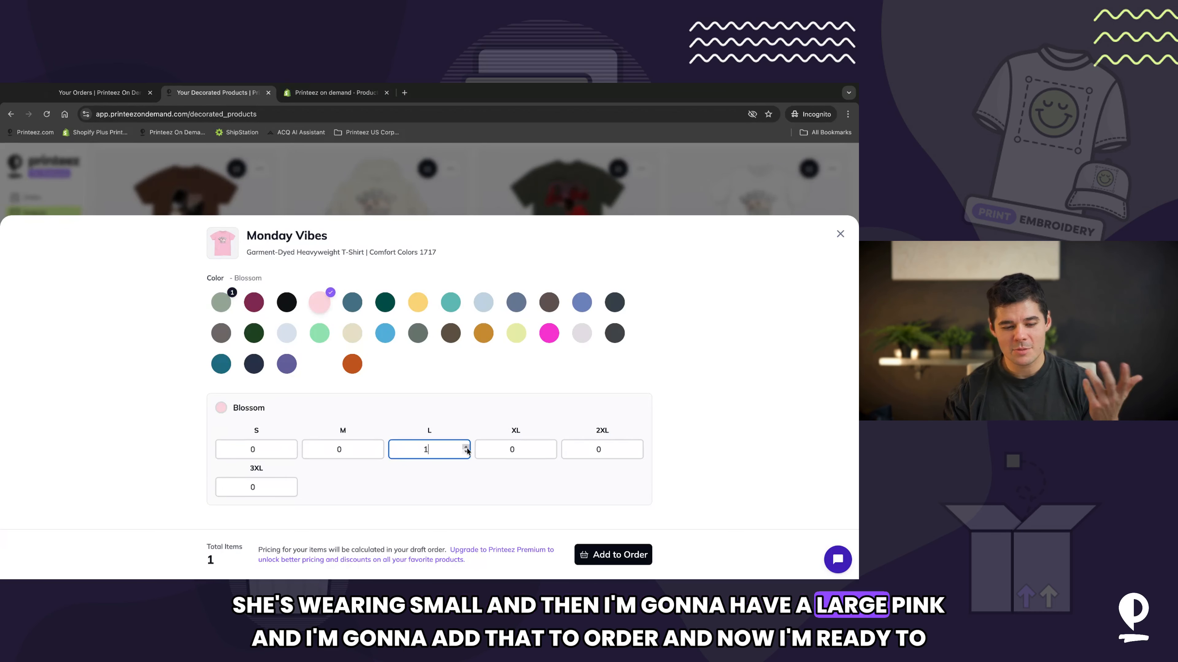
left_click(618, 556)
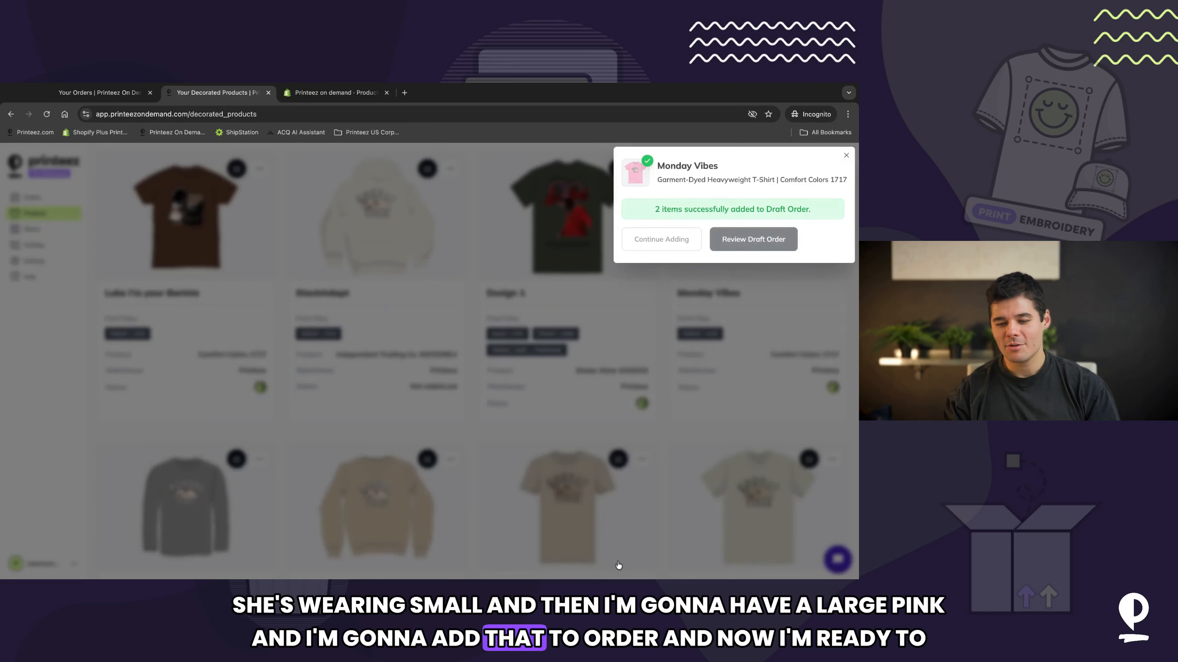
left_click(762, 246)
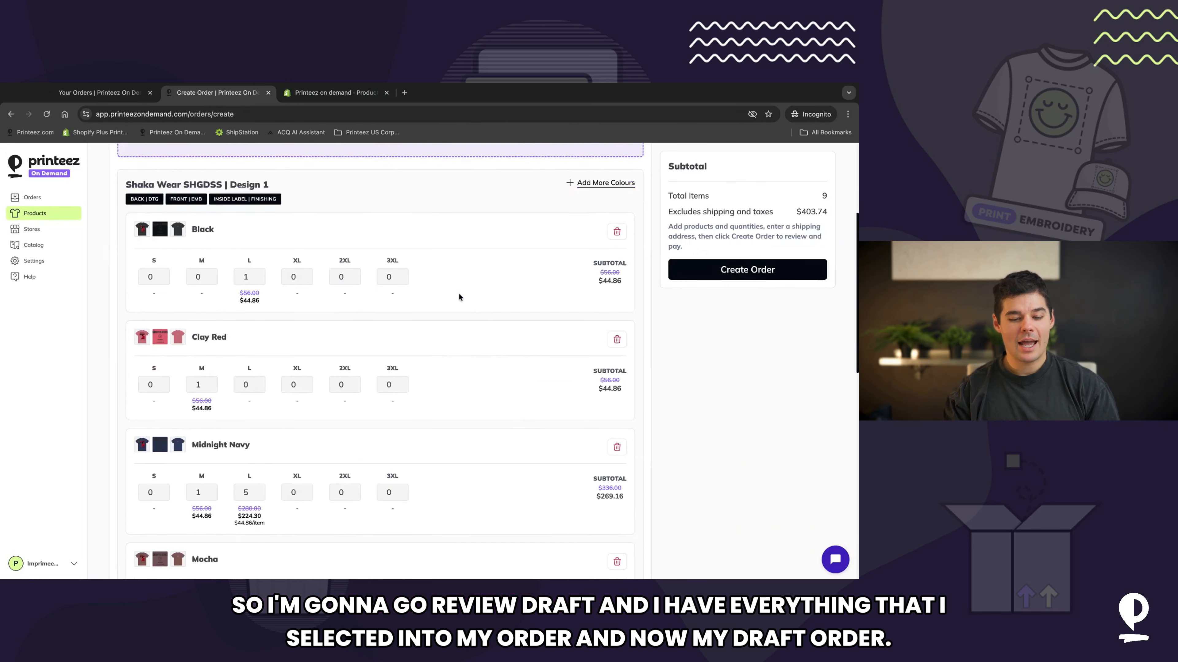
Step: Scroll through the draft order to review its Design 1 colour and size lines
scroll(458, 292, "down", 3)
scroll(396, 402, "down", 9)
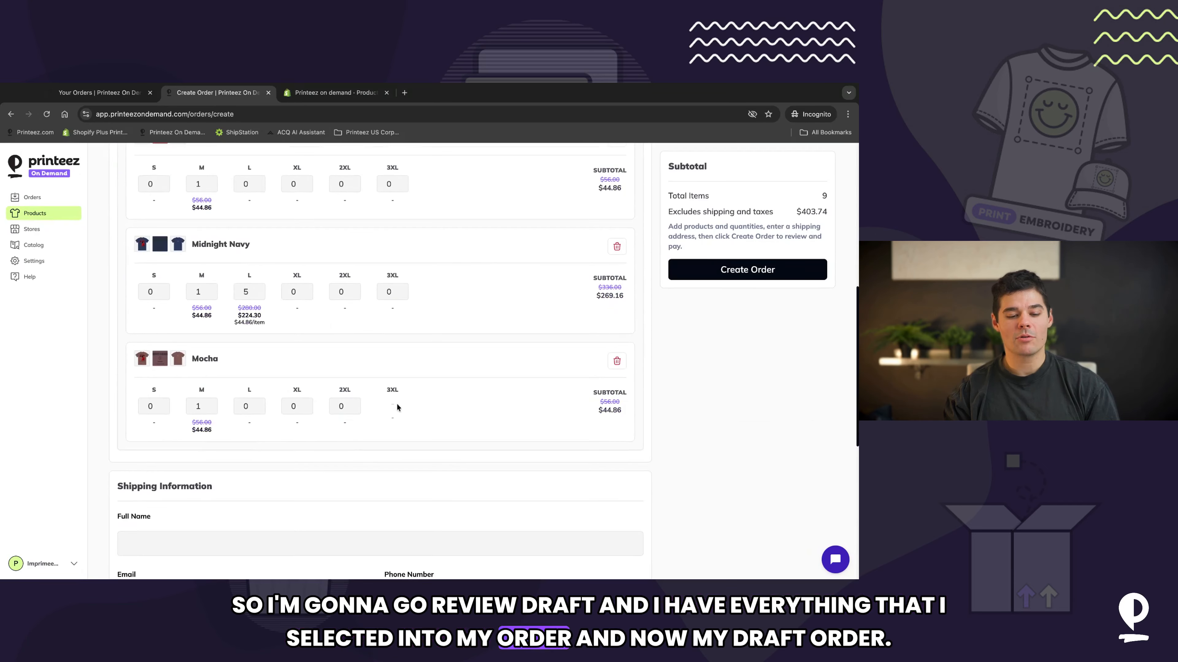
scroll(397, 403, "up", 5)
scroll(380, 362, "up", 10)
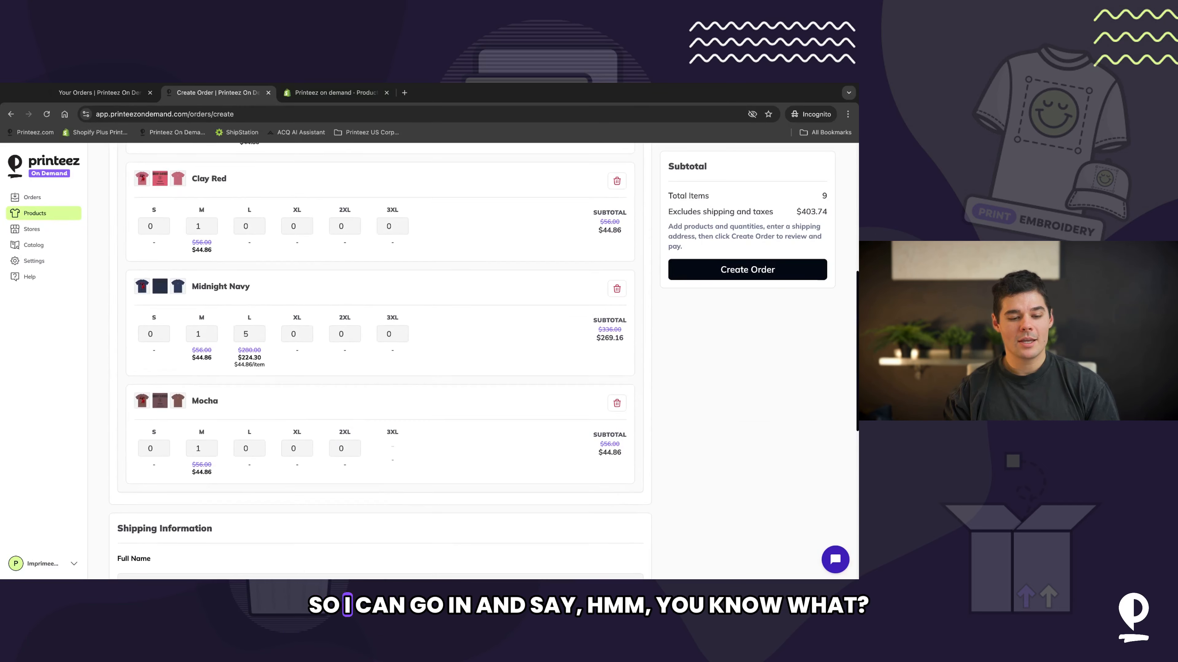
scroll(380, 362, "down", 2)
scroll(317, 332, "down", 2)
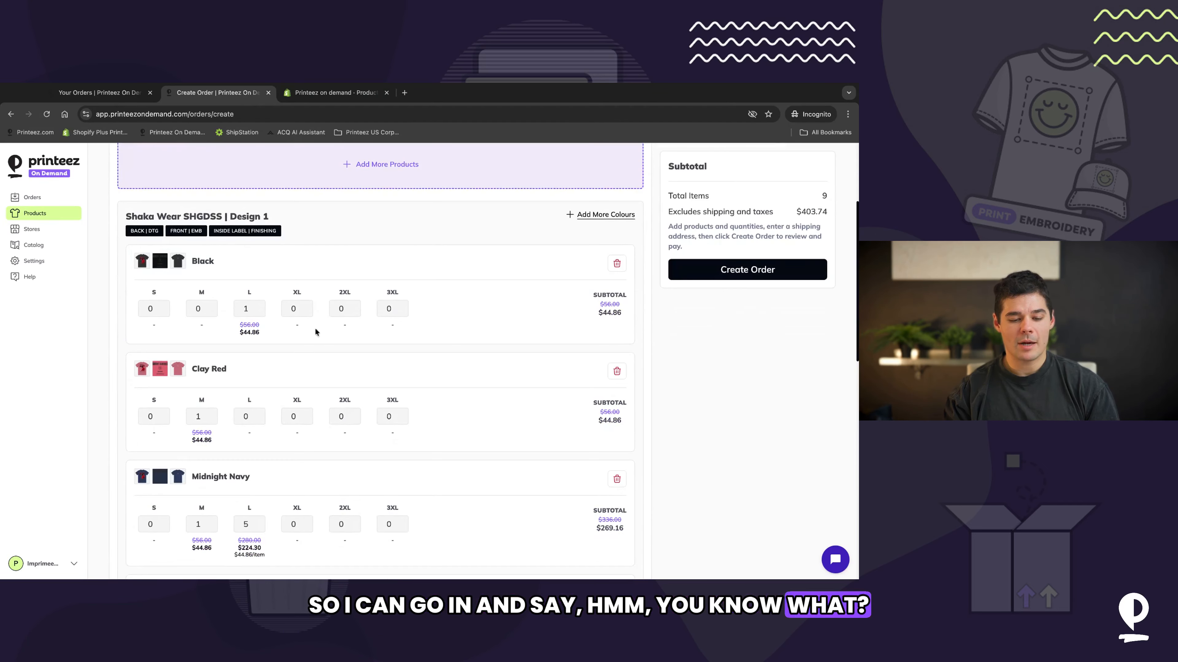
Step: In the draft order, set Black medium and XL to 1 and Midnight Navy small to 1
left_click(305, 306)
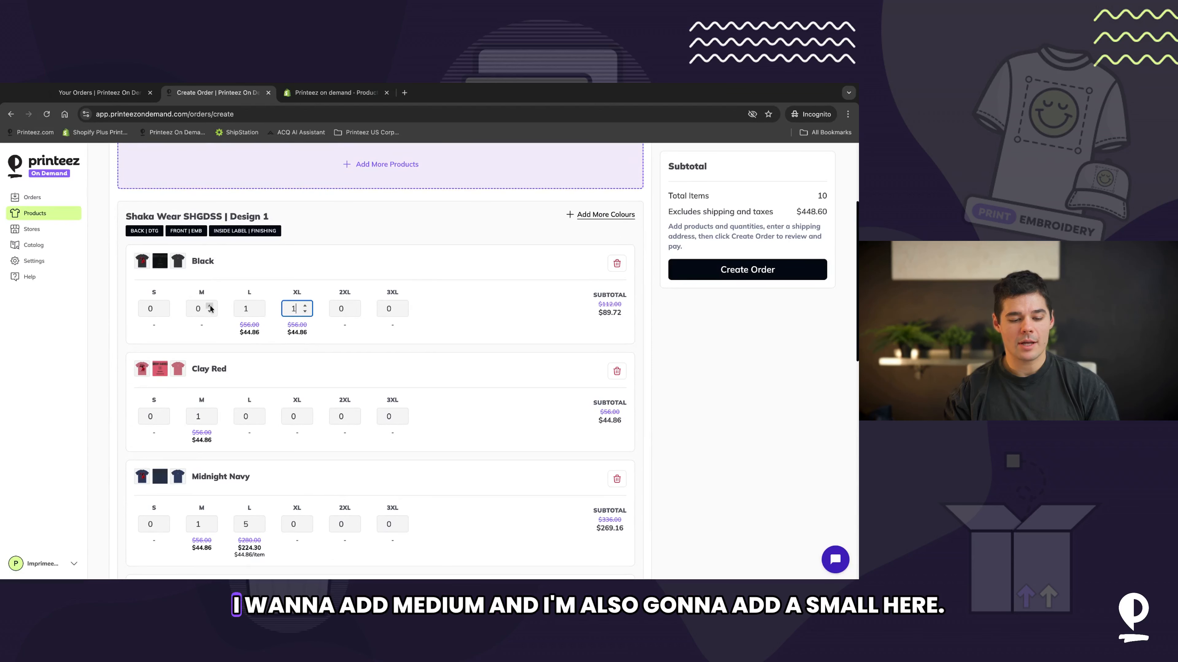
scroll(327, 380, "down", 6)
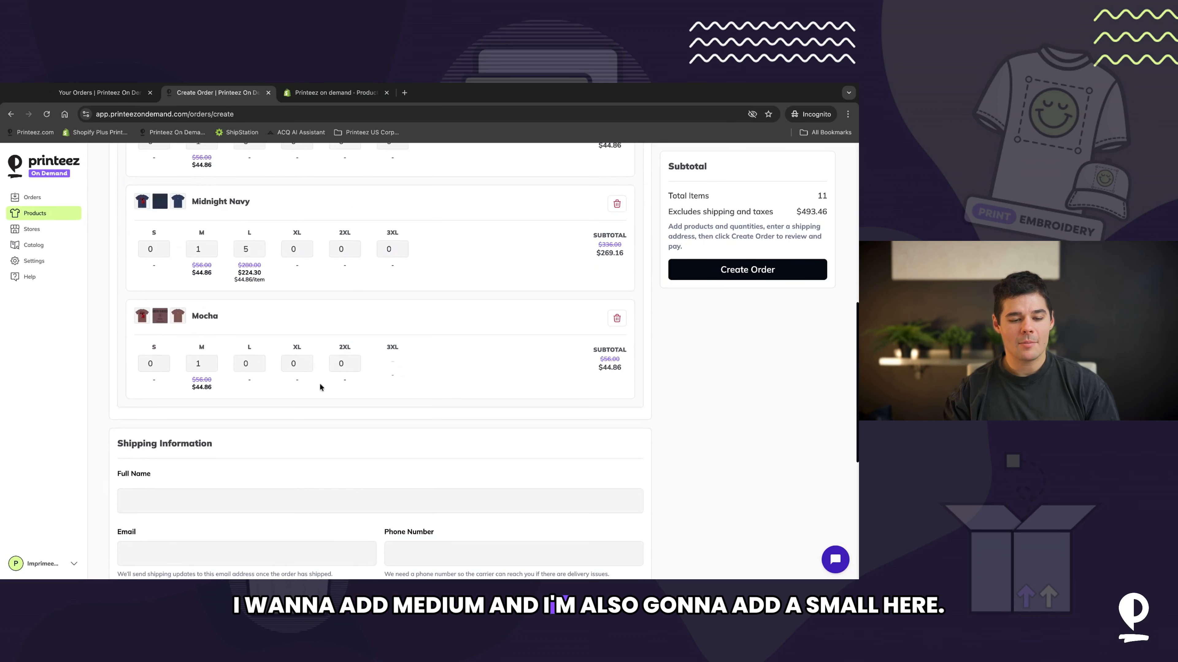
left_click(153, 249)
scroll(485, 343, "down", 6)
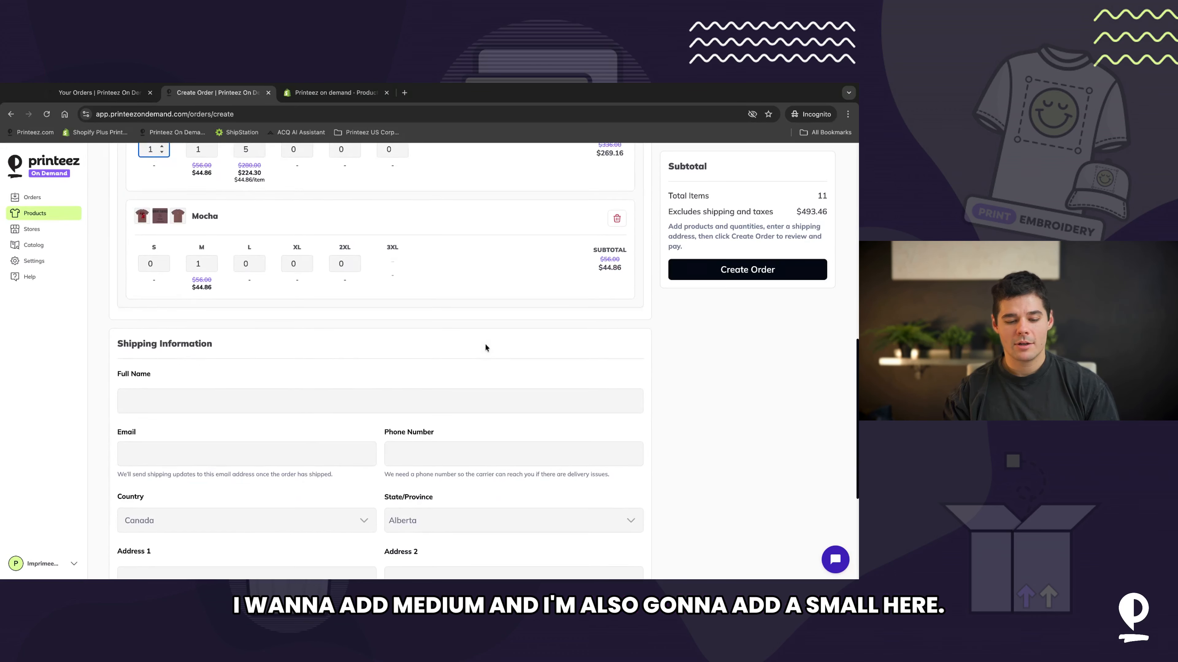
scroll(485, 347, "up", 12)
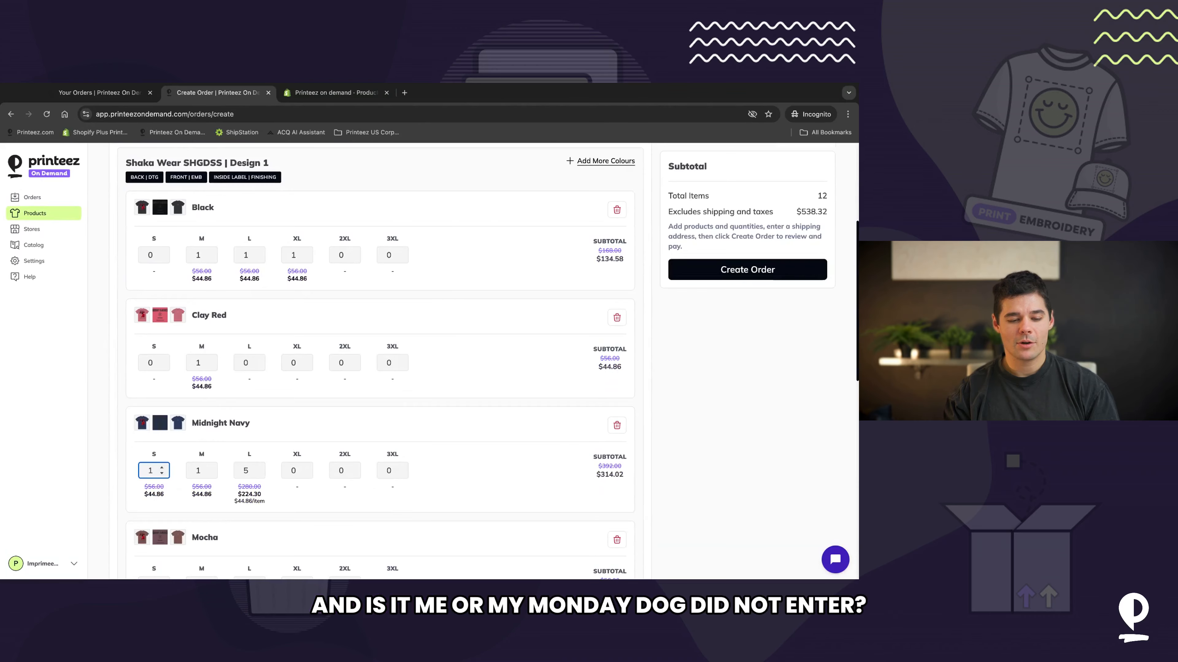
scroll(344, 443, "down", 9)
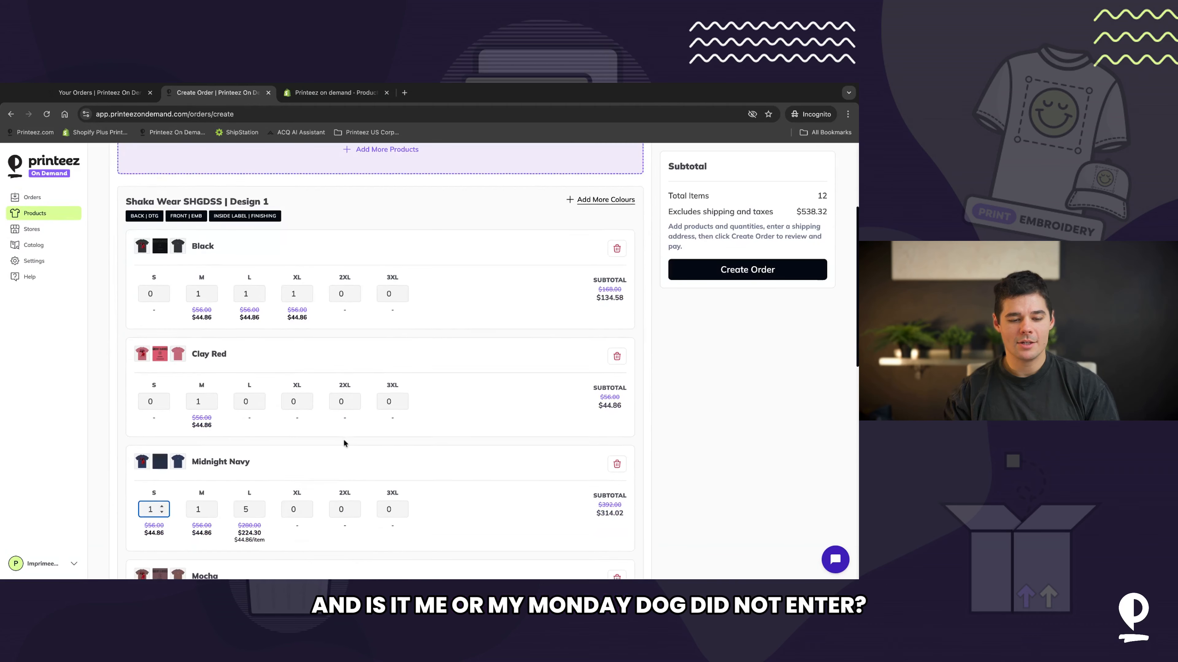
scroll(343, 443, "up", 10)
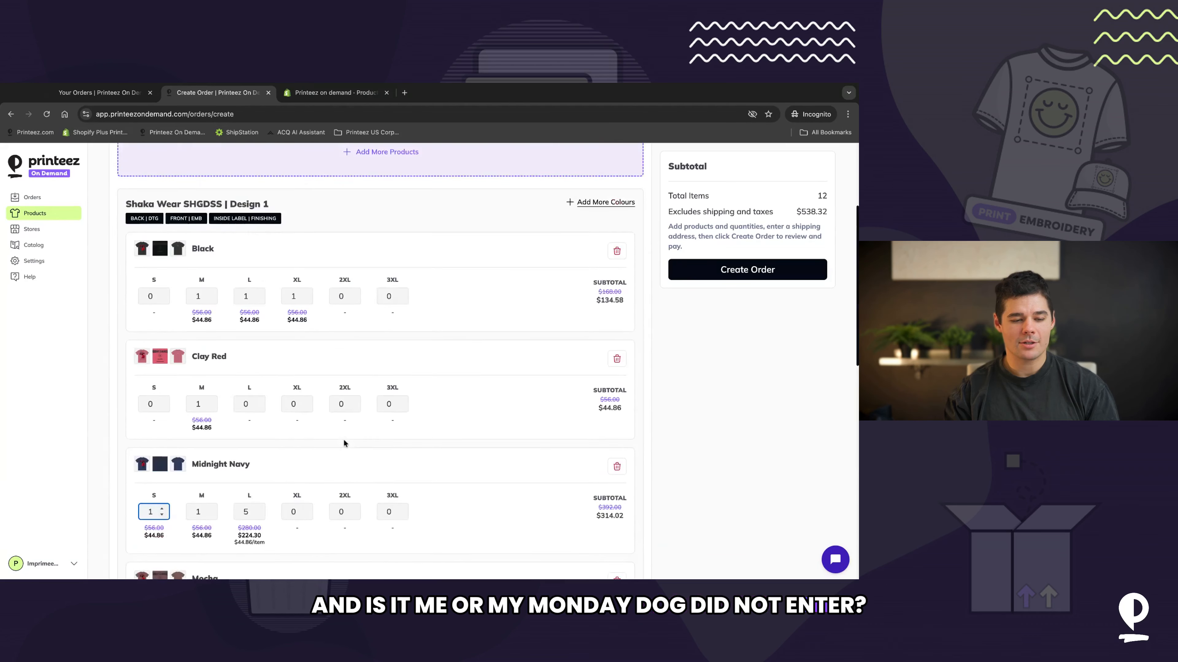
Step: Go back to the decorated products page through the orders list
left_click(32, 197)
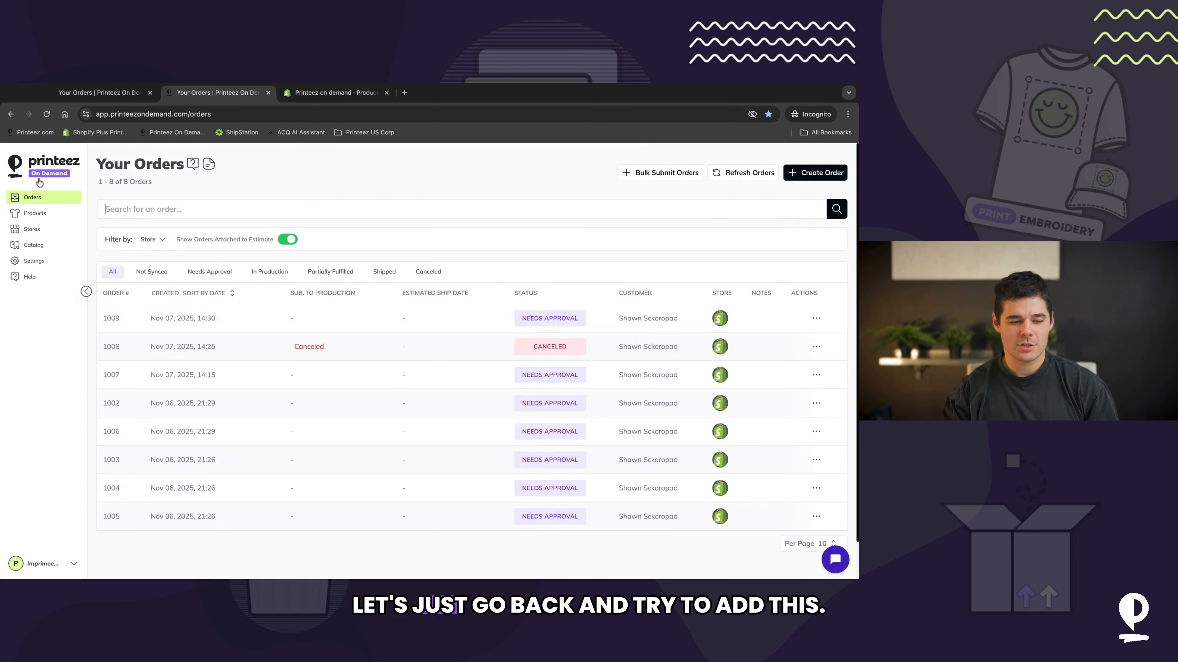
left_click(37, 214)
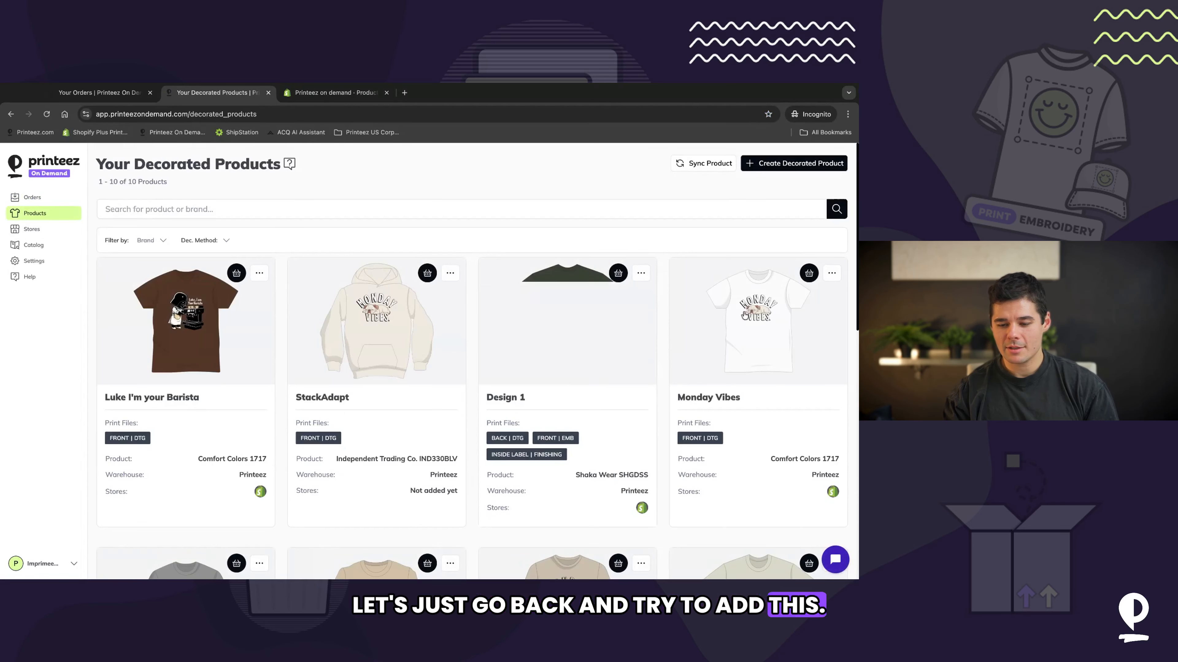
Step: Add one large Bay and one medium Butter Monday Vibes tee to the draft order, then open the draft for review
left_click(807, 275)
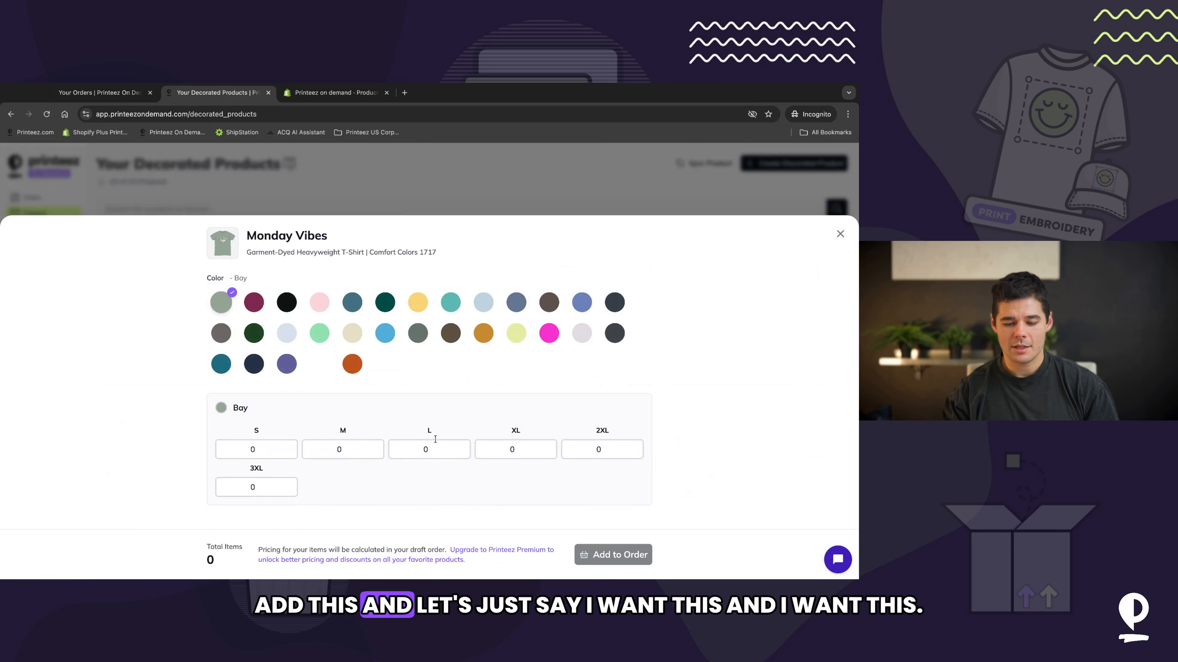
left_click(466, 447)
left_click(417, 302)
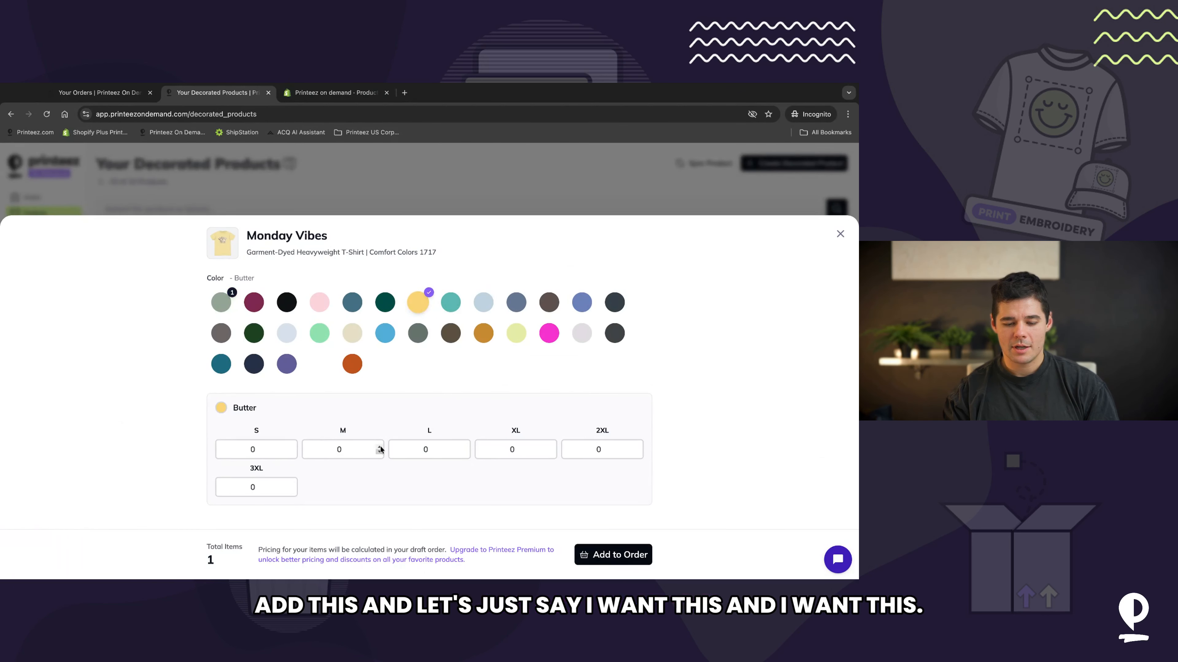
left_click(601, 517)
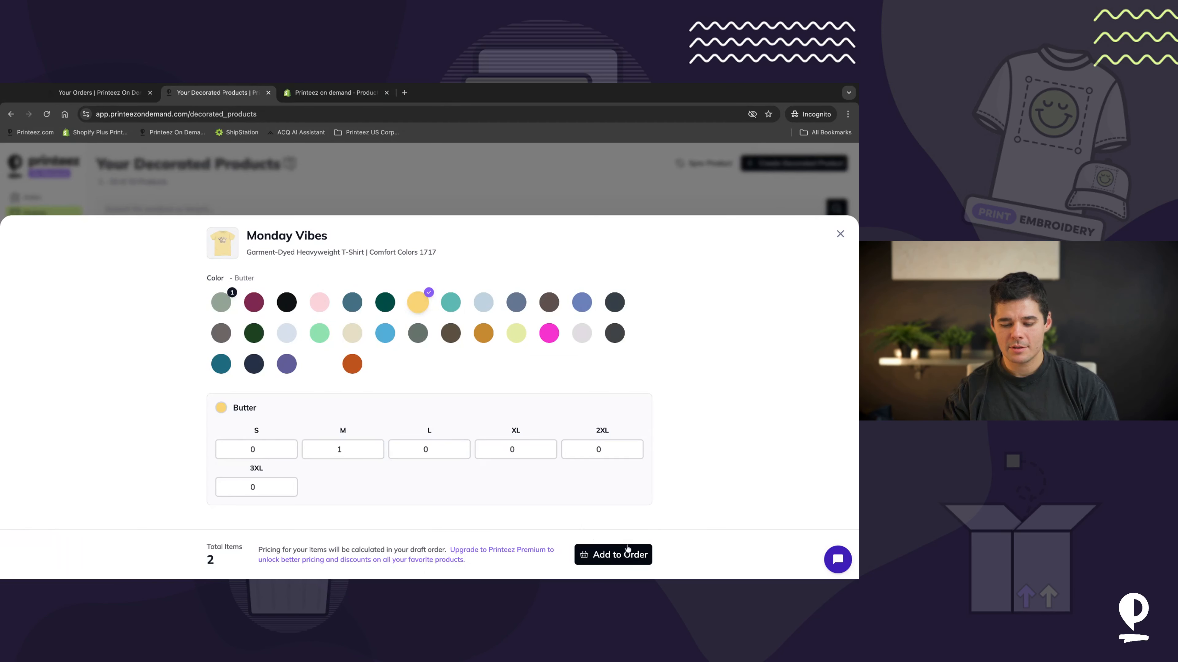
left_click(618, 555)
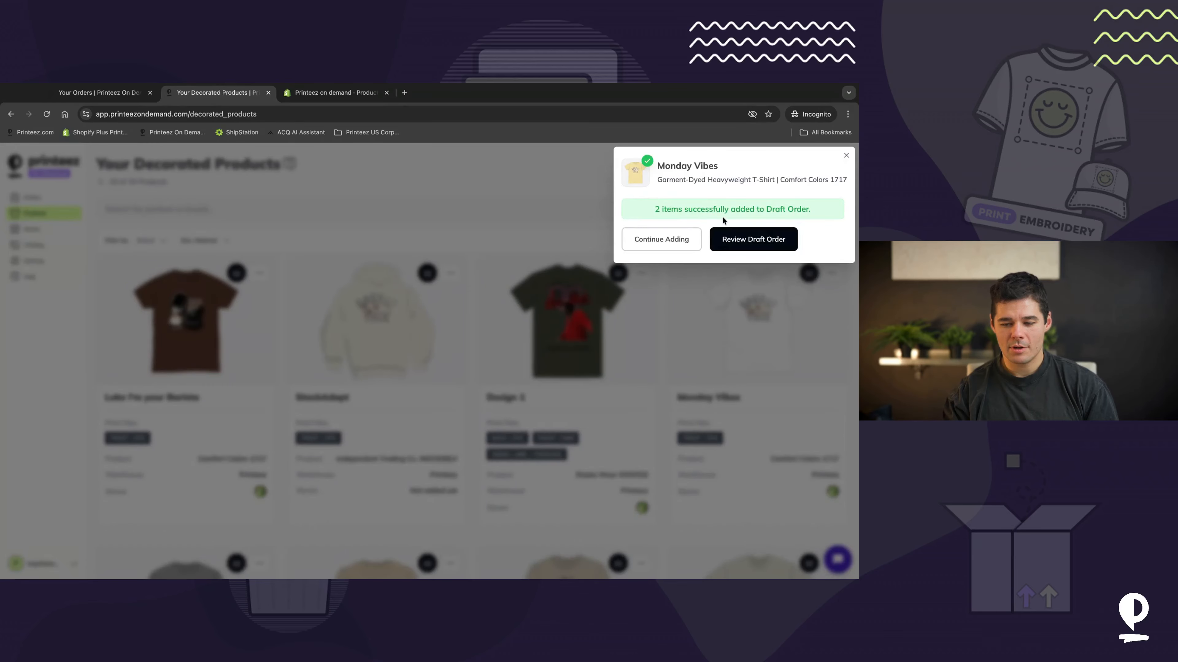
left_click(760, 240)
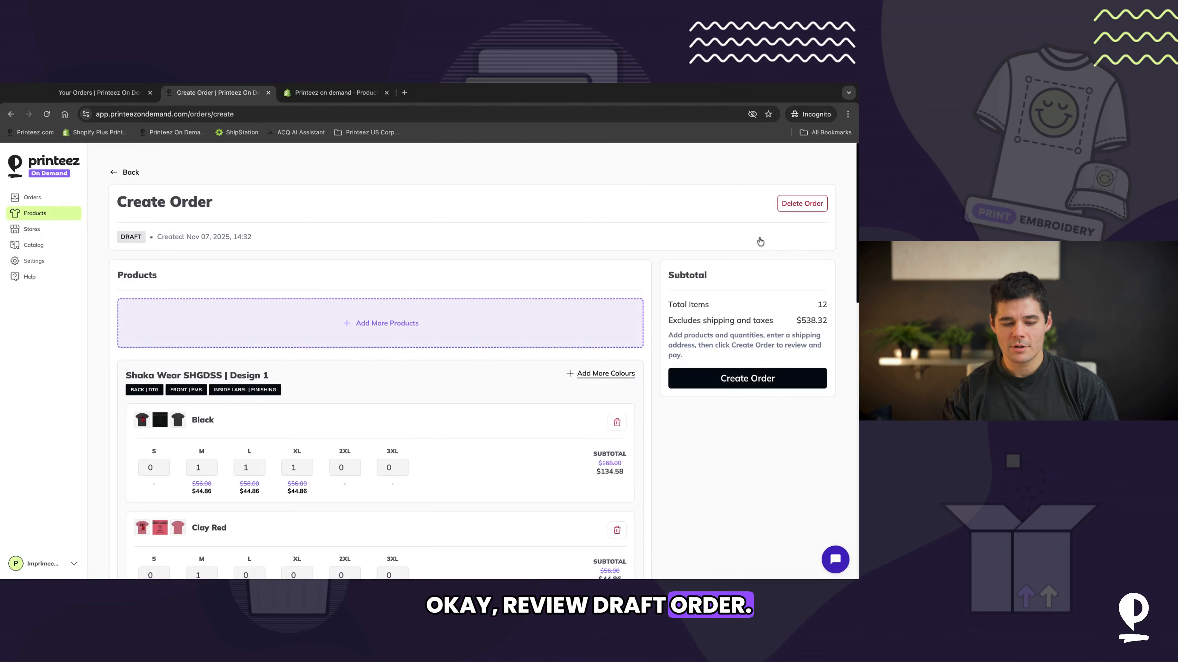
Step: Scroll through the draft order to review its product lines
scroll(401, 343, "down", 10)
scroll(402, 345, "up", 3)
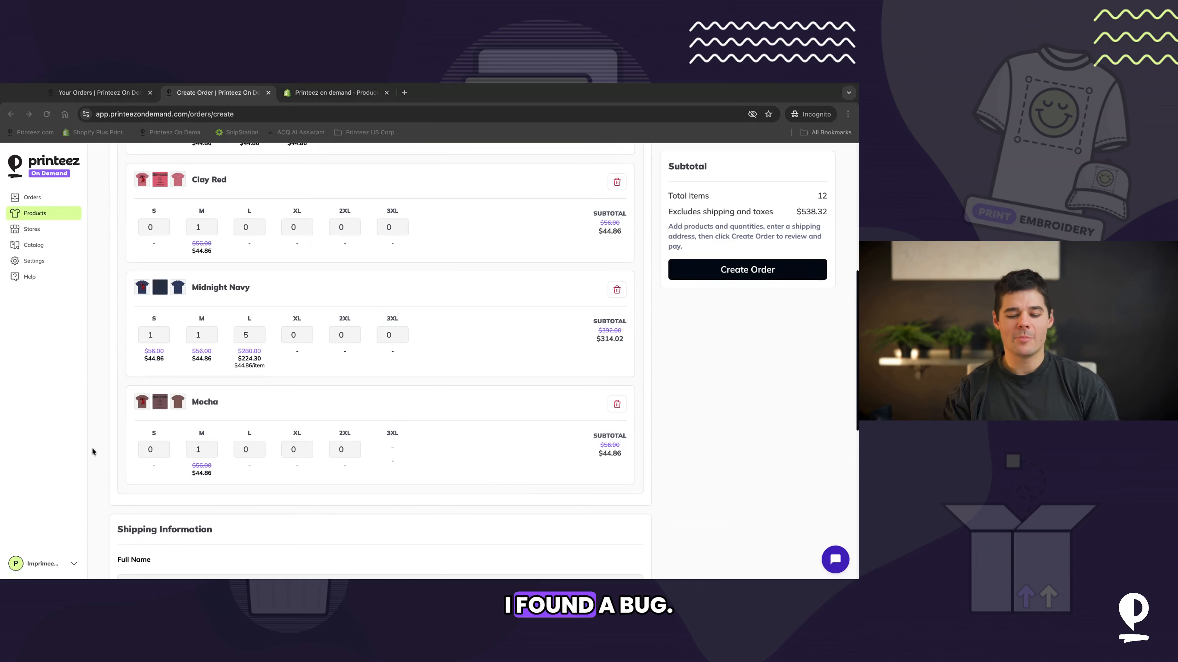
scroll(445, 379, "up", 4)
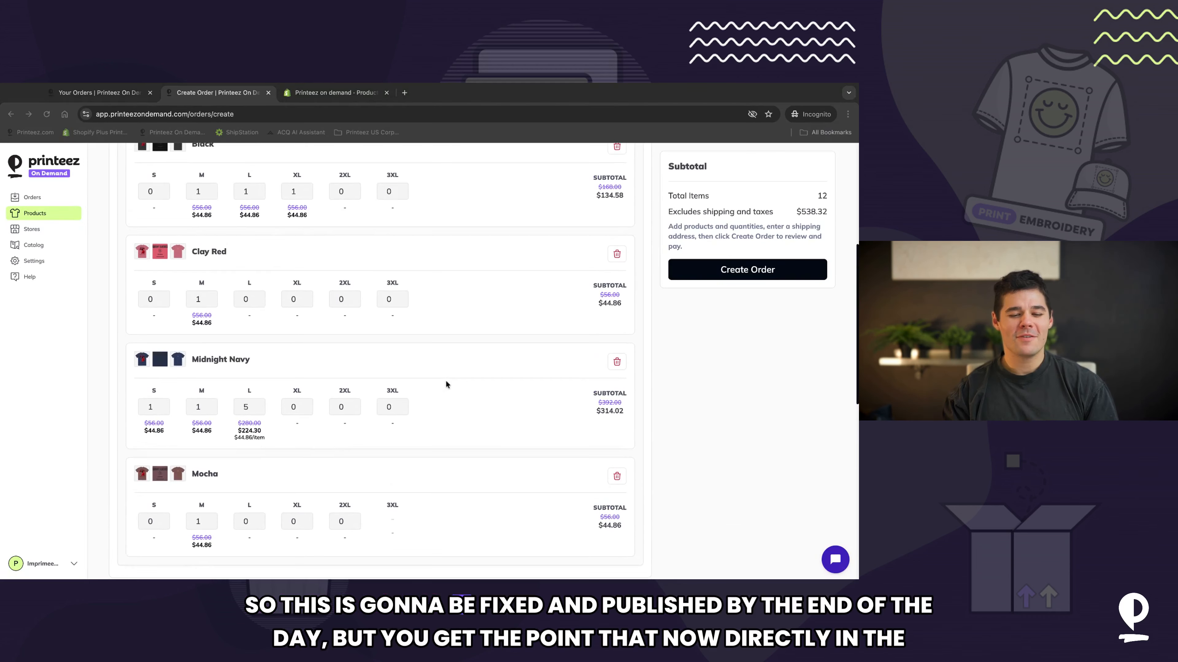
scroll(445, 382, "up", 1)
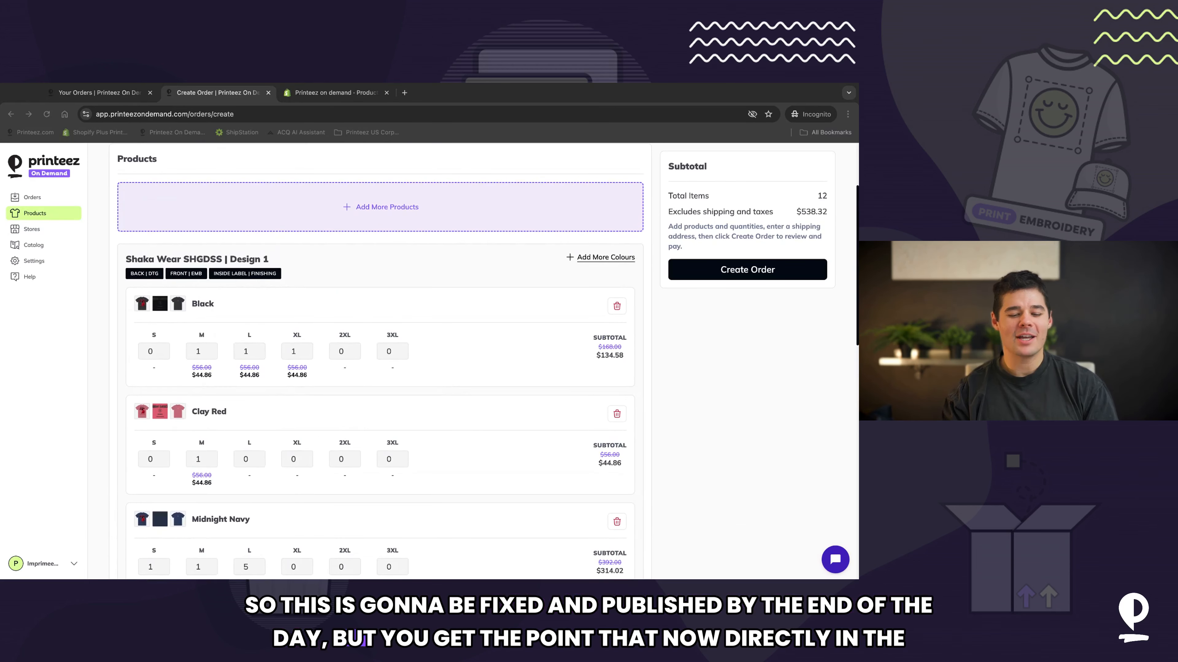
scroll(472, 352, "up", 3)
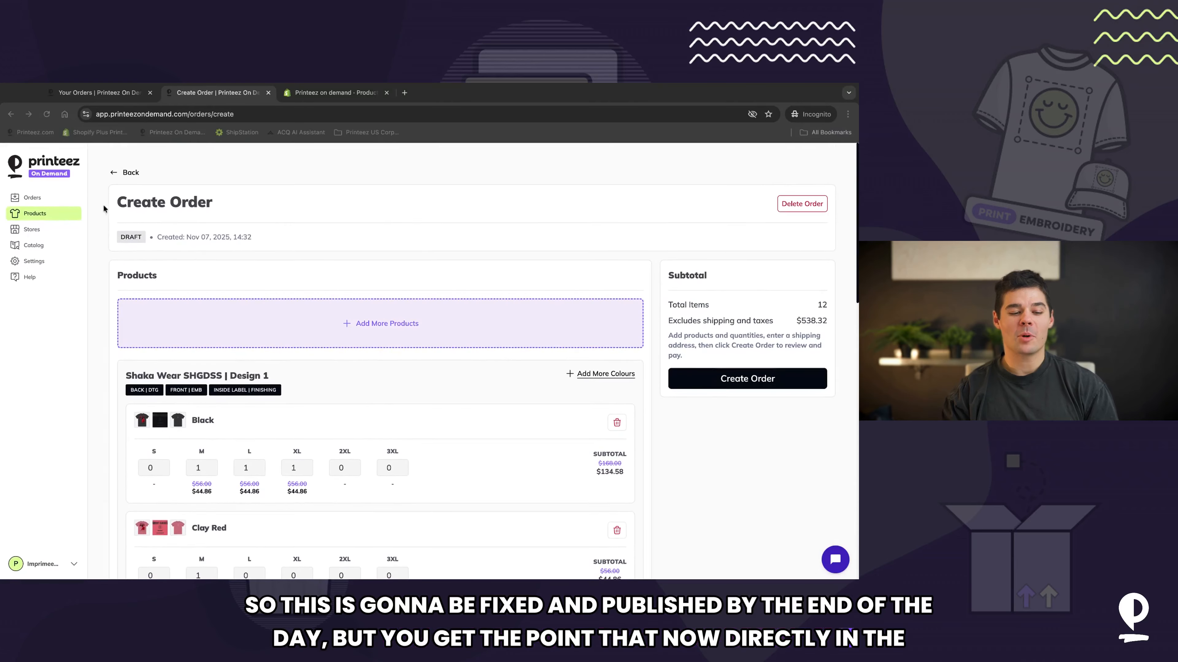
Step: Return to the decorated products page and search it for Monday
left_click(26, 216)
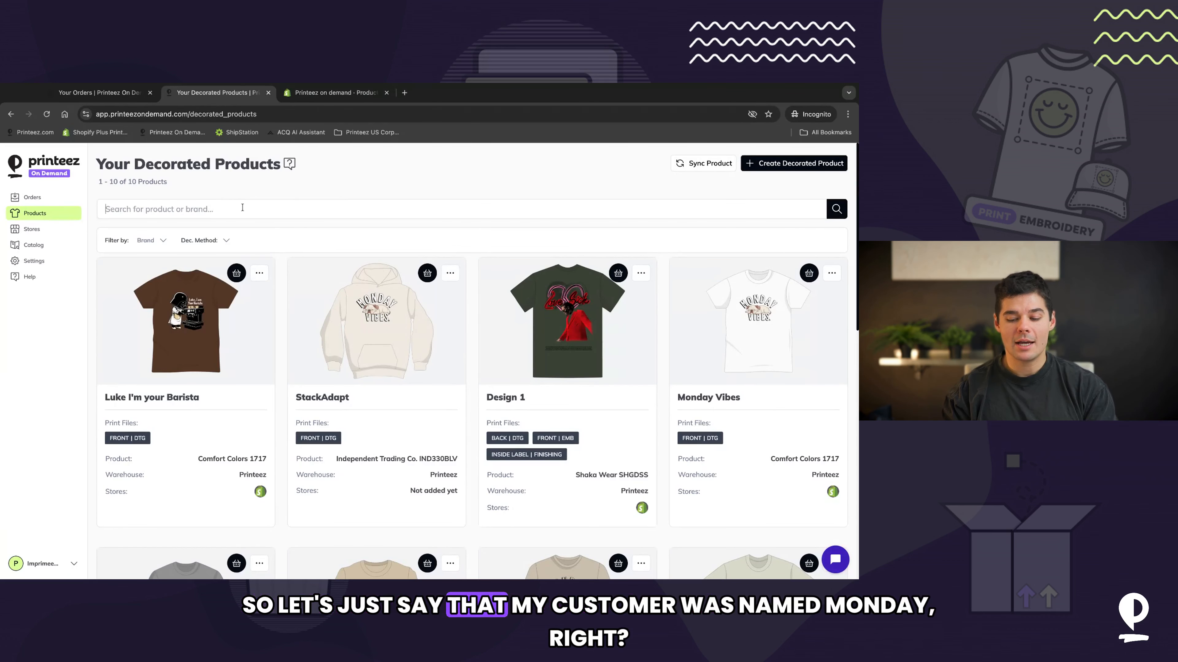
scroll(286, 241, "down", 5)
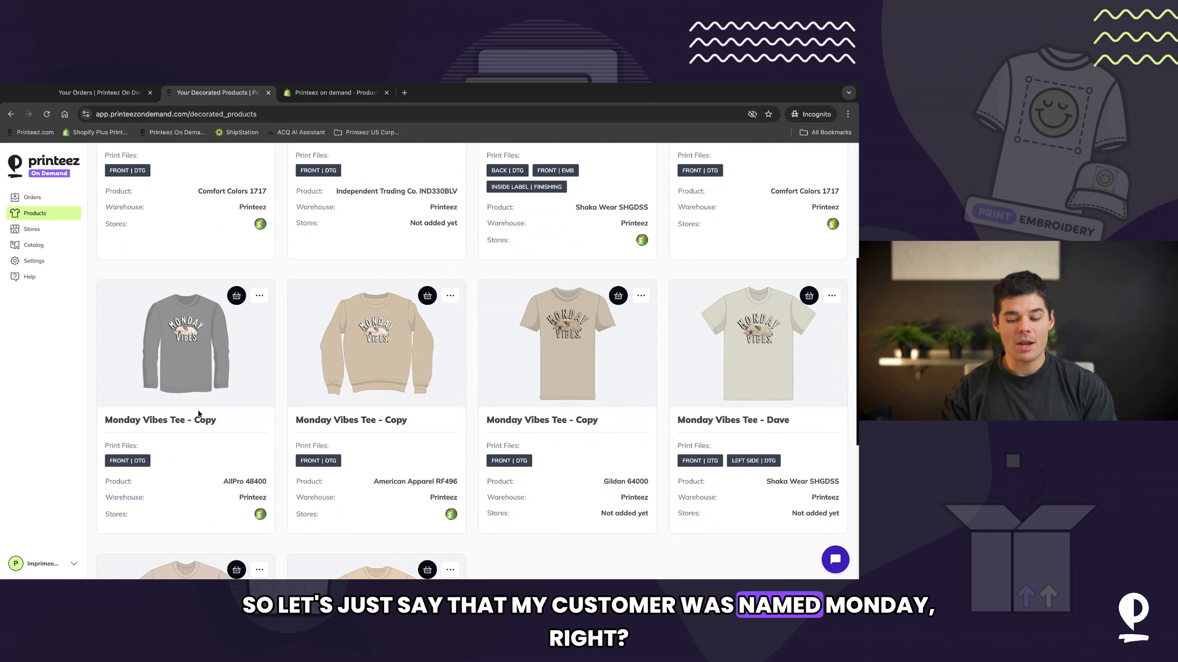
scroll(305, 425, "down", 1)
scroll(252, 413, "up", 6)
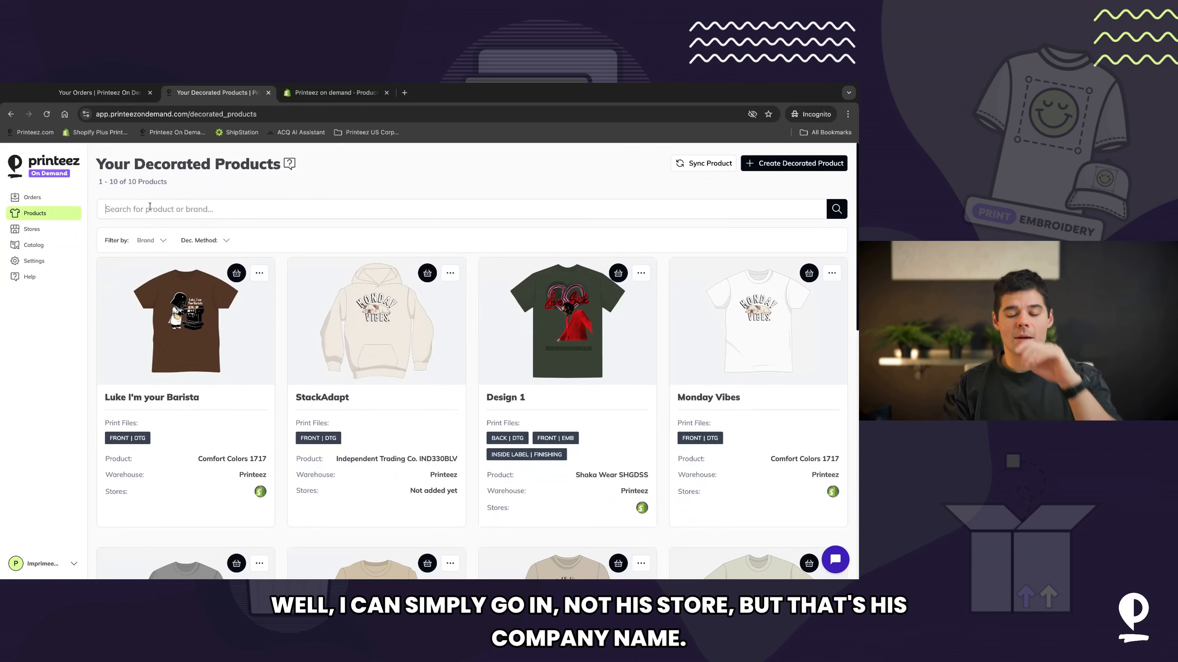
type("ond")
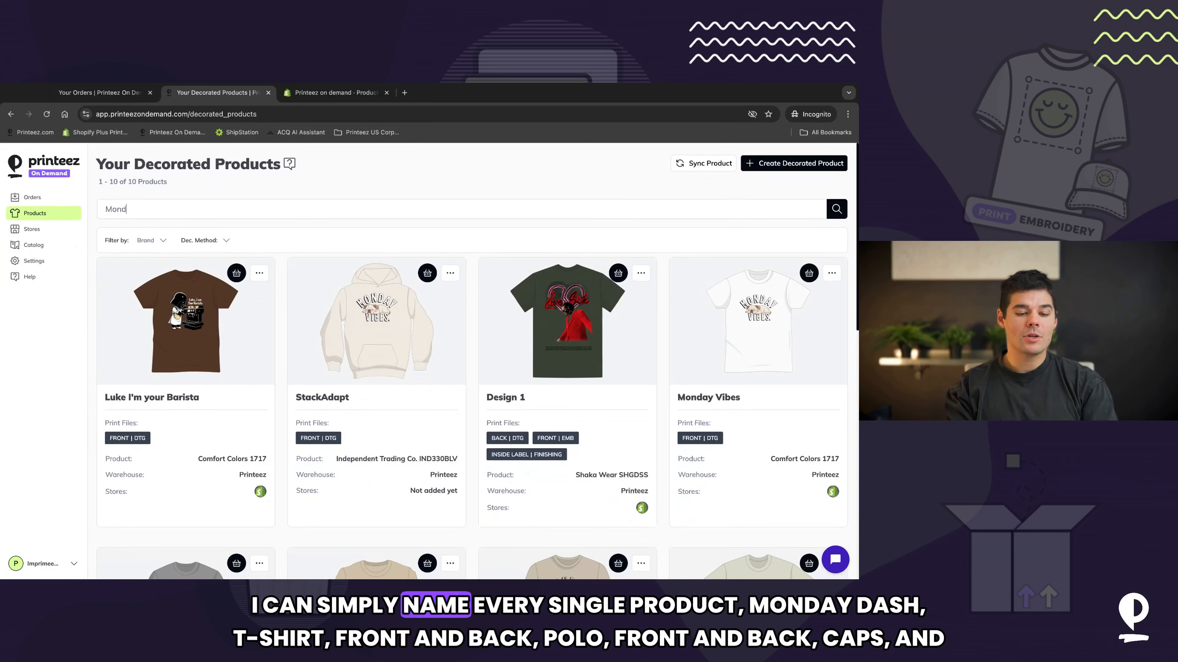
type("ay")
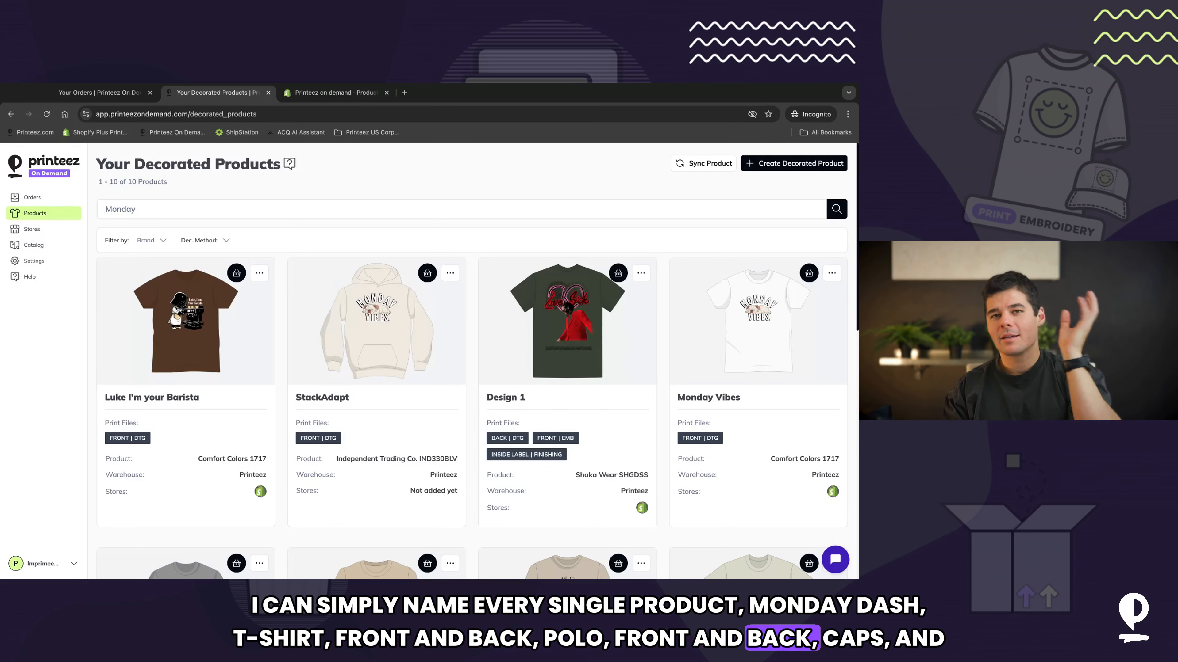
key("Return")
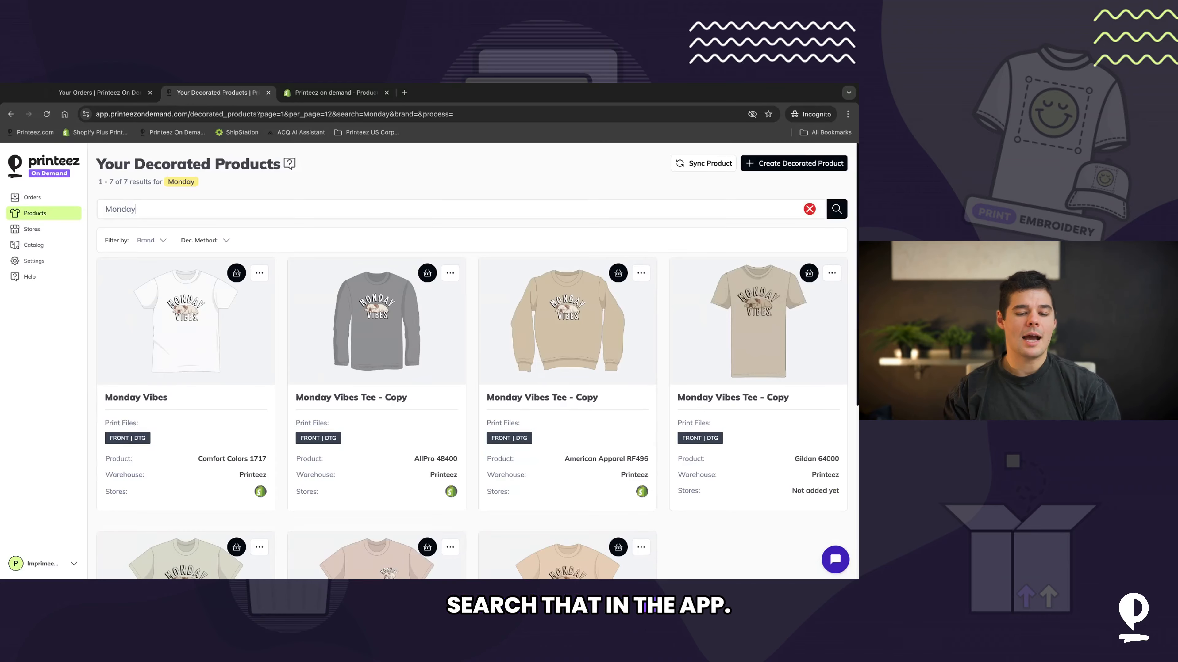
scroll(233, 237, "down", 2)
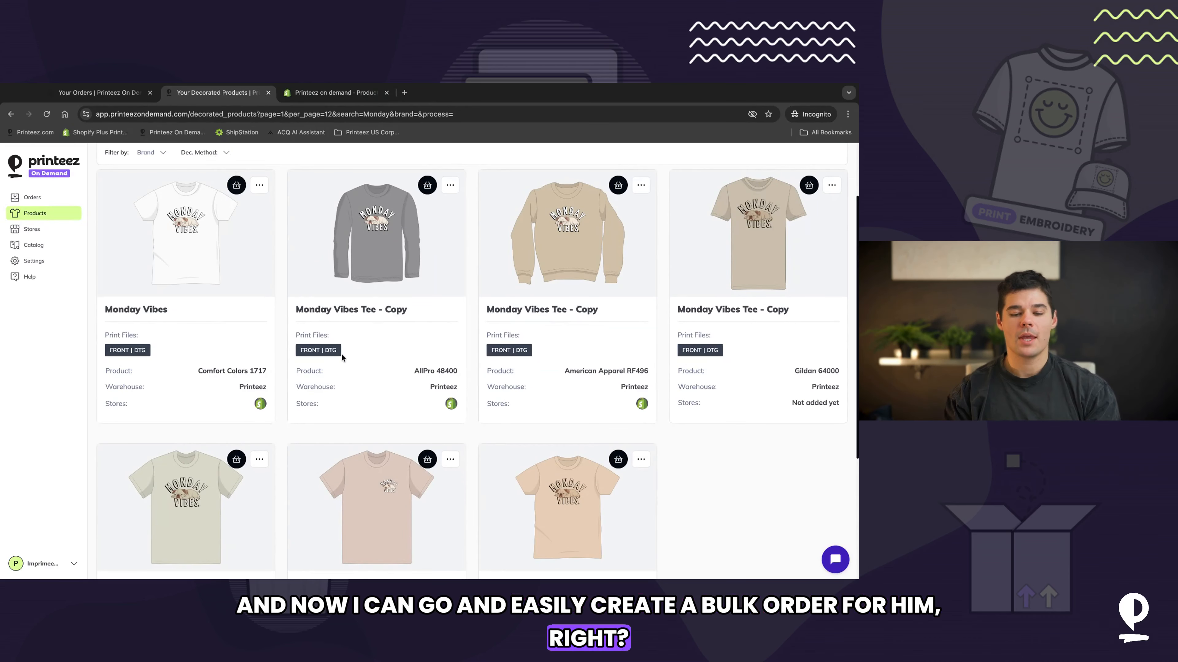
scroll(784, 234, "up", 2)
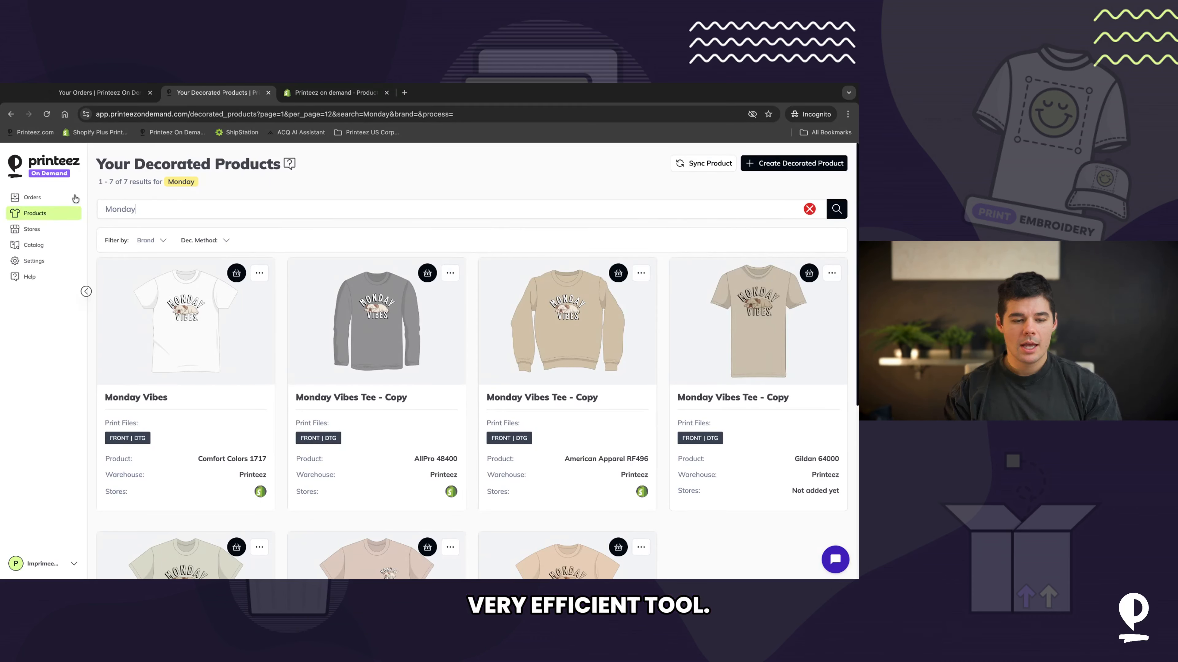
Step: Open the Monday Vibes card's actions menu and its quick-add panel, closing each without changes
left_click(259, 272)
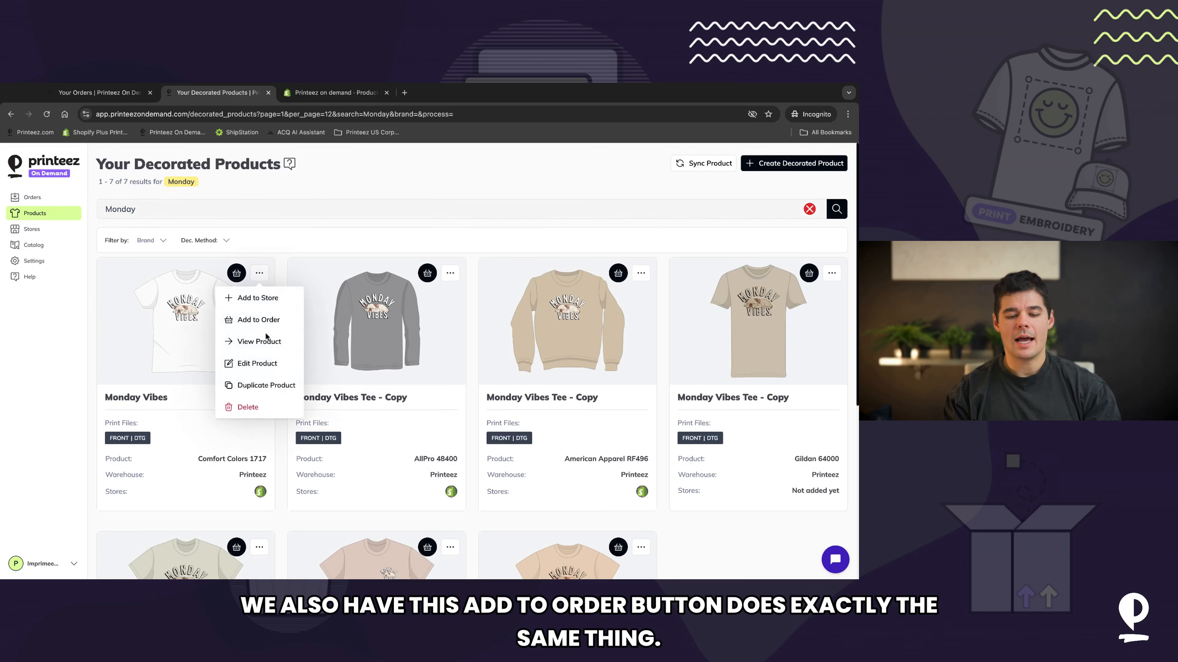
left_click(274, 326)
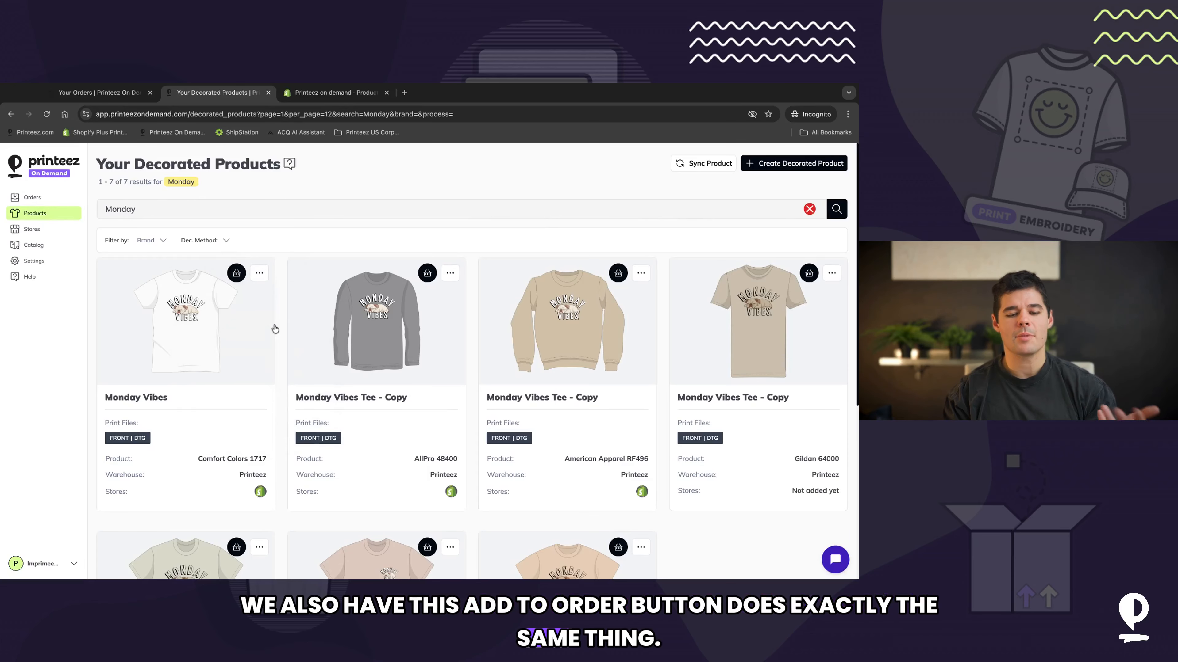
left_click(236, 273)
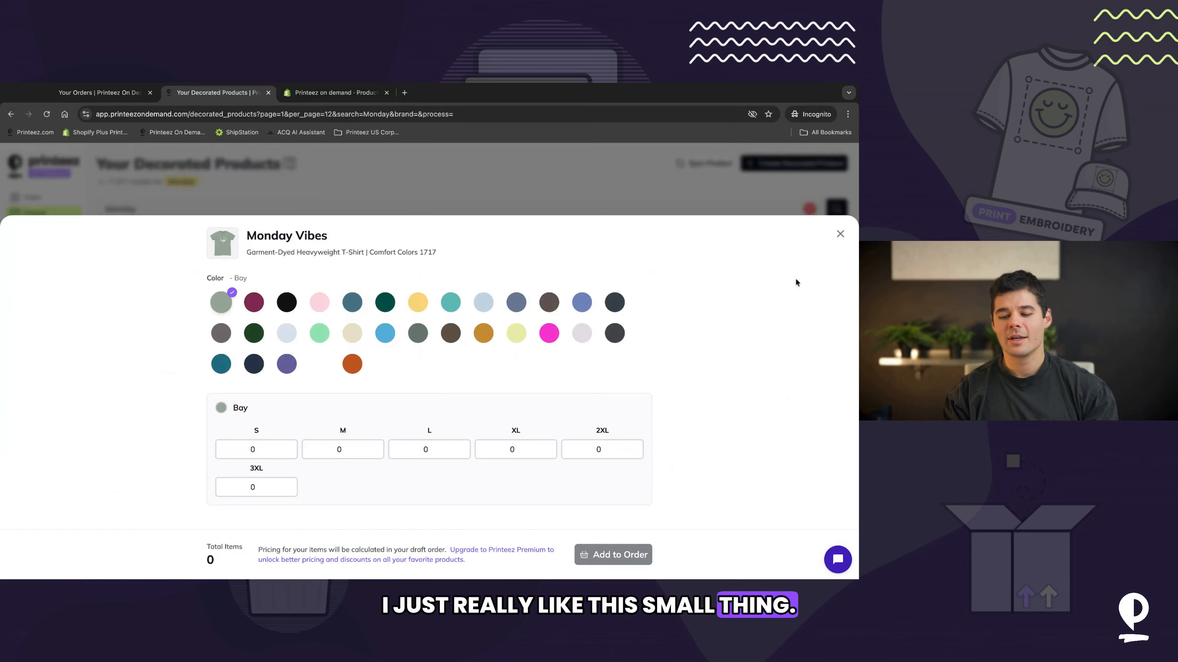
left_click(838, 239)
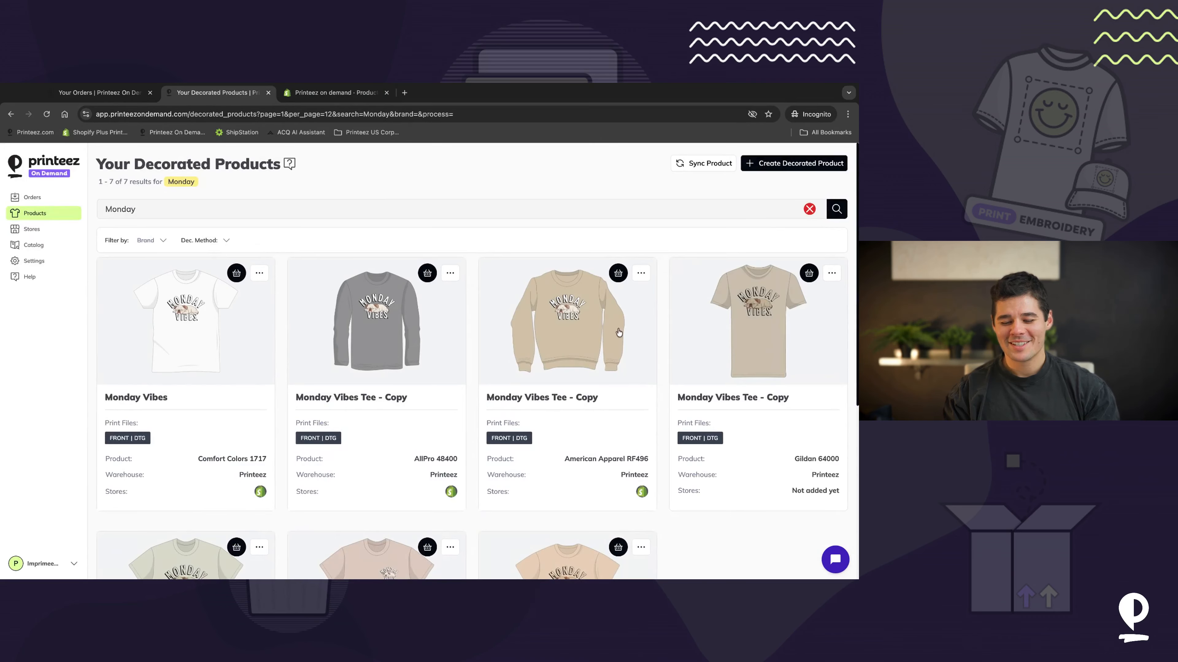
Step: Reopen the pending draft order from the orders list
scroll(619, 332, "down", 5)
scroll(618, 333, "down", 2)
scroll(618, 332, "up", 10)
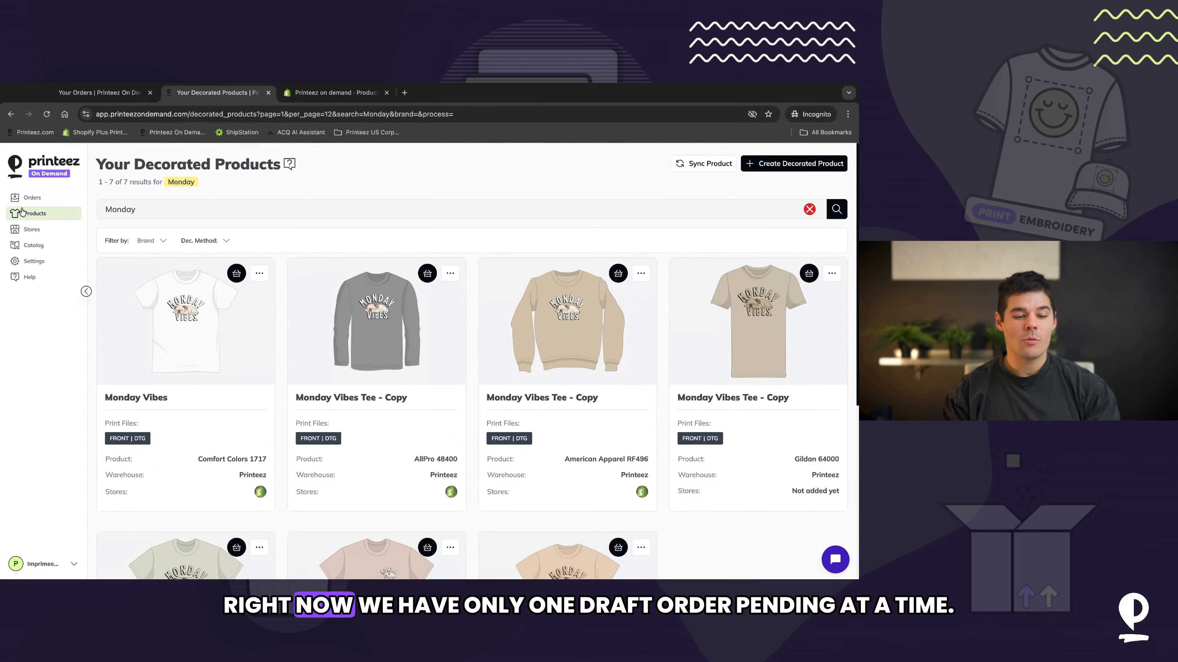
left_click(34, 200)
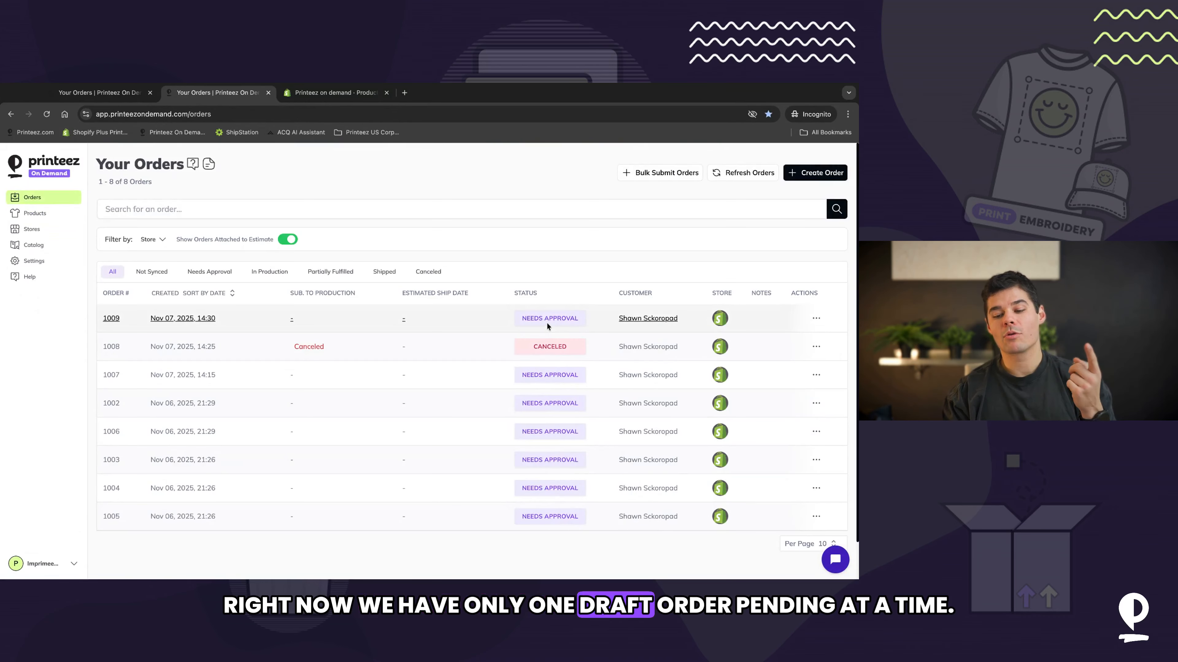
left_click(800, 181)
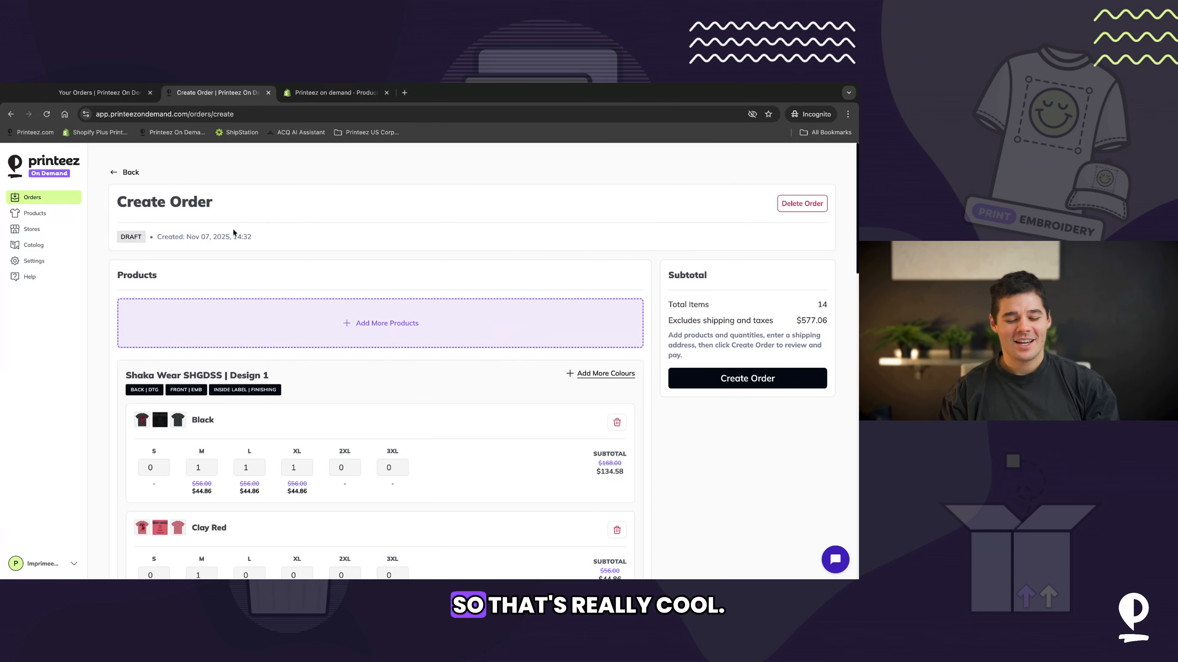
scroll(302, 293, "down", 20)
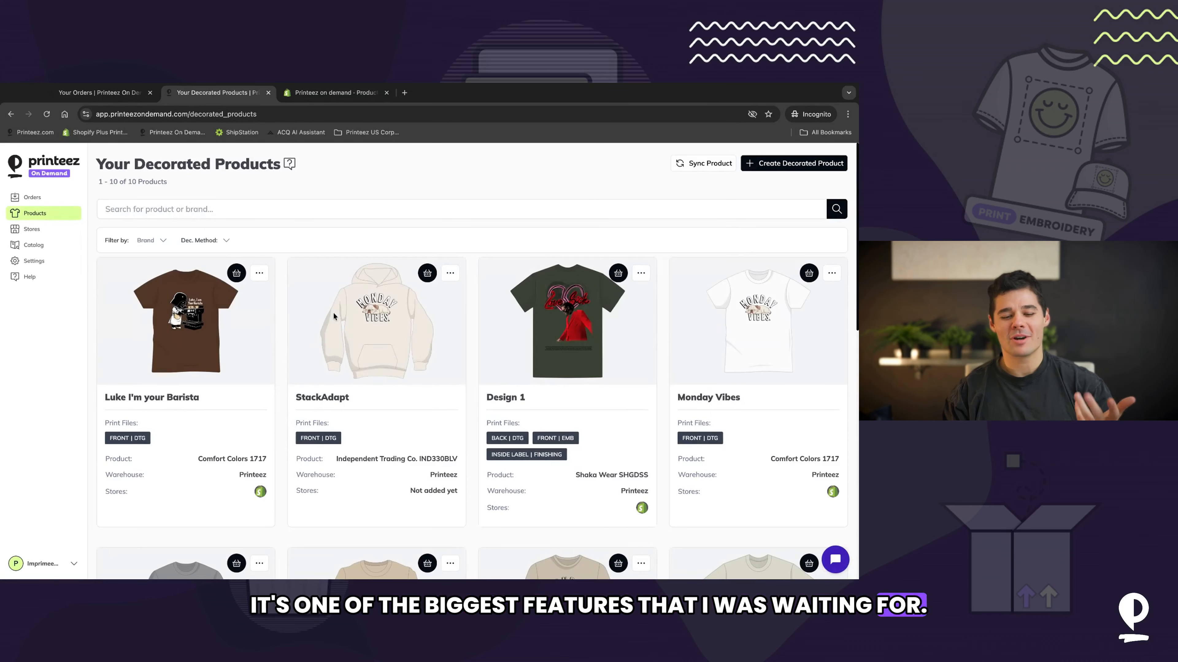
Step: Open the Design 1 product page and expand its fulfillment time breakdown
left_click(641, 274)
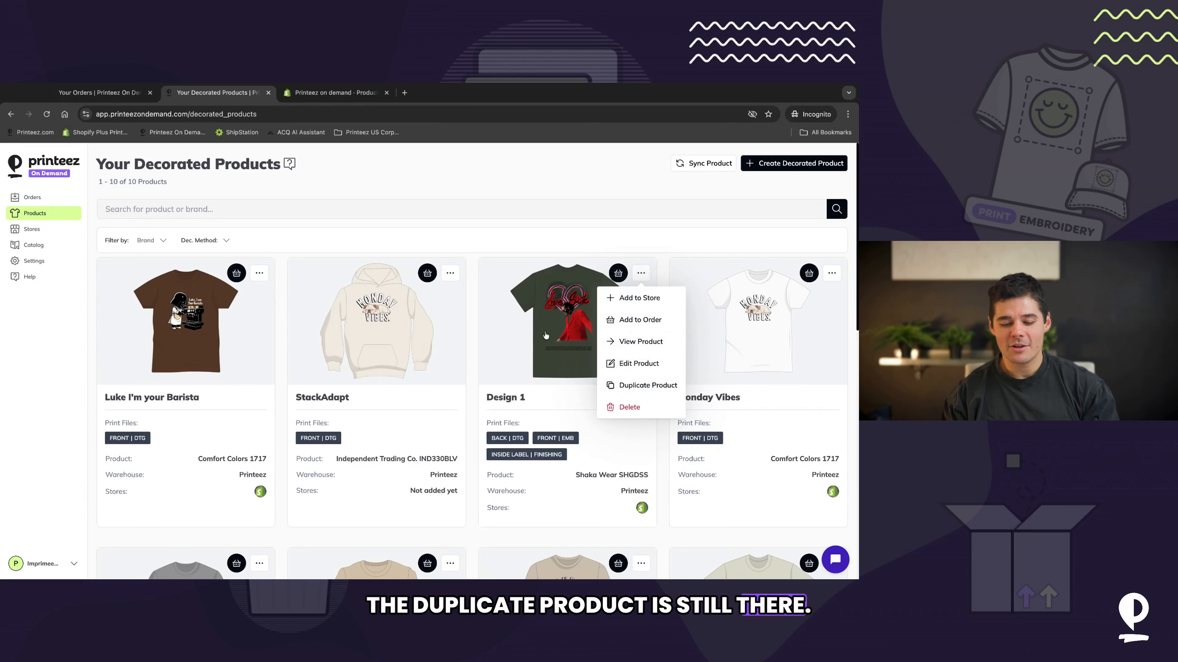
scroll(743, 395, "down", 2)
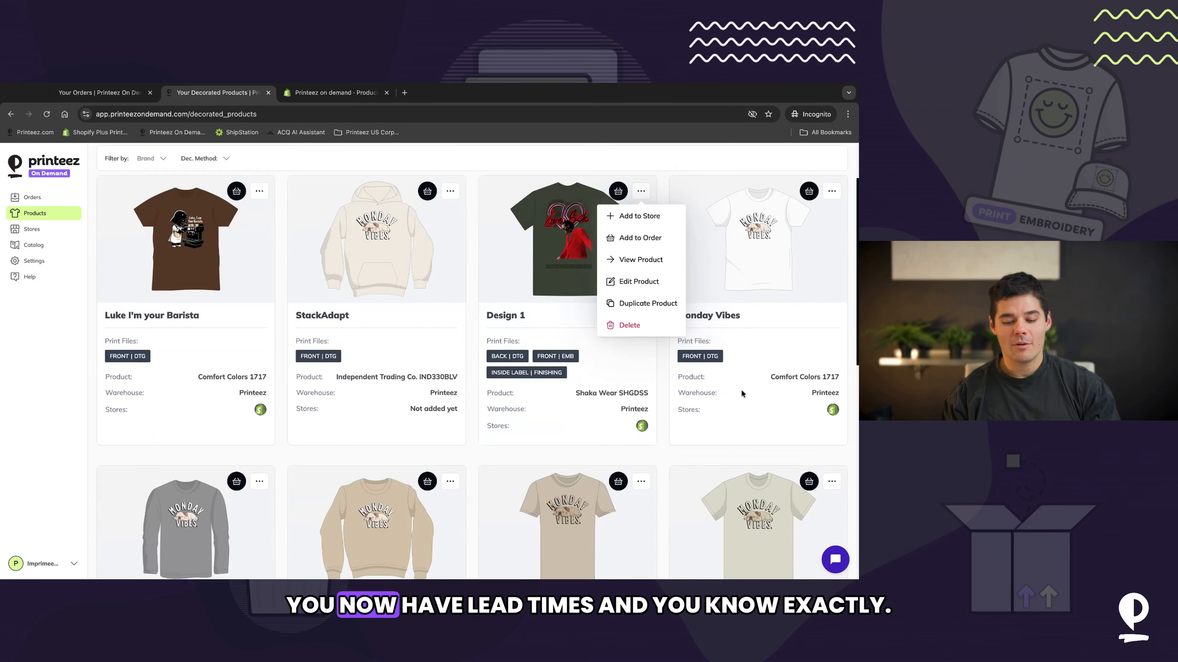
left_click(519, 266)
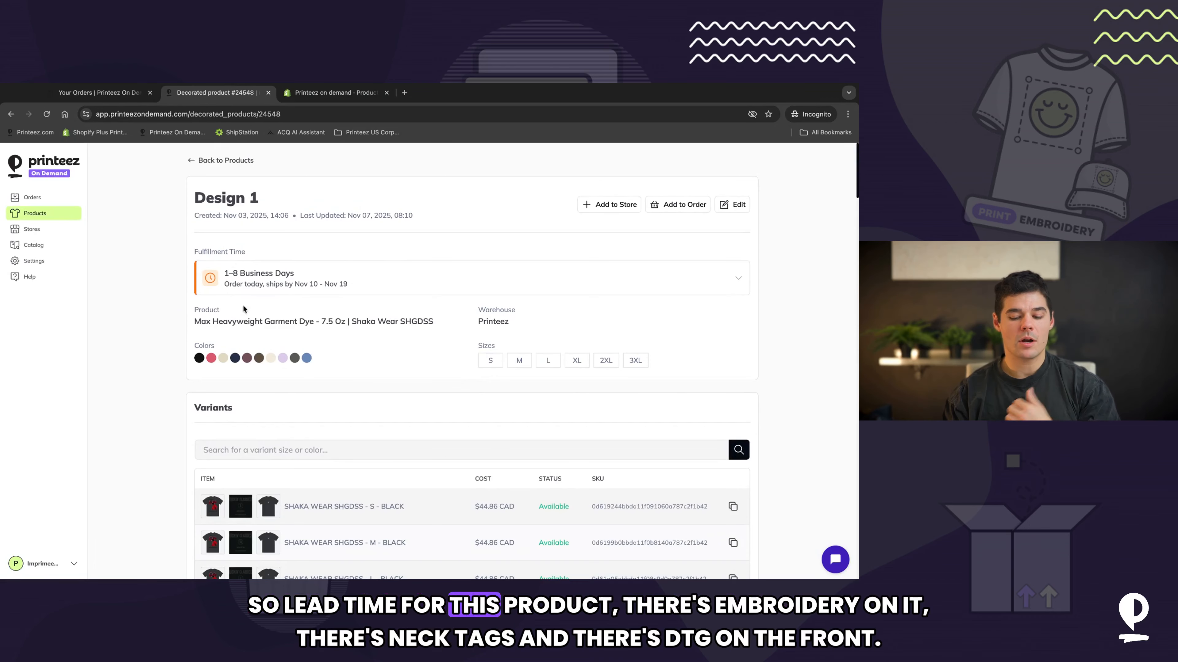
scroll(297, 351, "down", 4)
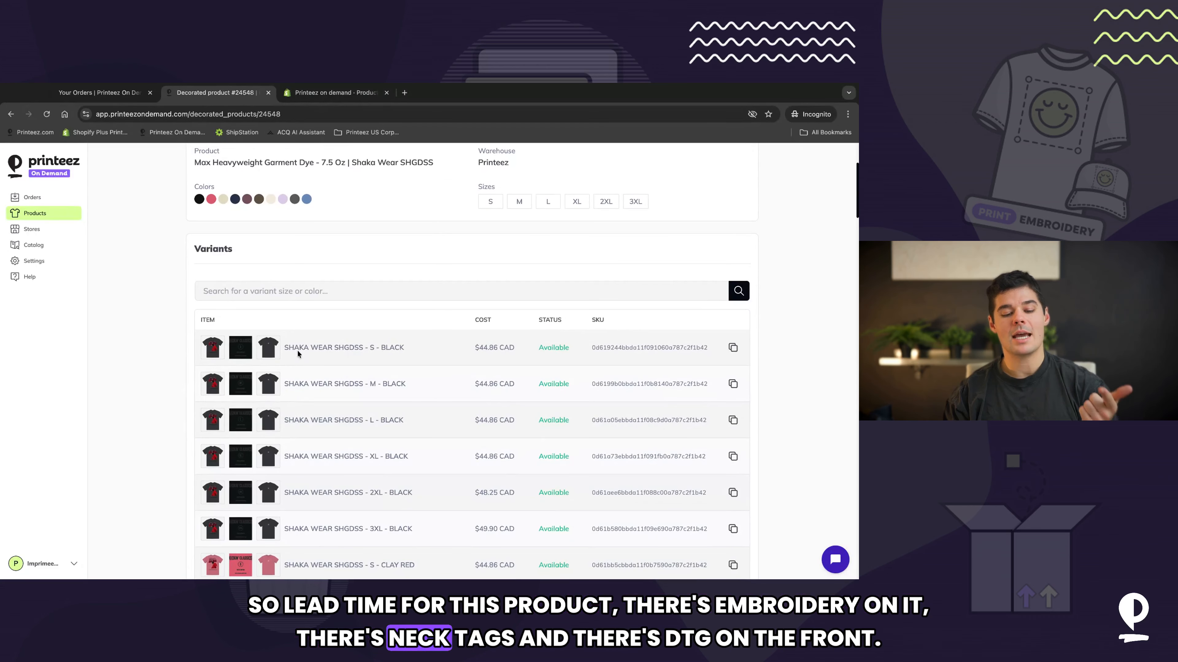
scroll(297, 350, "up", 4)
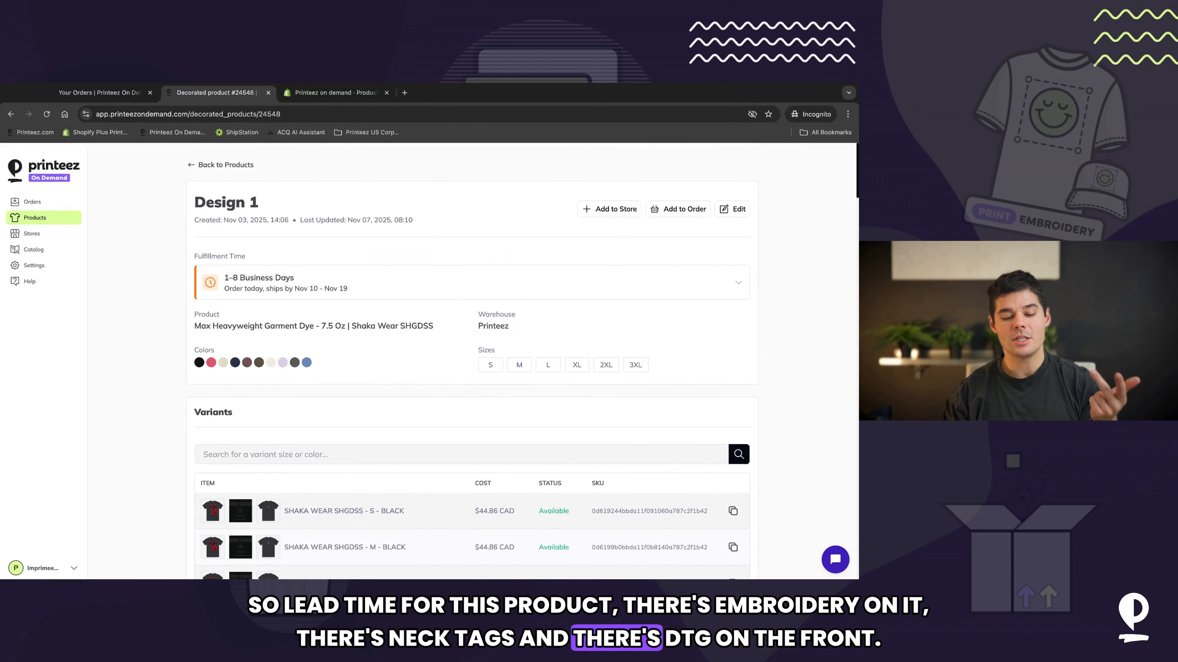
left_click(300, 278)
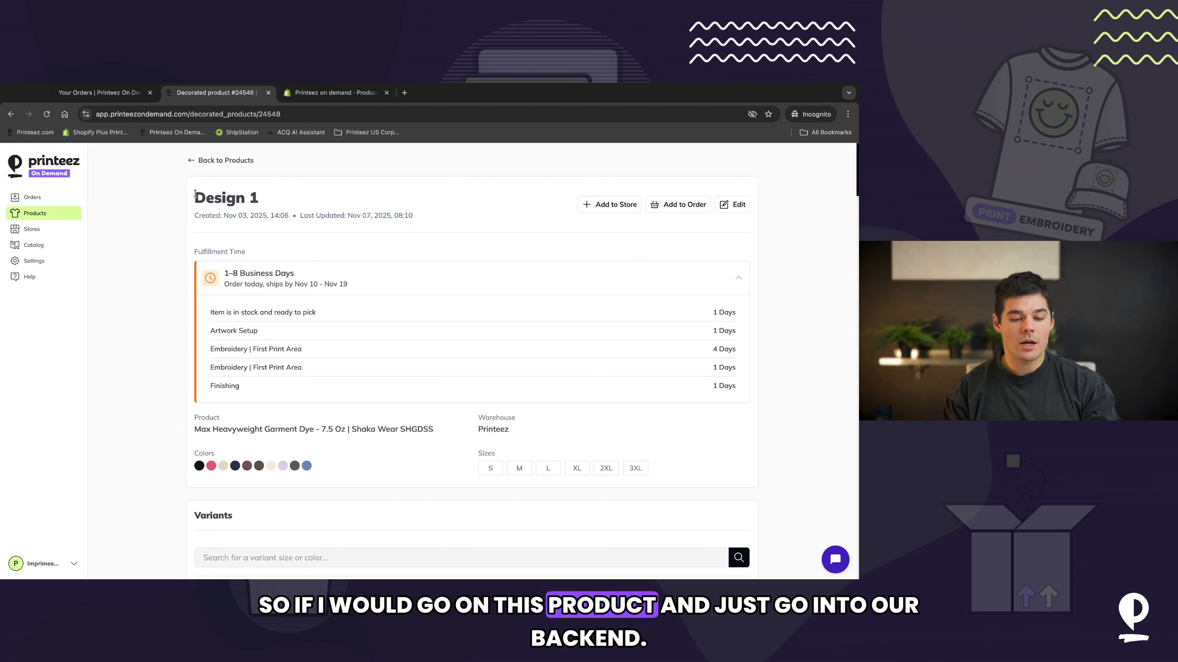
Step: Select the Design 1 title, switch to another window, then reload the product page
left_click_drag(194, 194, 262, 197)
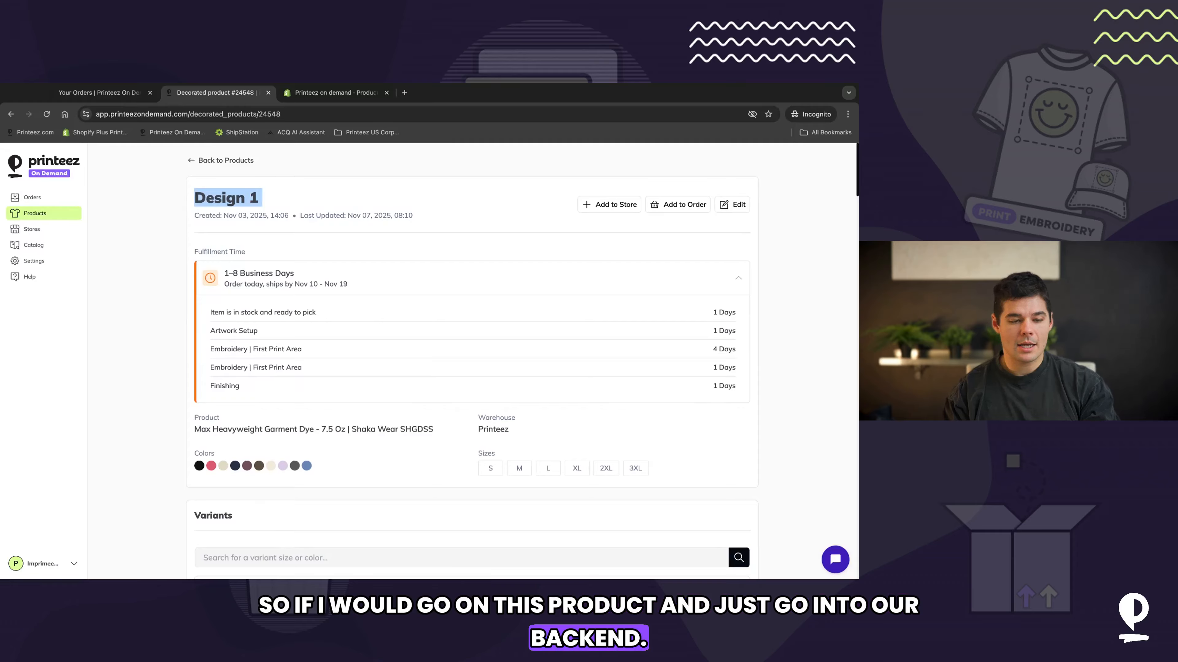
key("super+Tab")
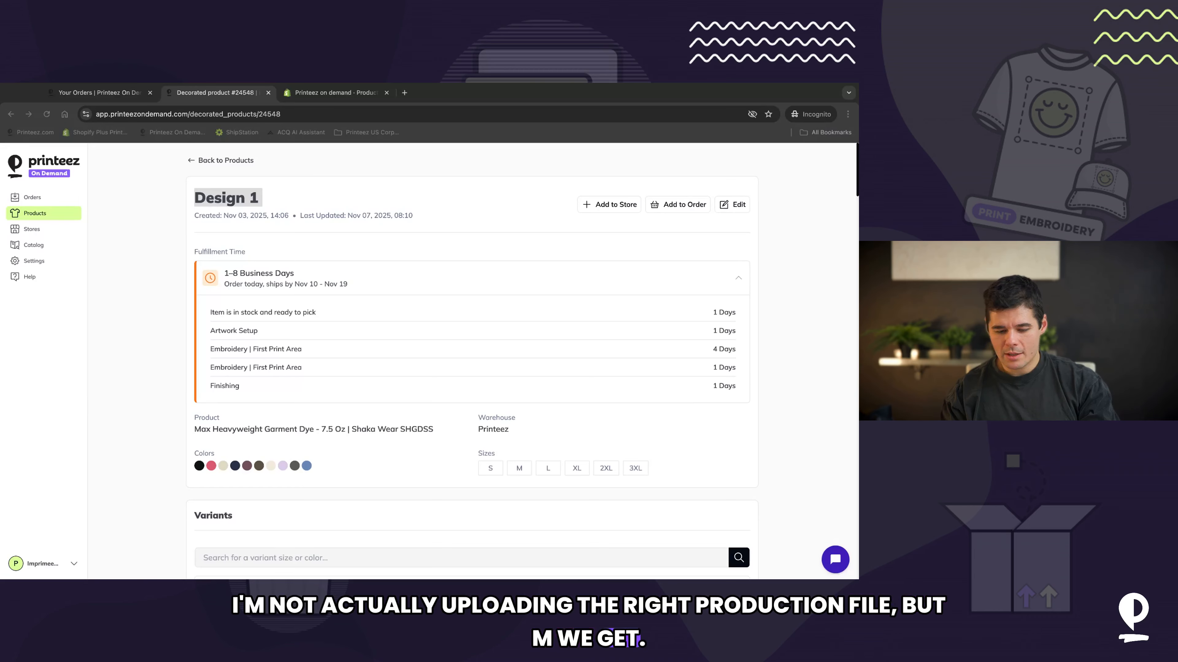
left_click(439, 336)
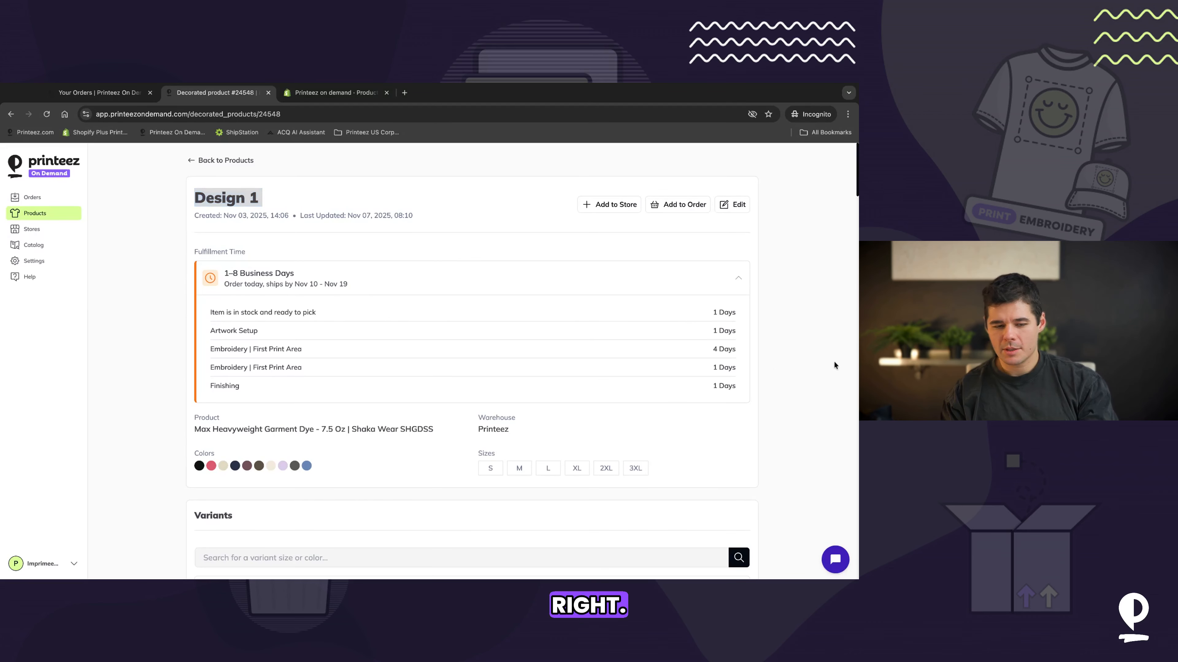
left_click(47, 114)
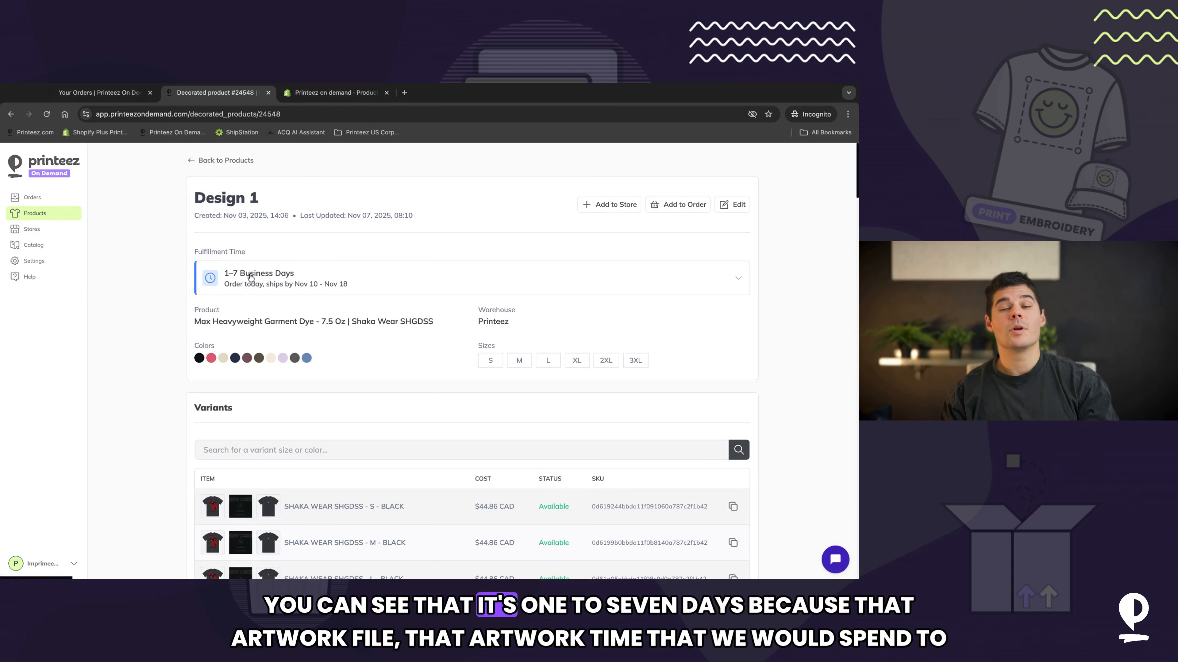
Step: Expand the Design 1 fulfillment time breakdown again and highlight the first stage's duration
left_click(267, 279)
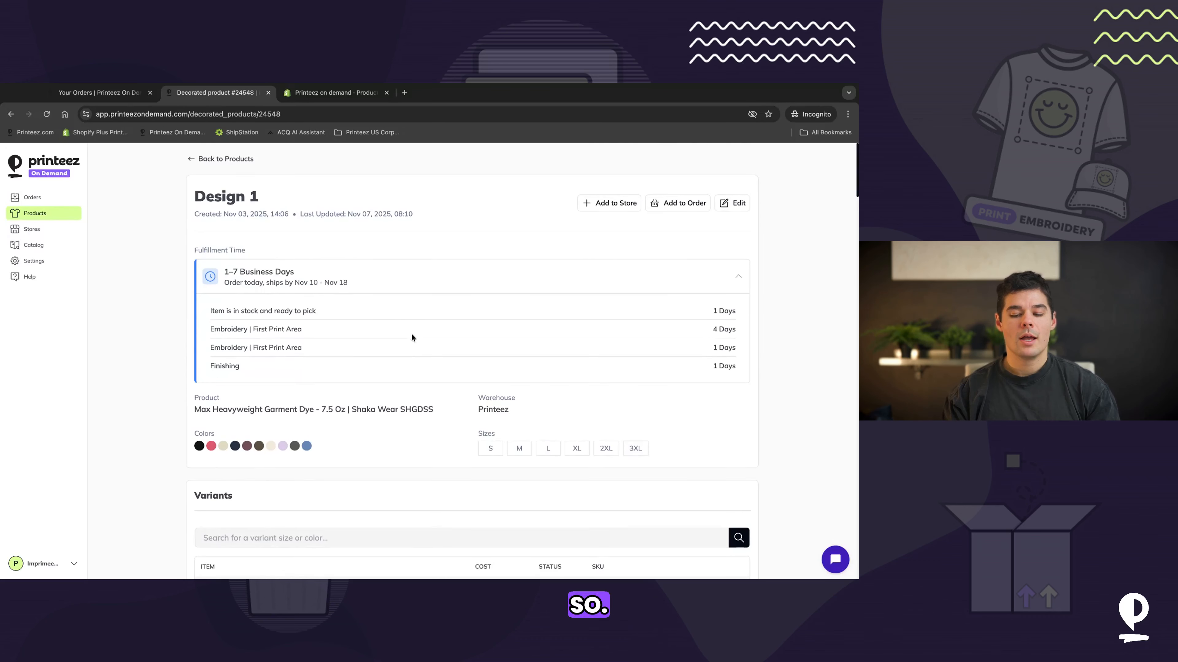
scroll(412, 338, "down", 2)
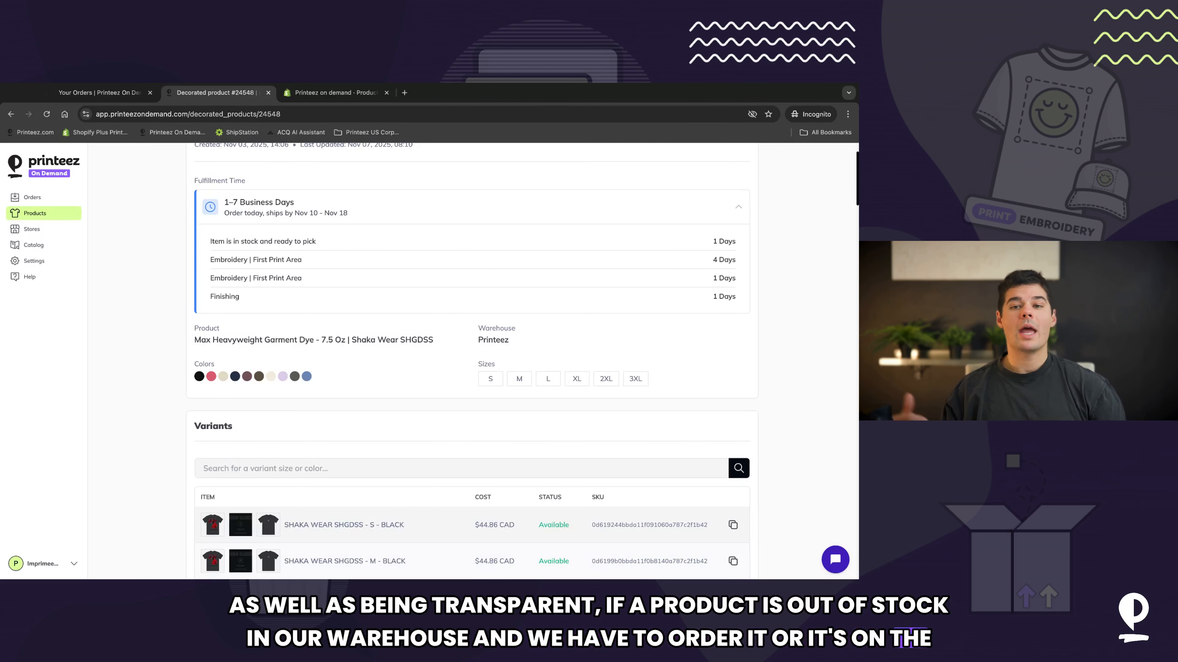
left_click_drag(729, 241, 741, 242)
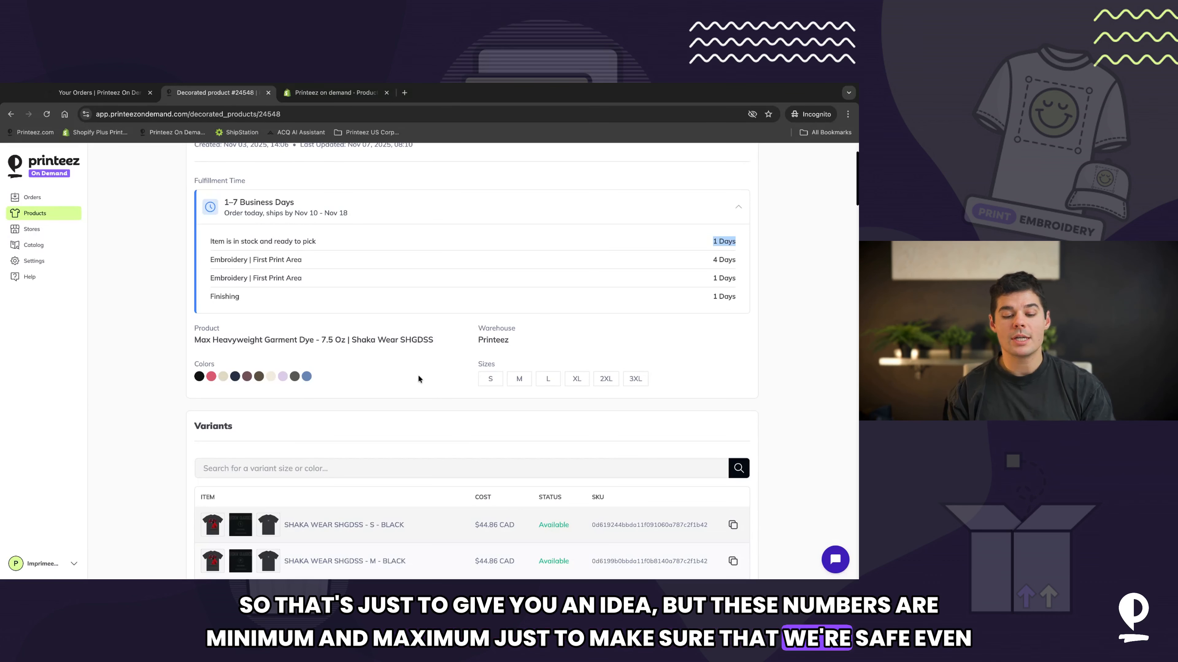
scroll(419, 379, "up", 1)
scroll(418, 379, "up", 3)
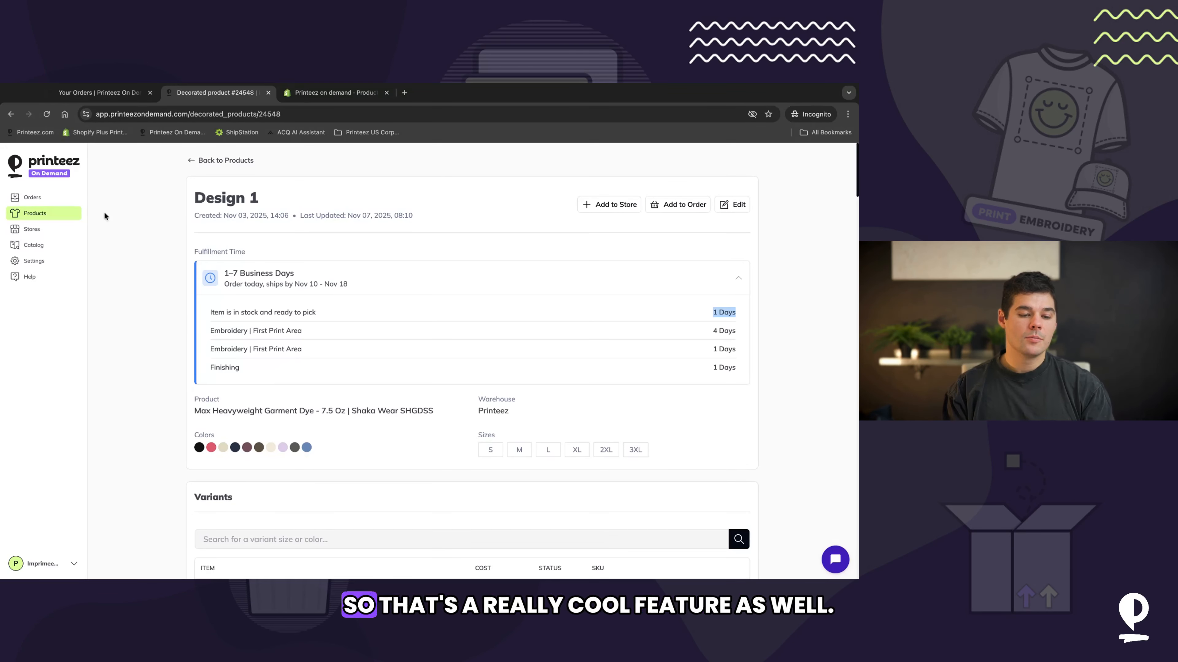
Step: Go to the dashboard, then the Stores page, and start connecting a new Etsy store
left_click(46, 166)
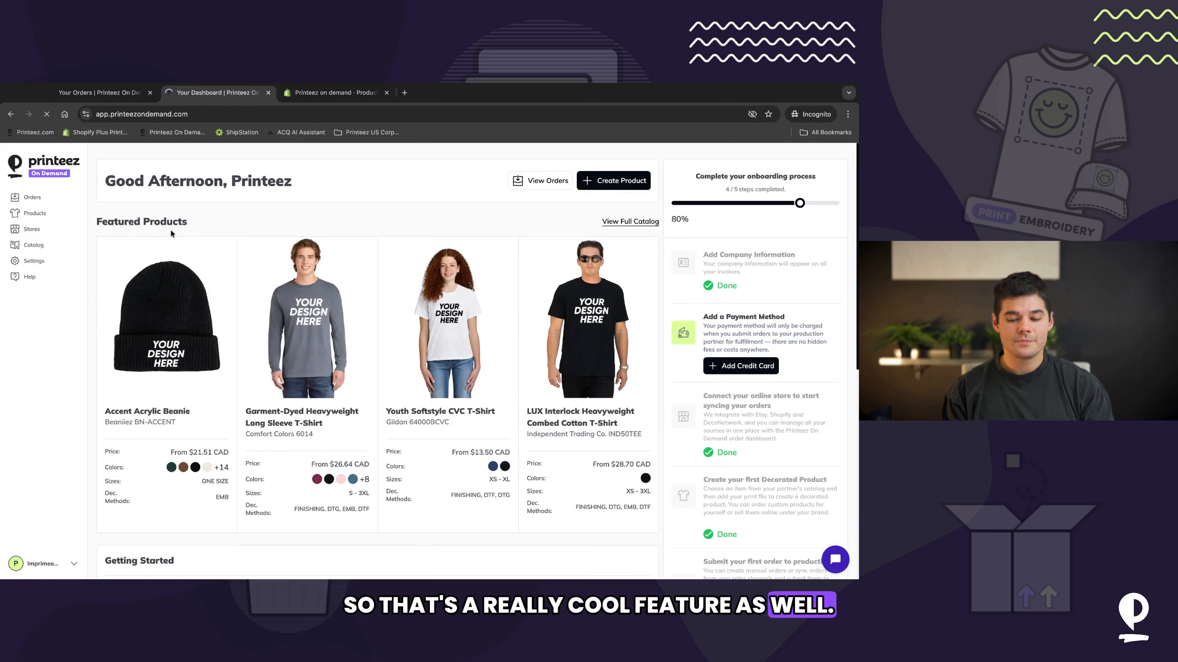
scroll(215, 231, "down", 8)
scroll(215, 231, "up", 7)
scroll(215, 231, "up", 2)
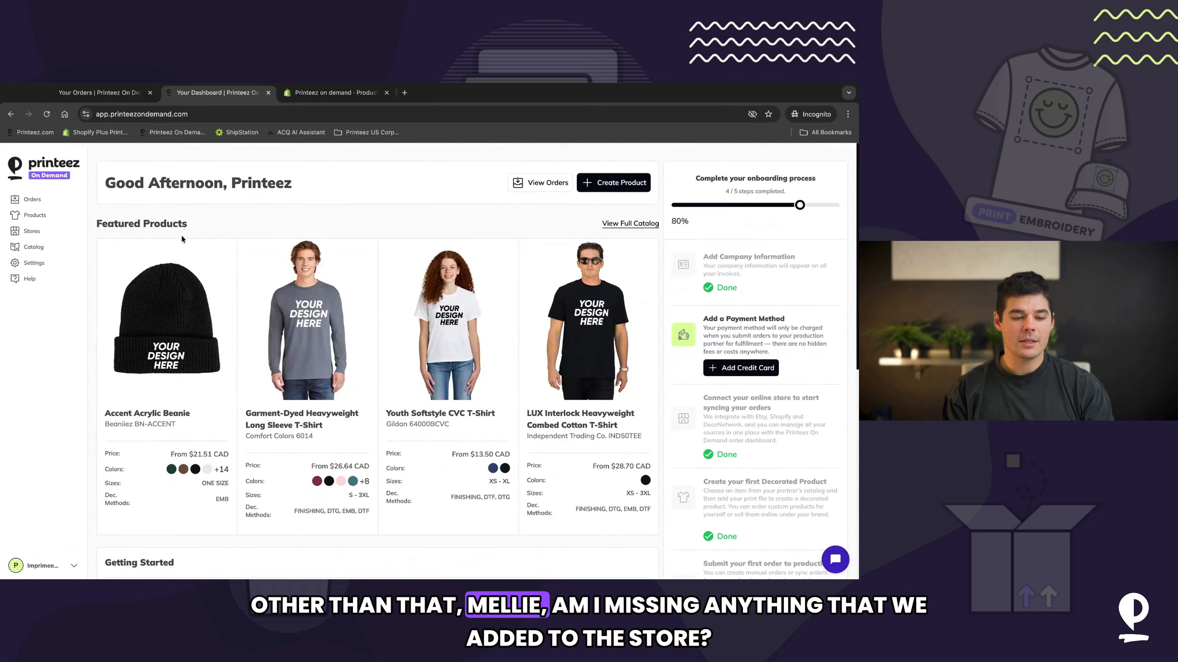
left_click(33, 230)
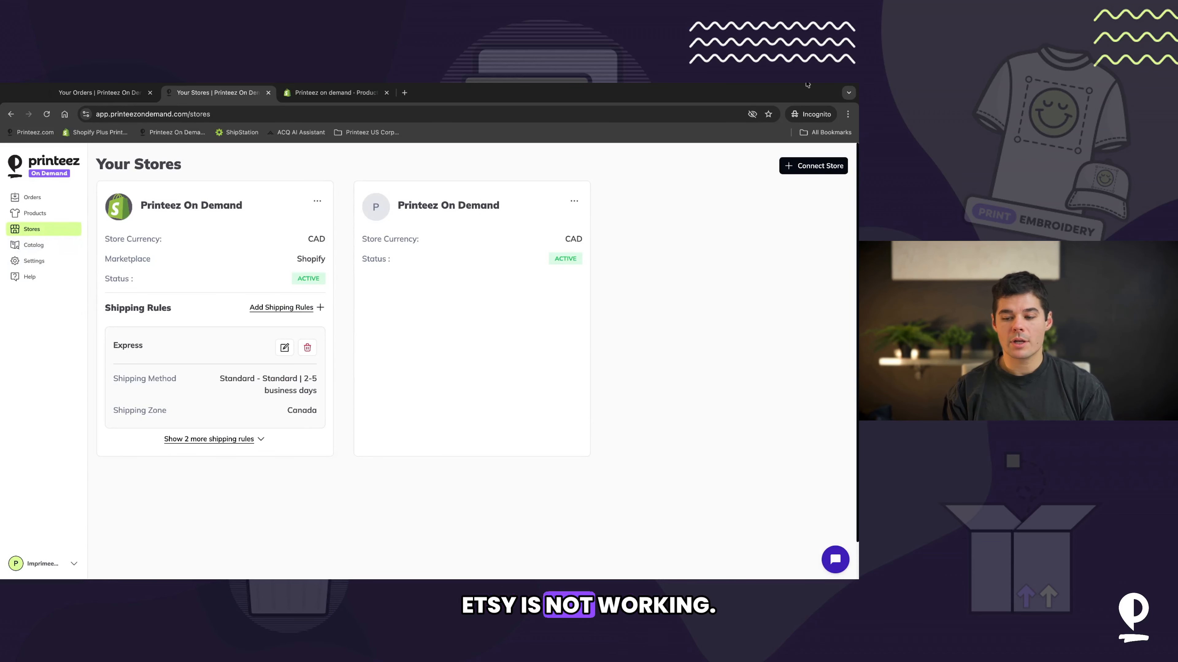
left_click(813, 173)
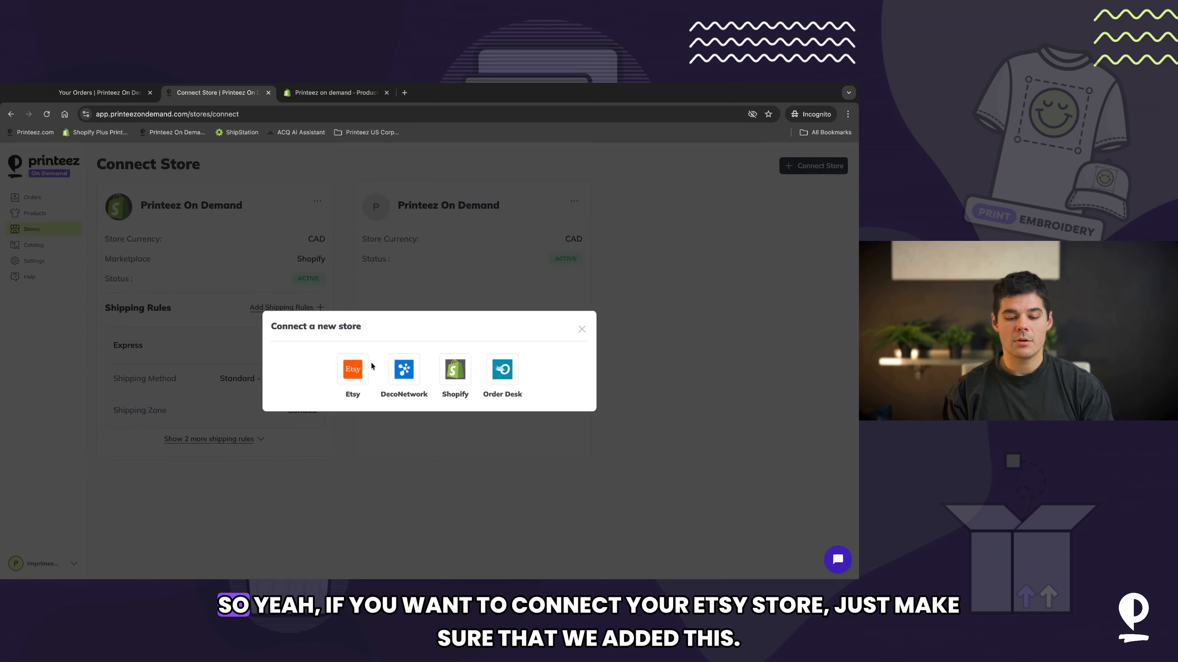
left_click(353, 371)
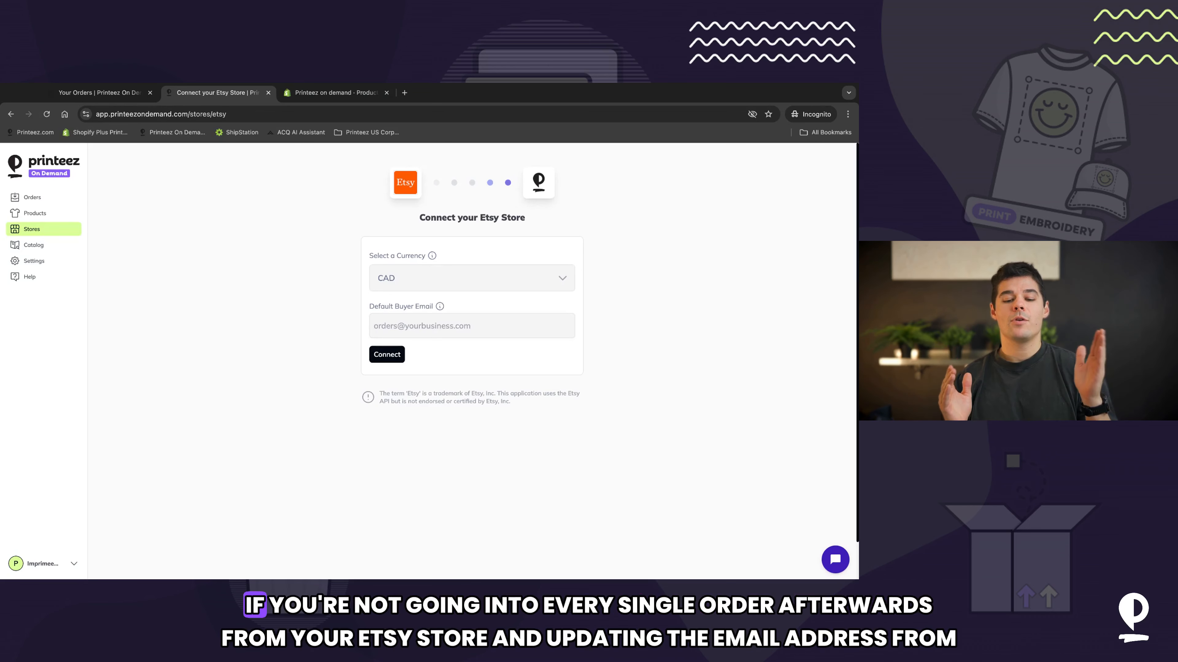
Step: Open order 1009 for review, open and close its shipping address editor, and scroll through the order totals
left_click(37, 197)
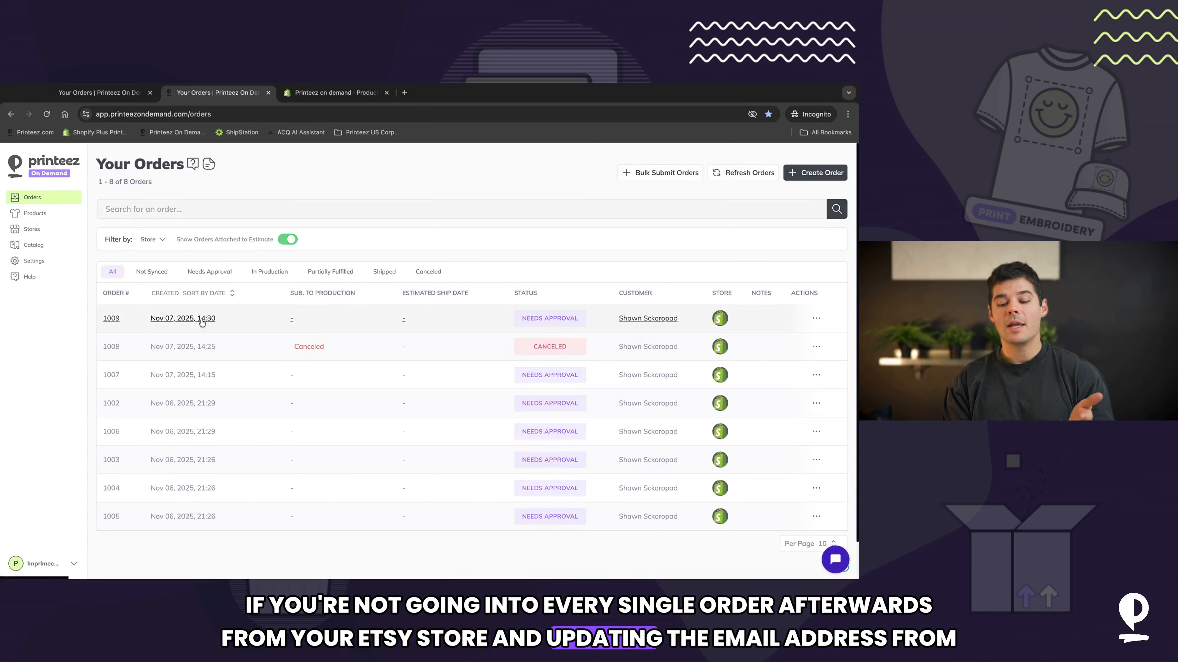
left_click(203, 319)
scroll(726, 402, "down", 2)
left_click(820, 379)
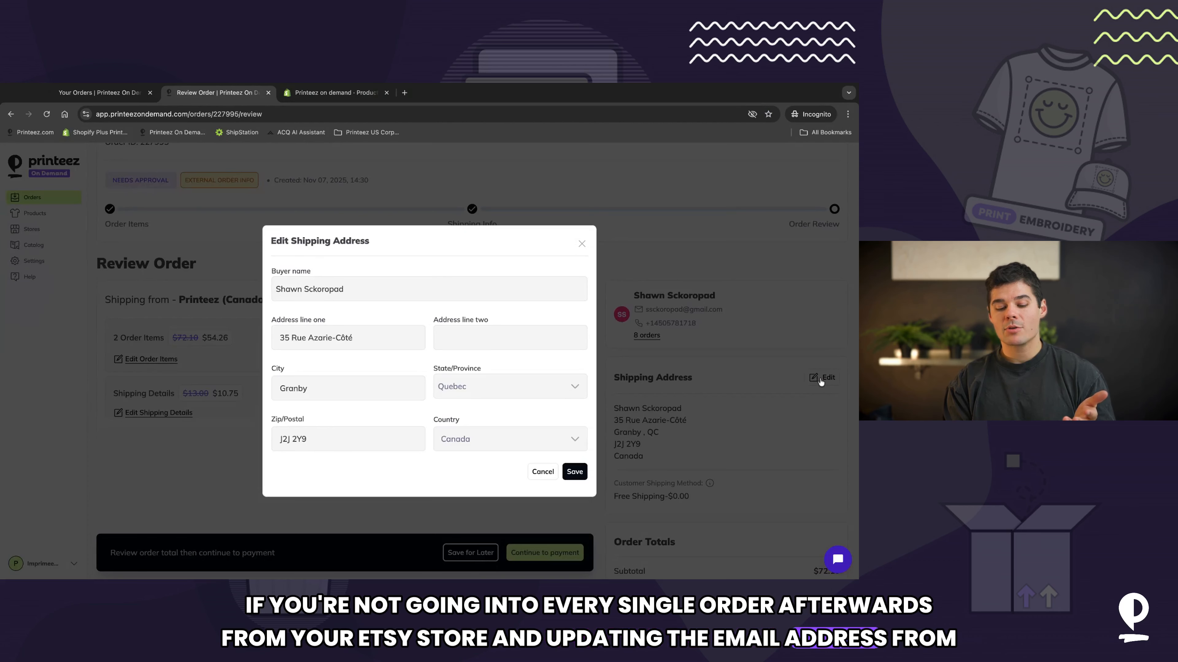
left_click(578, 246)
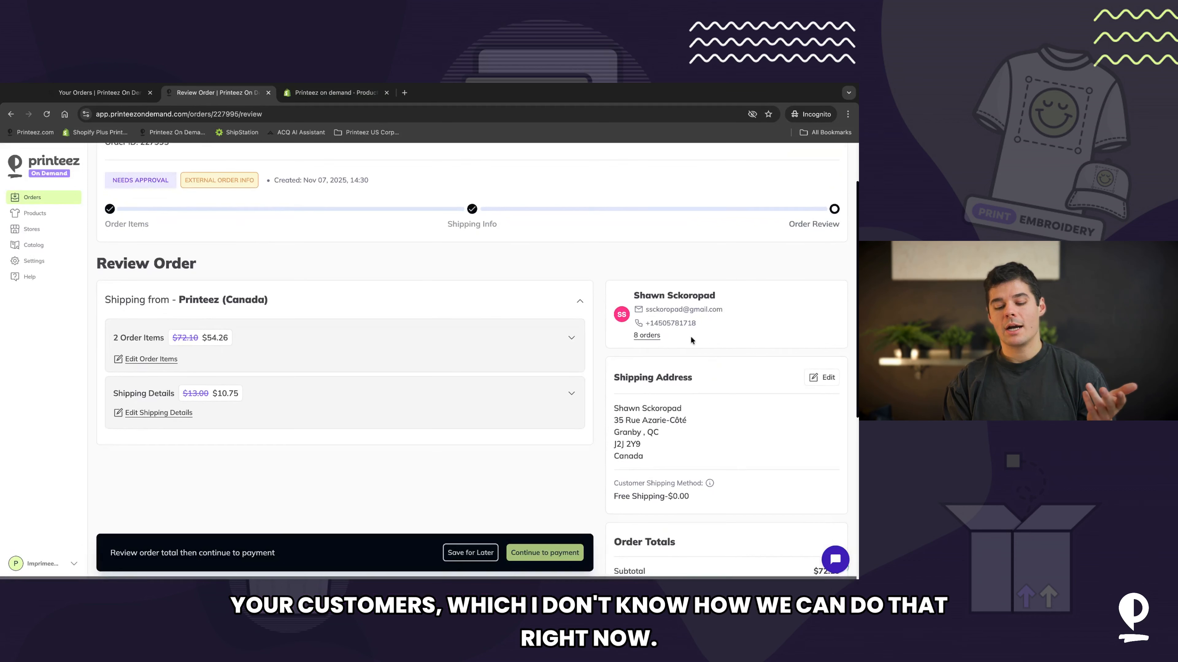
scroll(690, 334, "down", 4)
scroll(691, 340, "down", 2)
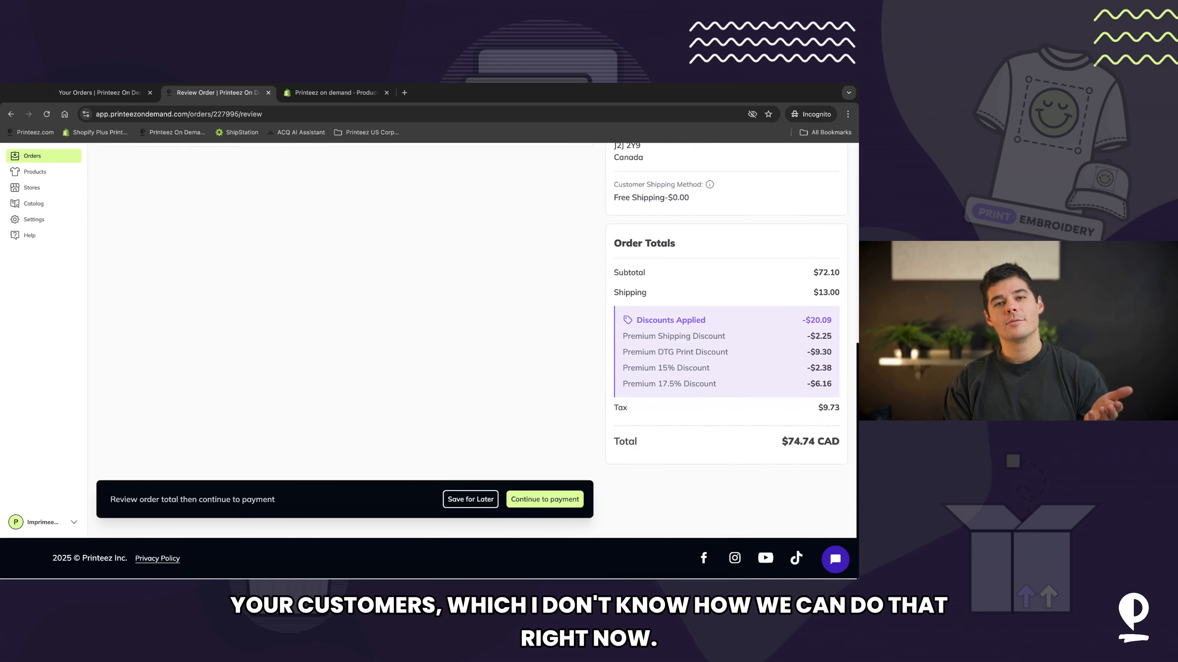
scroll(691, 340, "up", 10)
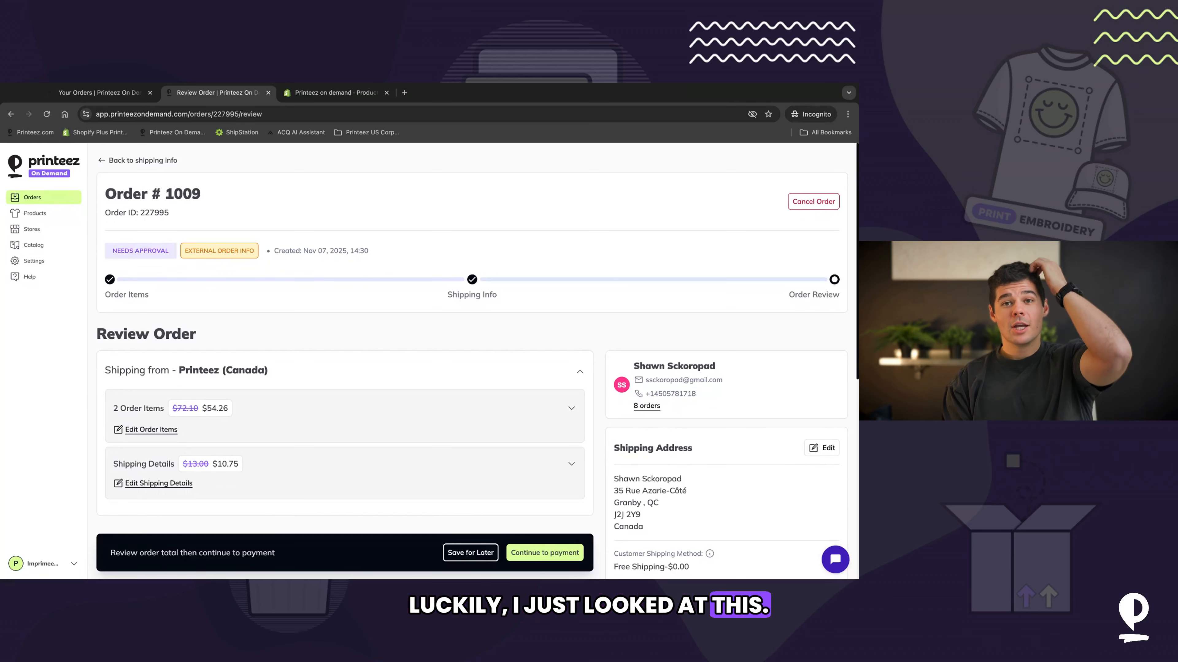
scroll(472, 353, "down", 1)
scroll(680, 307, "down", 1)
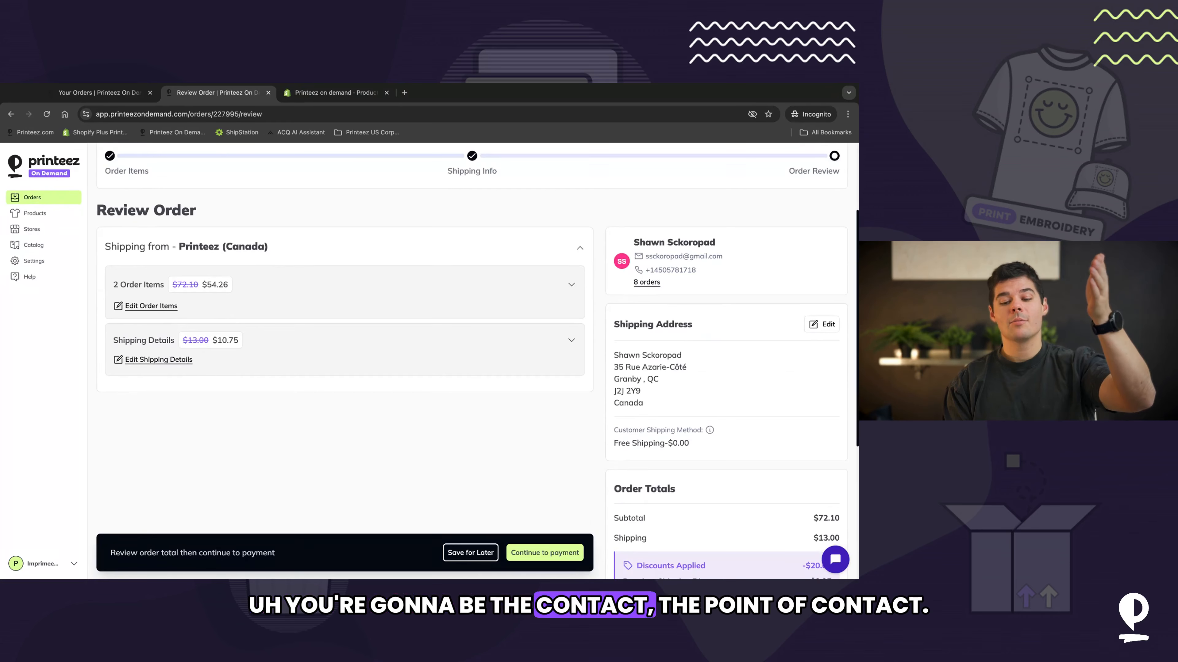